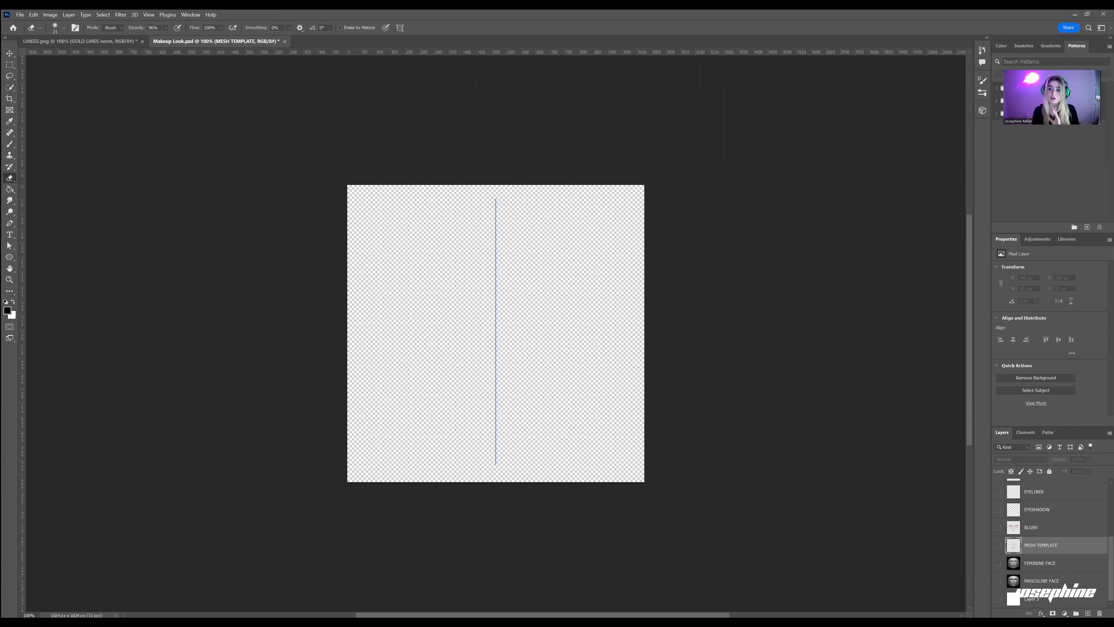
Open the DEMO PREVIEW video and watch the makeup effect on the face, replaying part of the clip.
click(465, 623)
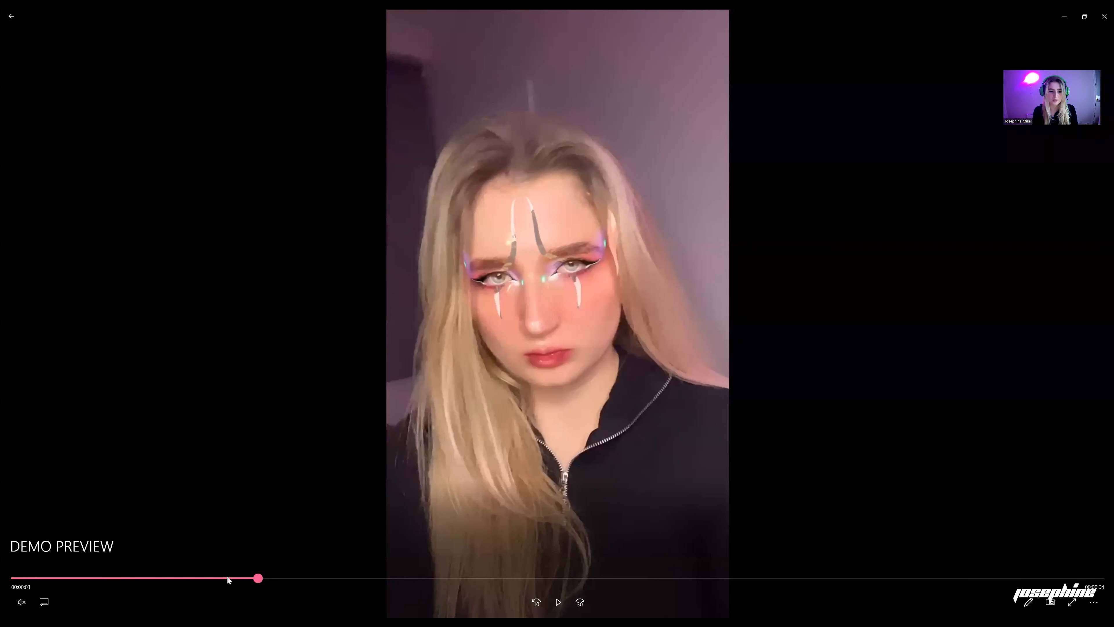
click(557, 603)
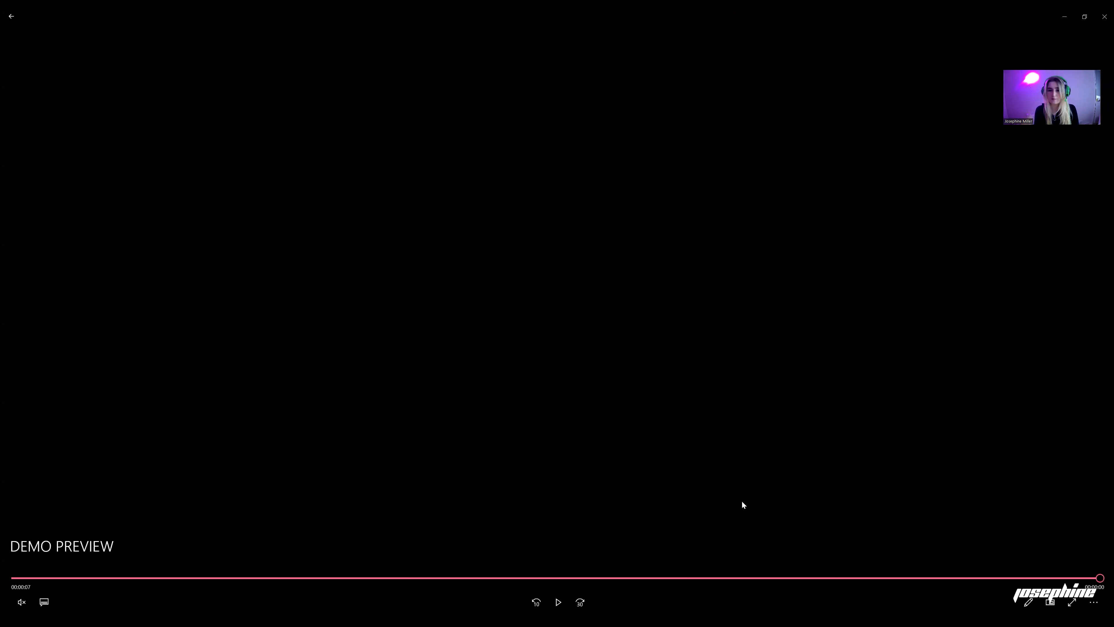
drag(583, 578, 649, 577)
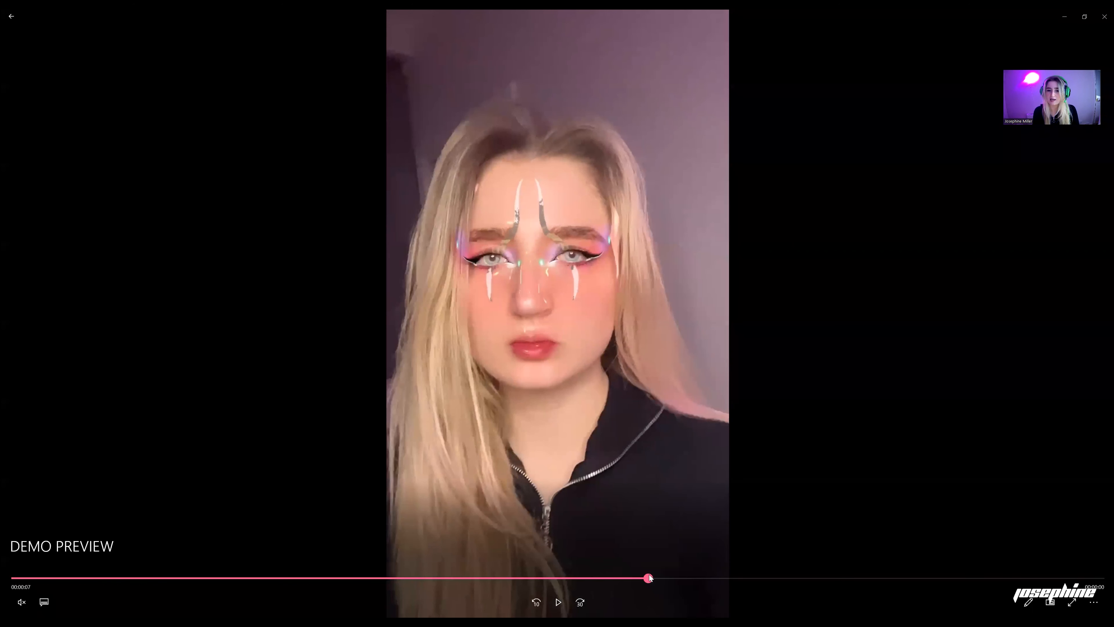
mouse_move(247, 623)
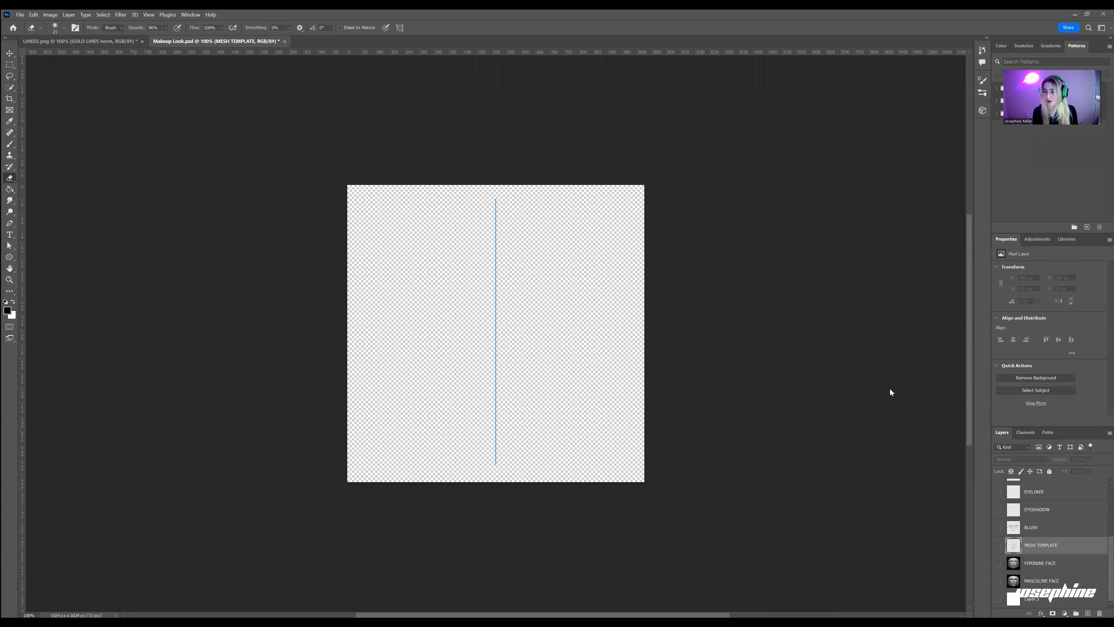
Compare the FEMININE FACE and MASCULINE FACE layers in Makeup Look.psd, leaving only FEMININE FACE shown.
click(1050, 568)
click(999, 563)
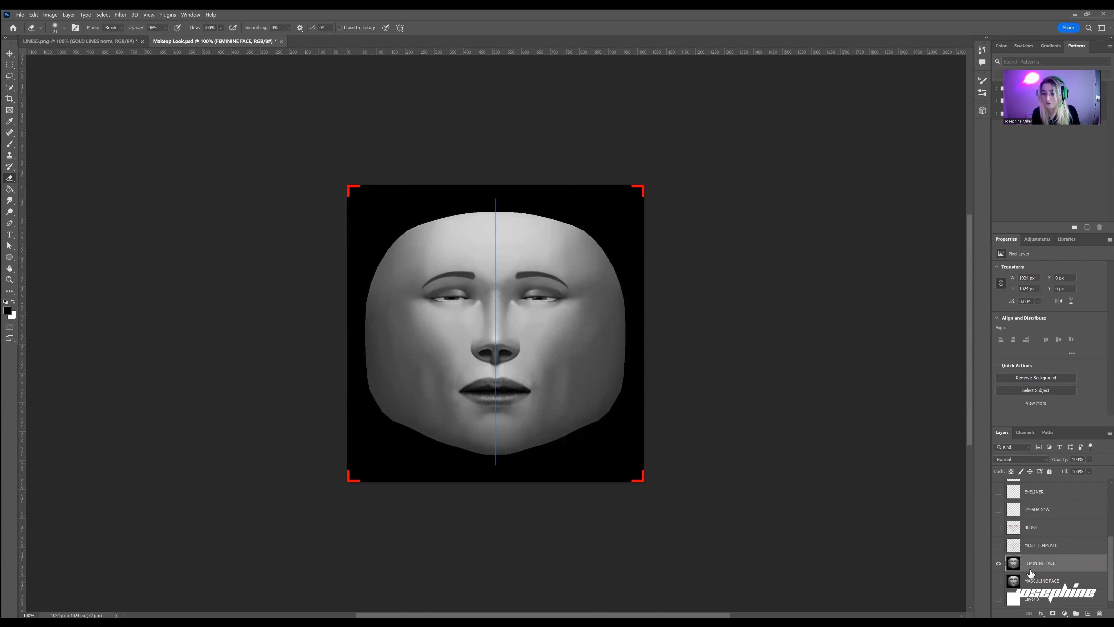
click(998, 565)
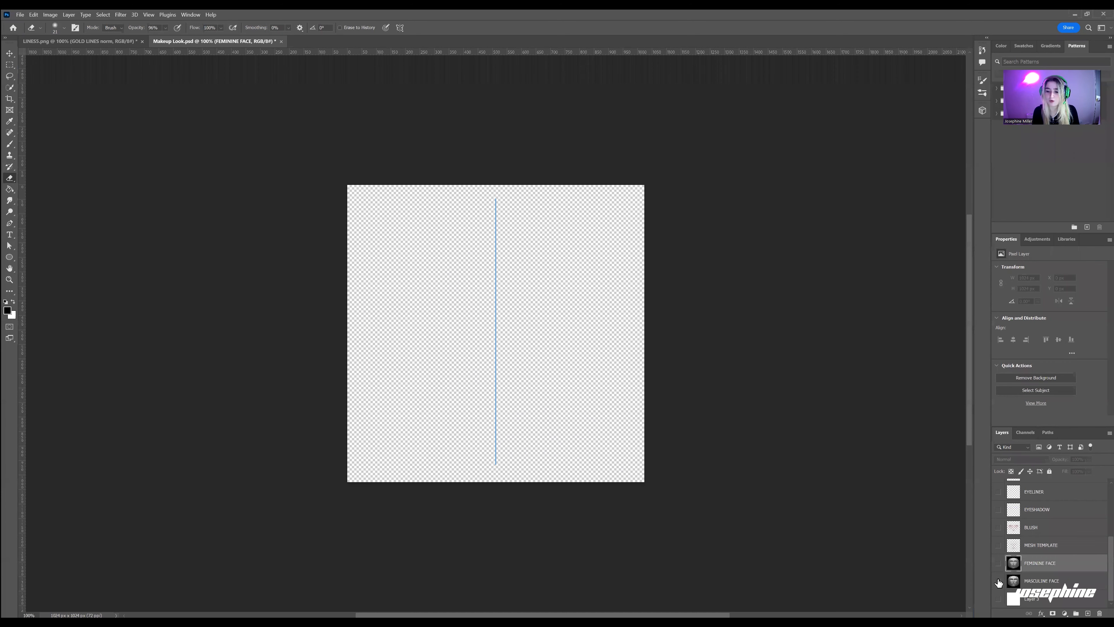
click(998, 582)
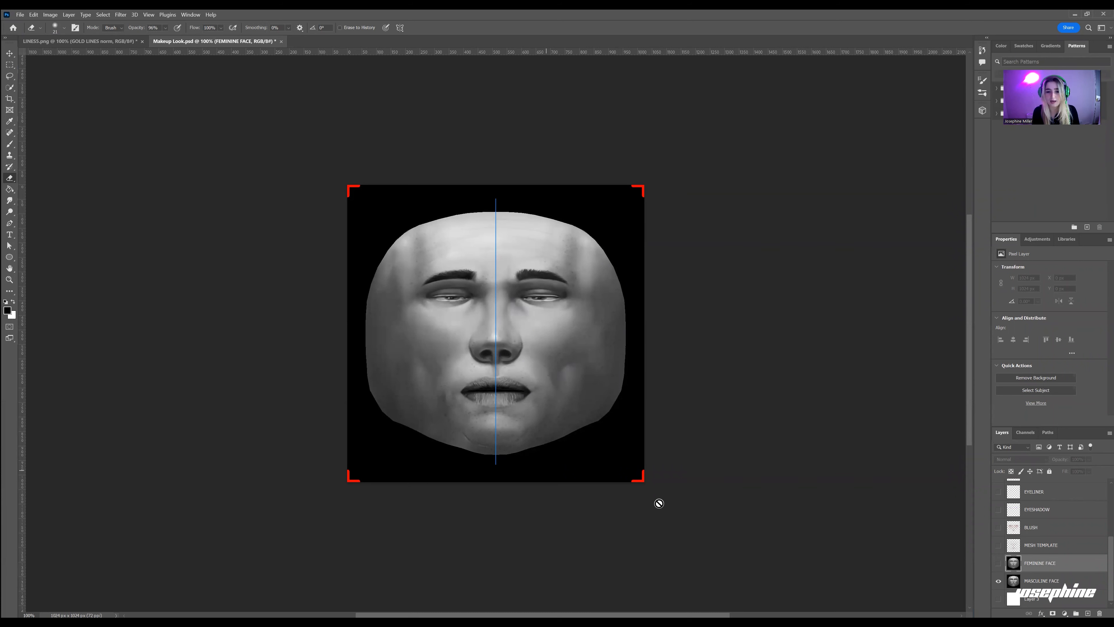
click(998, 563)
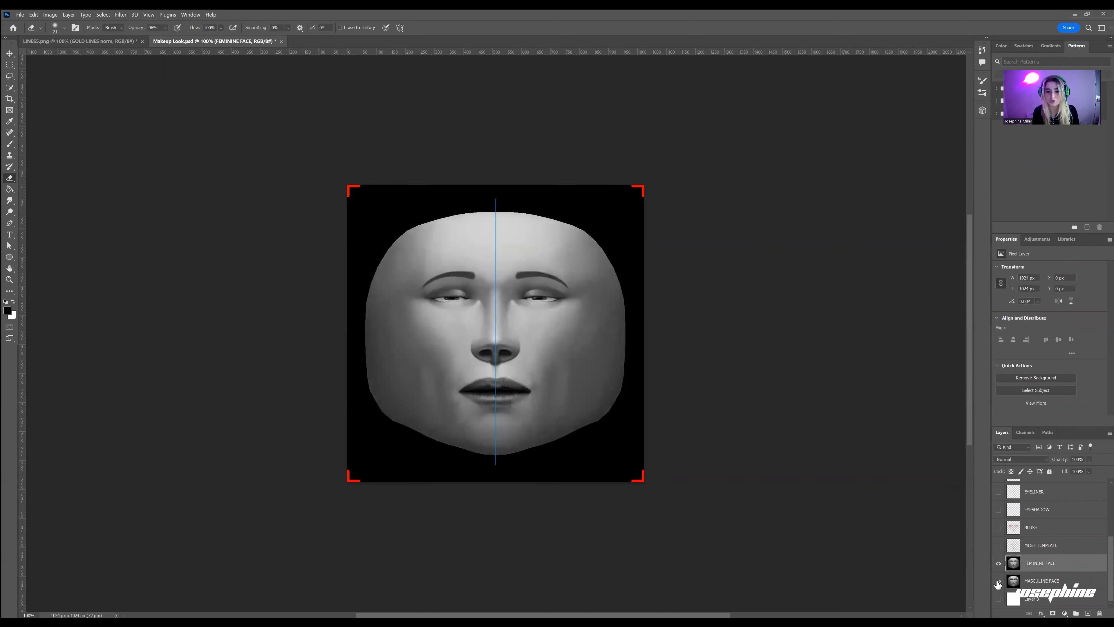
click(999, 569)
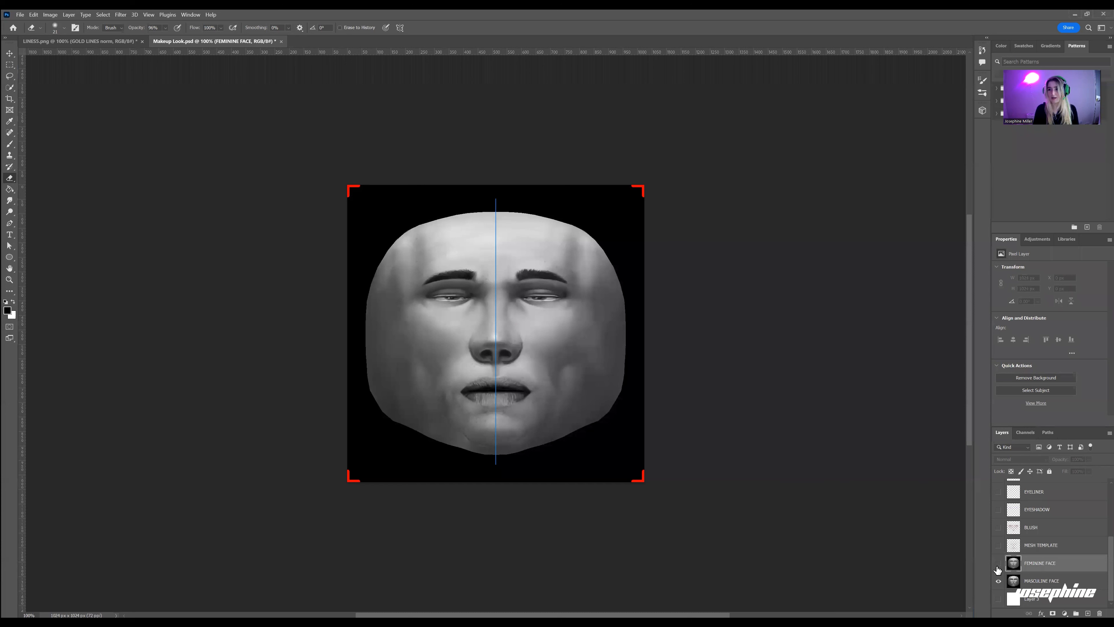
click(999, 567)
click(1000, 581)
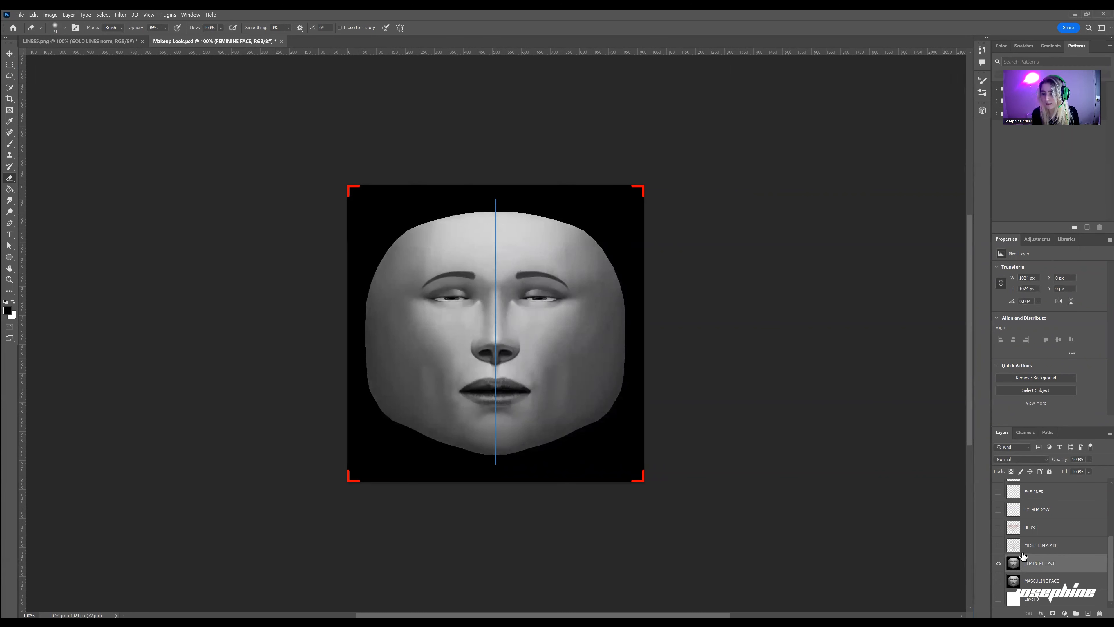
Show the MESH TEMPLATE layer over the face, then select and show the BLUSH layer.
click(999, 546)
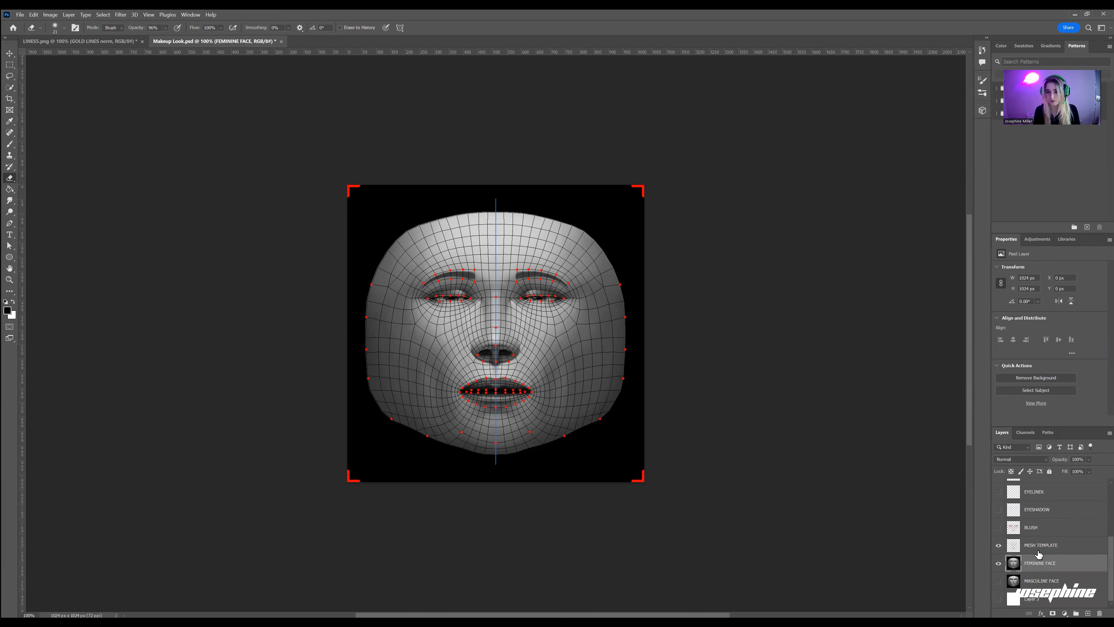
click(1048, 529)
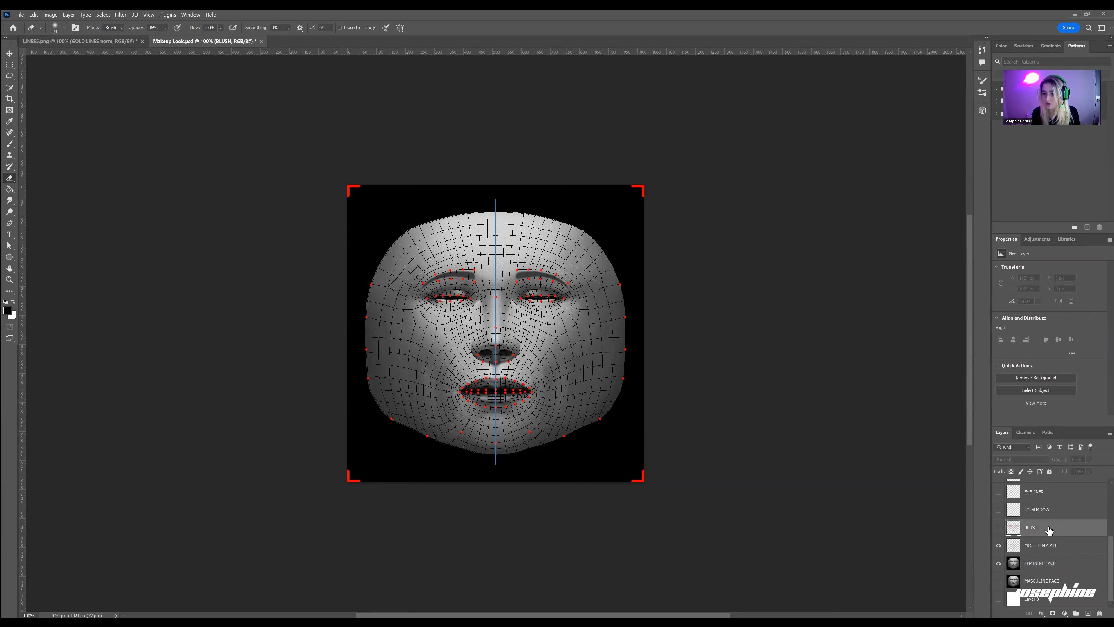
click(999, 528)
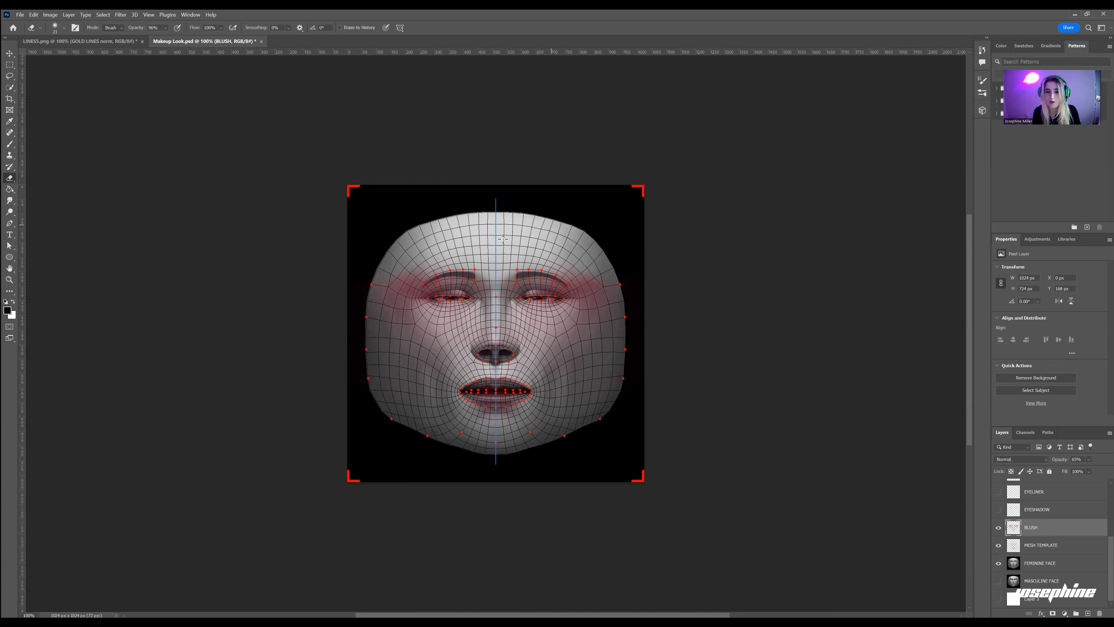
Set up the Brush tool with a soft round tip, adjusted size, 0% hardness and 9% opacity.
click(9, 144)
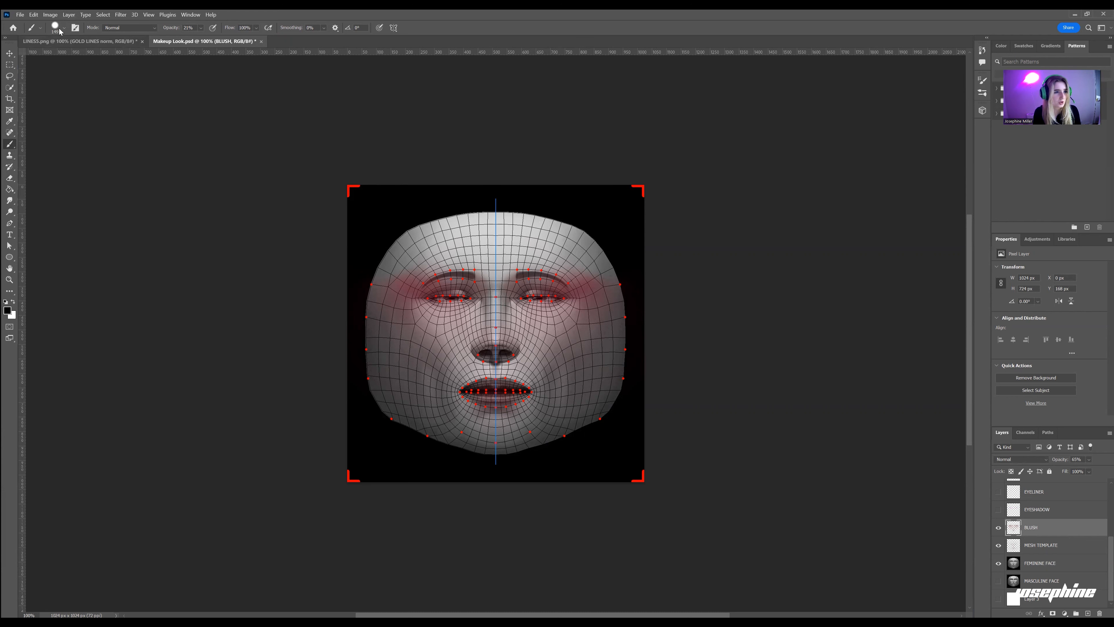
click(56, 27)
mouse_move(80, 74)
mouse_down()
mouse_move(40, 75)
mouse_move(74, 55)
mouse_up()
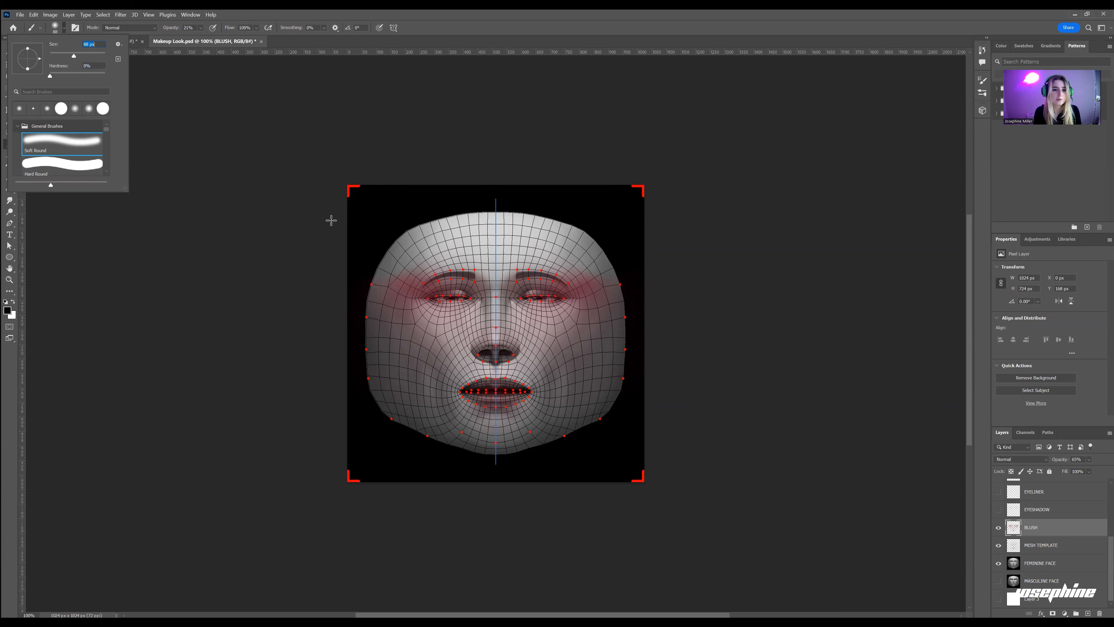
drag(75, 54, 77, 54)
click(214, 95)
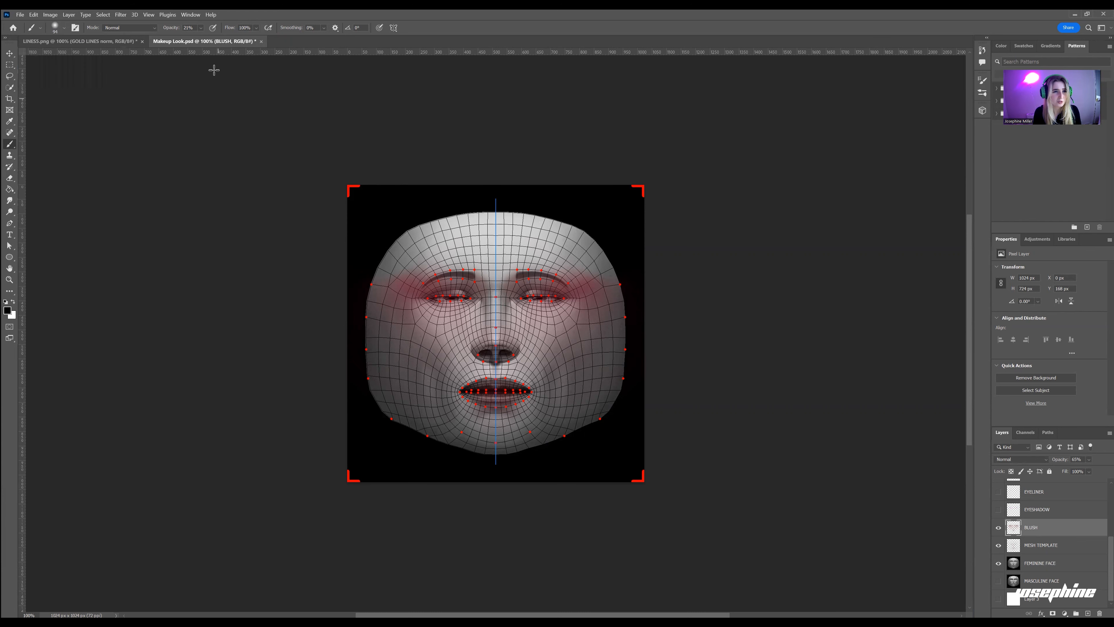
click(201, 28)
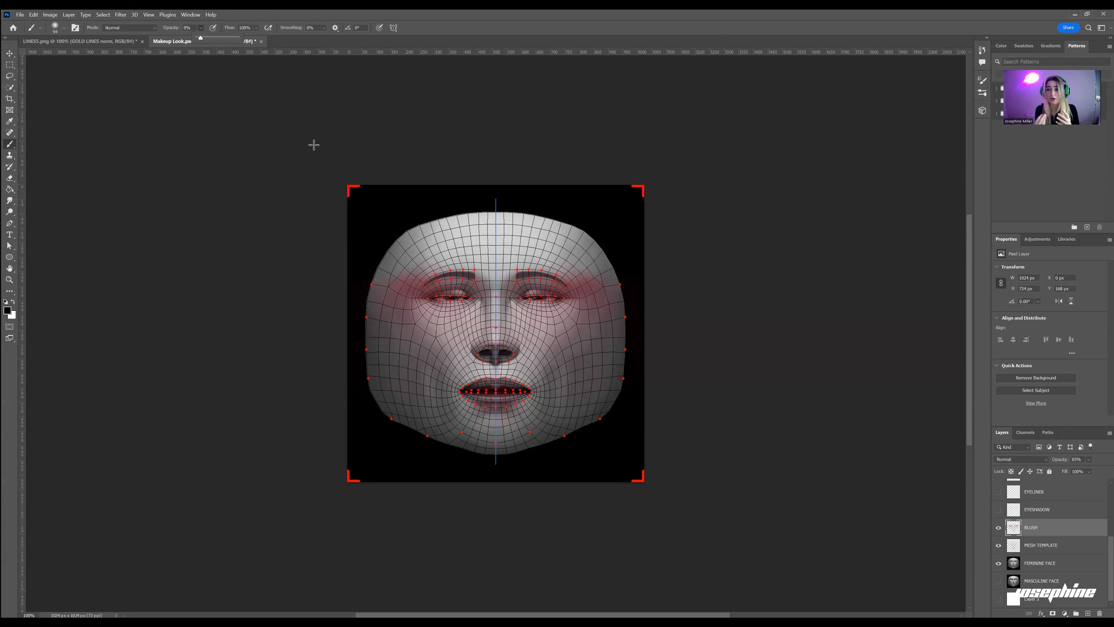
click(458, 237)
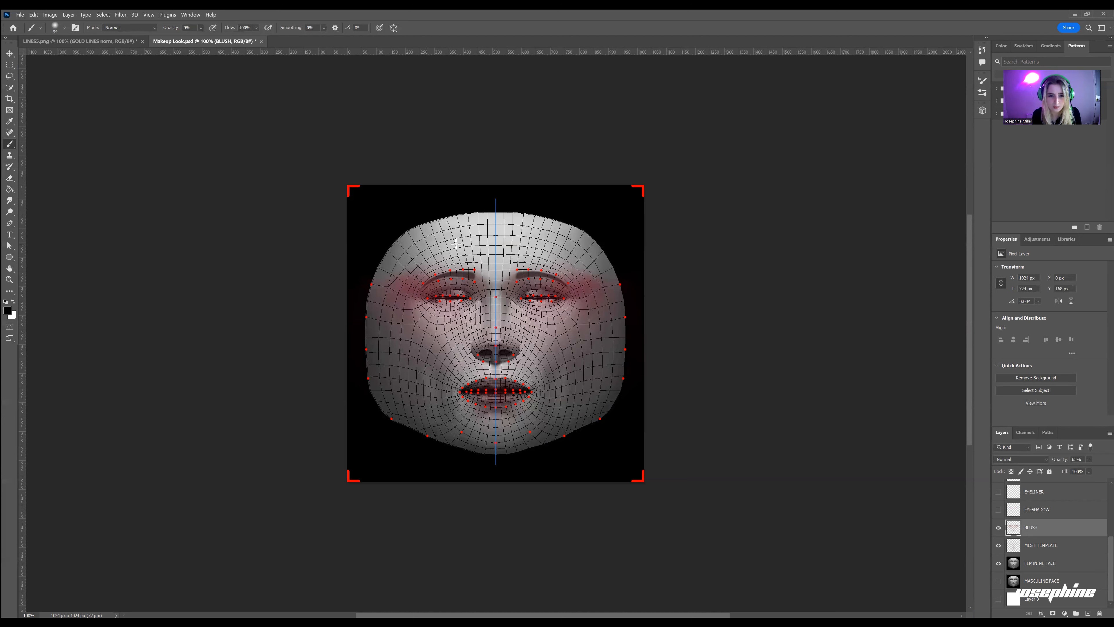
Try out mirrored brush strokes in light blue on the forehead of the BLUSH layer.
click(7, 310)
click(391, 212)
click(520, 184)
key(b)
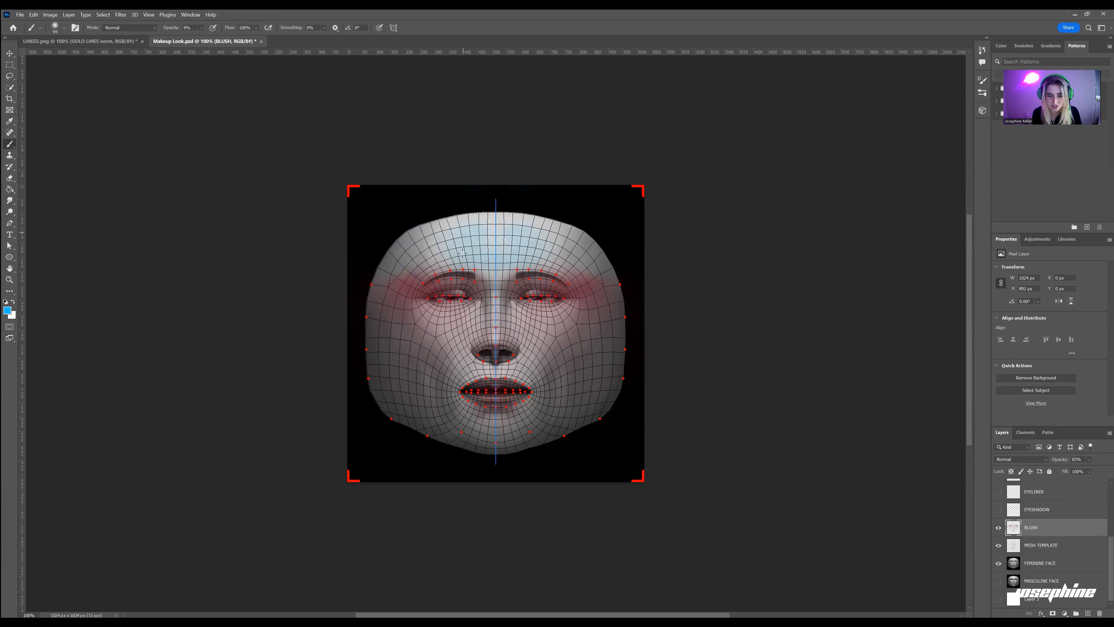
key(z)
mouse_move(511, 250)
mouse_down()
mouse_move(533, 238)
mouse_move(439, 249)
mouse_up()
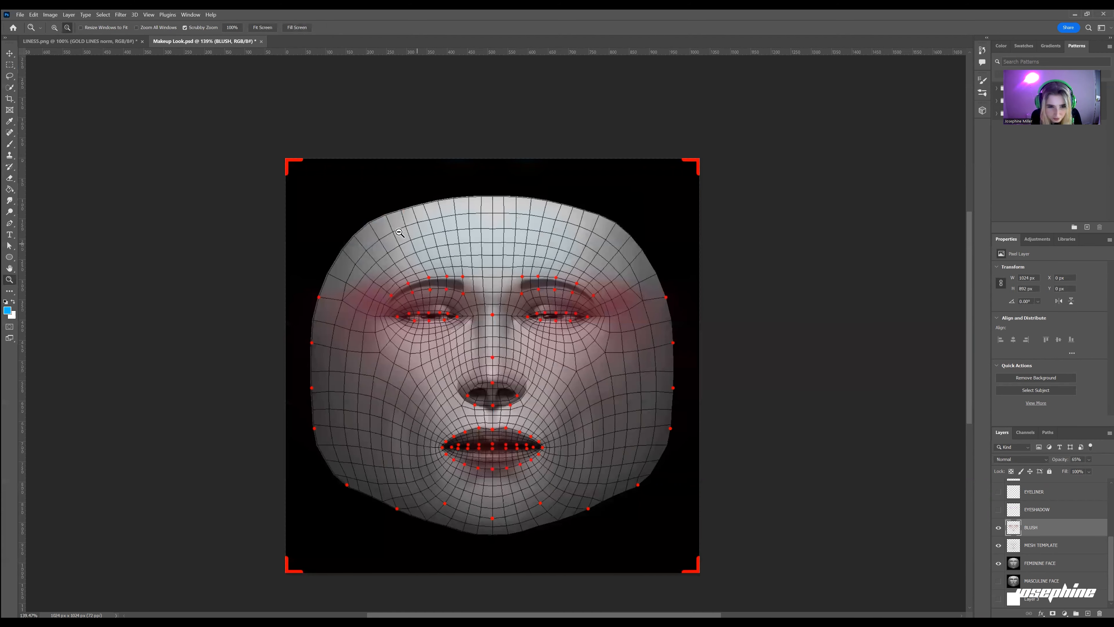
click(10, 143)
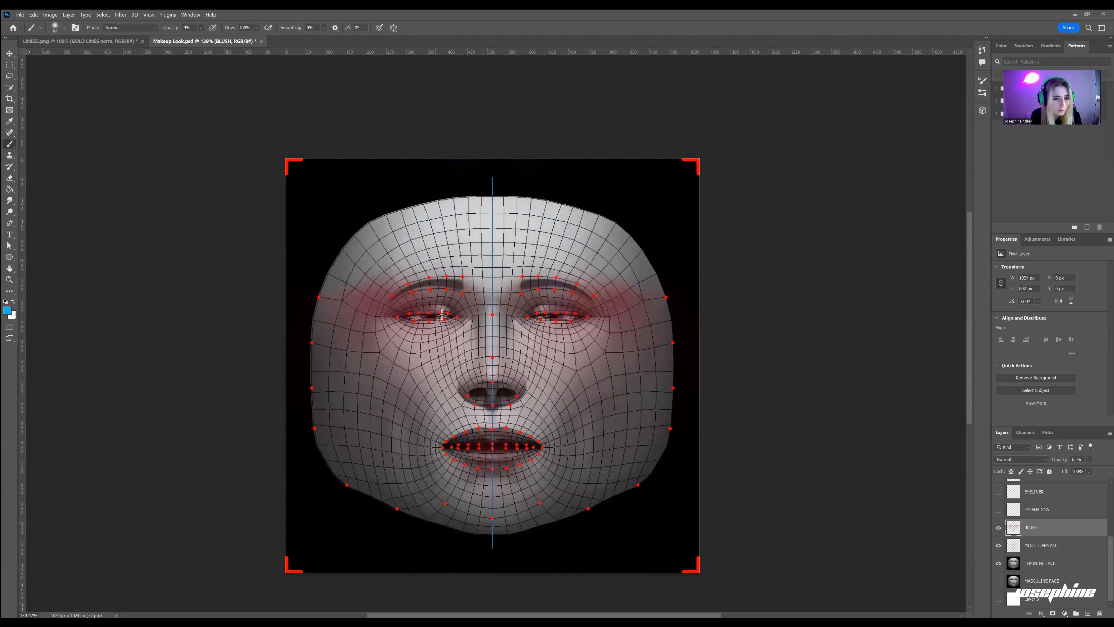
mouse_move(431, 249)
mouse_down()
mouse_move(458, 210)
mouse_move(431, 217)
mouse_up()
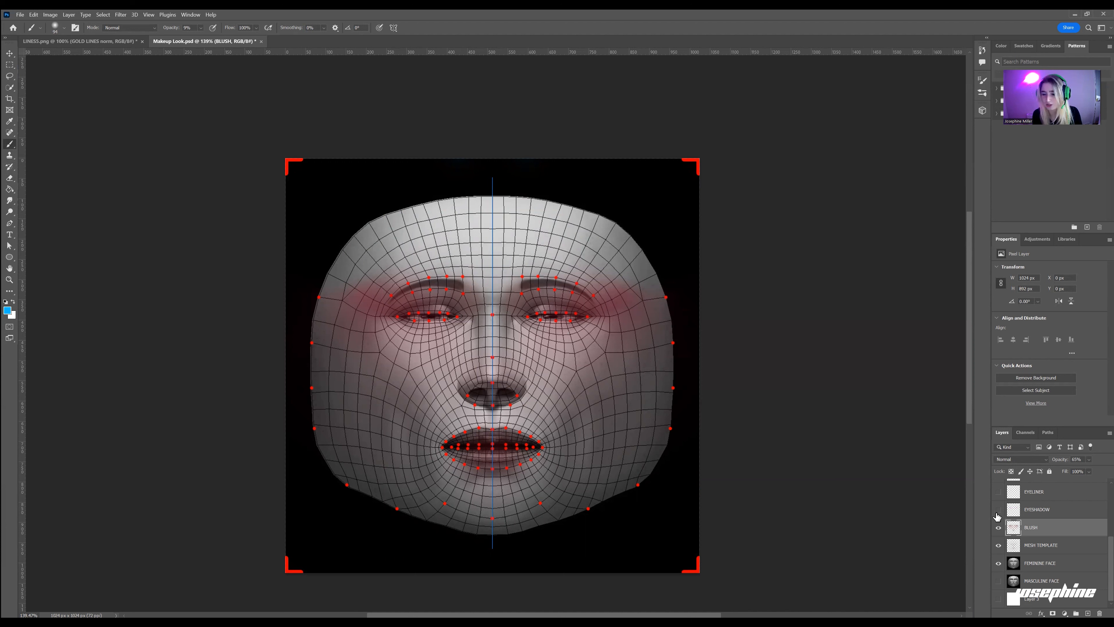
Select the EYESHADOW layer and show it over the blush.
click(1039, 510)
click(998, 509)
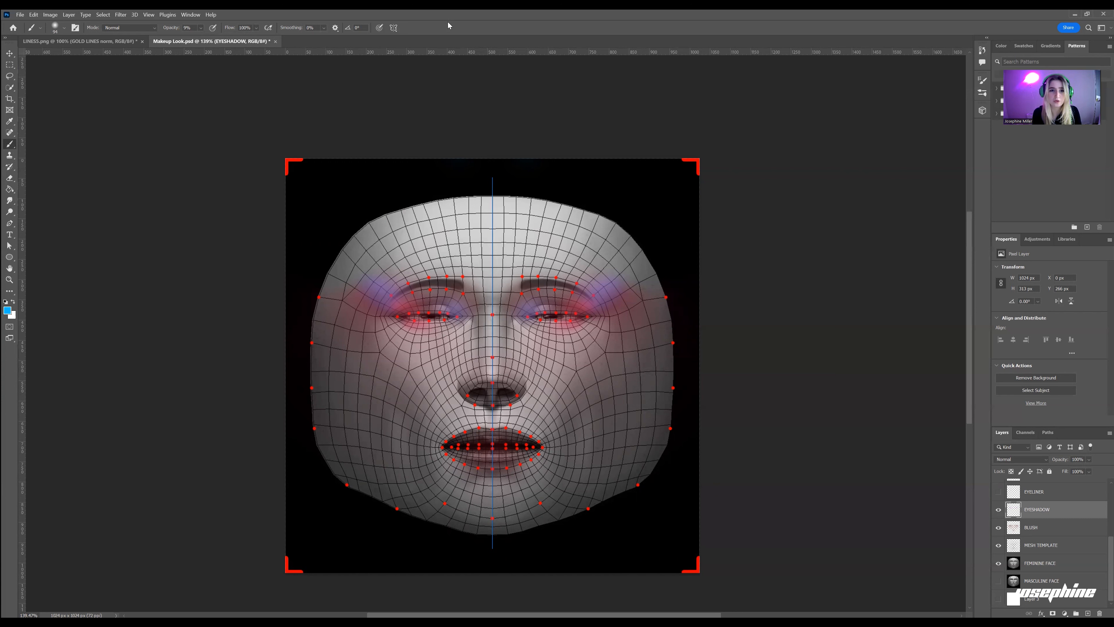
Apply vertical paint symmetry along the middle of the face and stretch its axis past the forehead and chin to about 116%.
click(394, 29)
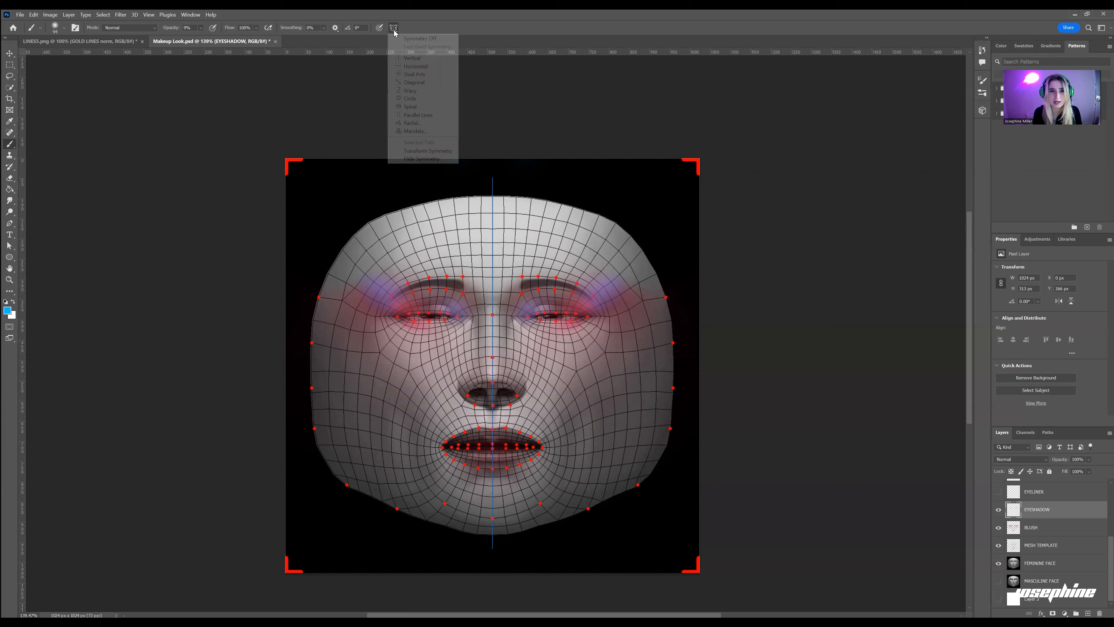
click(418, 61)
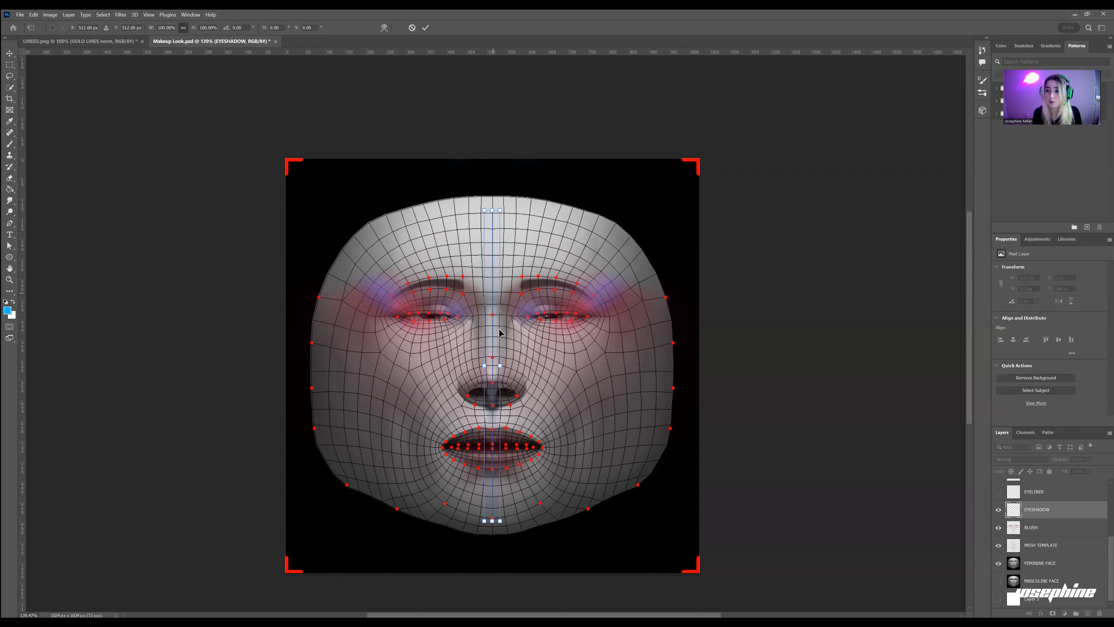
drag(492, 212, 492, 187)
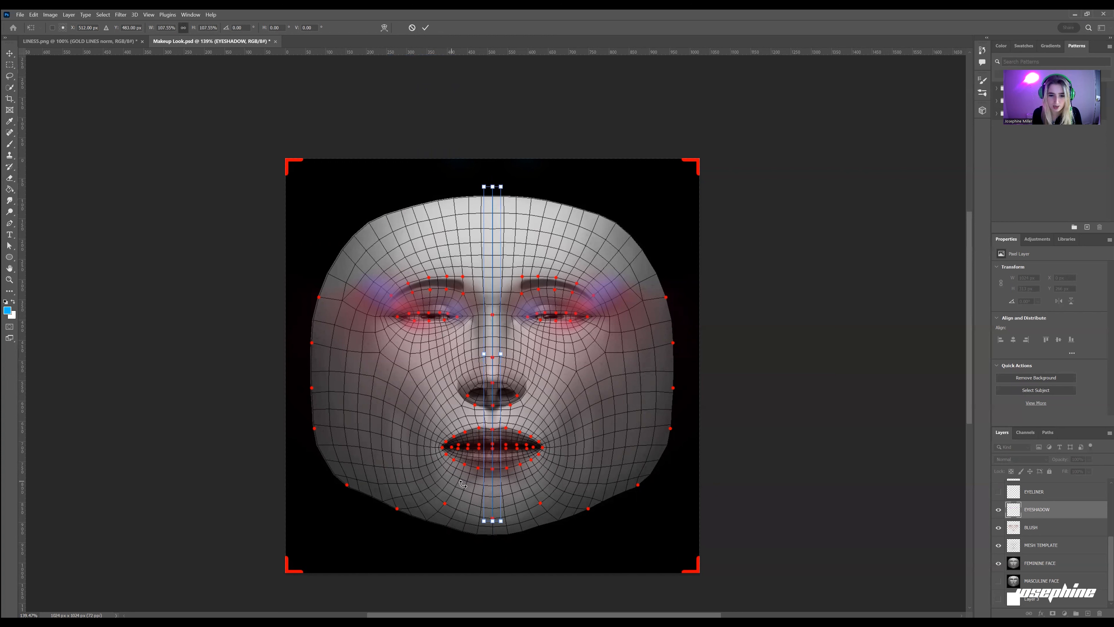
drag(492, 520, 493, 548)
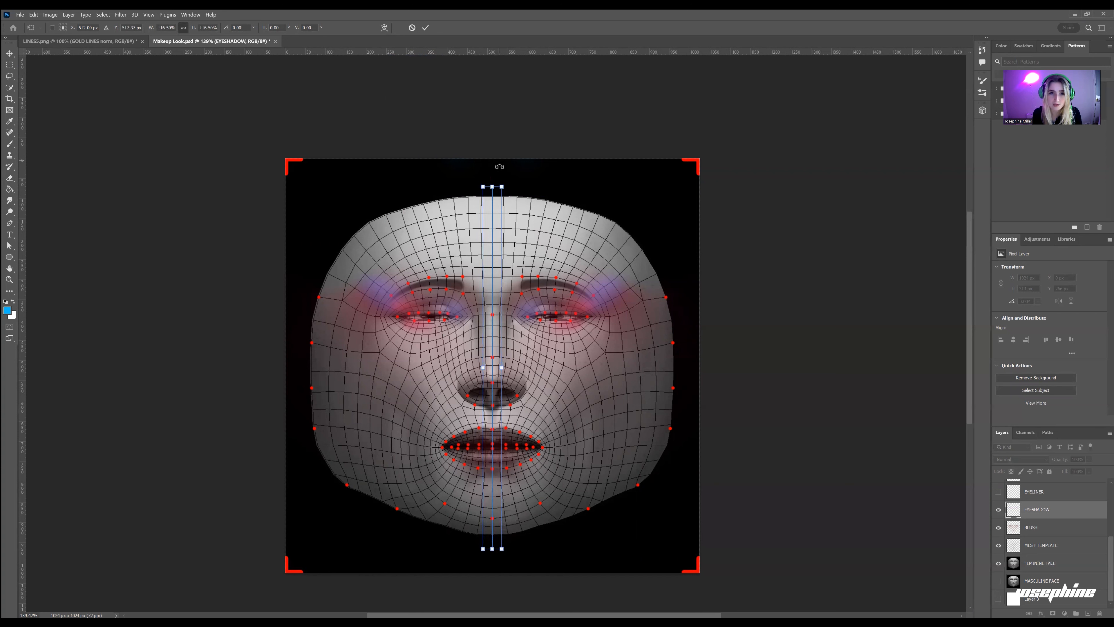
click(426, 27)
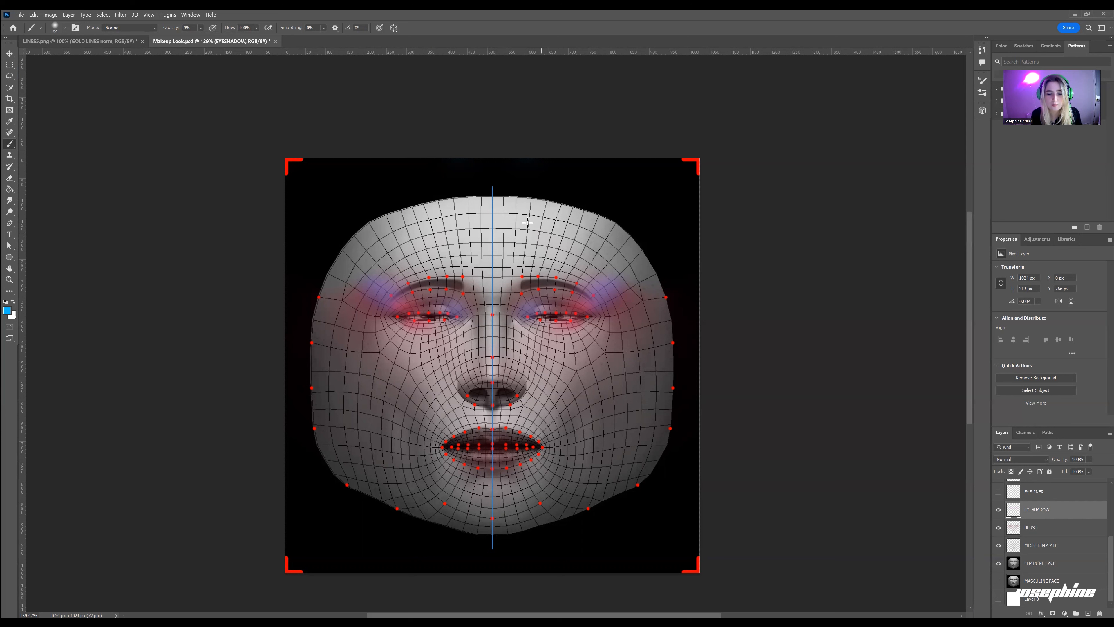
Show the EYELINER, WHITE EYELINER and LIPS layers over the face template.
scroll(1051, 529, up, 1)
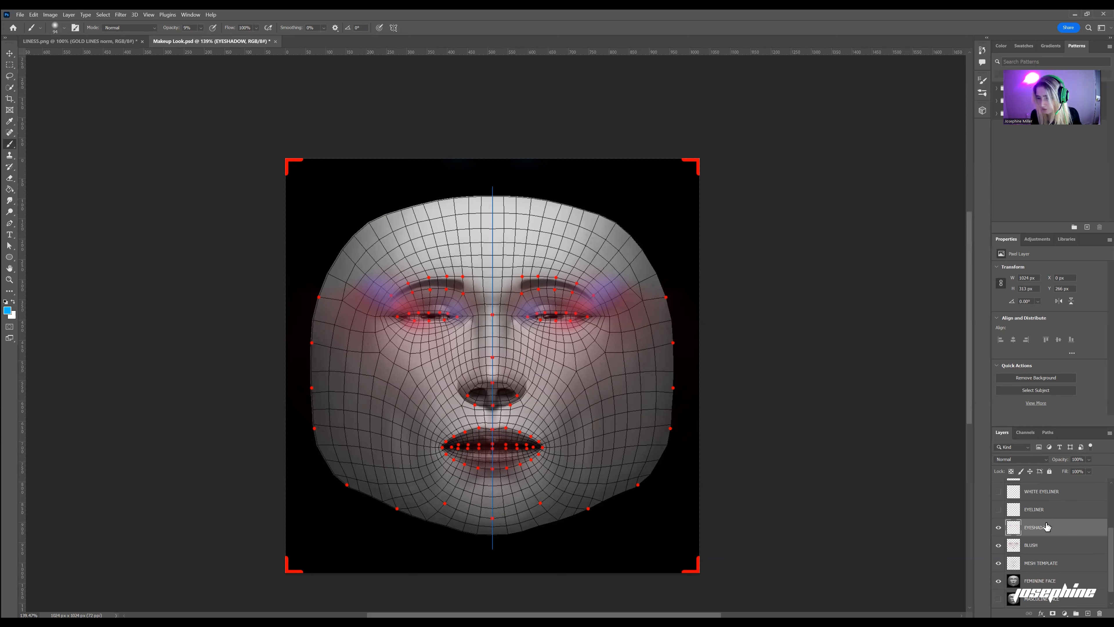
click(999, 510)
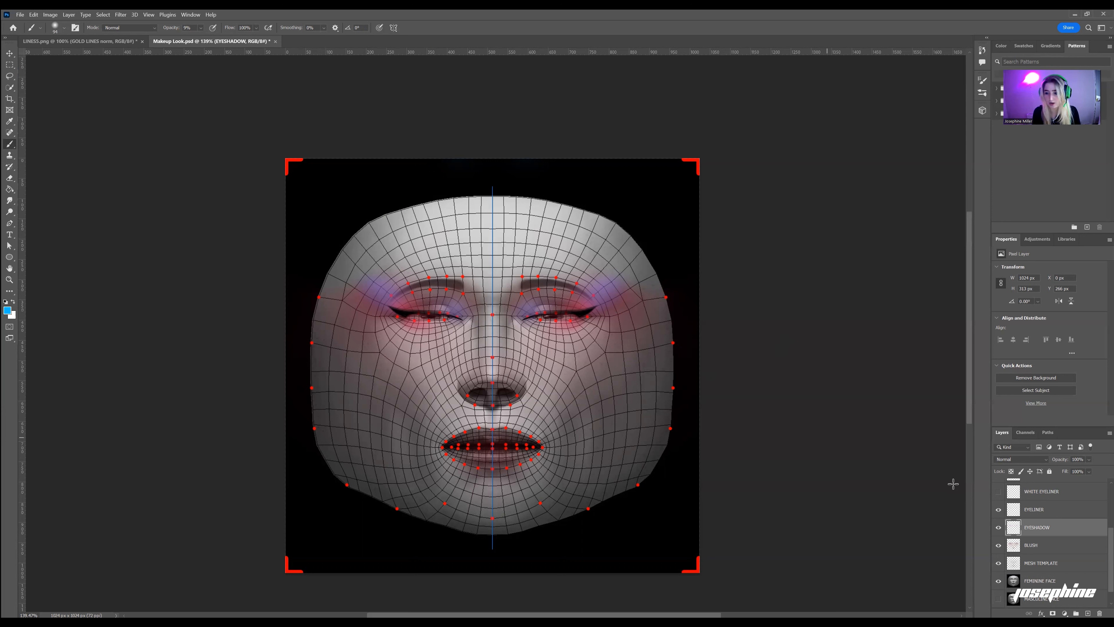
scroll(1015, 514, up, 1)
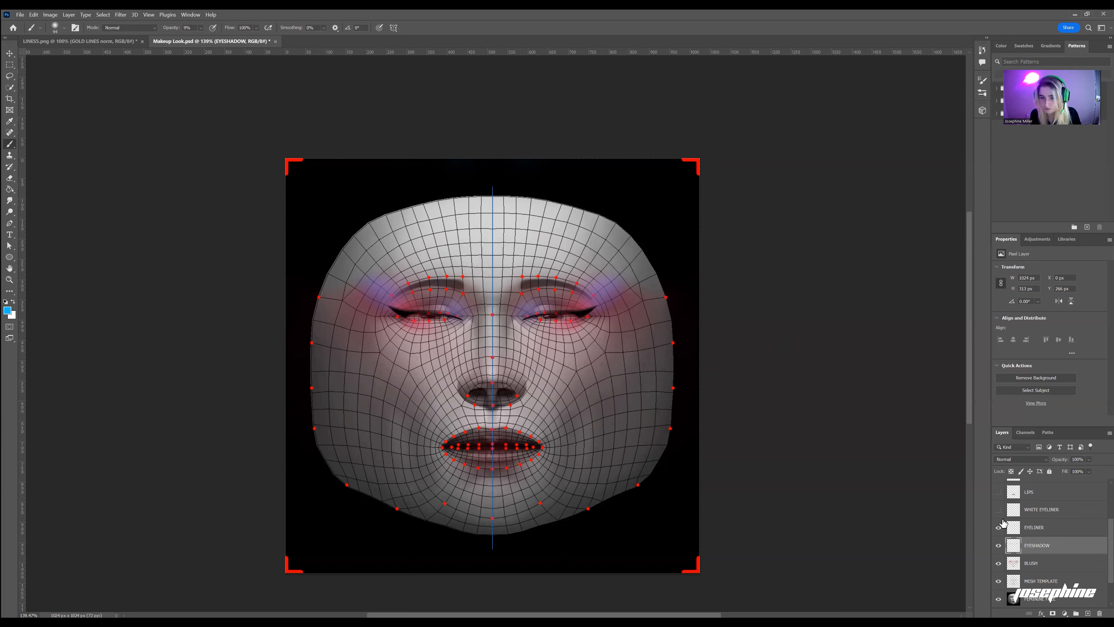
click(1007, 516)
click(999, 510)
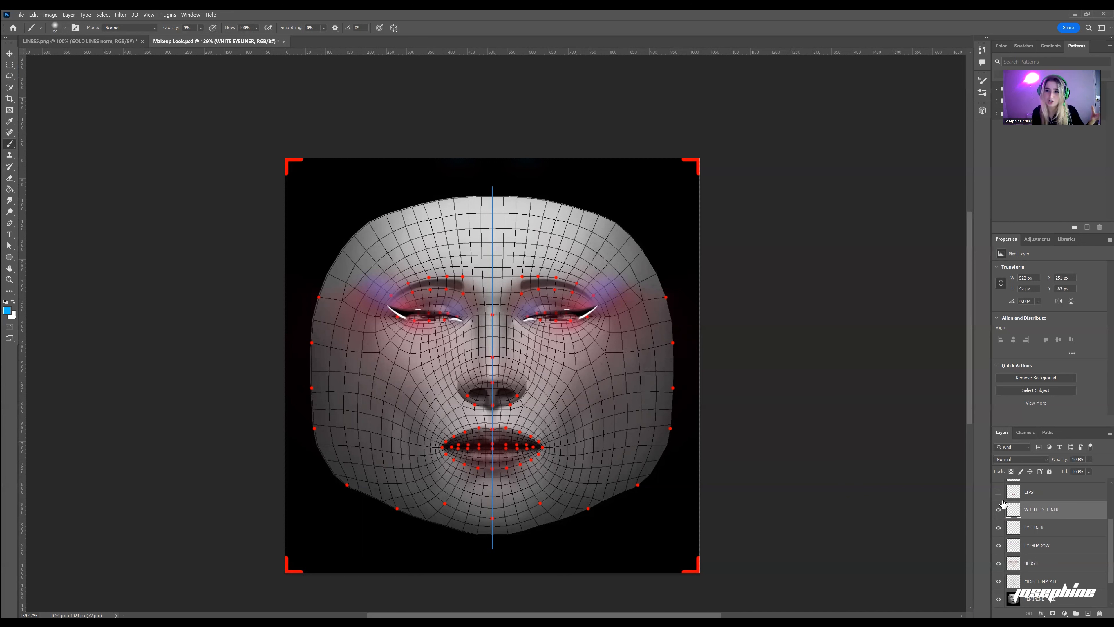
click(998, 492)
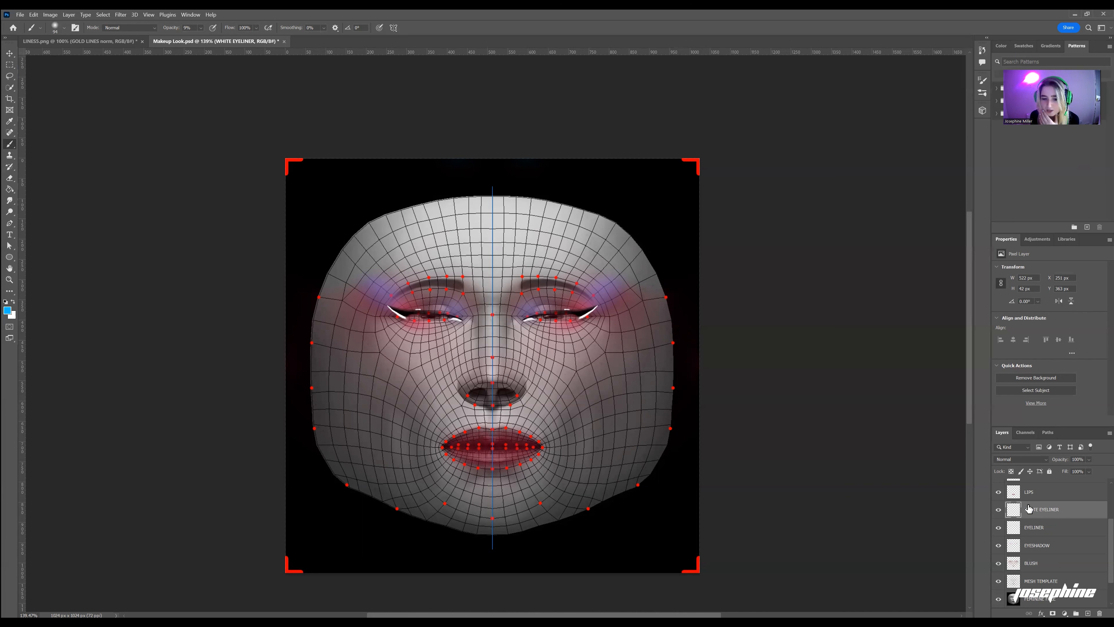
scroll(1029, 509, down, 1)
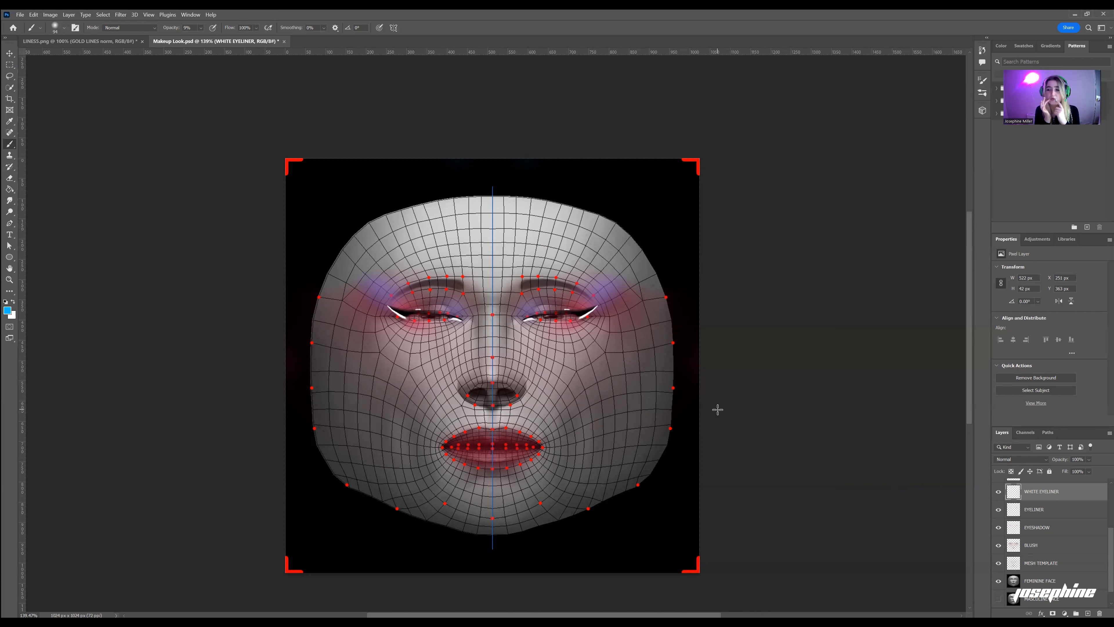
scroll(1047, 514, up, 2)
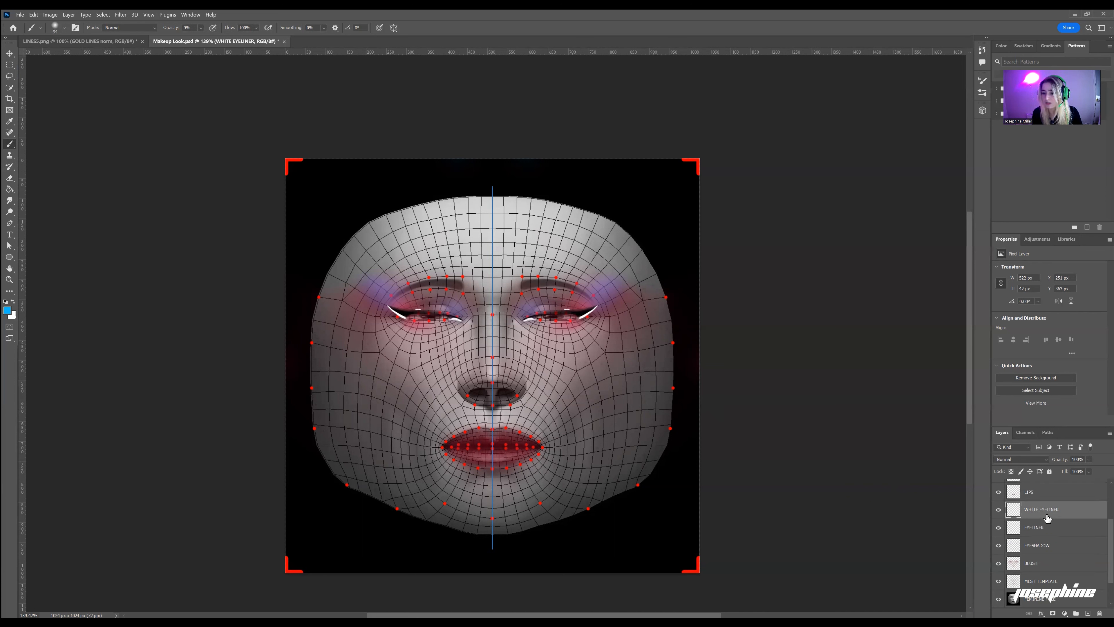
Show the white background layer and hide the FEMININE FACE and MESH TEMPLATE layers to isolate the makeup.
scroll(1044, 514, up, 1)
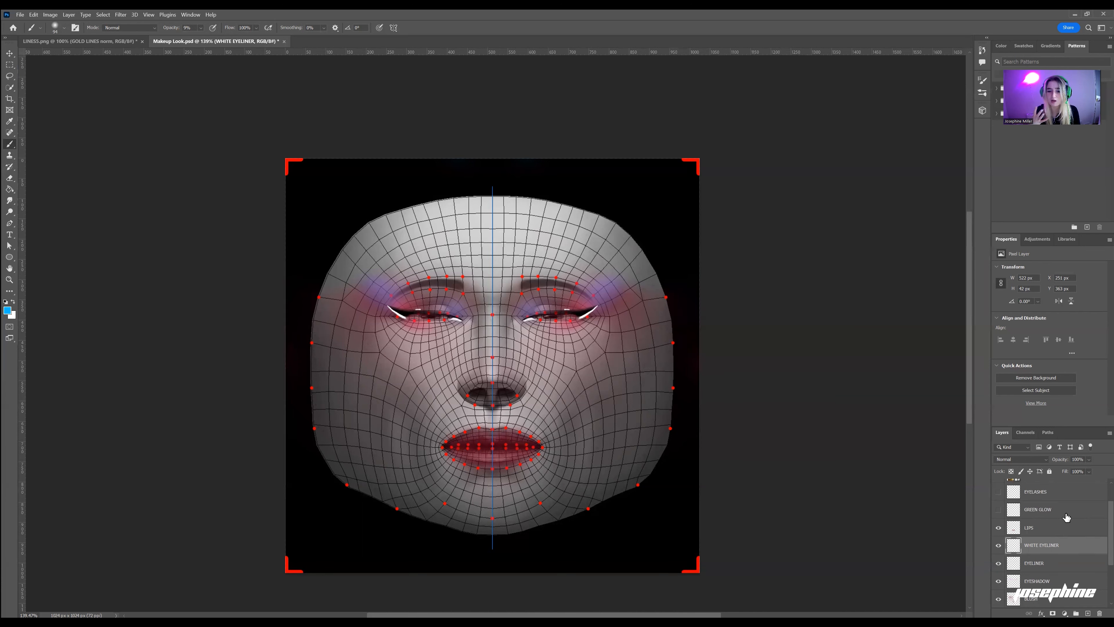
scroll(1046, 531, down, 3)
click(999, 599)
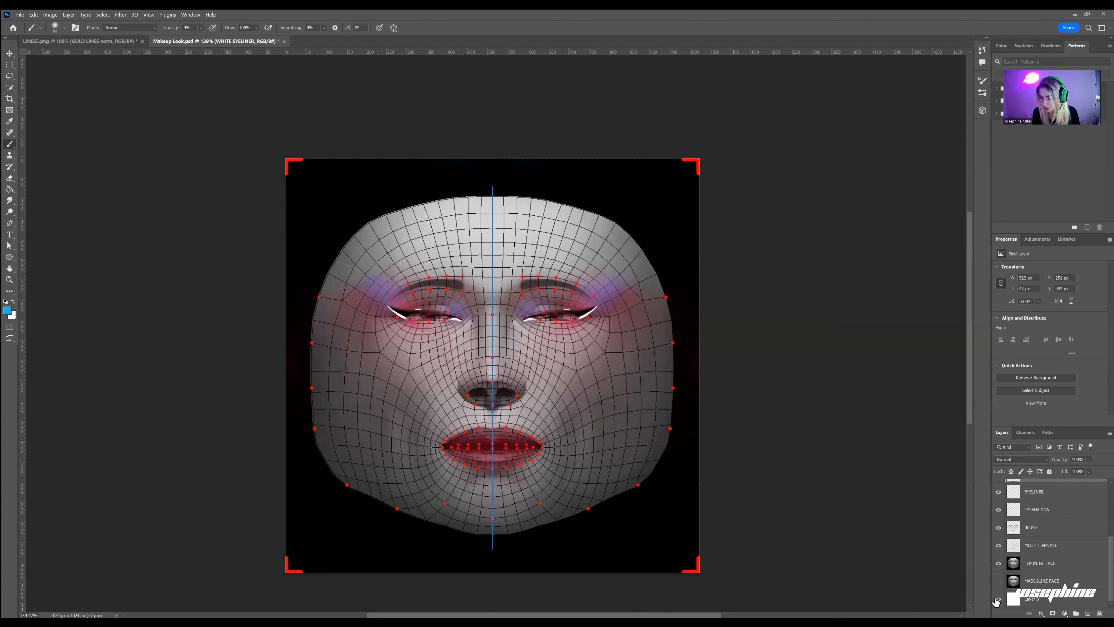
click(999, 564)
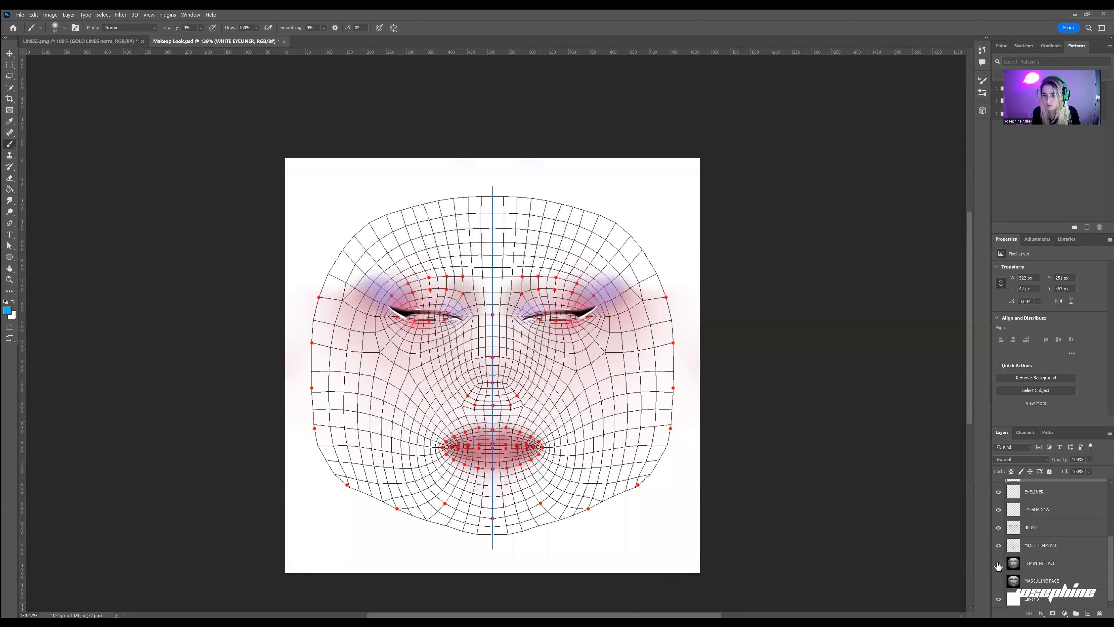
click(999, 545)
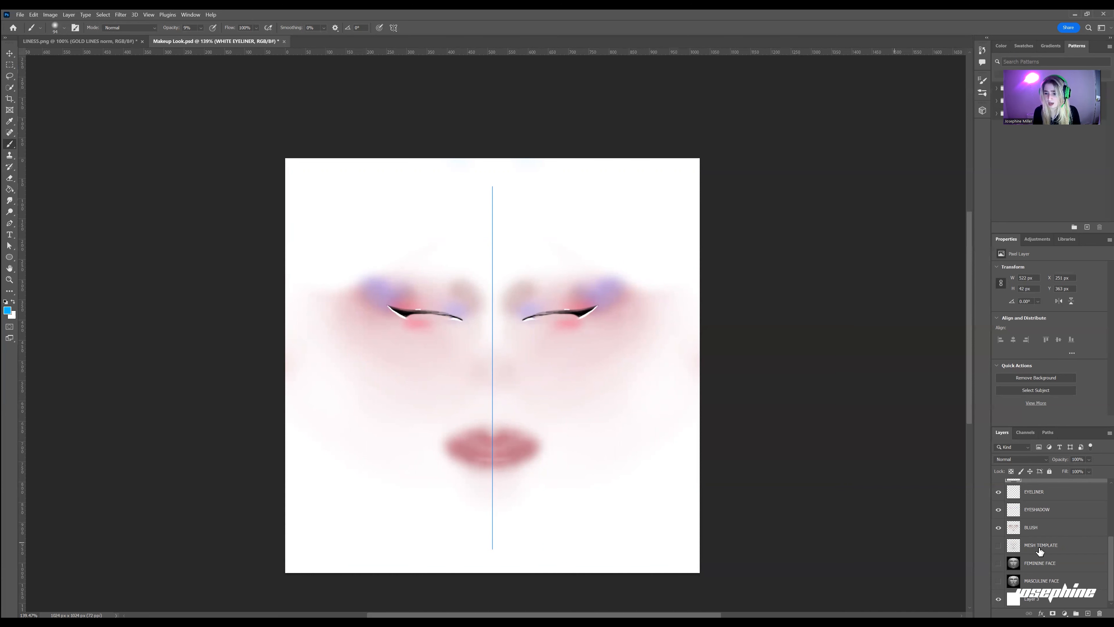
Show the FEMININE FACE layer again and make the GREEN GLOW layer visible.
click(998, 563)
scroll(1017, 559, up, 2)
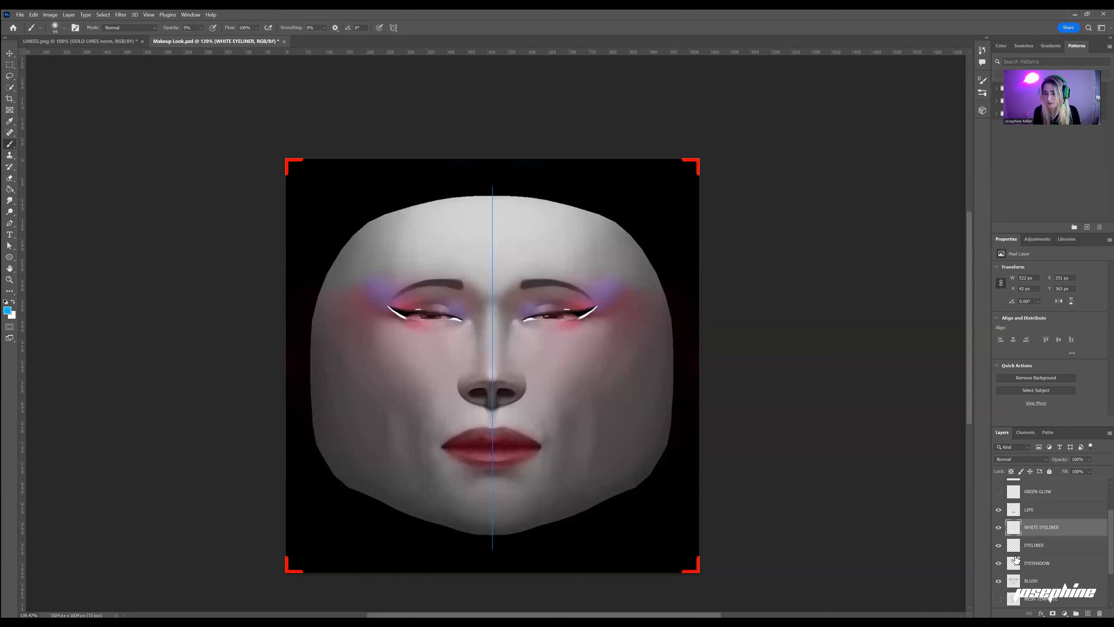
scroll(1016, 560, up, 2)
click(998, 541)
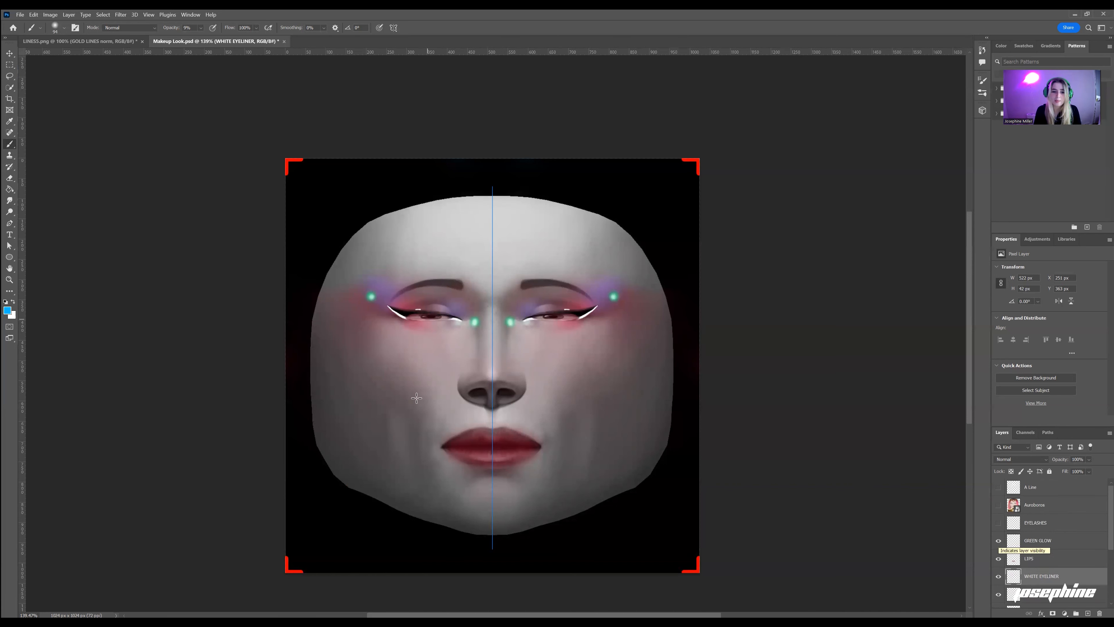
Set the foreground colour to bright blue, hex 01baff, for a glow spot near the eyes.
click(9, 281)
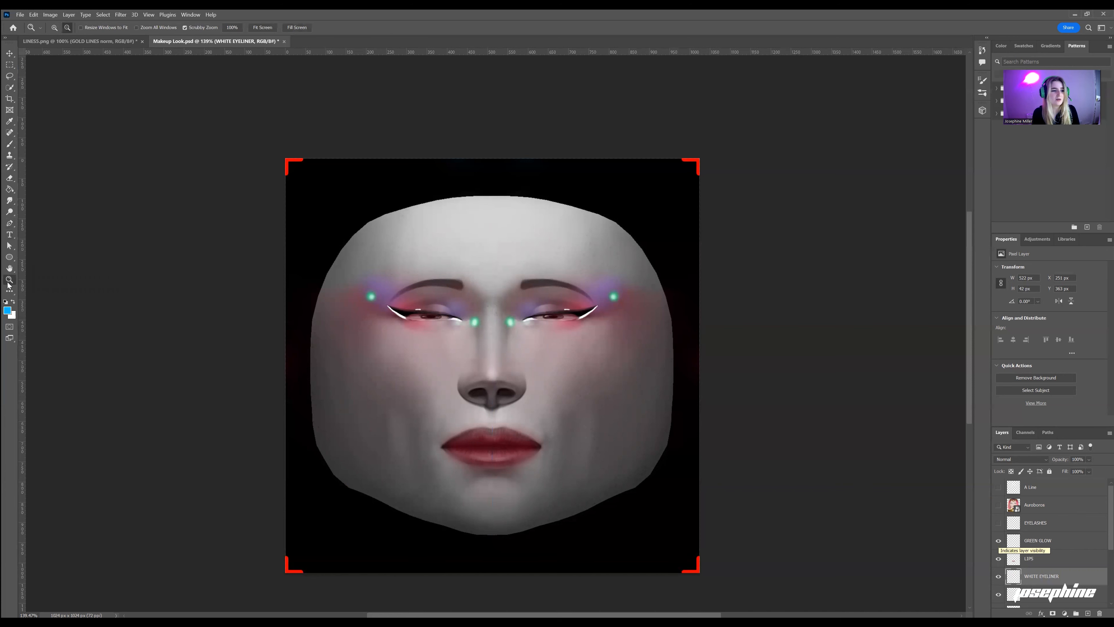
click(583, 297)
click(602, 290)
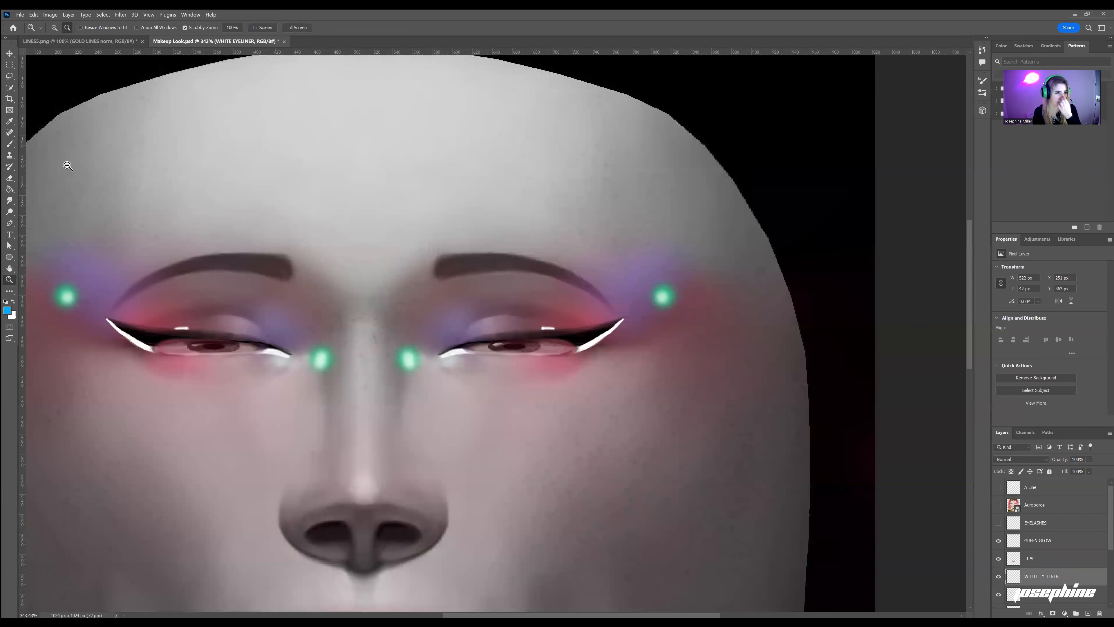
click(7, 310)
drag(425, 197, 432, 177)
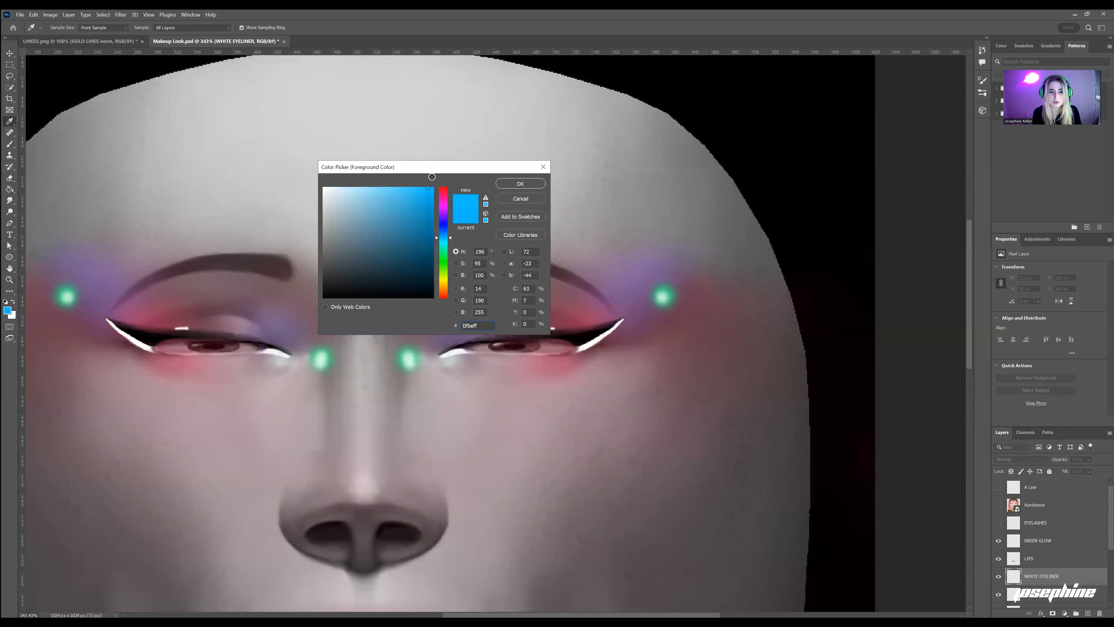
click(520, 184)
Try mirrored soft blue brush dabs above the eyebrows, raising the brush opacity to 96%, and undo them.
click(9, 144)
key(ctrl+semicolon)
click(64, 27)
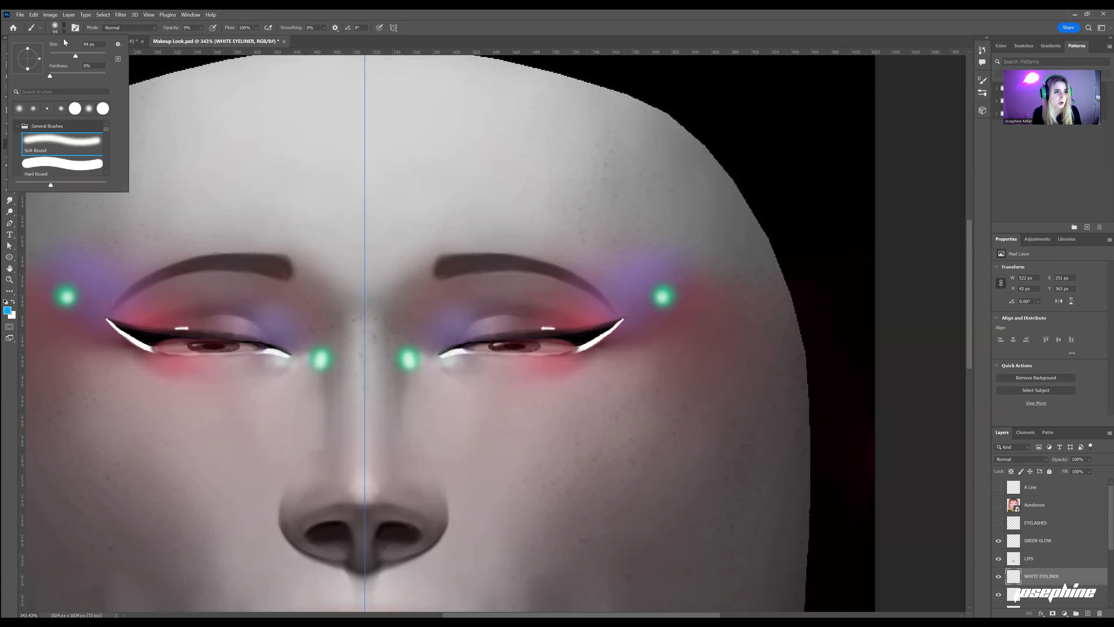
click(563, 226)
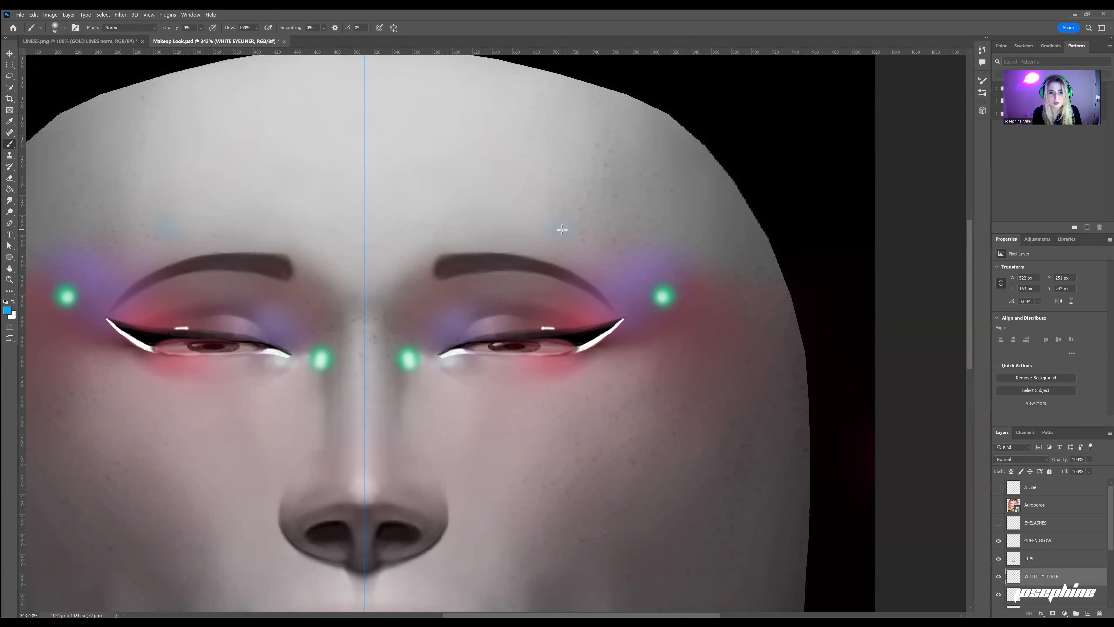
click(201, 28)
drag(232, 39, 238, 37)
click(572, 237)
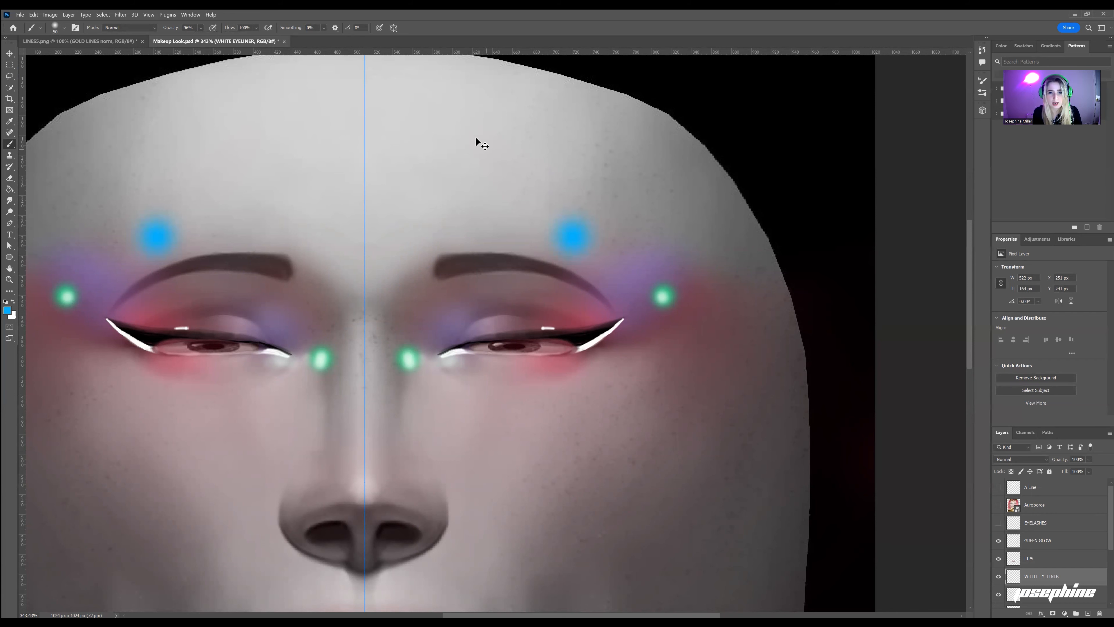
key(ctrl+z)
Paint a mirrored pair of soft bright blue spots higher on the forehead.
scroll(415, 429, down, 1)
scroll(434, 225, up, 3)
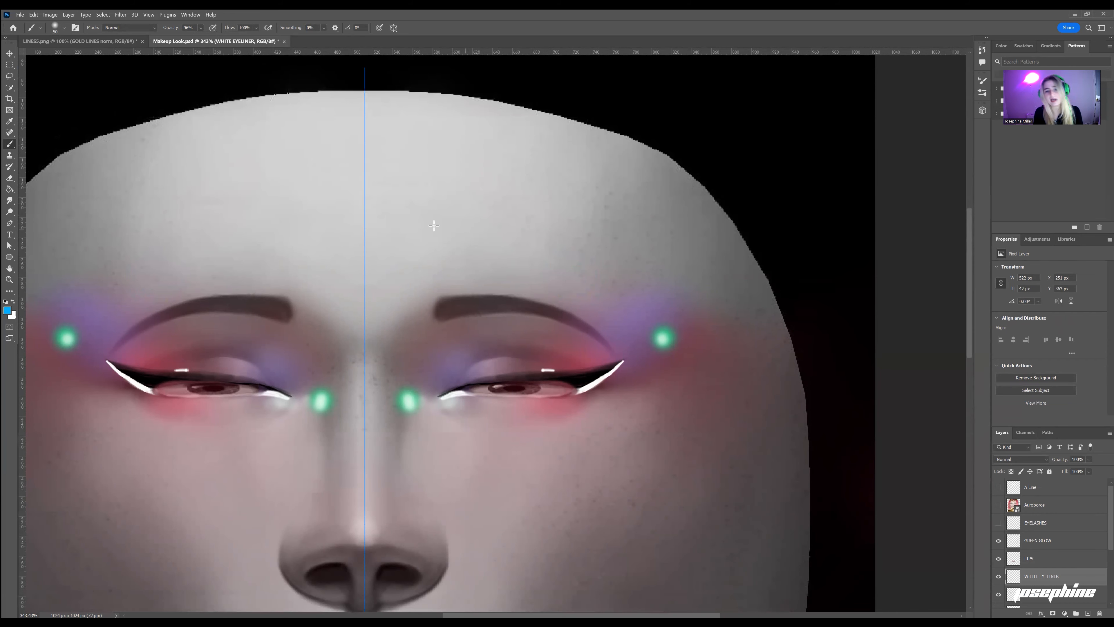
click(561, 216)
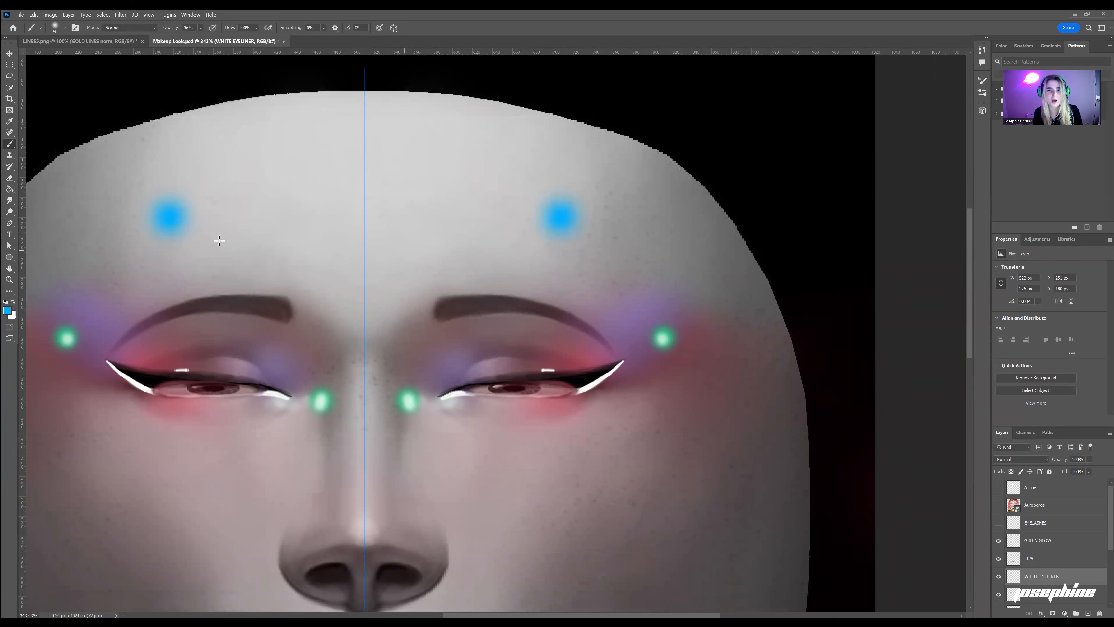
Change the foreground colour to a very pale blue, hex e2f7ff.
click(7, 310)
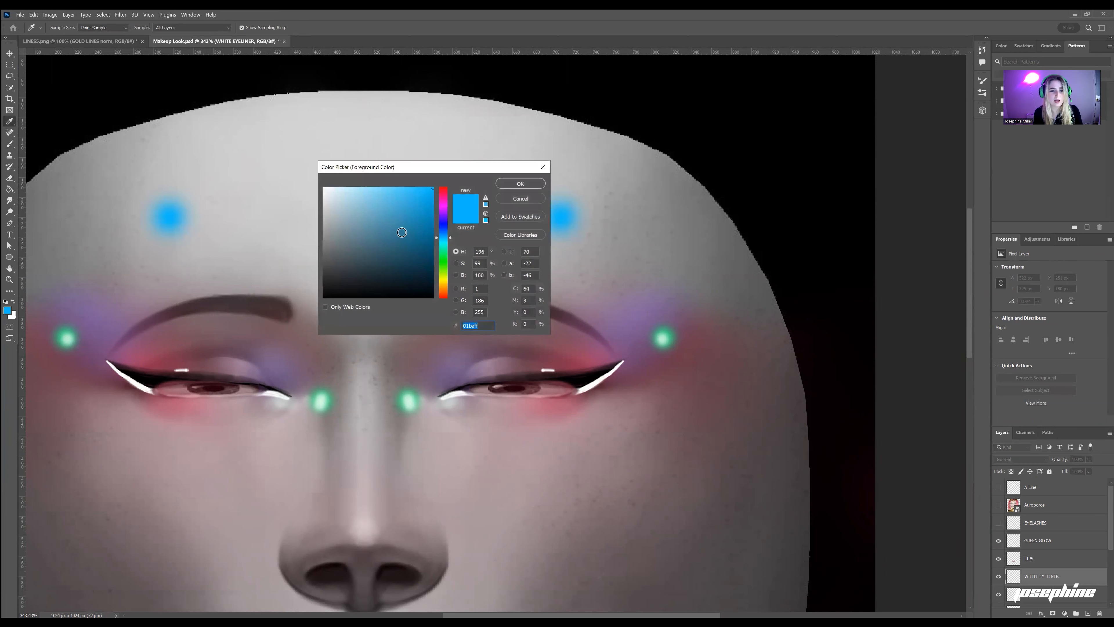
click(344, 188)
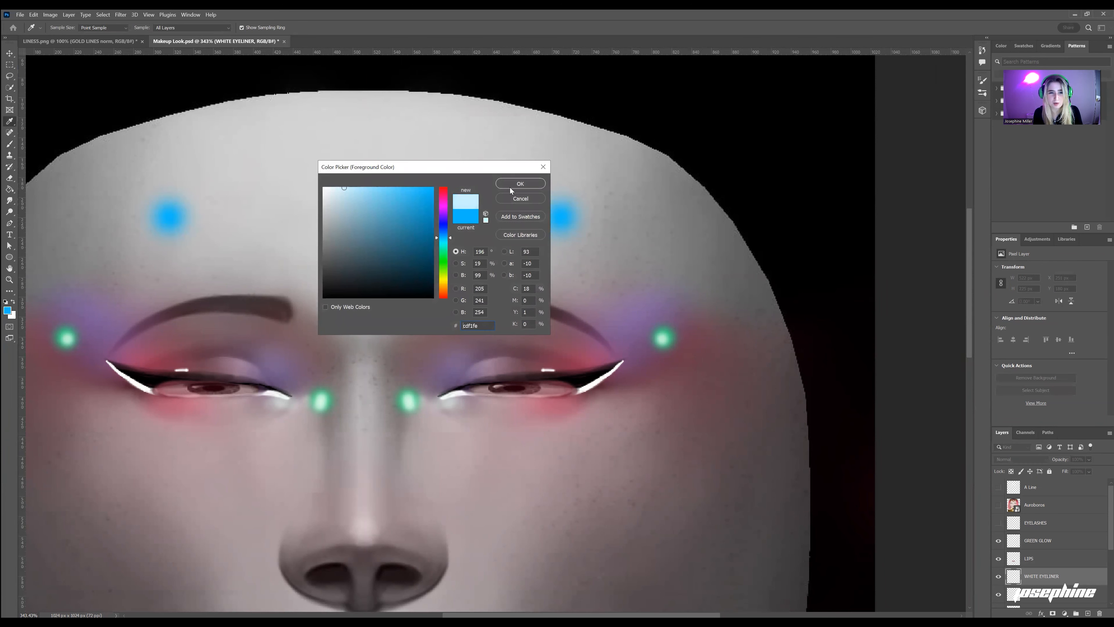
click(336, 186)
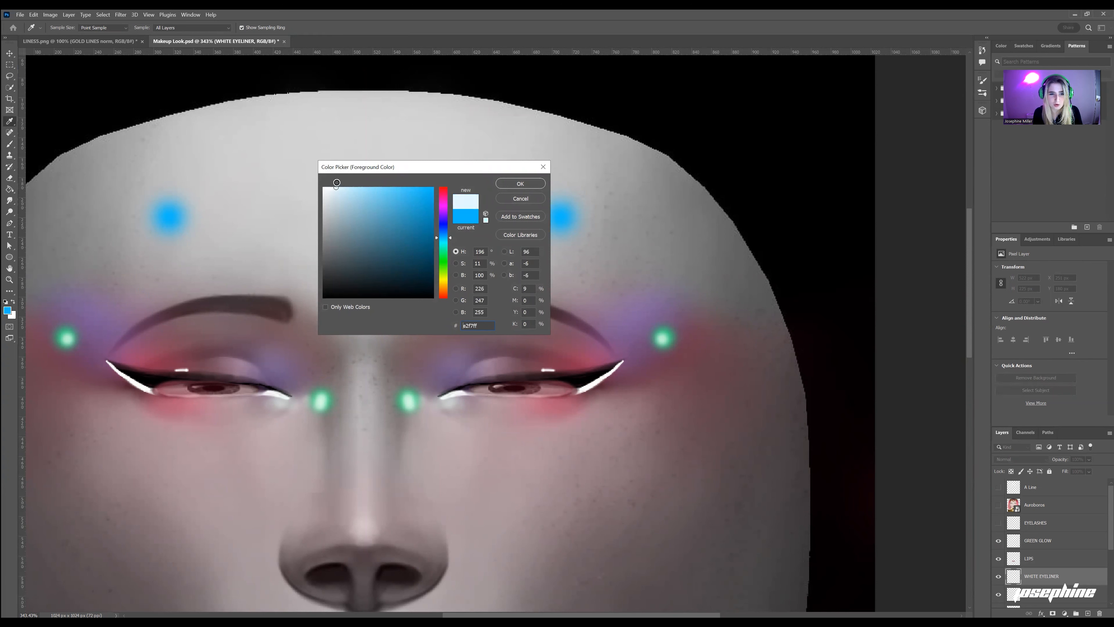
click(520, 183)
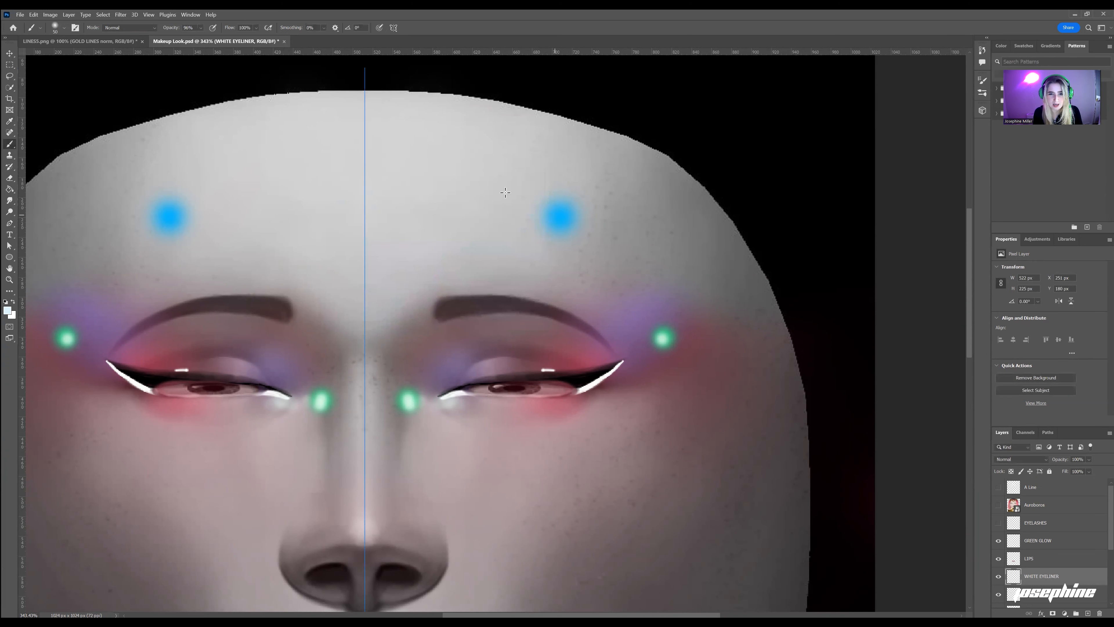
Dab pale blue highlights into the centres of the blue forehead spots with a smaller brush, and undo all the spots.
click(64, 28)
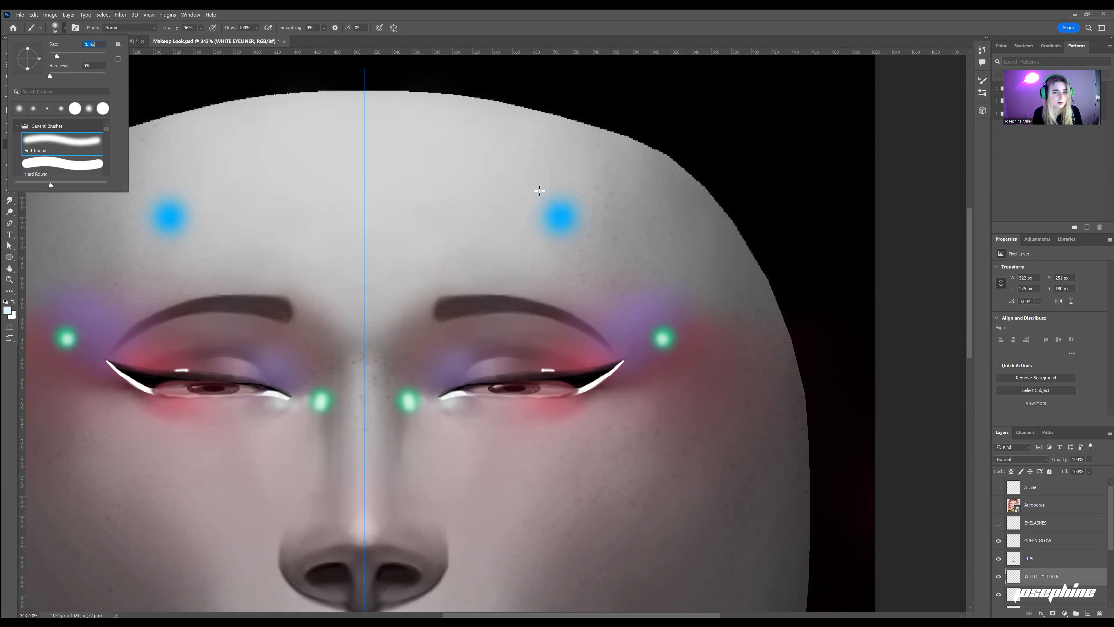
click(561, 217)
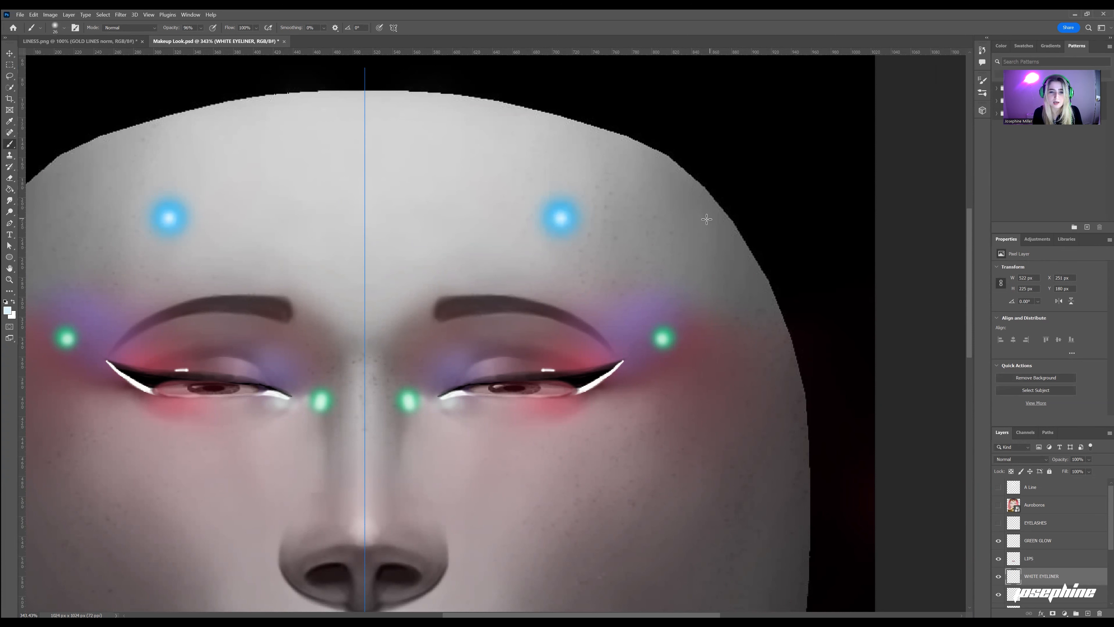
click(563, 217)
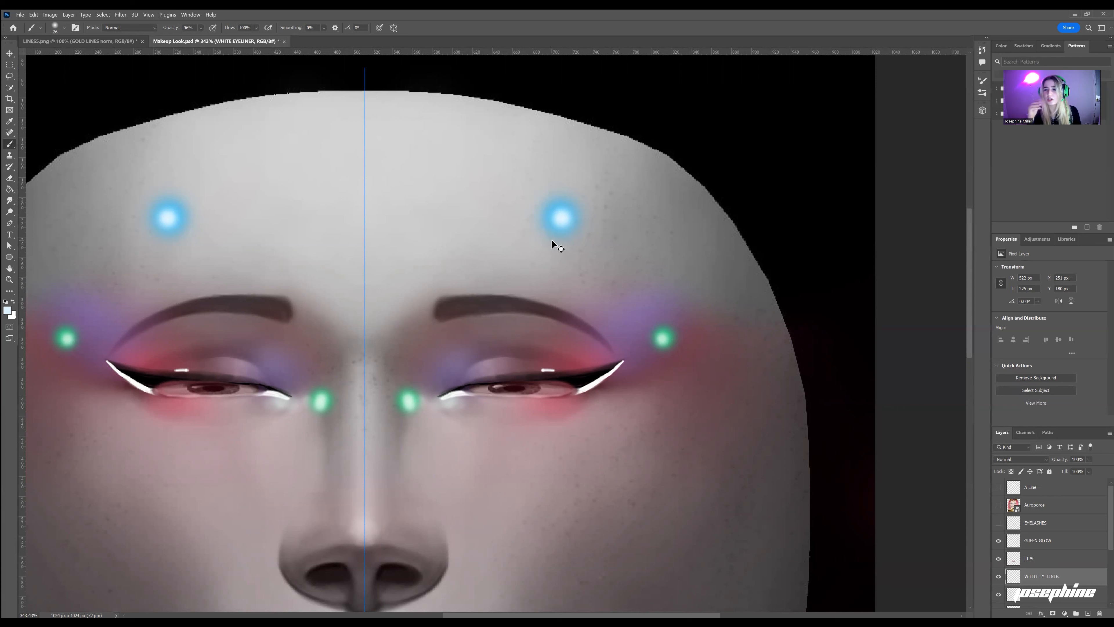
key(ctrl+z)
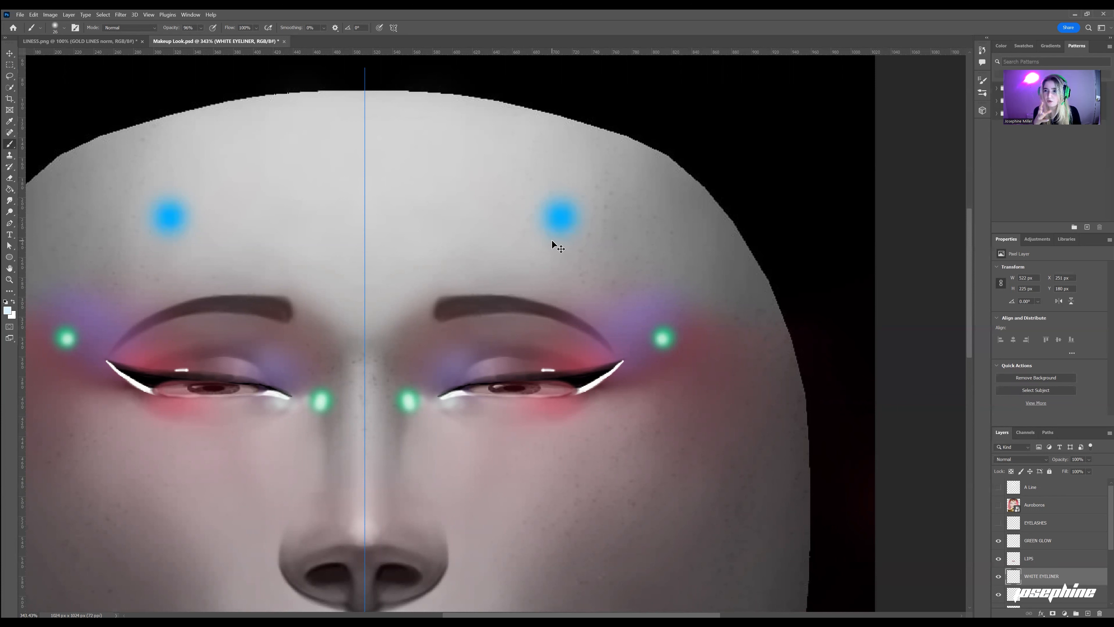
key(ctrl+z)
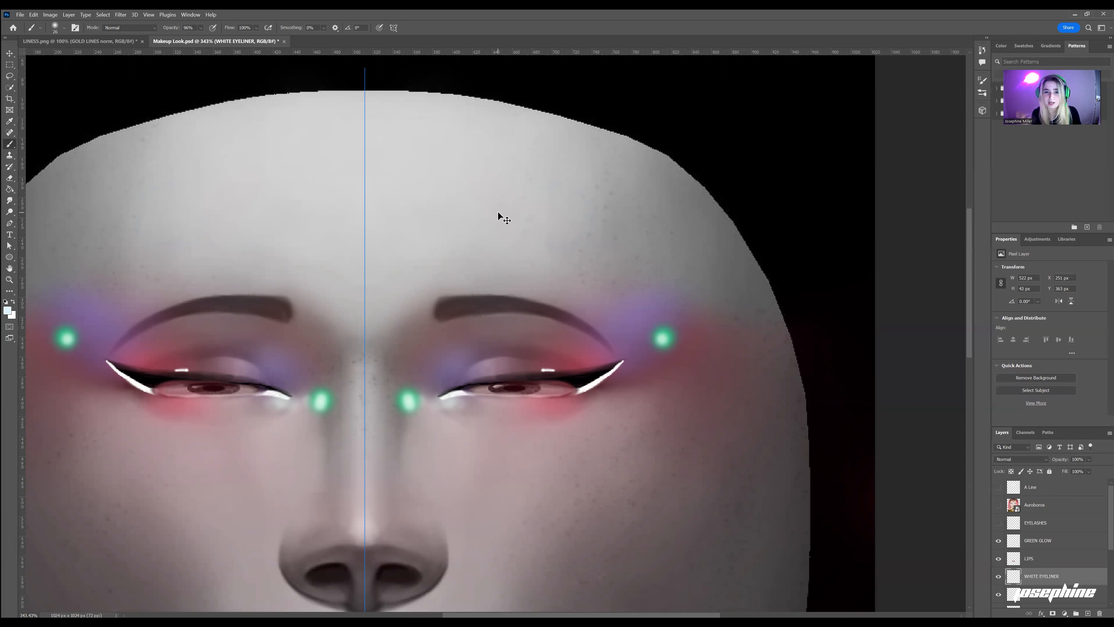
Select and show the EYELASHES layer, and examine the drawn lashes around the eye up close.
click(10, 280)
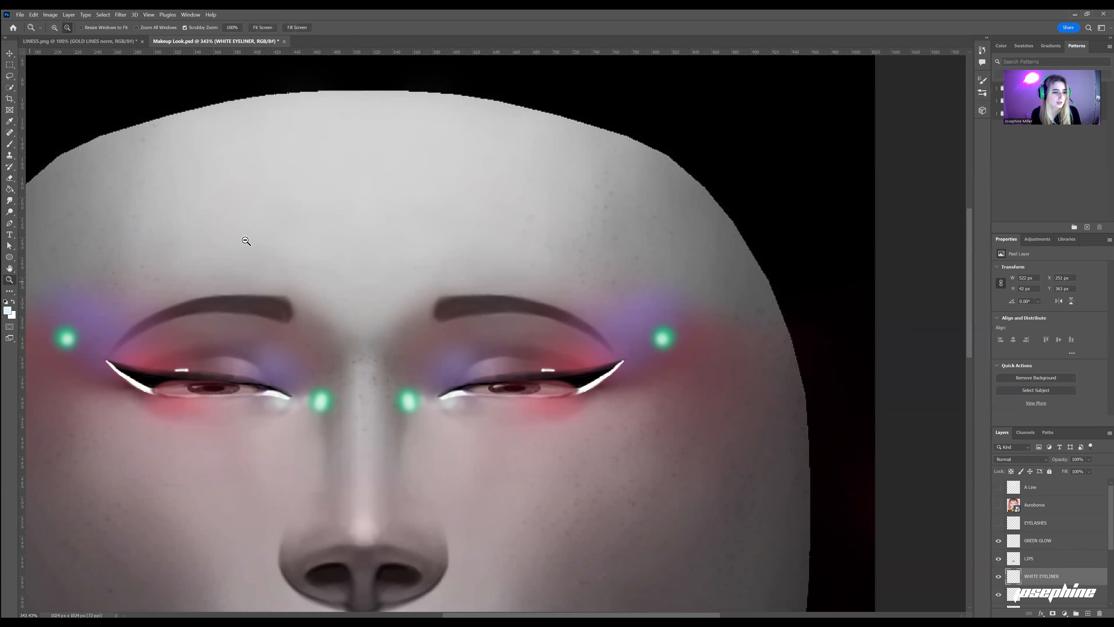
alt+scroll(354, 233, down, 3)
alt+scroll(354, 233, down, 2)
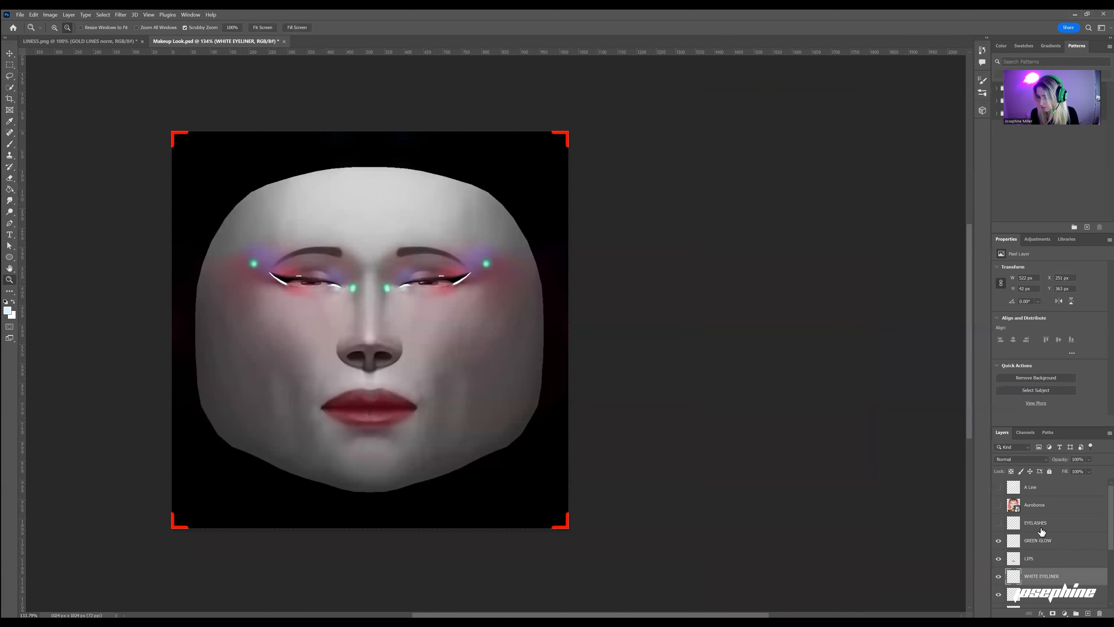
click(1016, 527)
click(998, 525)
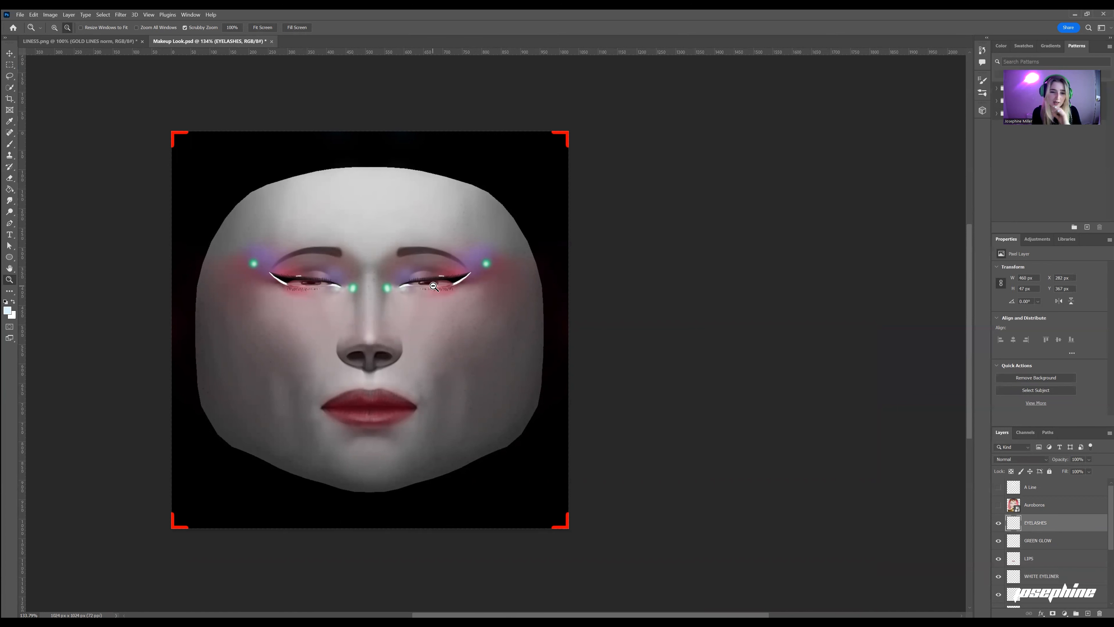
drag(435, 293, 466, 273)
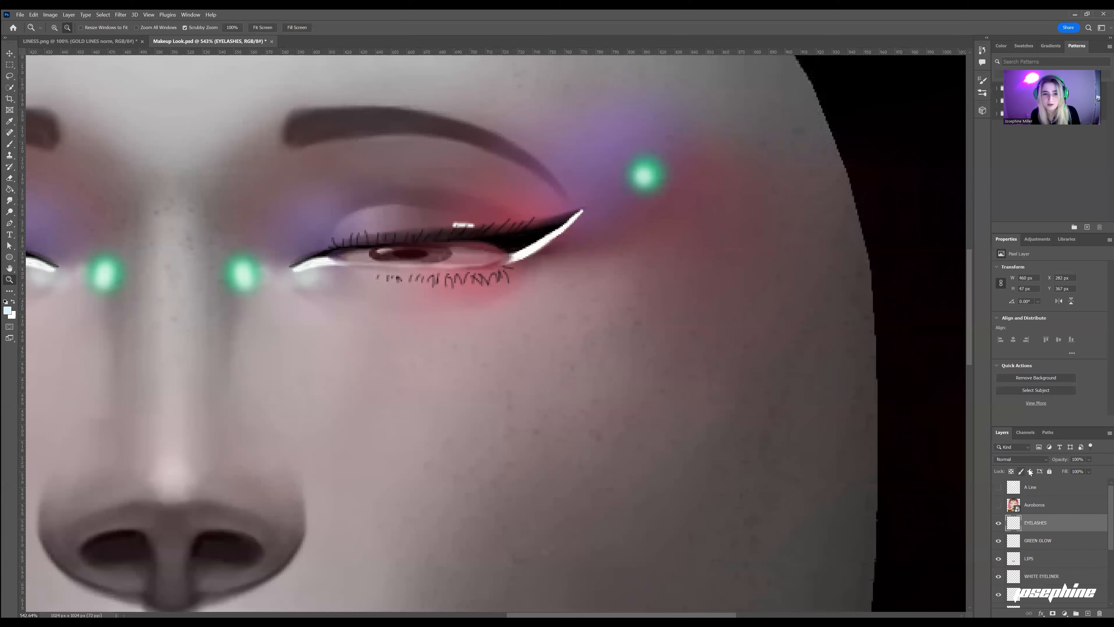
drag(708, 315, 666, 351)
Show the A Line layer to view its white lines across the forehead and eyes, and hide it again.
click(1052, 488)
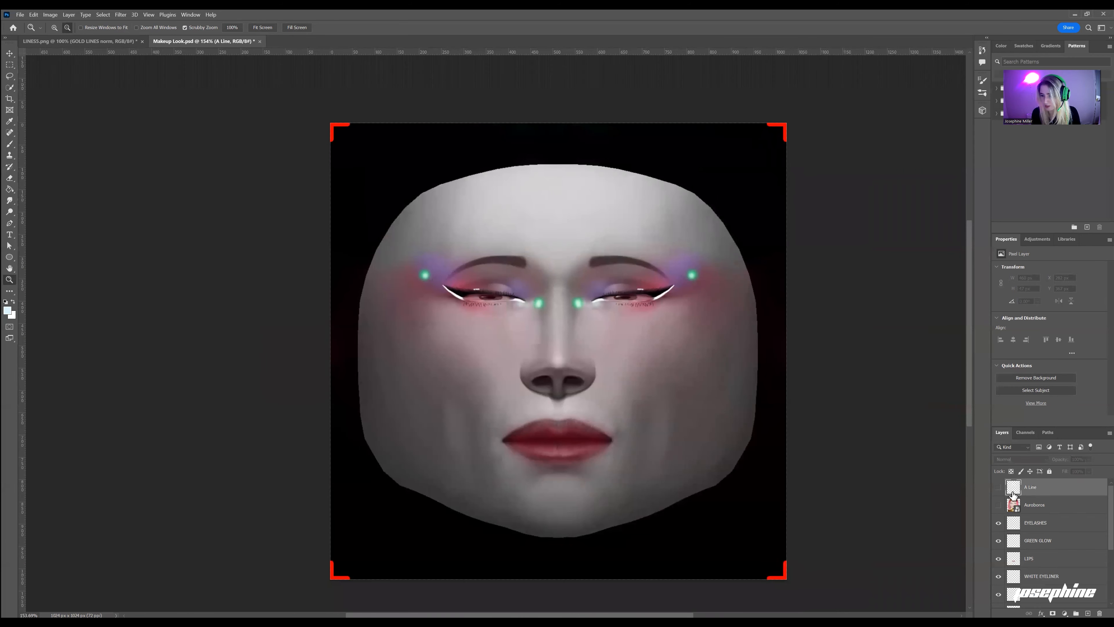
click(999, 488)
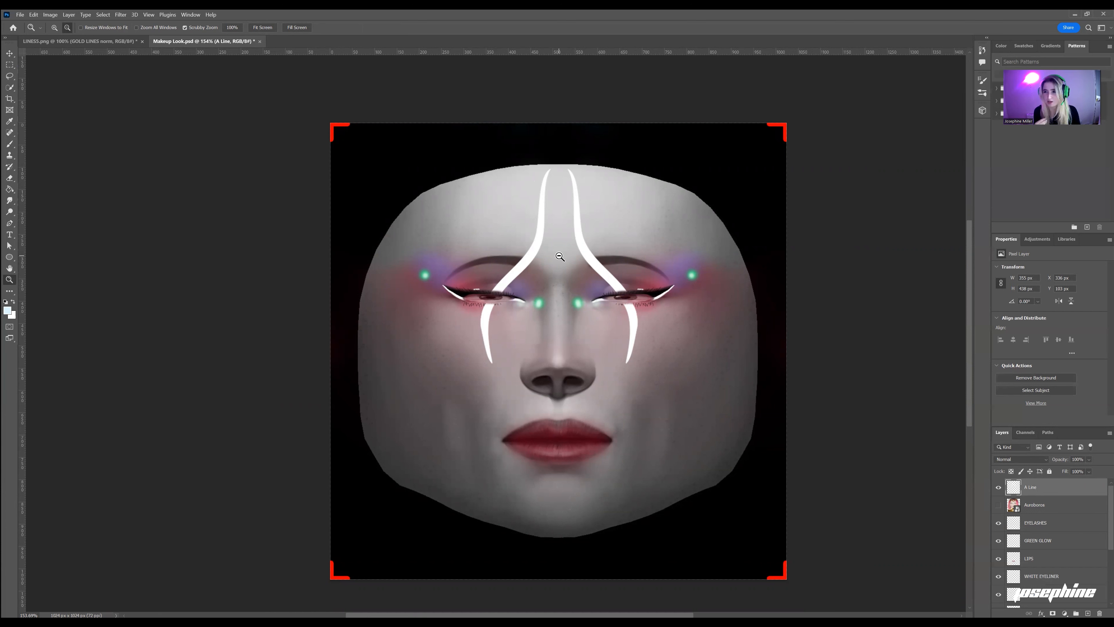
click(1000, 488)
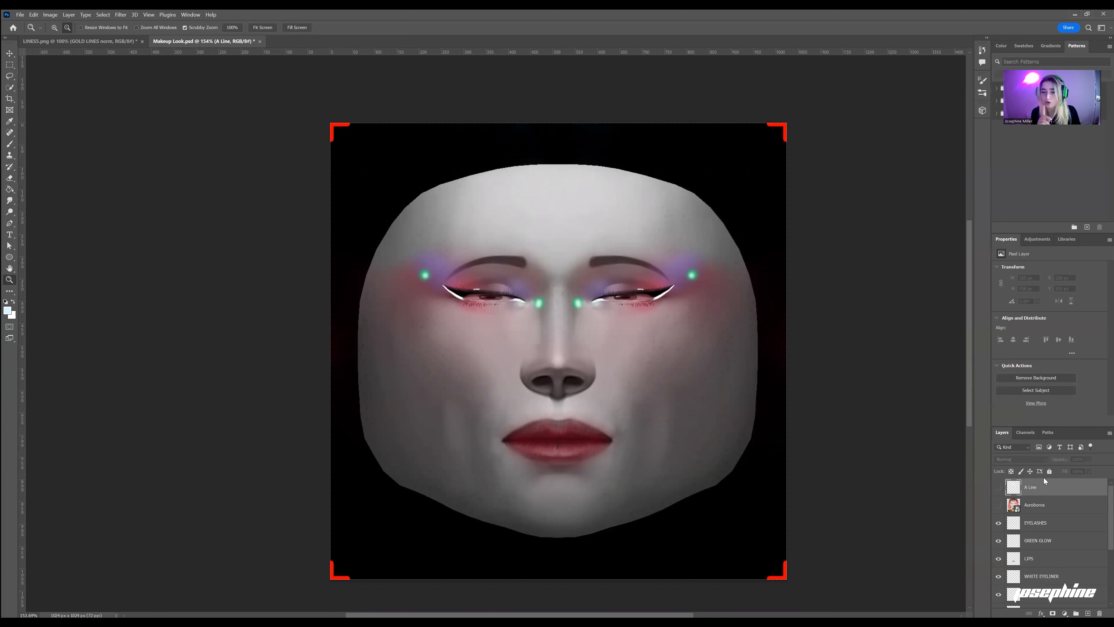
Hide the FEMININE FACE layer and the white background layer so only the makeup remains on transparency.
scroll(1044, 505, down, 5)
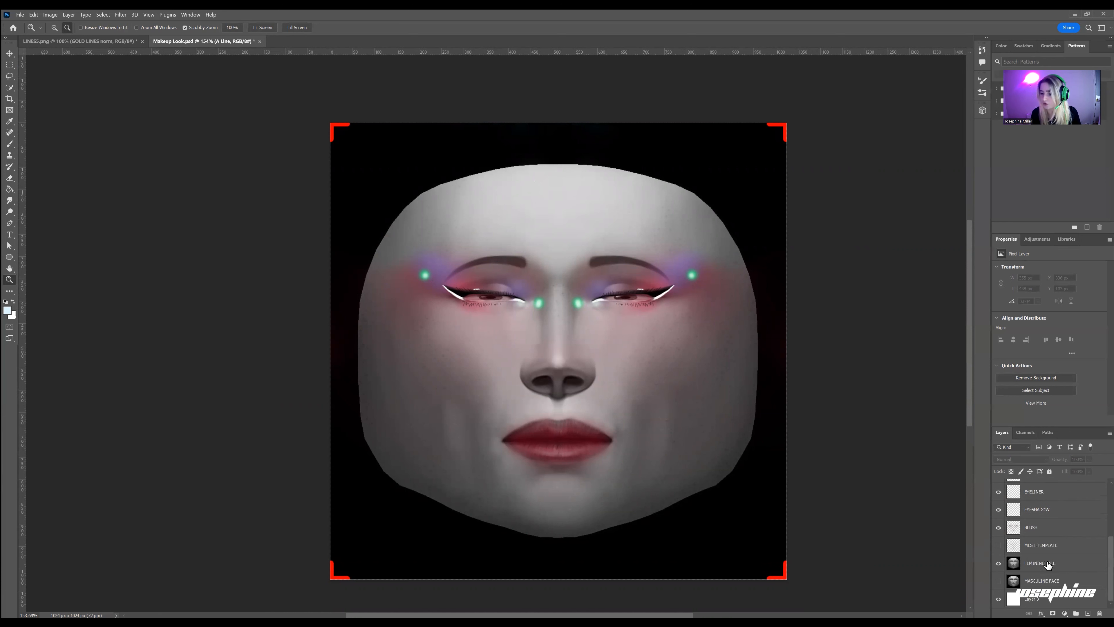
click(999, 564)
click(998, 600)
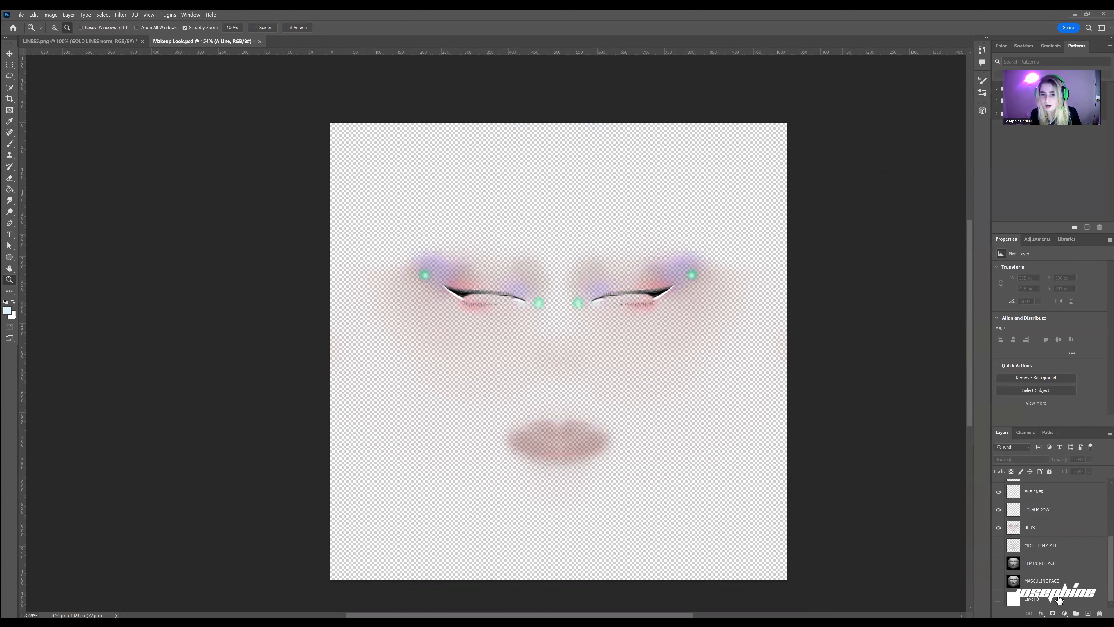
Export the transparent makeup artwork as a PNG named Makeup Look in the AUROBOROS folder.
click(22, 16)
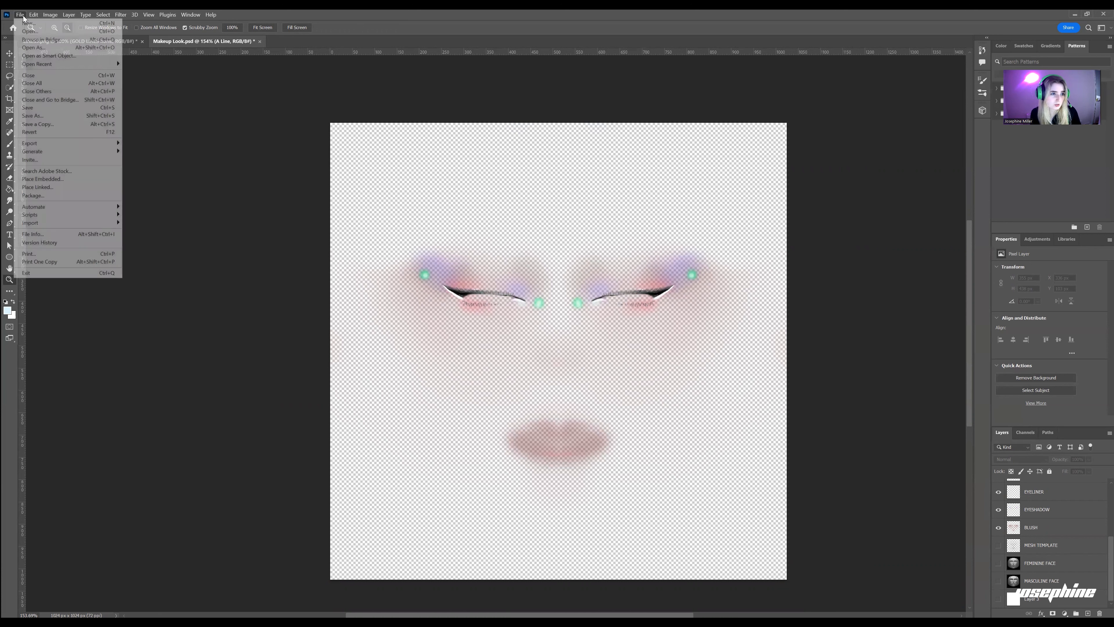
mouse_move(63, 144)
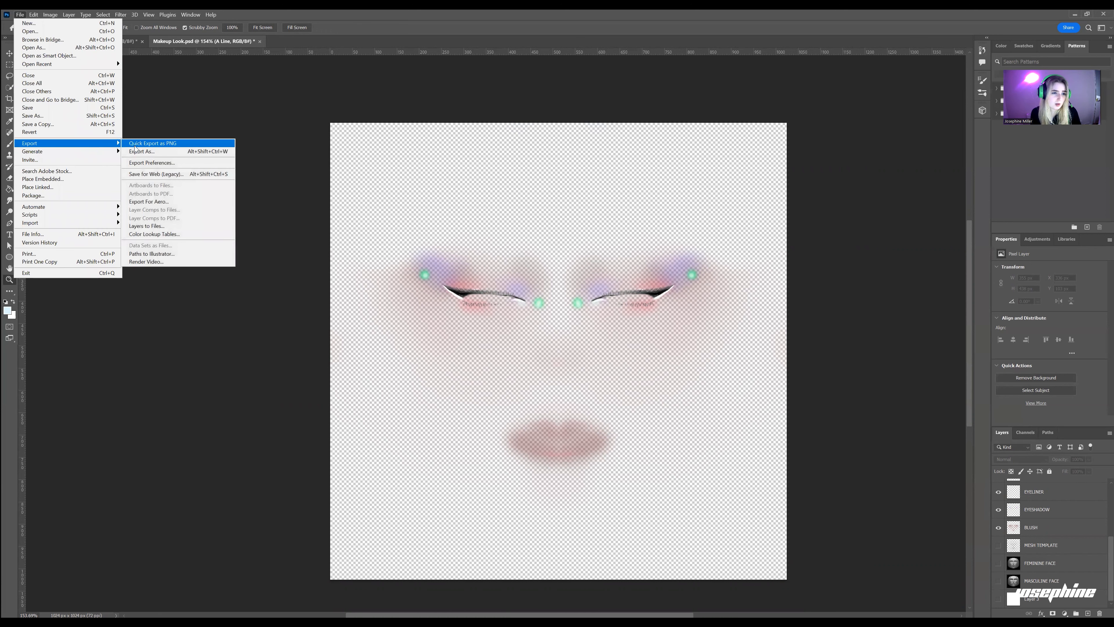
click(135, 144)
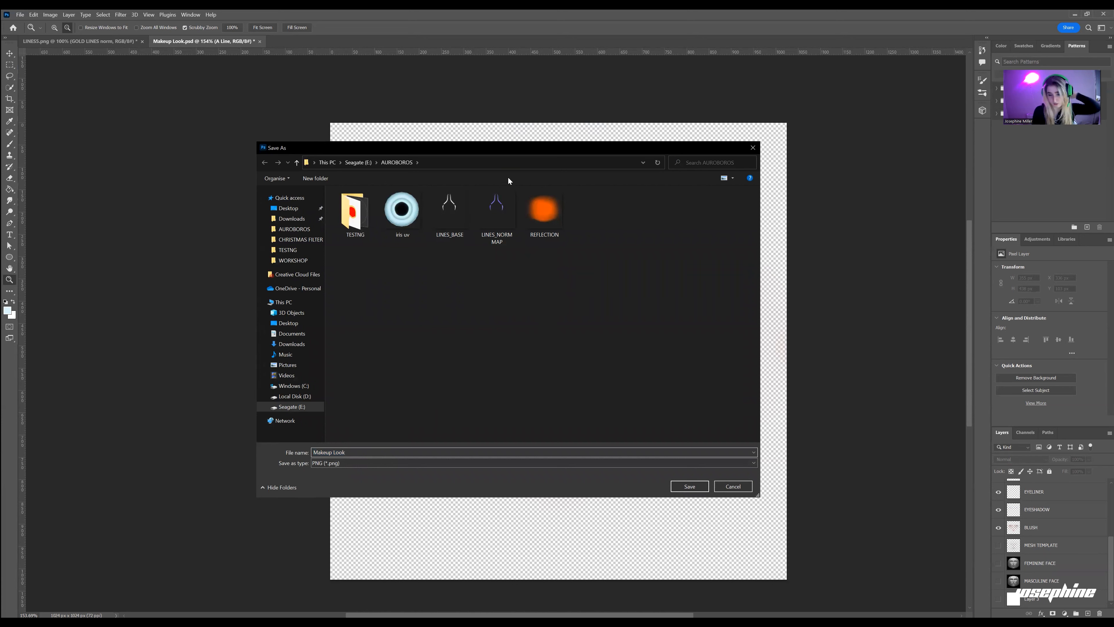
click(691, 486)
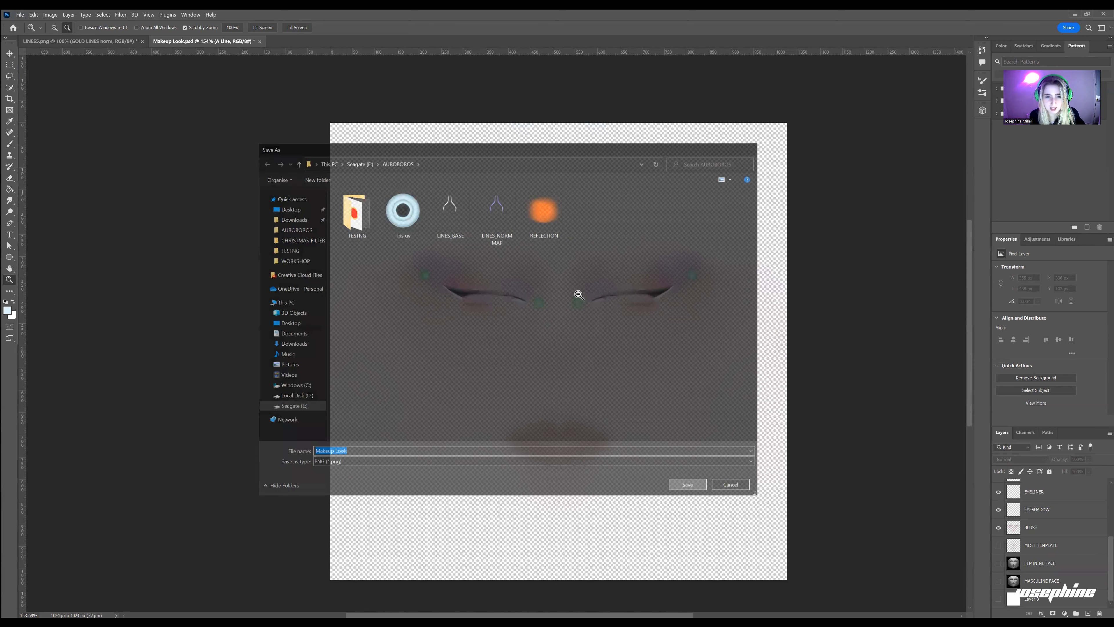
Hide the visible makeup layers, including EYELASHES, GREEN GLOW, LIPS and WHITE EYELINER, and show the A Line layer.
scroll(1019, 510, up, 3)
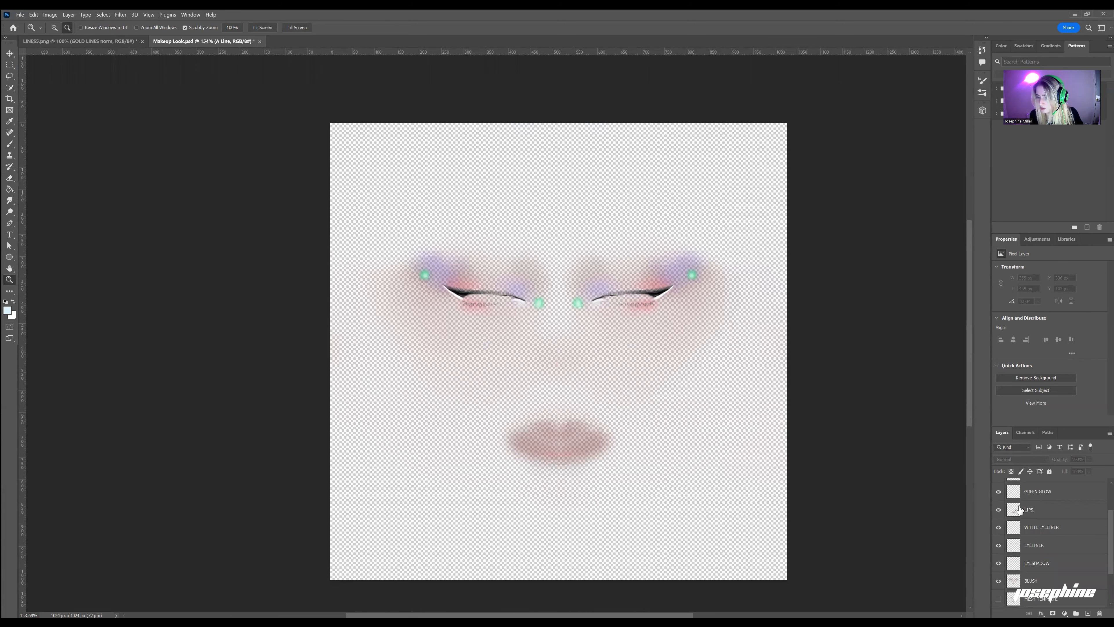
scroll(1002, 503, up, 1)
click(998, 486)
click(998, 504)
drag(1001, 528, 1016, 585)
scroll(1013, 548, up, 2)
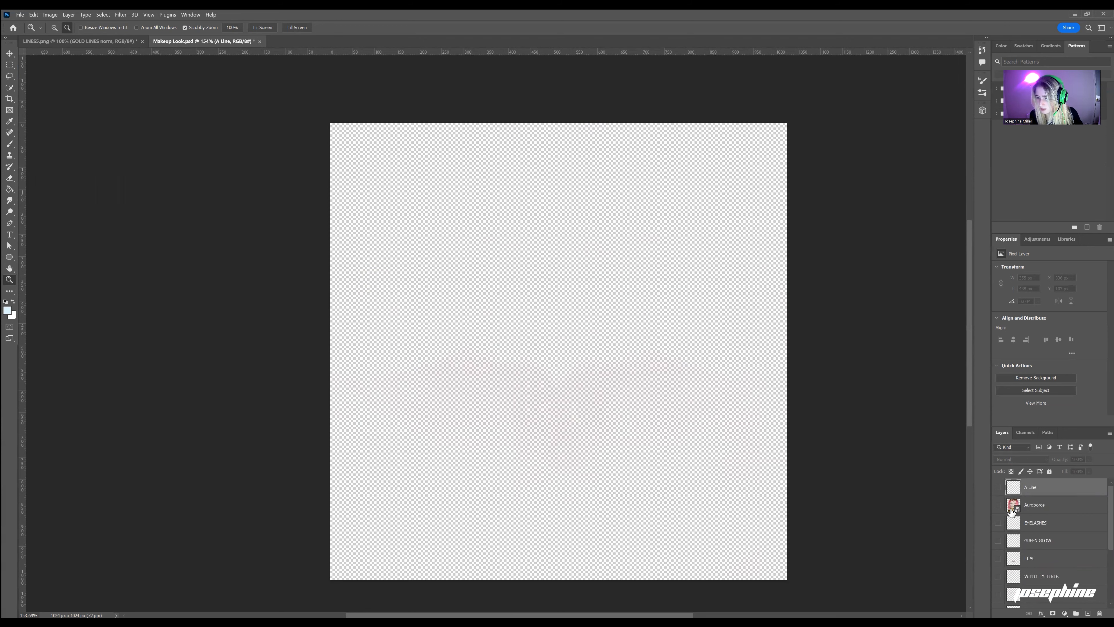
click(998, 486)
click(20, 15)
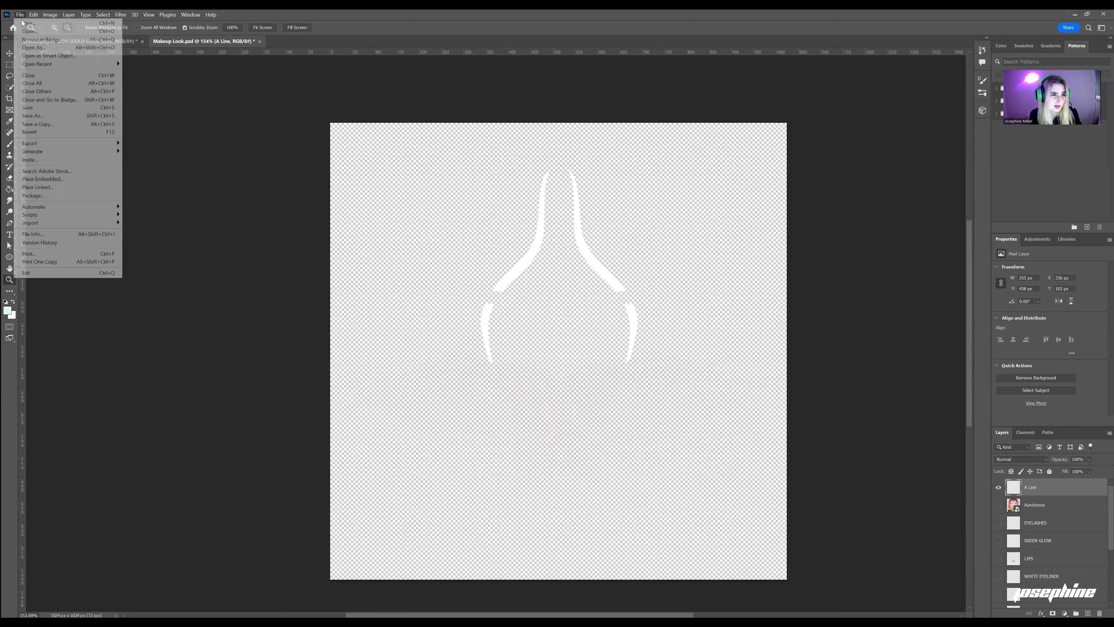
mouse_move(104, 143)
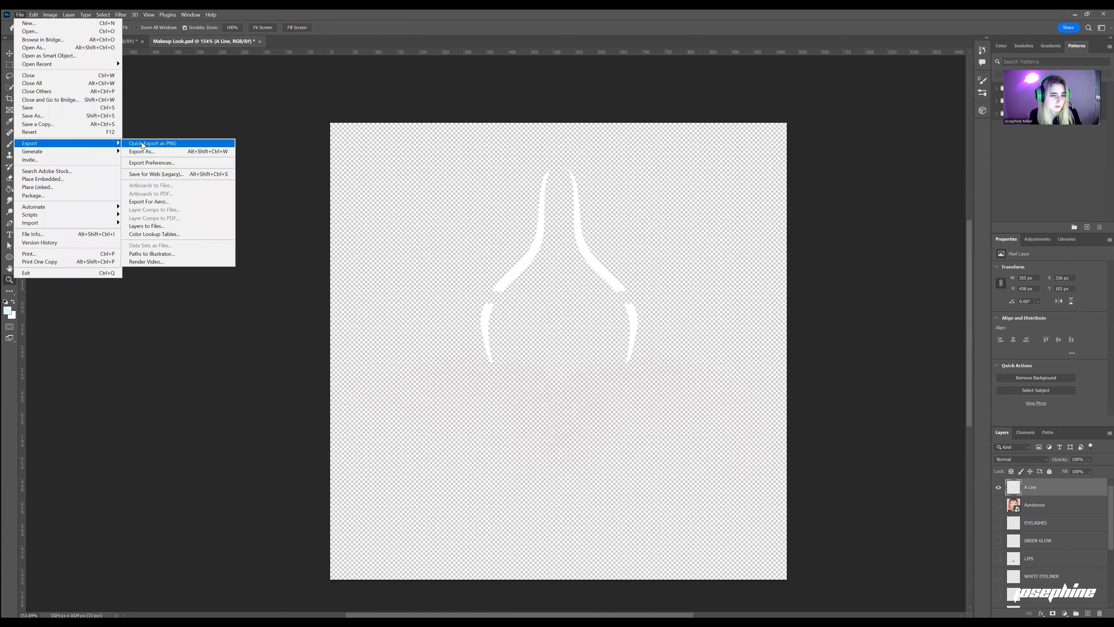
click(150, 143)
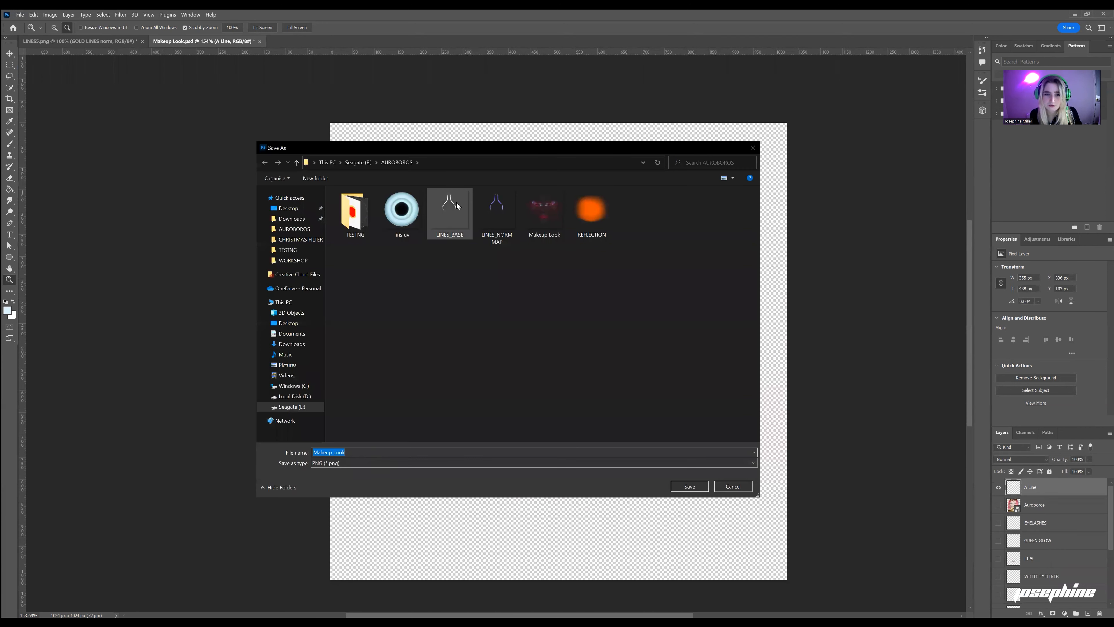
click(733, 486)
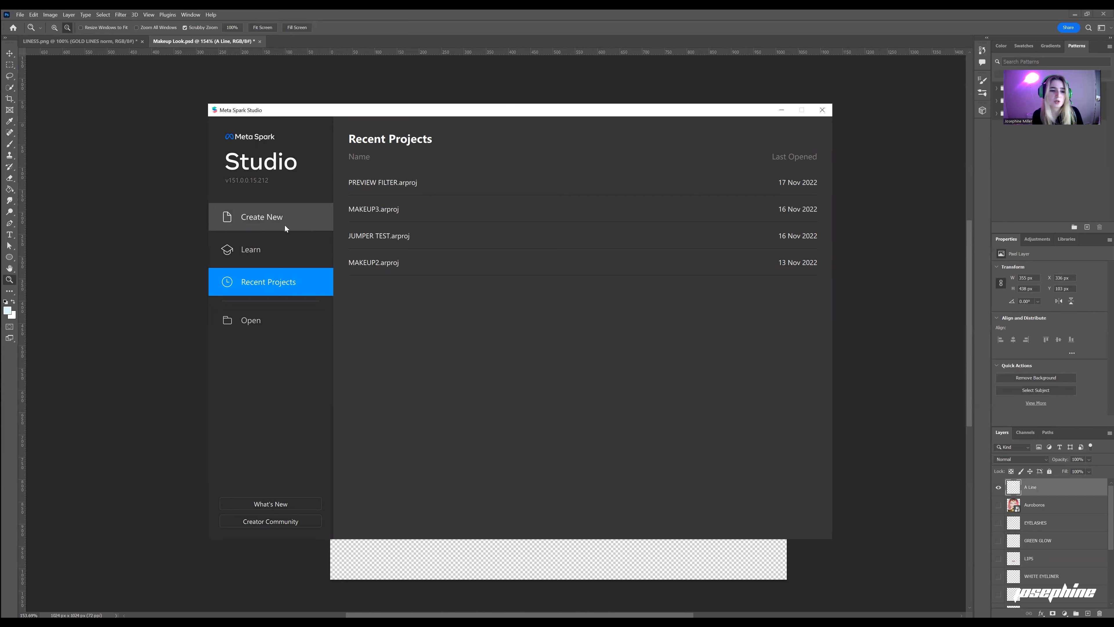
Create a blank project in Meta Spark Studio and maximize its window.
click(296, 220)
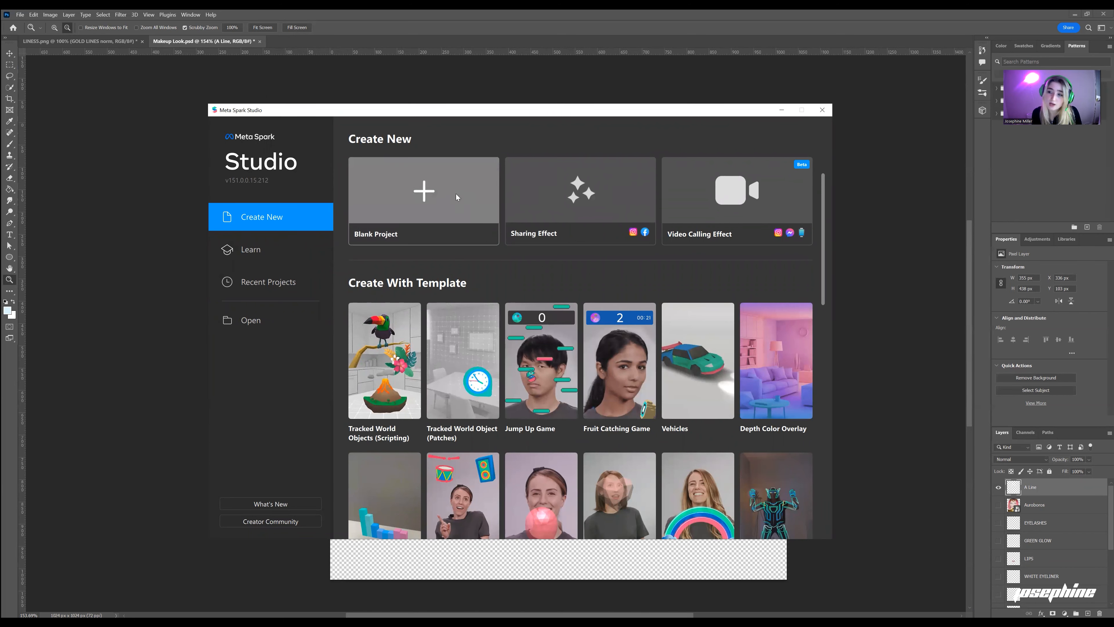
scroll(579, 296, down, 3)
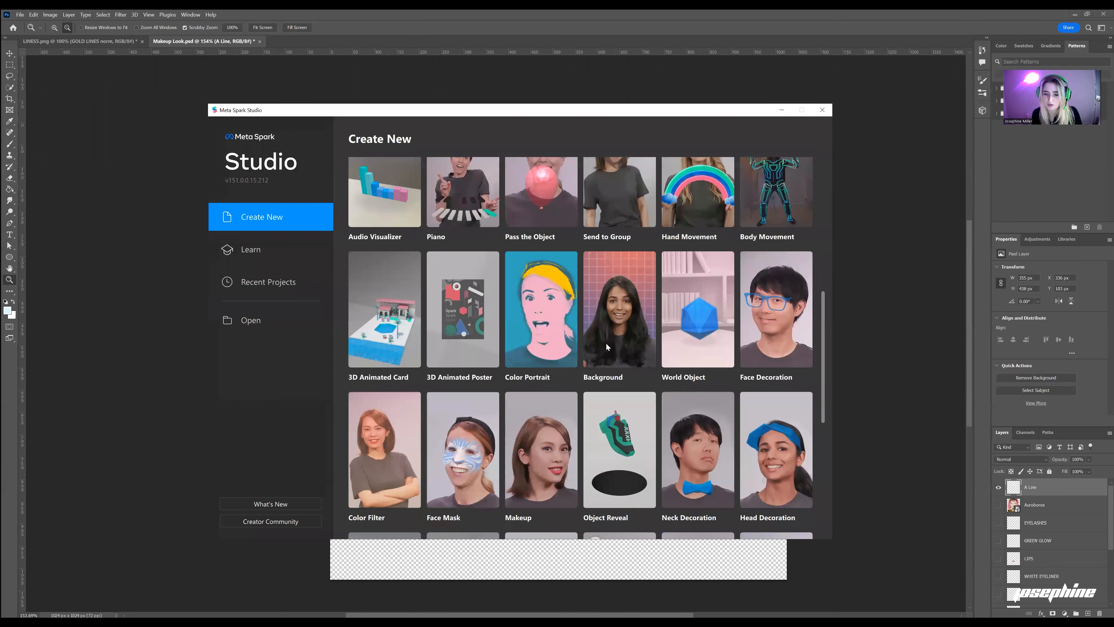
scroll(621, 405, down, 5)
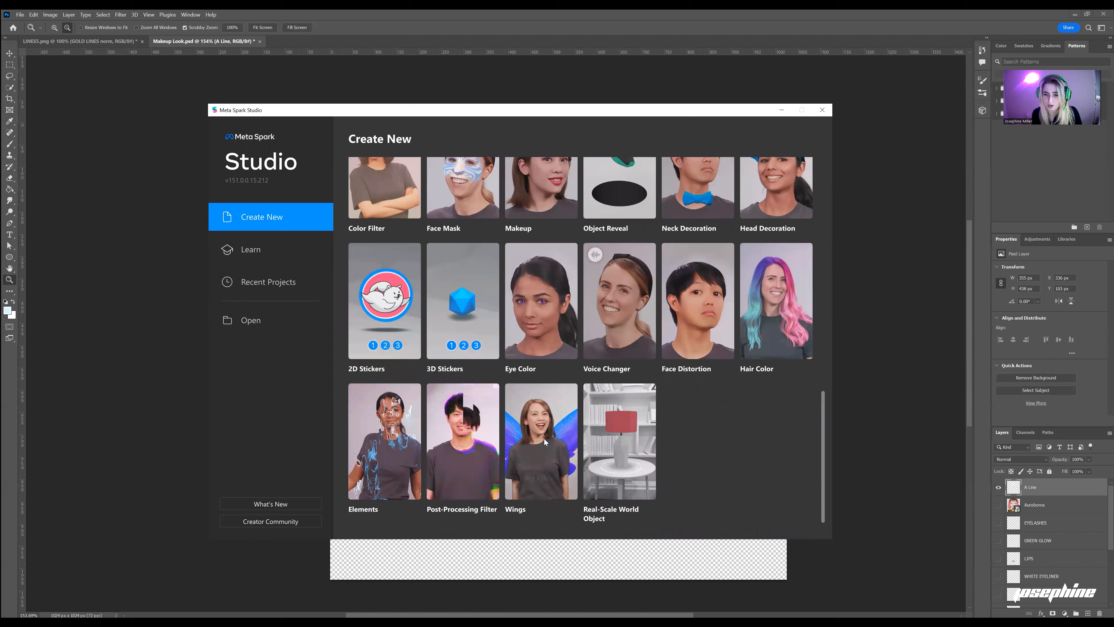
scroll(745, 320, up, 2)
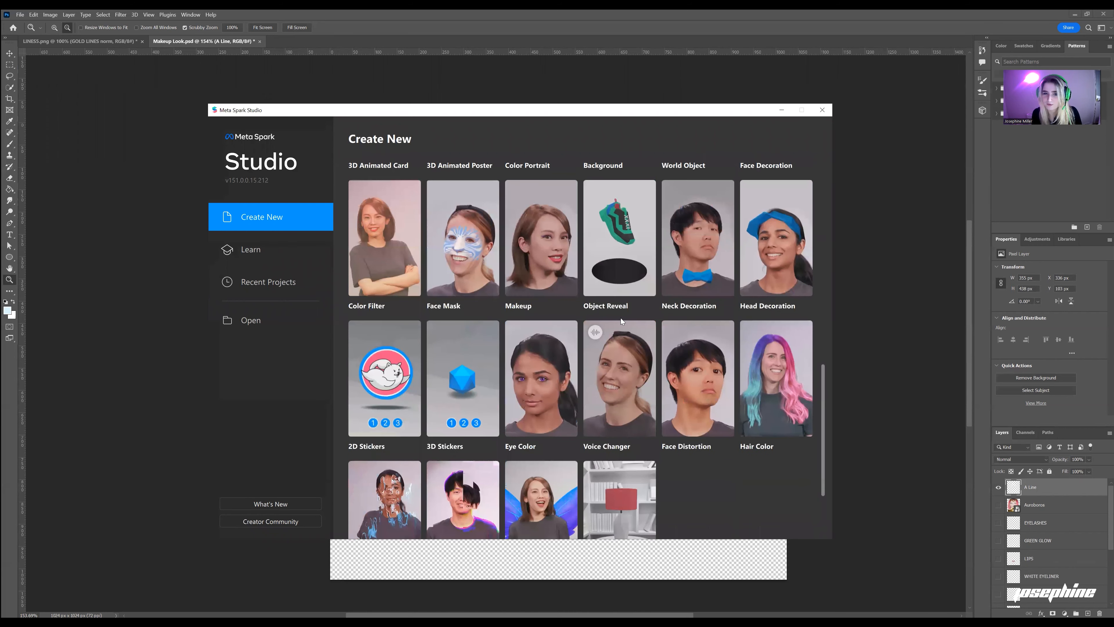
scroll(570, 303, up, 4)
scroll(434, 189, up, 2)
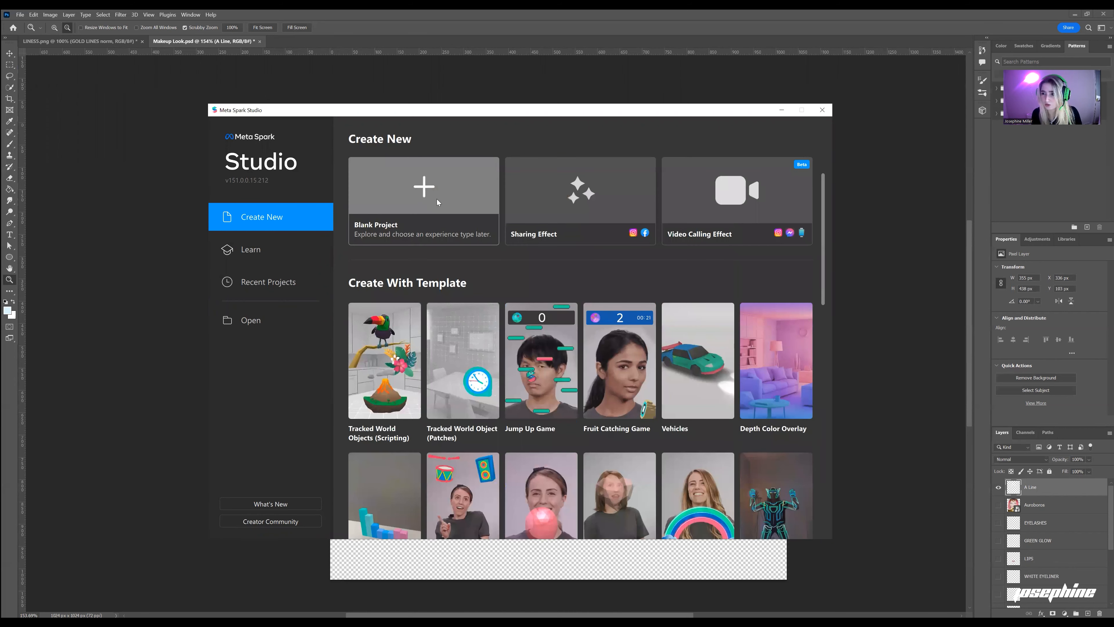
click(462, 237)
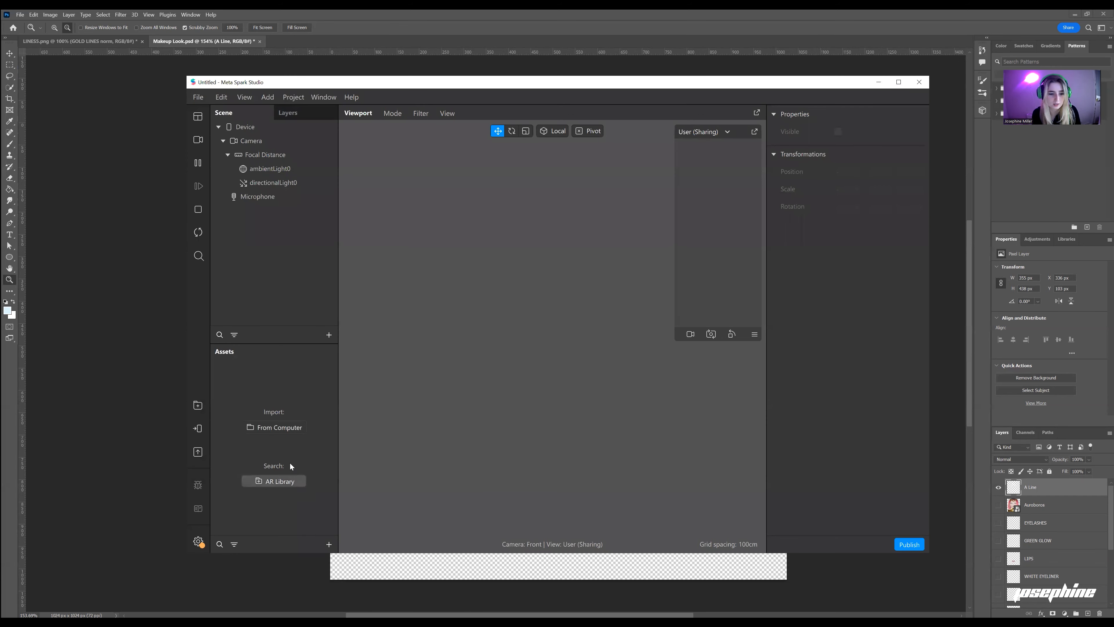
click(899, 82)
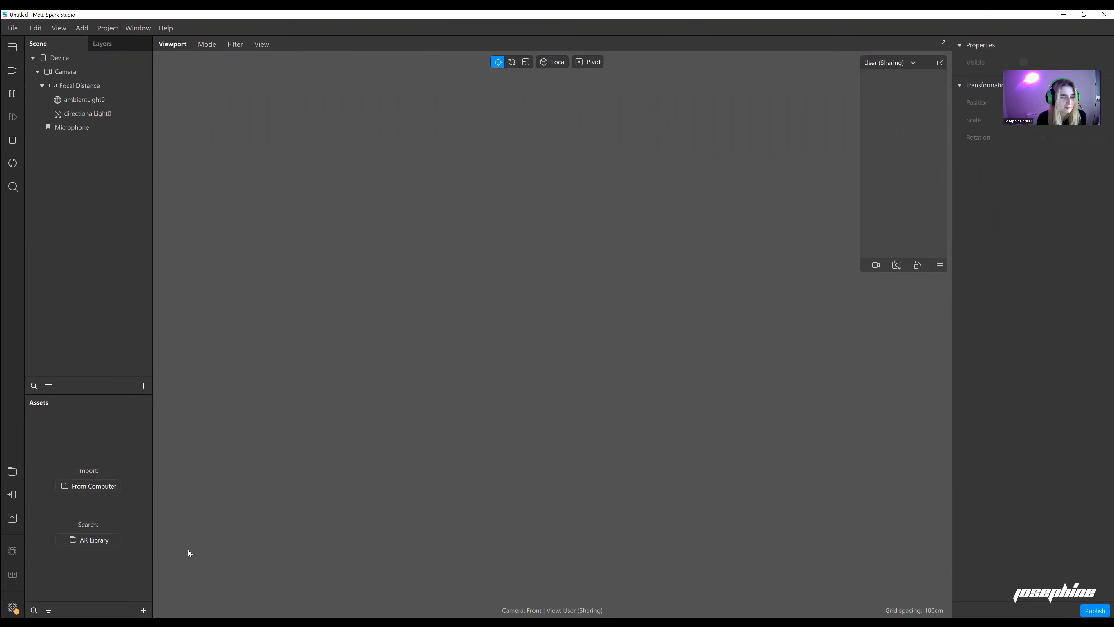
Import iris uv, Iris, LINES_BASE, LINES_NORM MAP, Makeup Look and REFLECTION from the AUROBOROS folder as project assets.
click(143, 611)
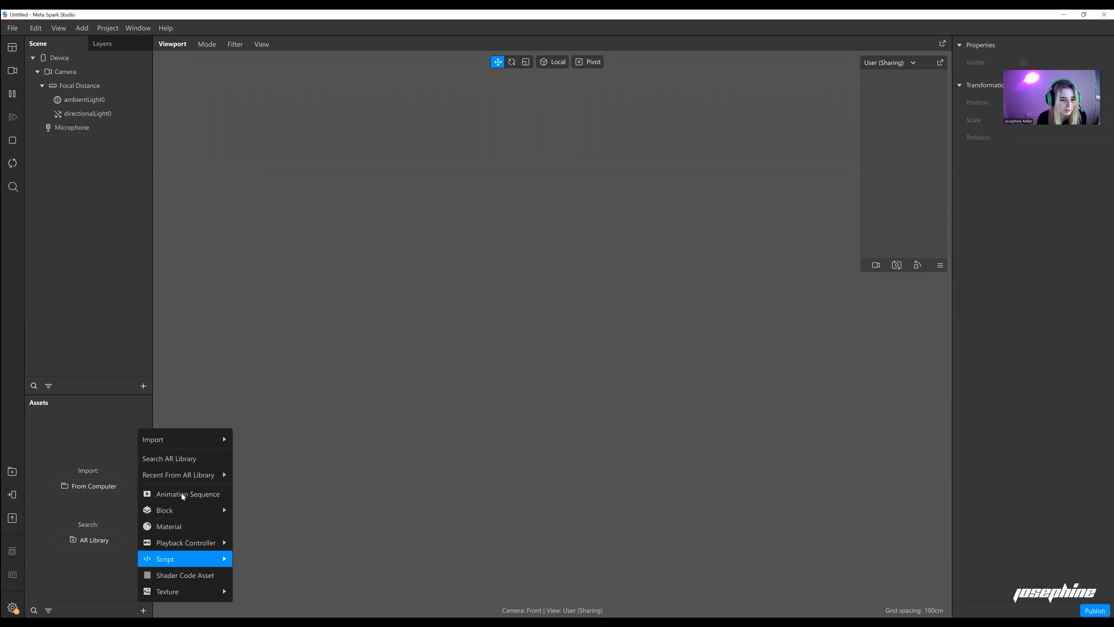
mouse_move(199, 439)
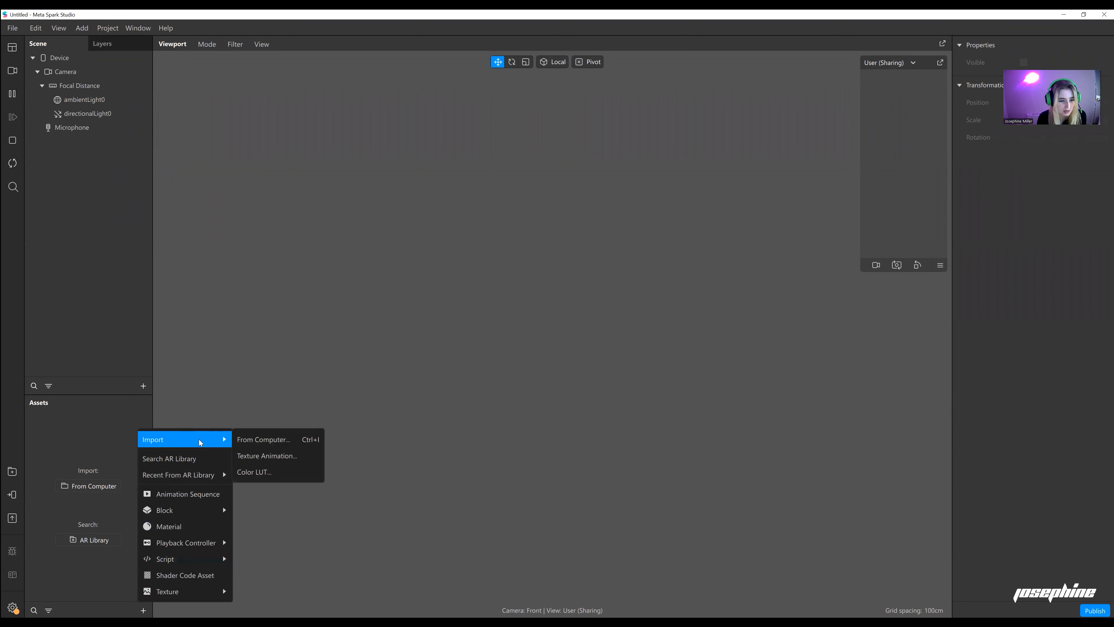
click(256, 441)
drag(427, 163, 167, 83)
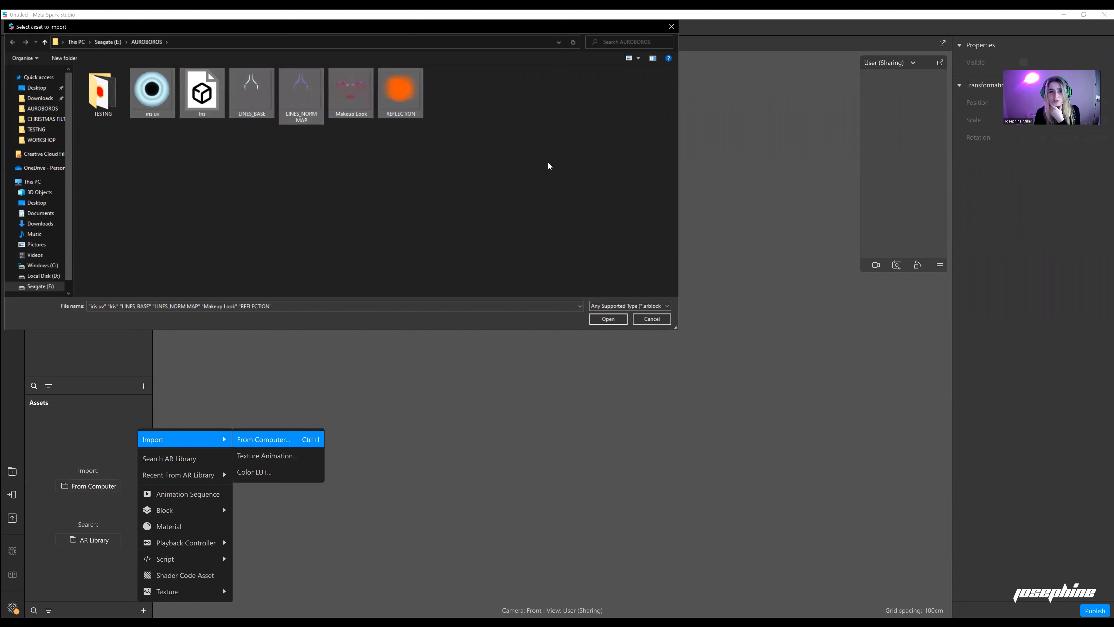
click(613, 320)
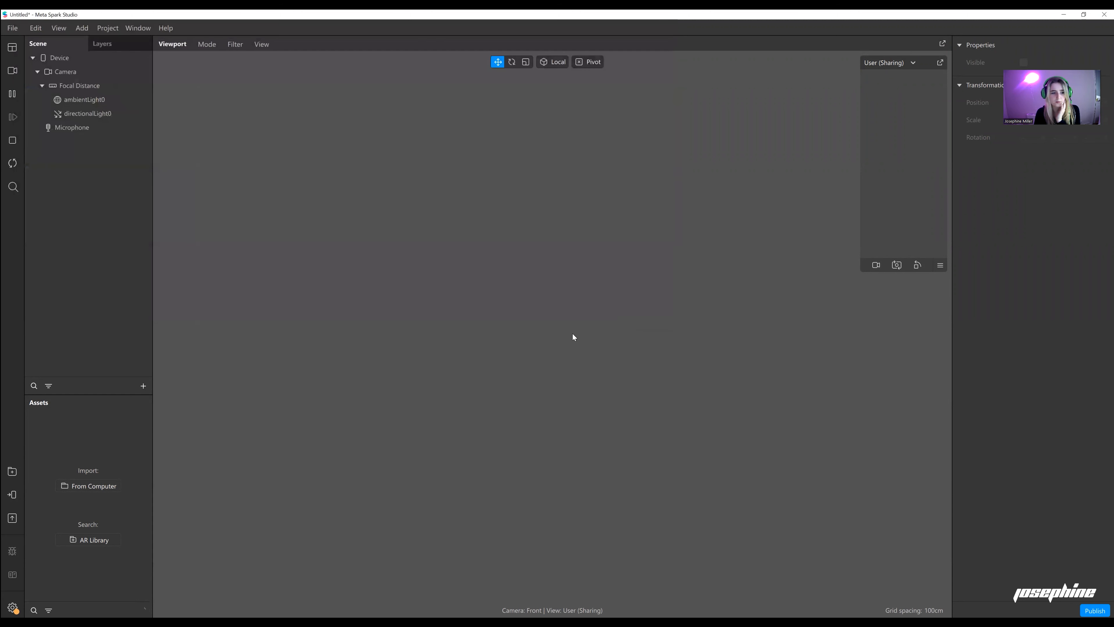
click(96, 566)
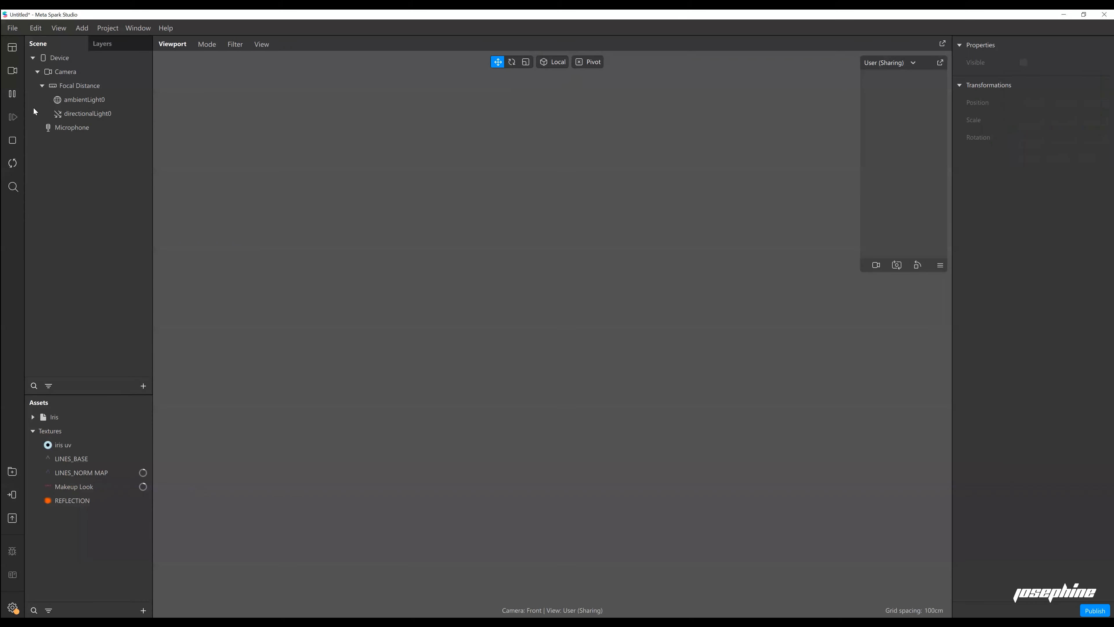
Use Snap Camera as the live camera source for the effect preview.
click(12, 71)
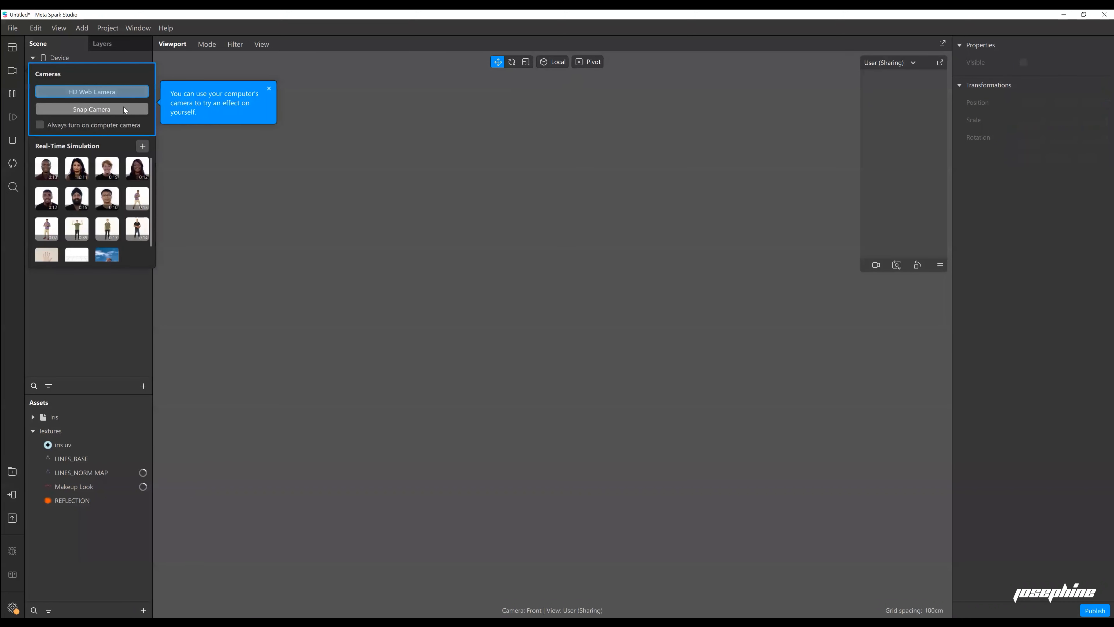
click(111, 110)
click(12, 95)
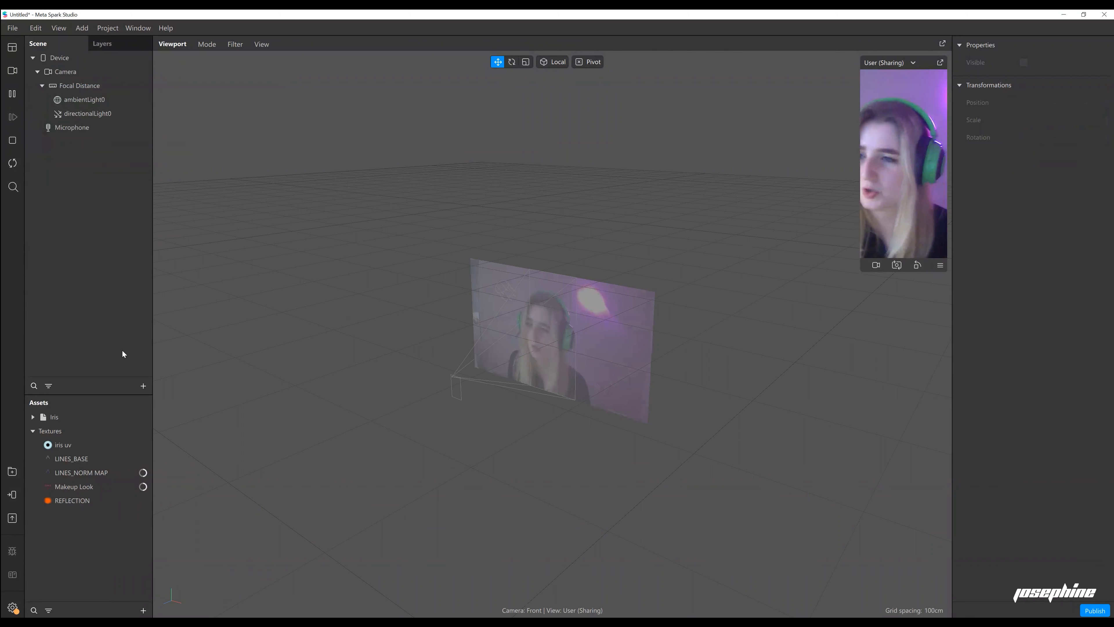
Insert a Face Mesh object into the scene.
click(143, 387)
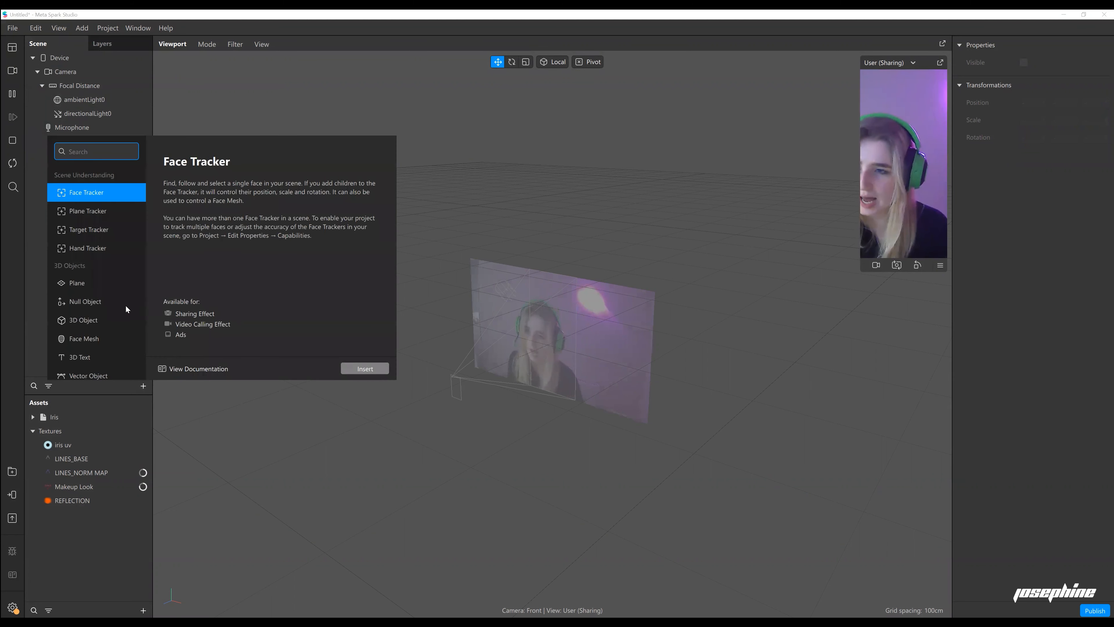
click(108, 338)
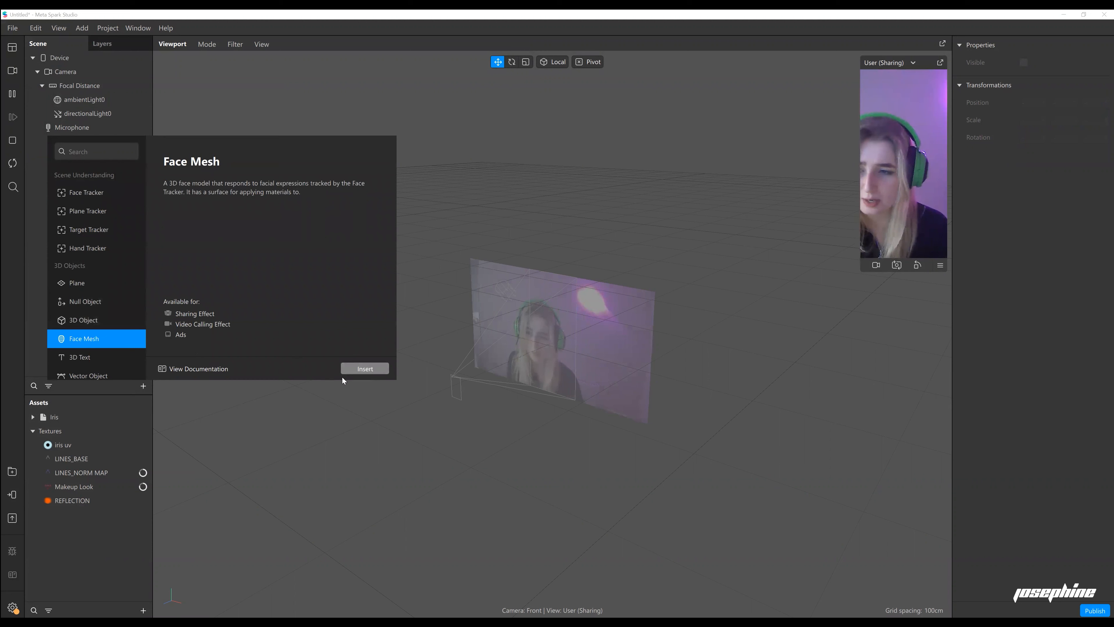
click(359, 372)
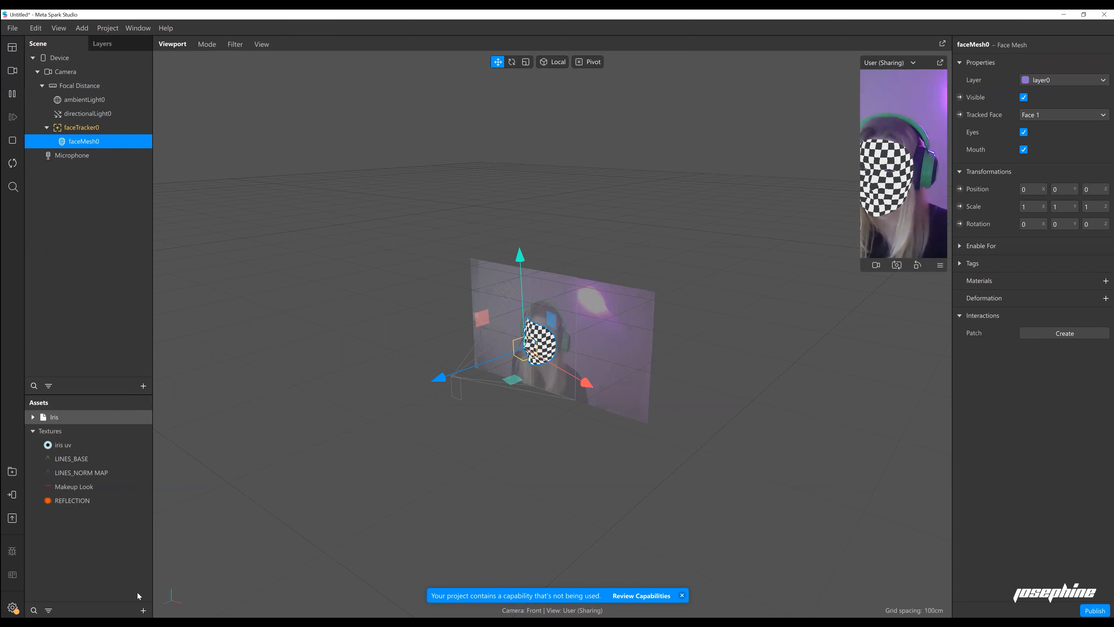
Create a material named SMOOTH SKIN and set its shader type to Retouching.
click(143, 610)
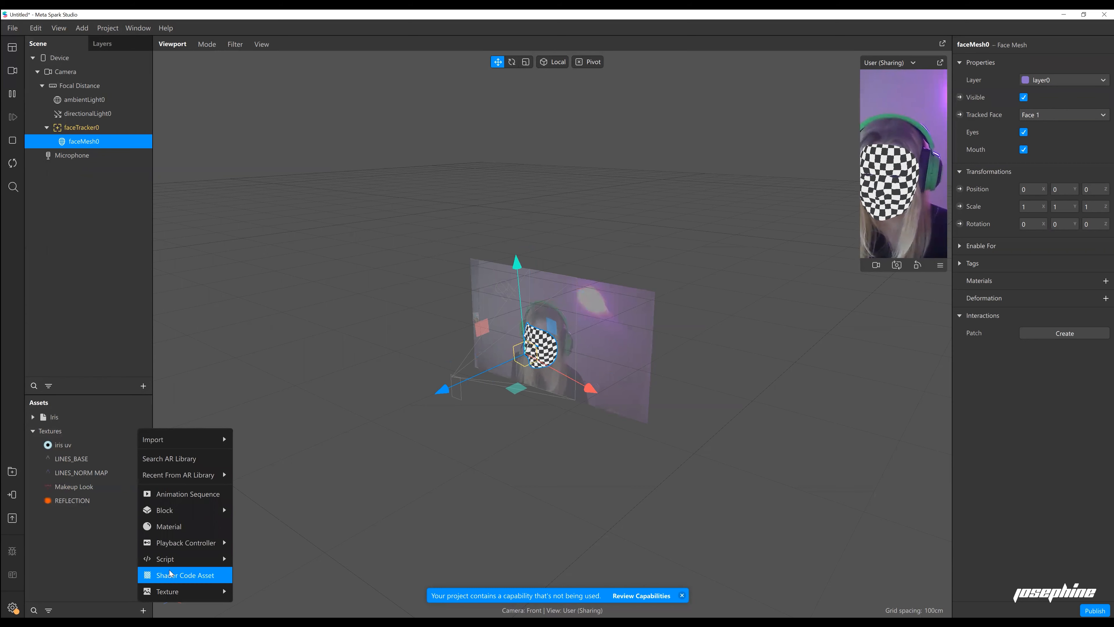
click(175, 528)
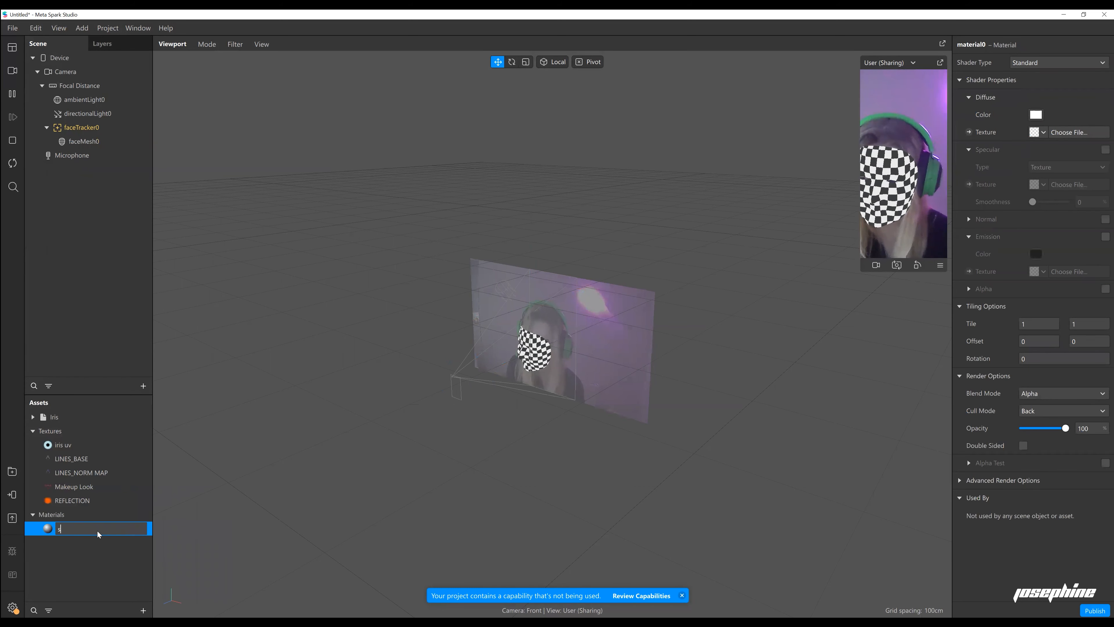
key(BackSpace)
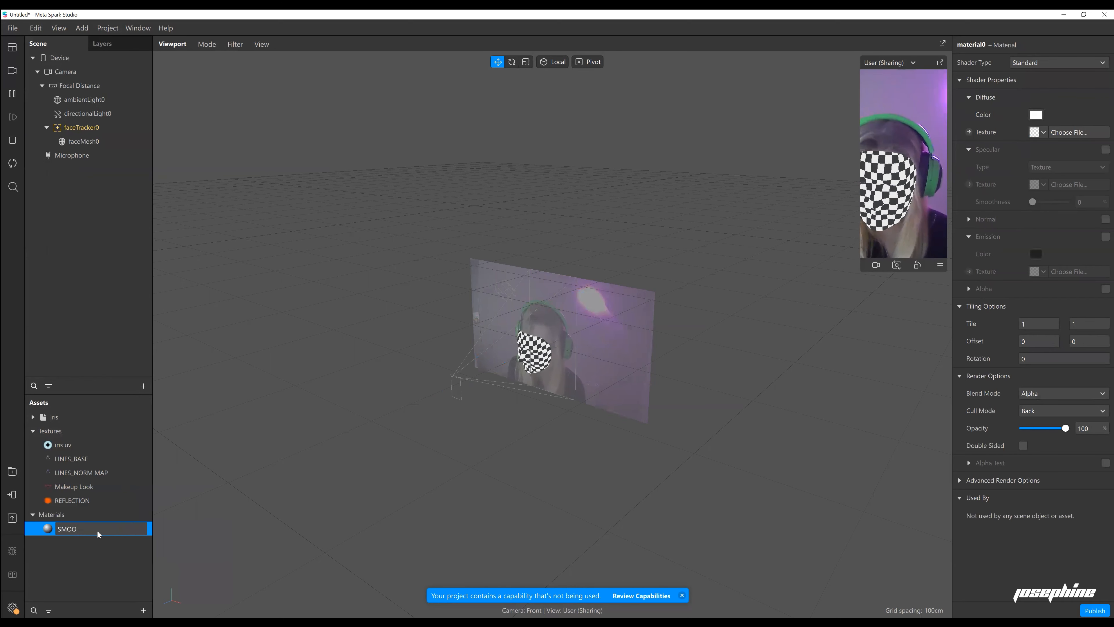
text(SMOOTH SK)
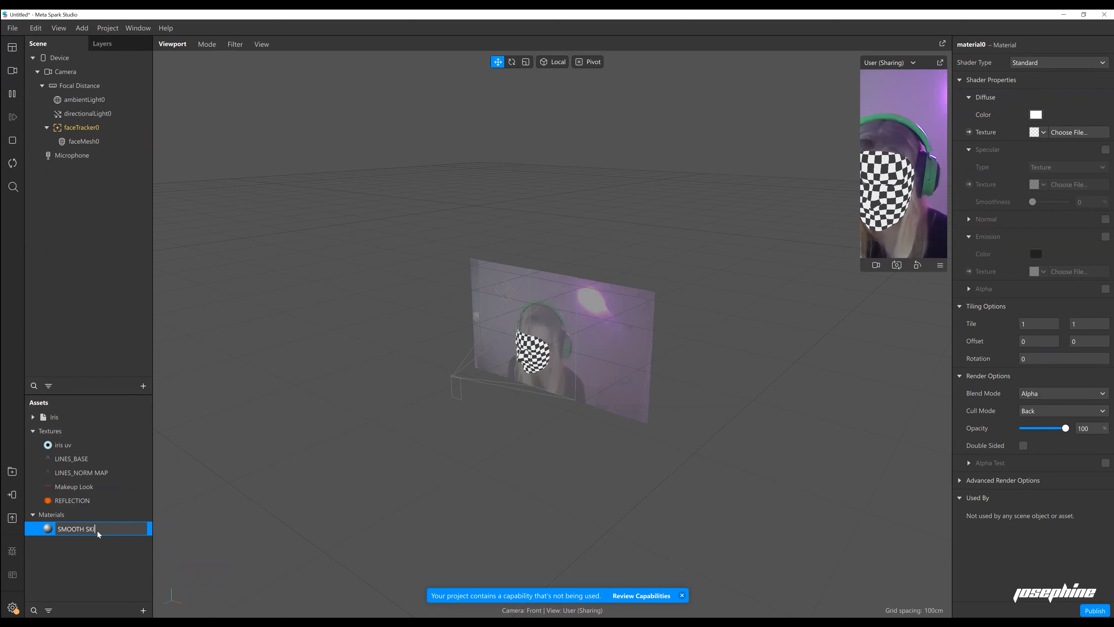
text(IN)
key(Return)
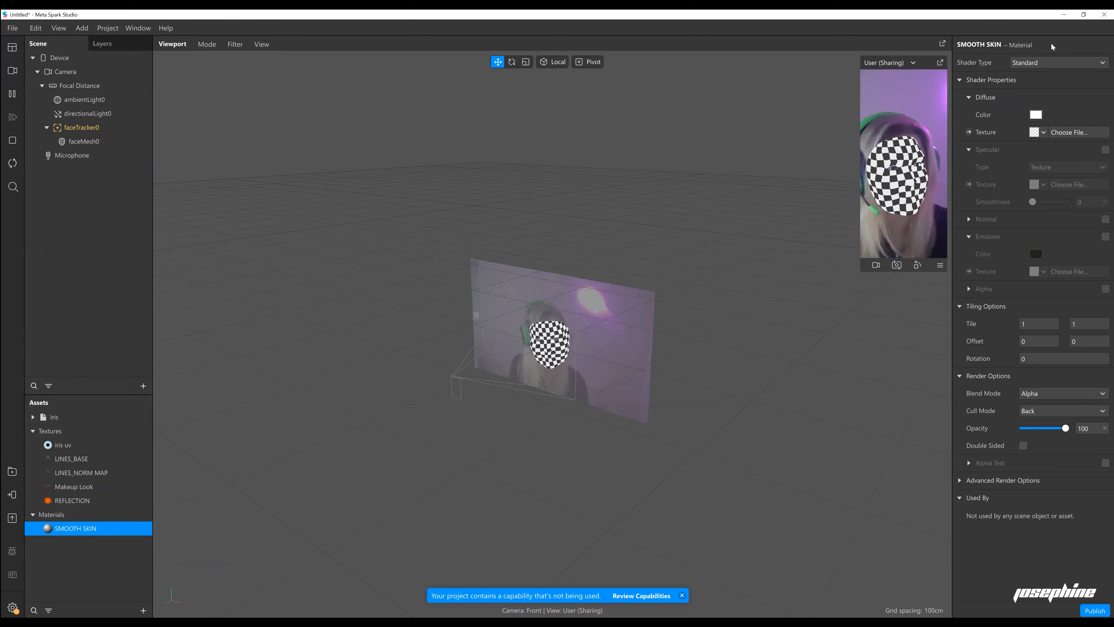
click(1031, 61)
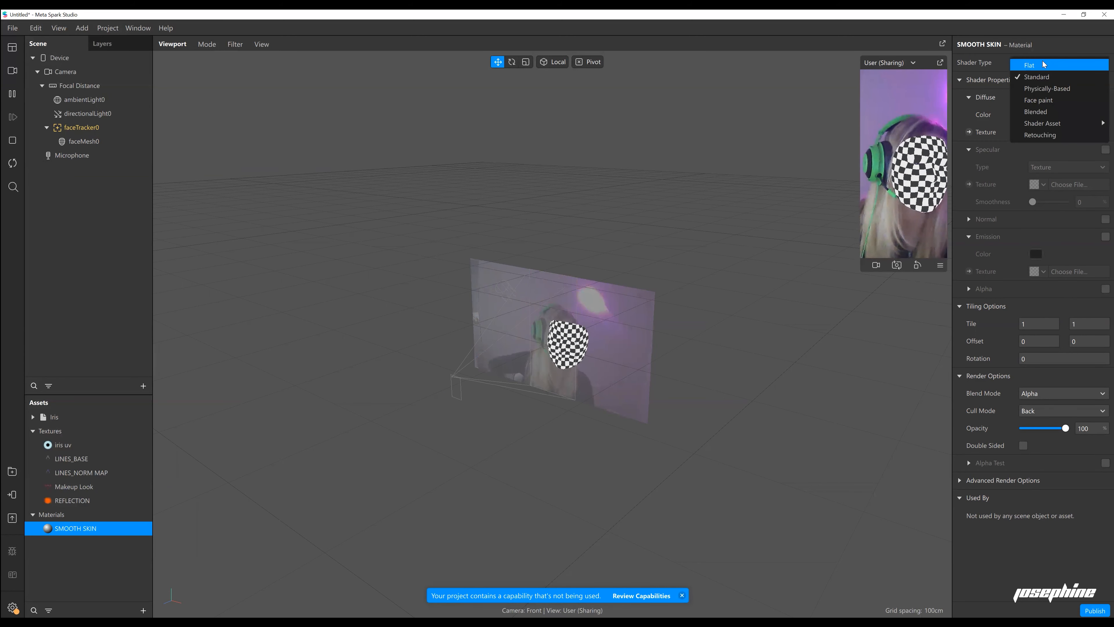
click(1054, 136)
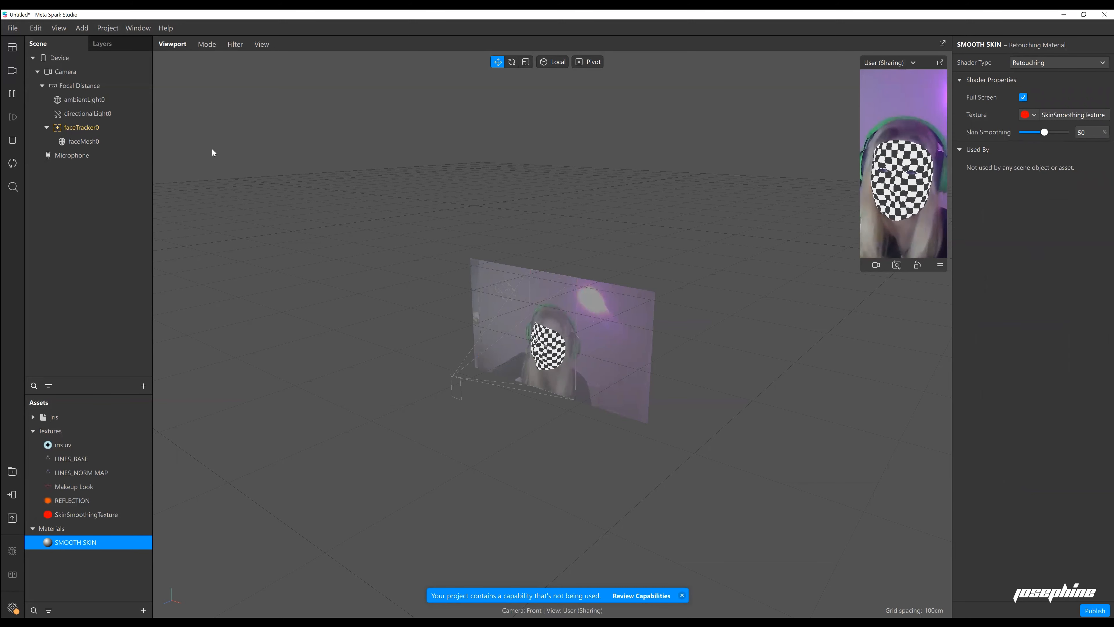
Rename the face mesh as SMOOTH SKIN and assign the SMOOTH SKIN material to it.
click(105, 144)
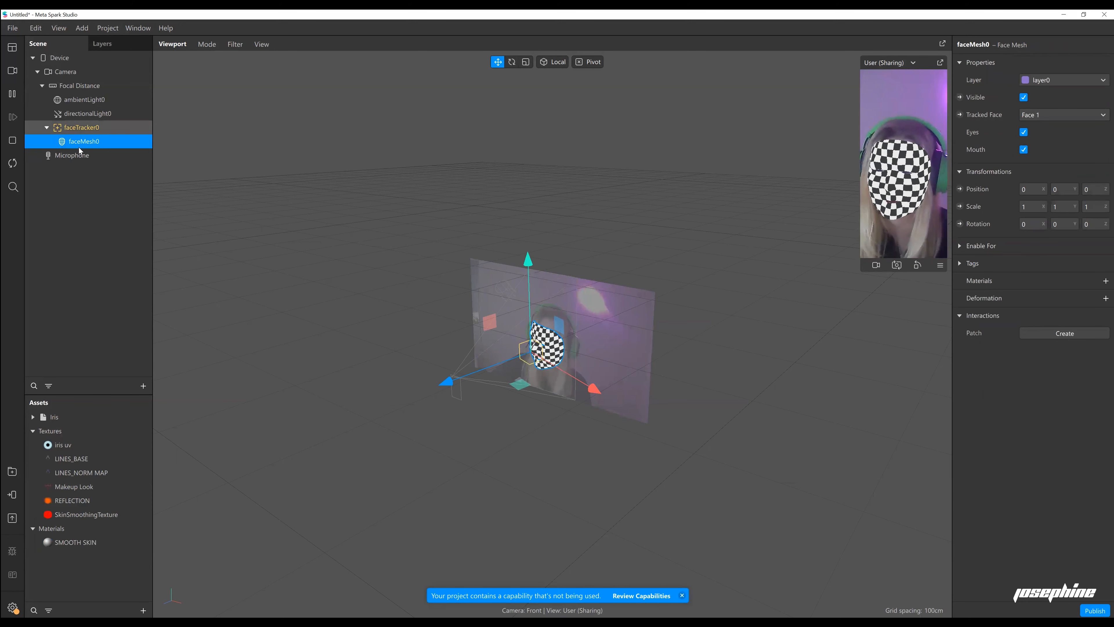
double_click(90, 142)
text(SMOOTH SKIN)
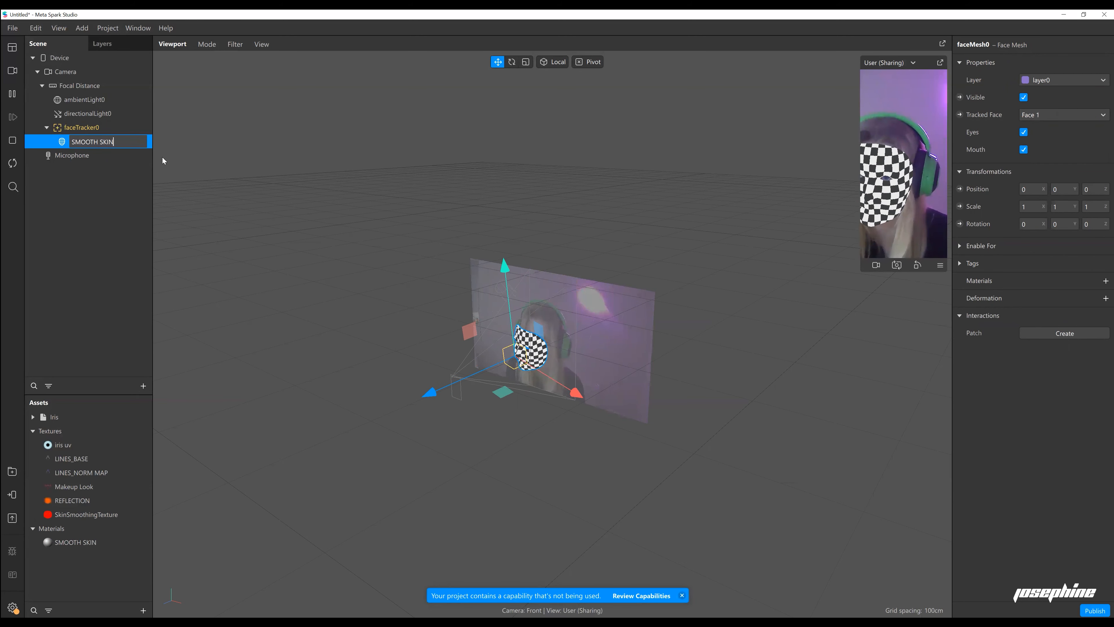
key(Return)
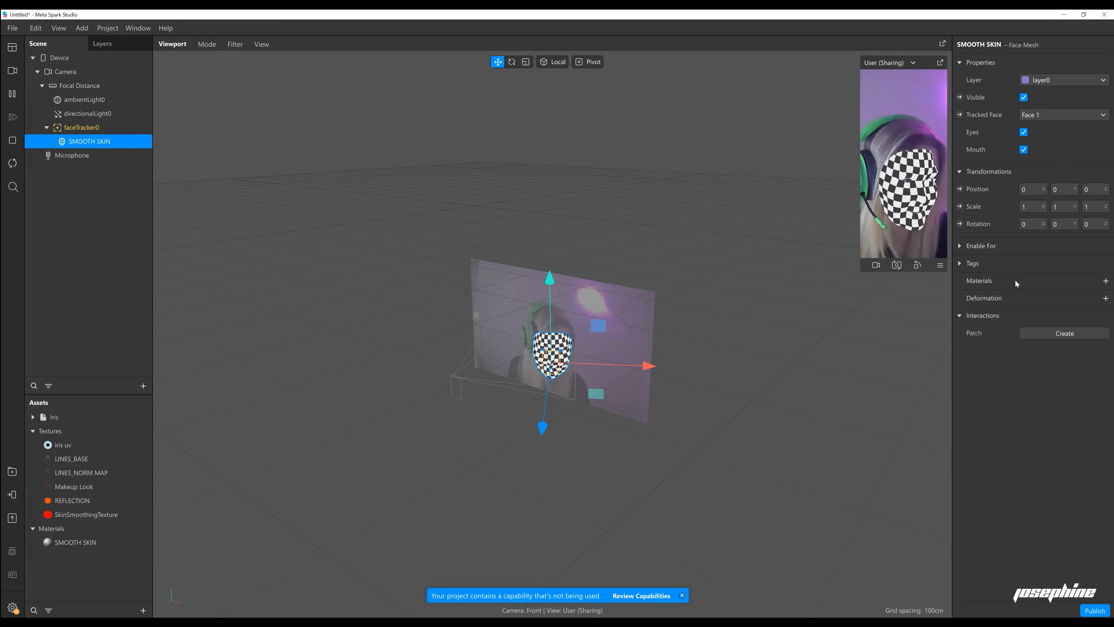
click(1103, 283)
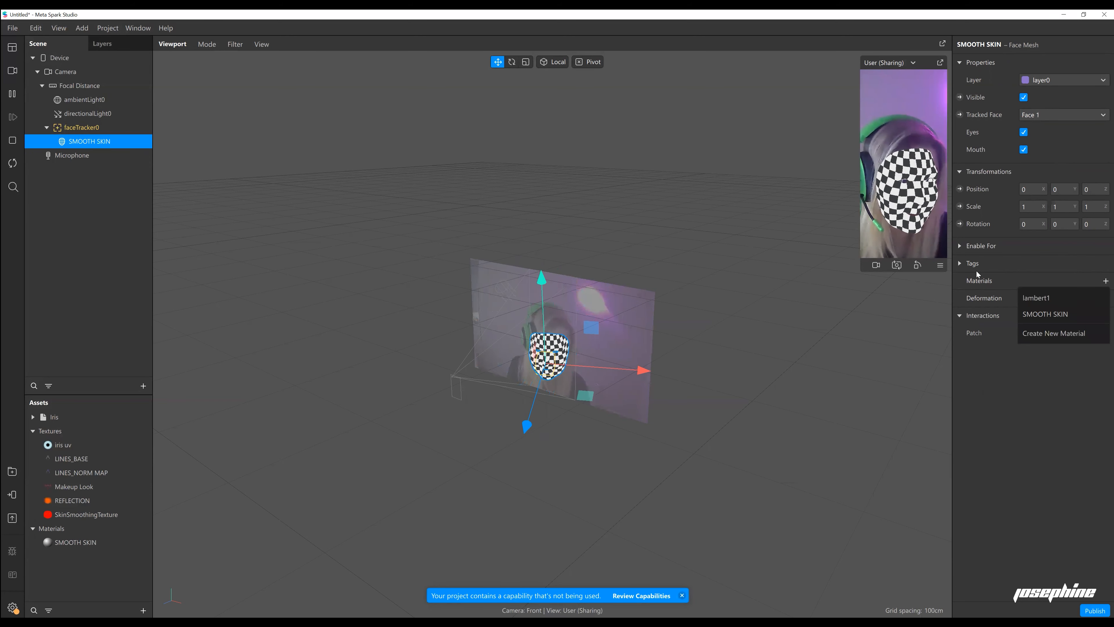
click(1075, 315)
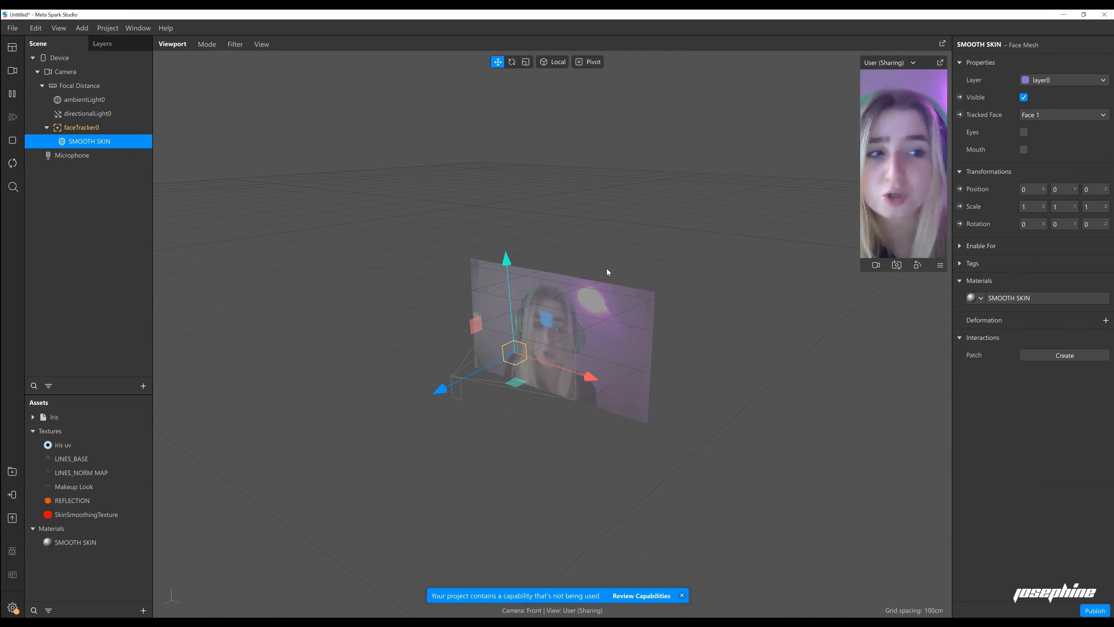
Set the SMOOTH SKIN material's skin smoothing to 36%.
double_click(93, 544)
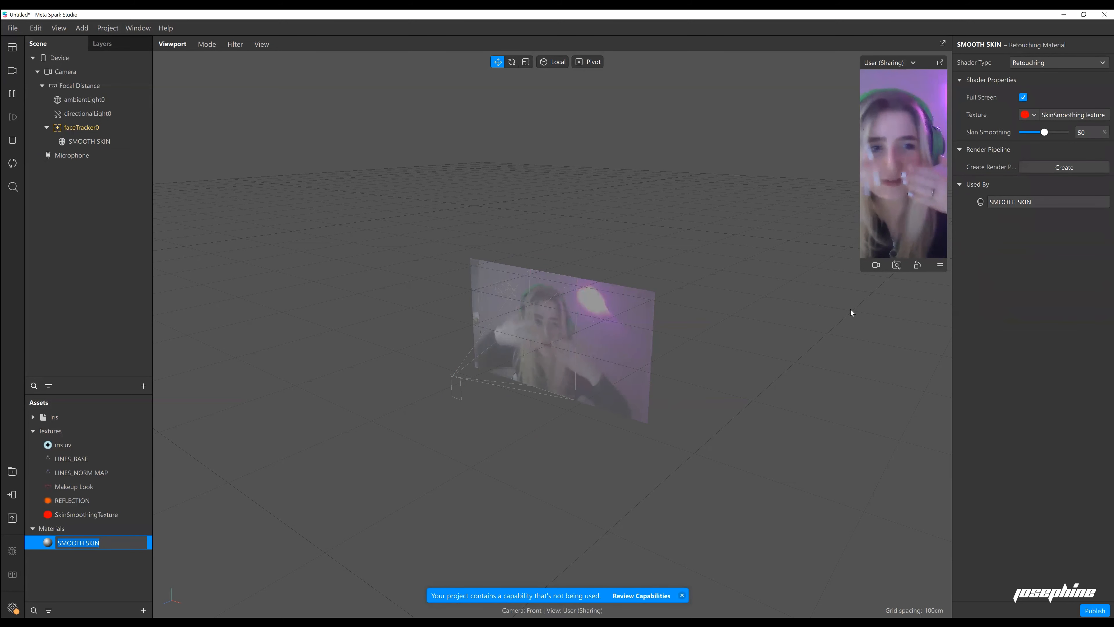
key(Return)
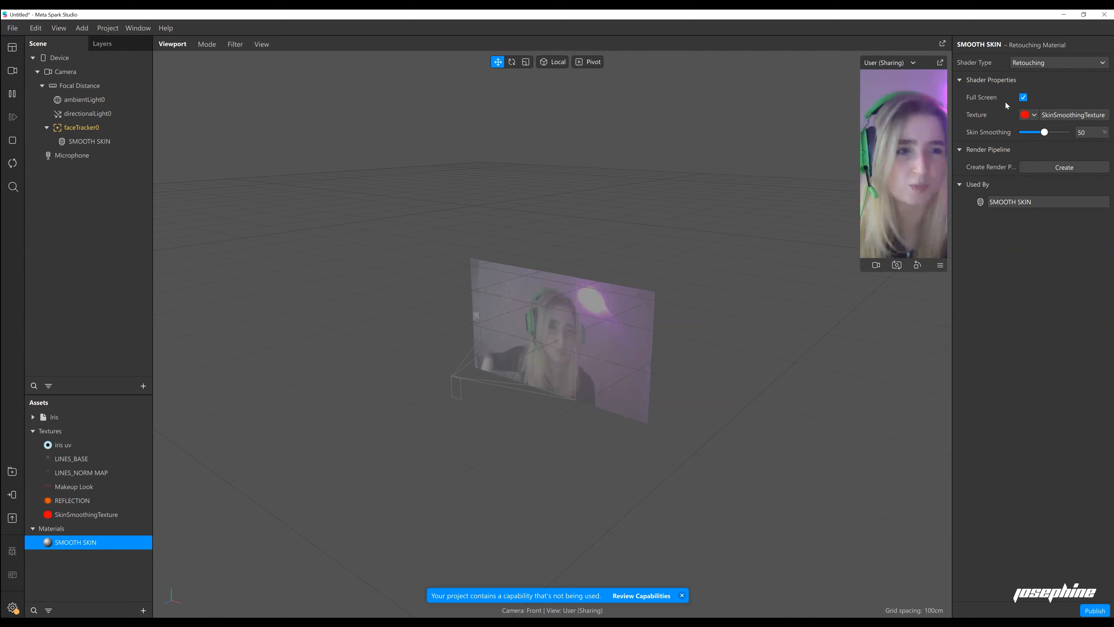
drag(1044, 132, 1016, 133)
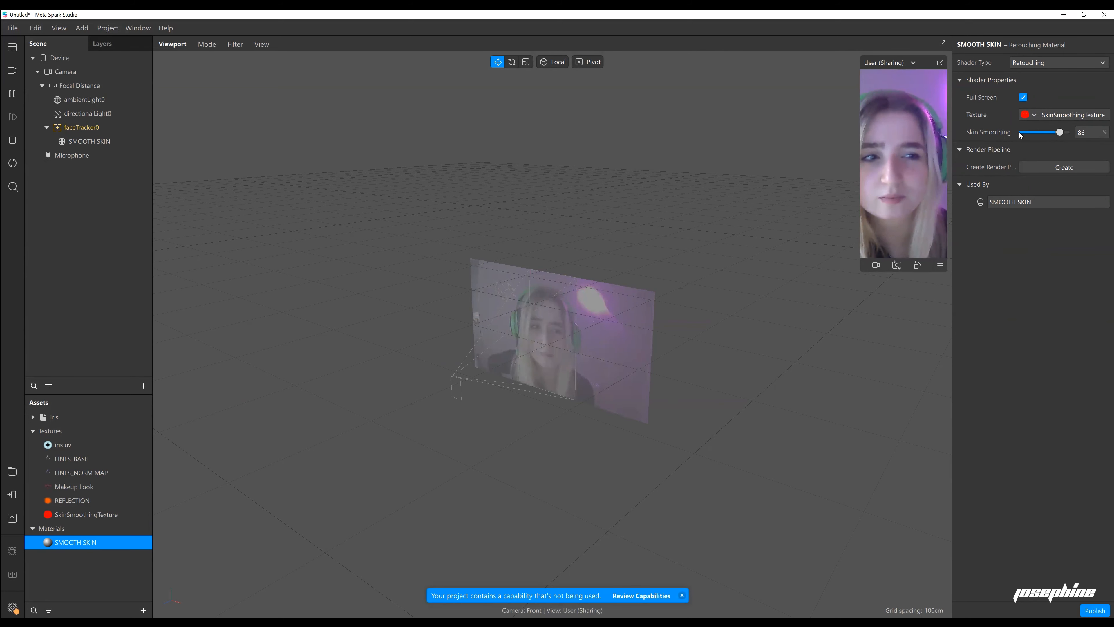
drag(1063, 136, 1039, 137)
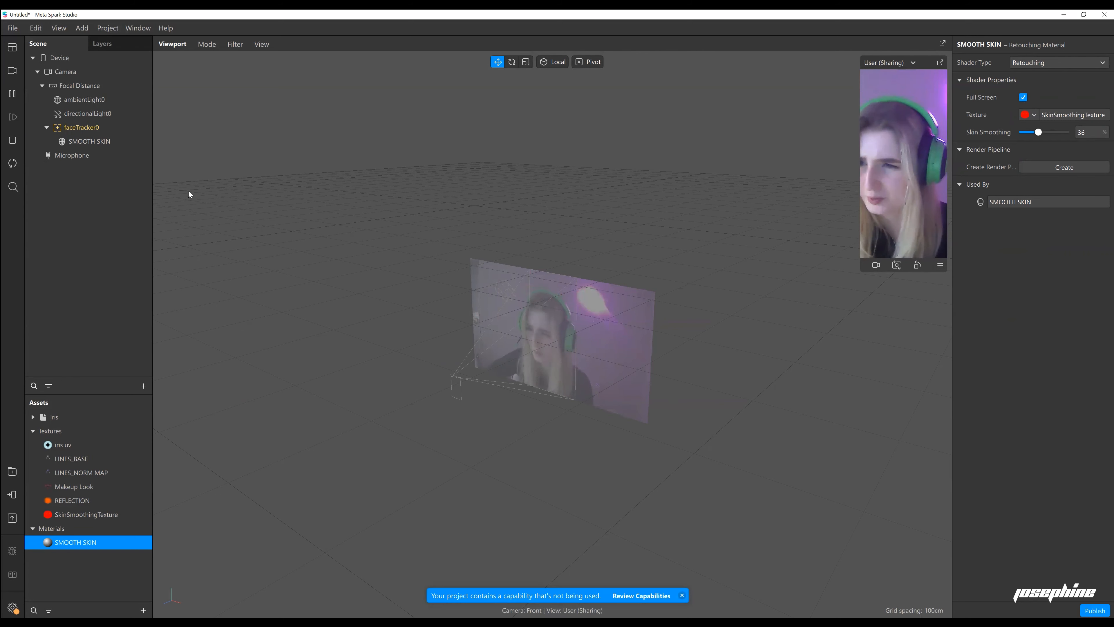
Add three more Face Mesh objects under faceTracker0.
click(88, 128)
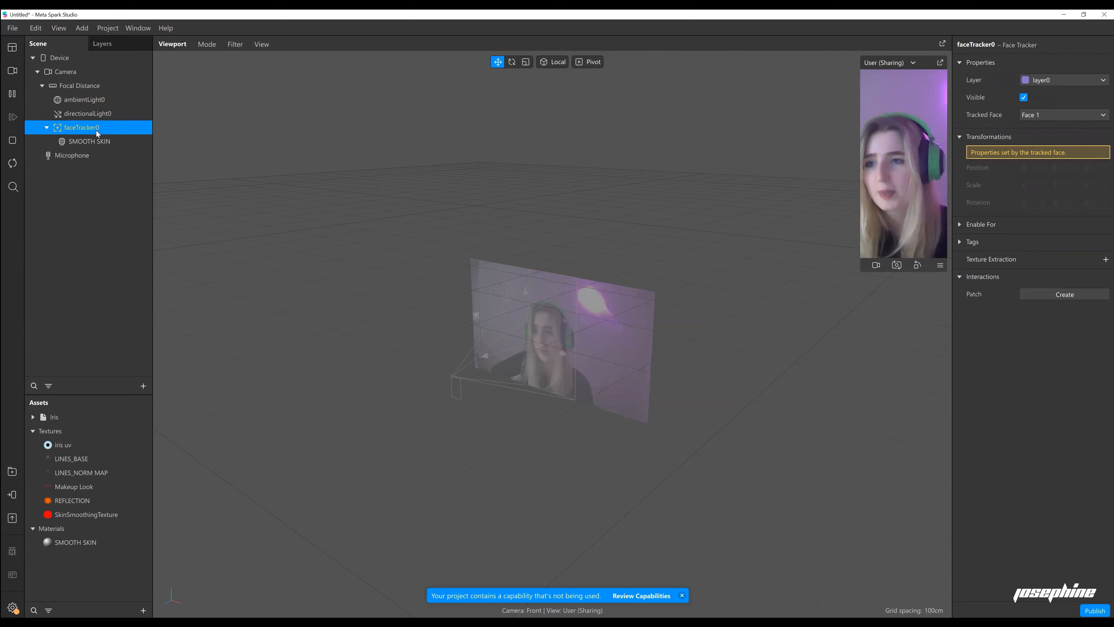
right_click(96, 131)
mouse_move(139, 143)
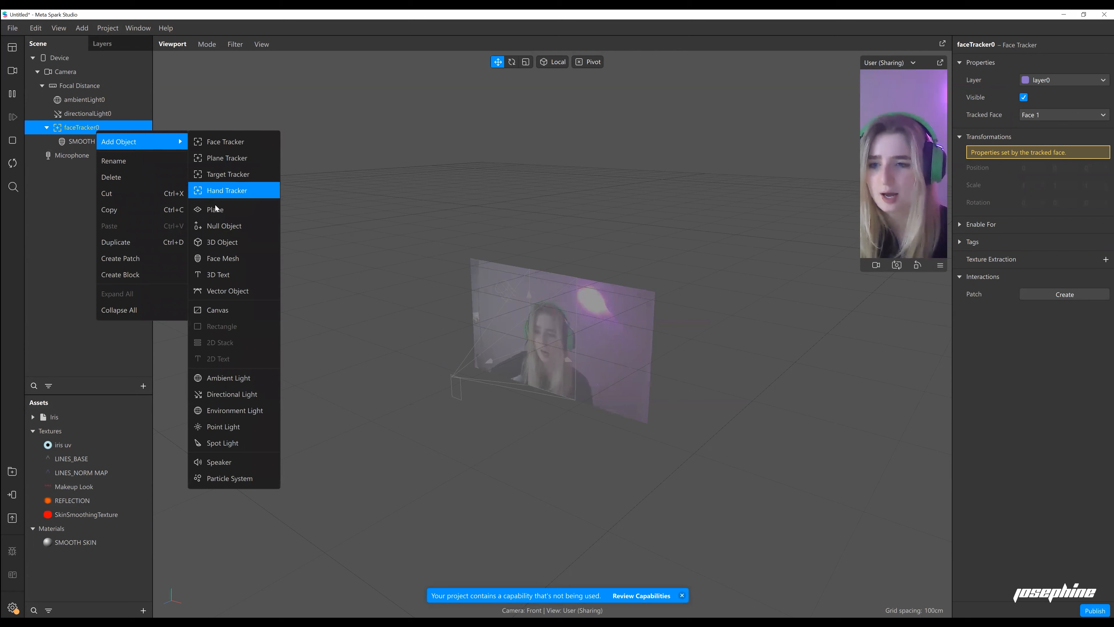
click(239, 260)
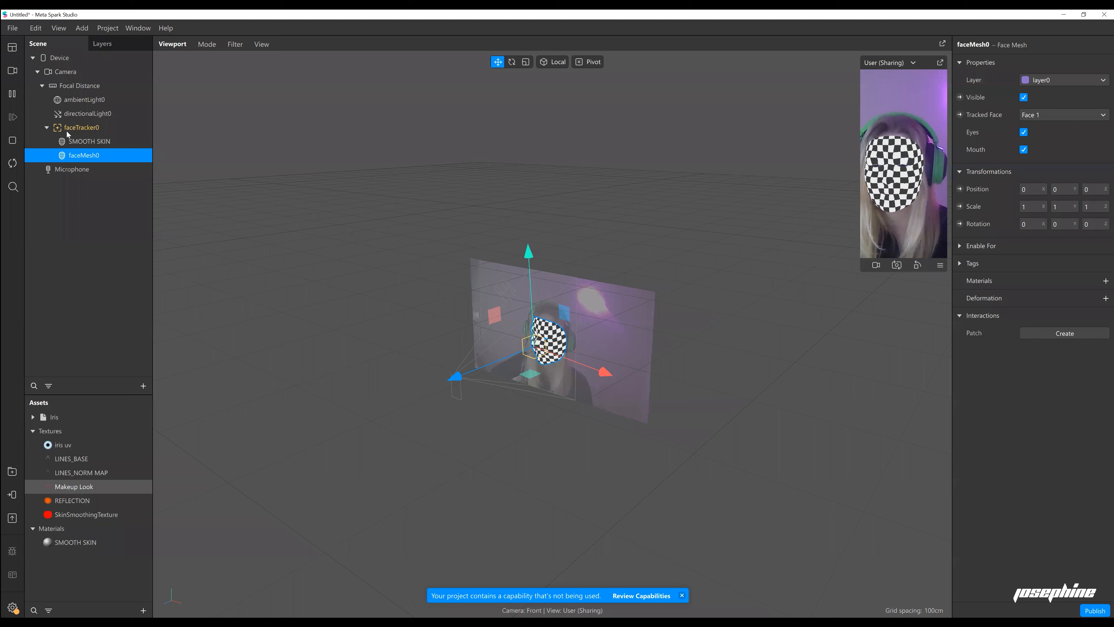
right_click(83, 130)
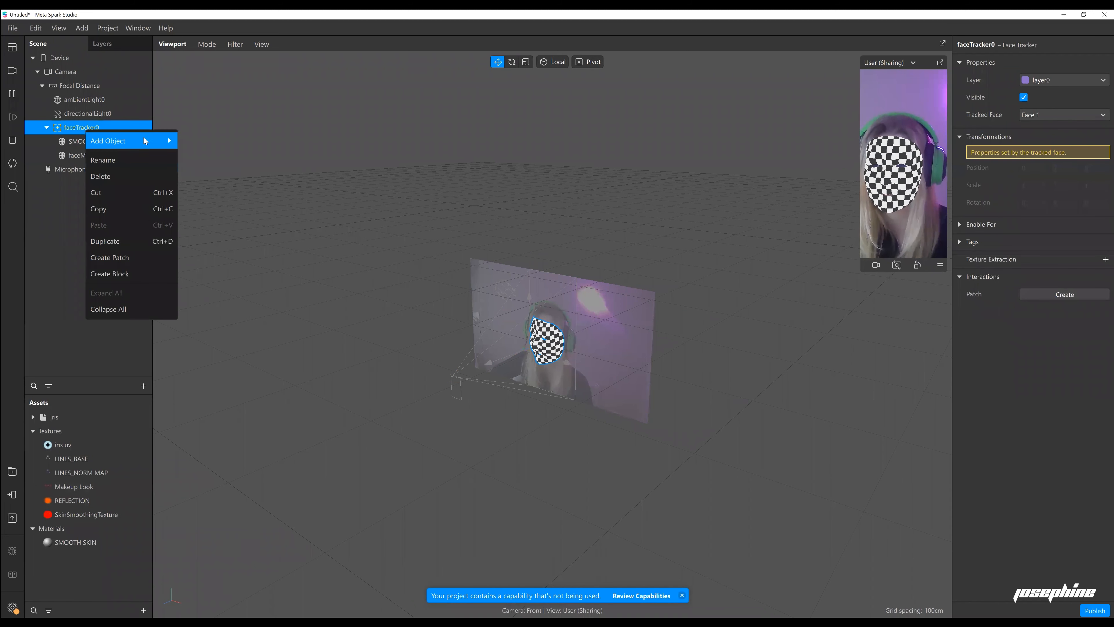
mouse_move(144, 141)
click(220, 241)
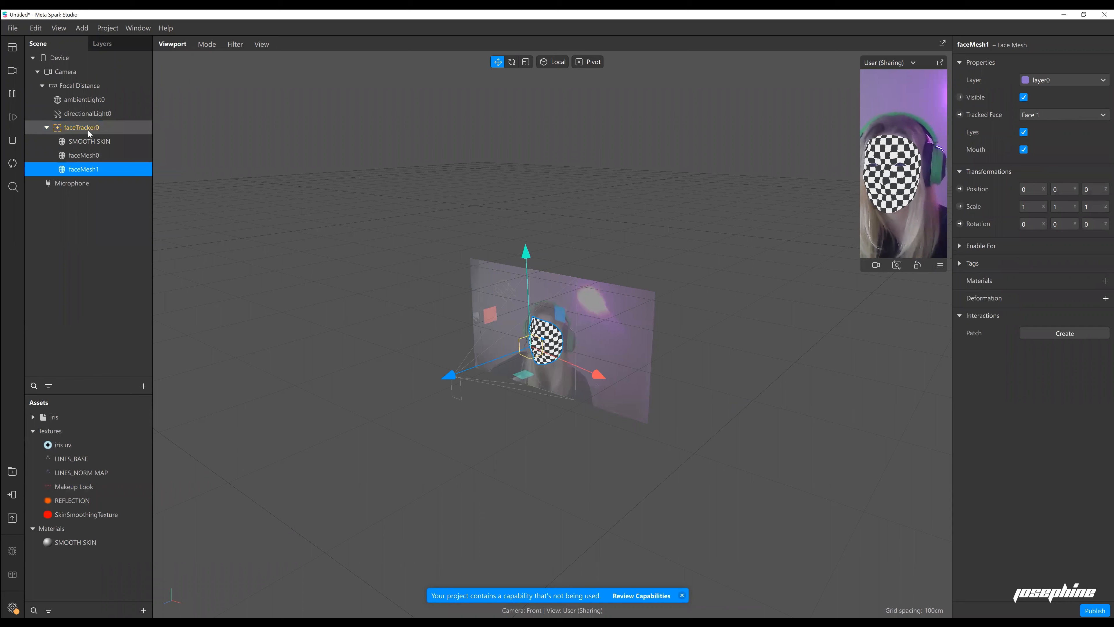
right_click(88, 130)
click(220, 260)
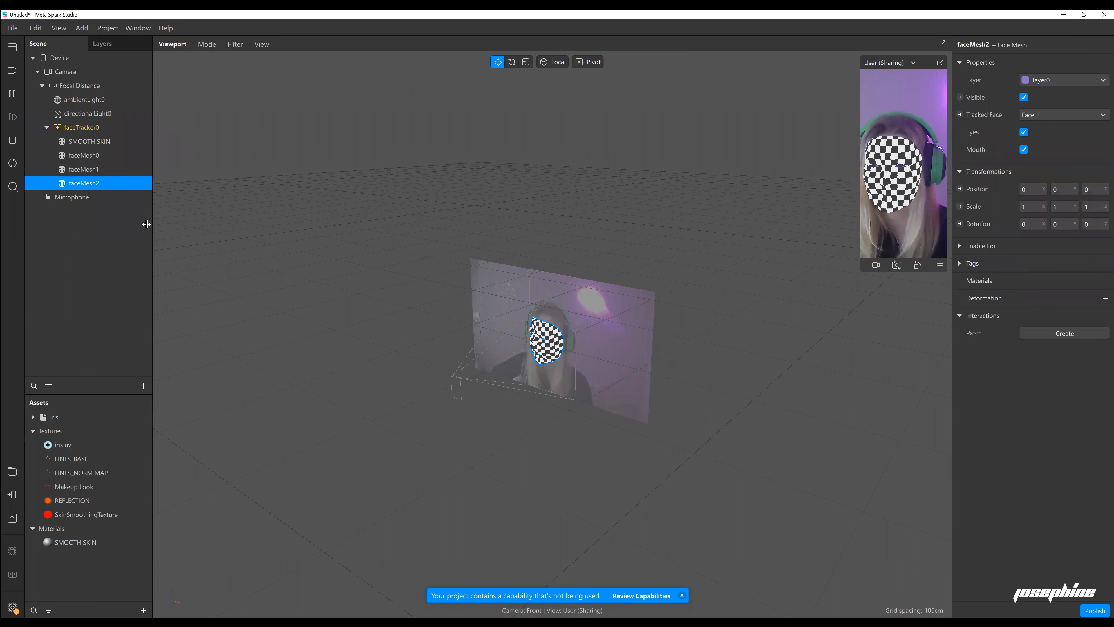
Rename the face mesh faceMesh0 as METALLIC LINES.
click(104, 157)
click(107, 155)
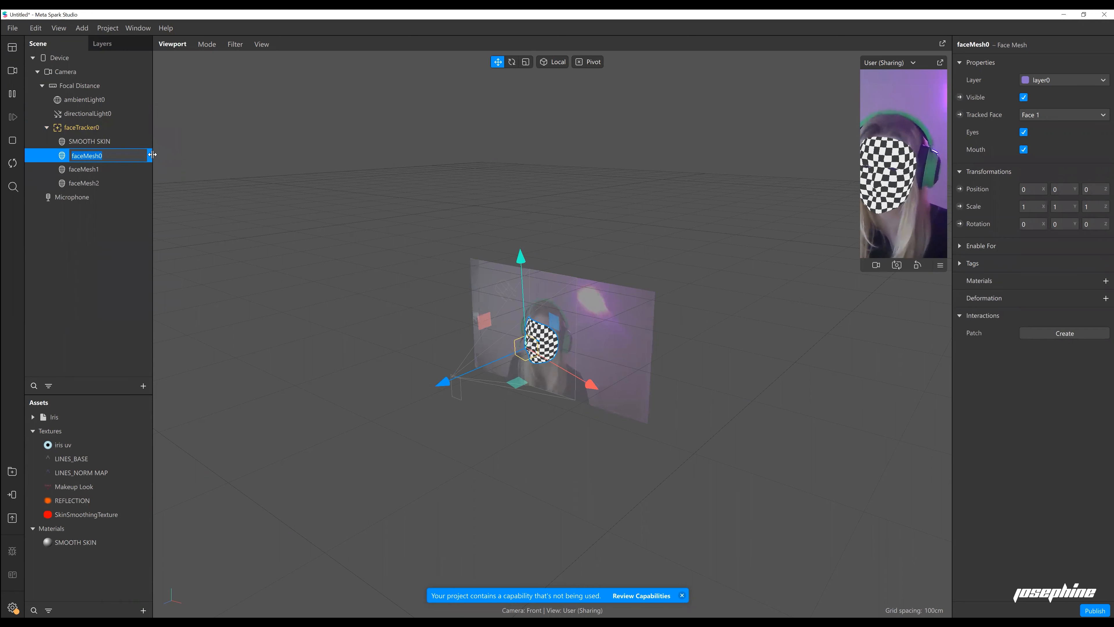
key(BackSpace)
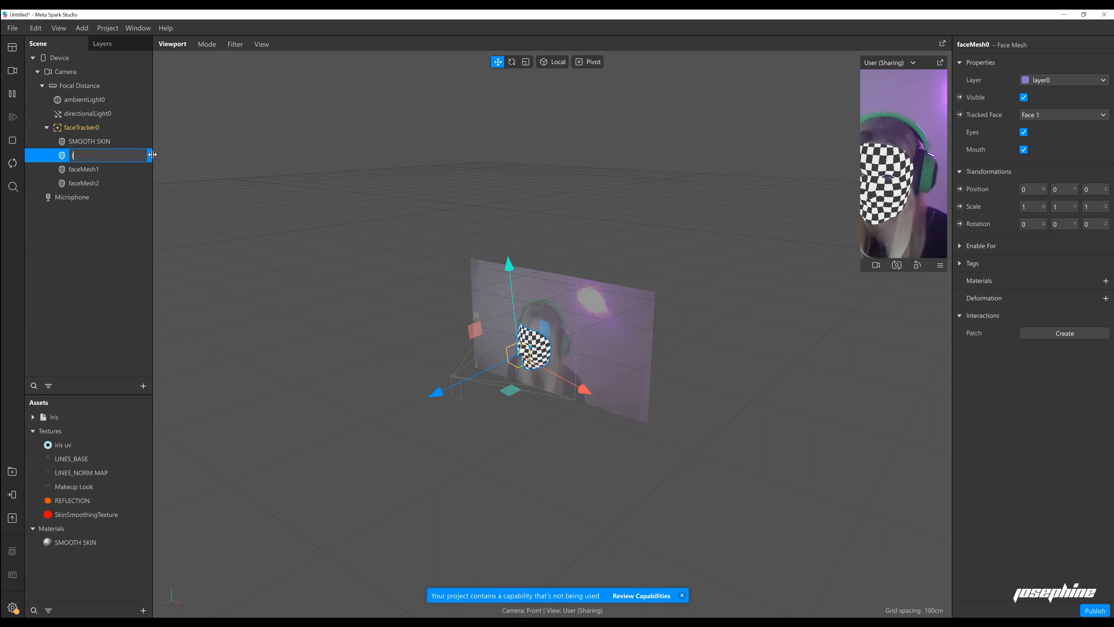
text(LINES)
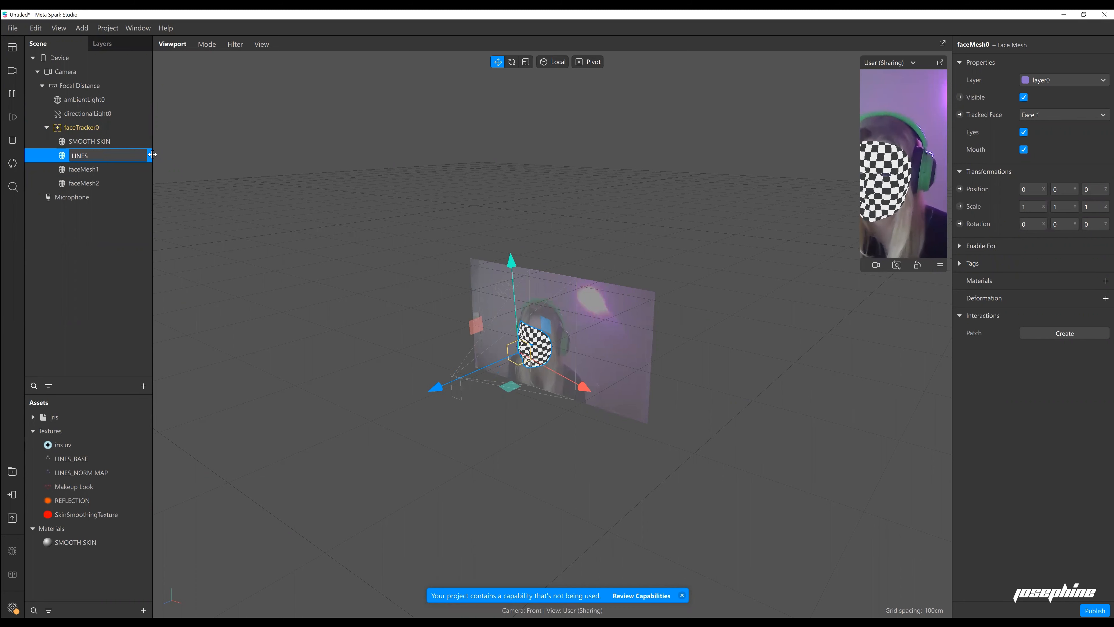
key(Return)
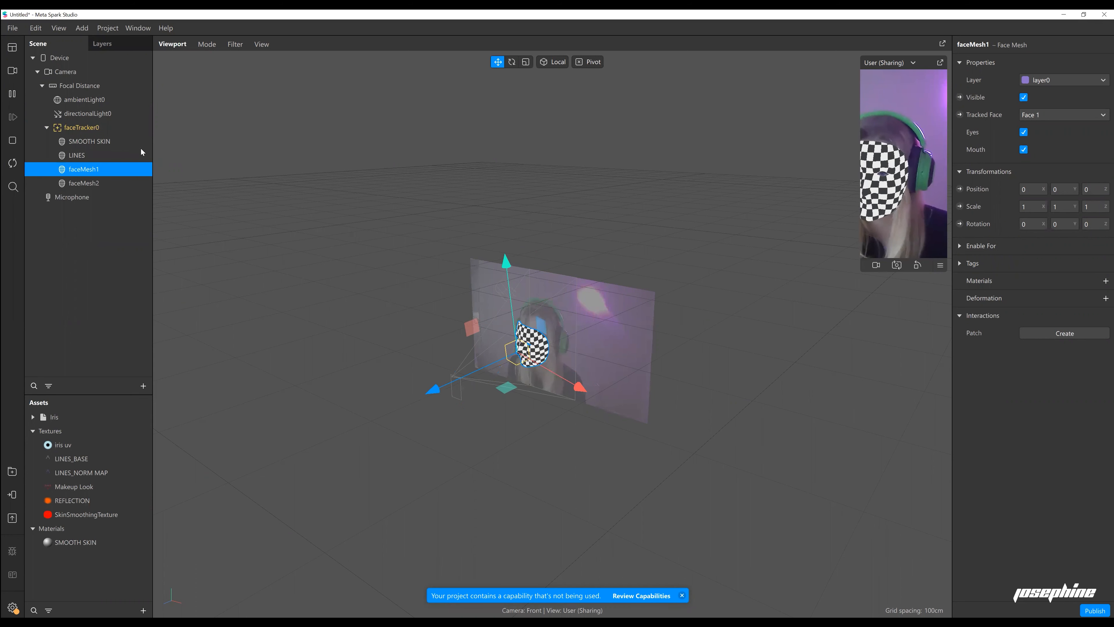
double_click(79, 157)
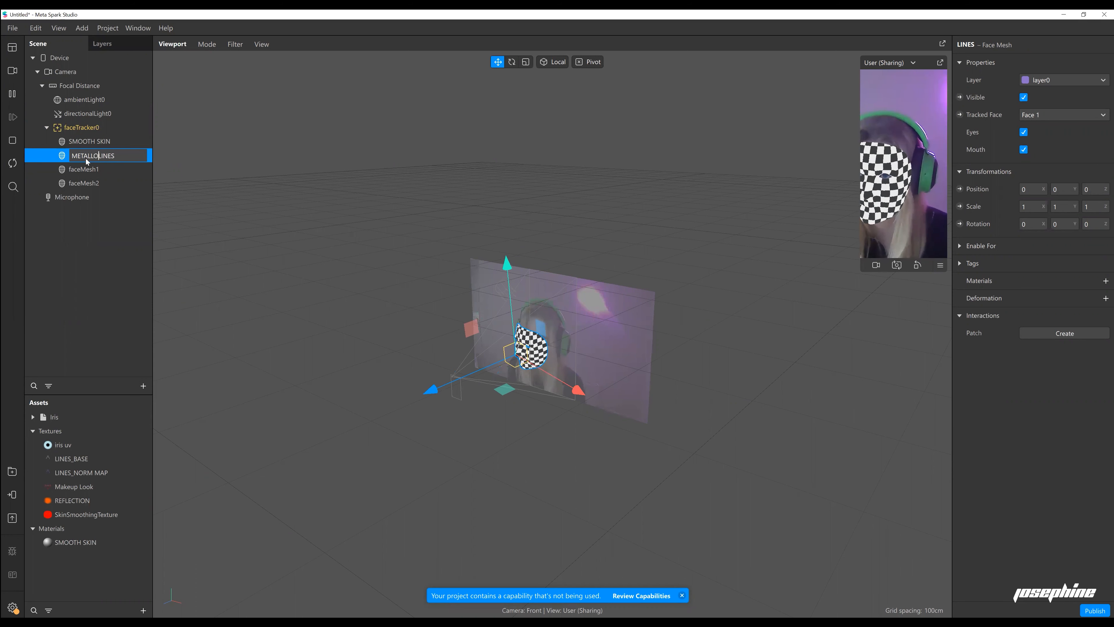
text(IC)
key(Return)
Rename the face mesh faceMesh1 as MAKEUP.
double_click(119, 170)
text(MAKMETALL)
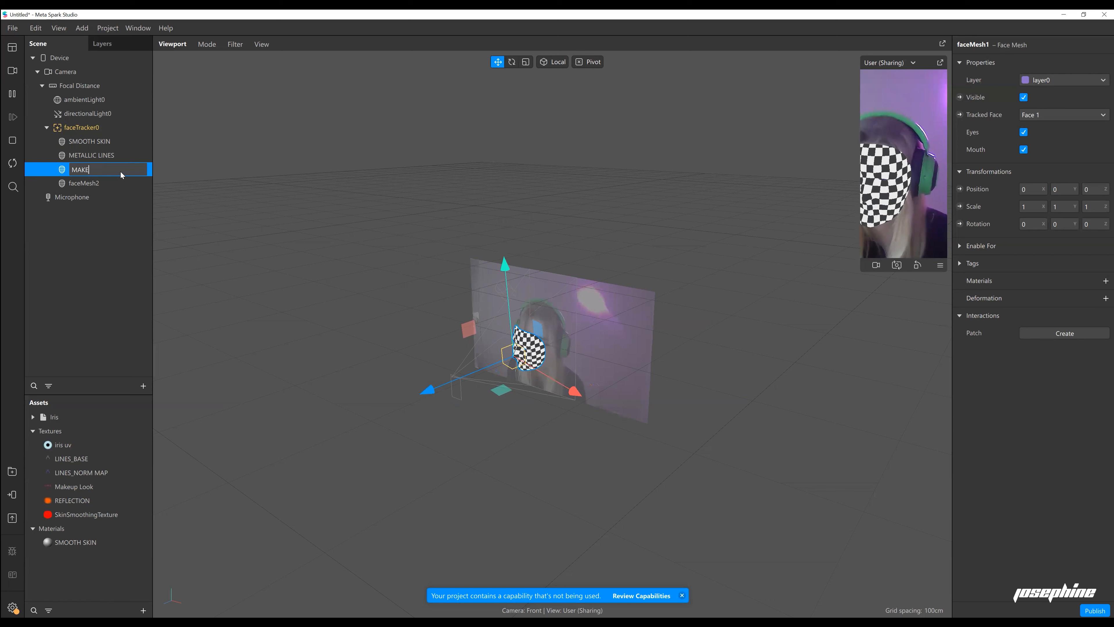
text(EUP)
key(Return)
Rename the face mesh faceMesh2 as REFLECTION.
click(92, 188)
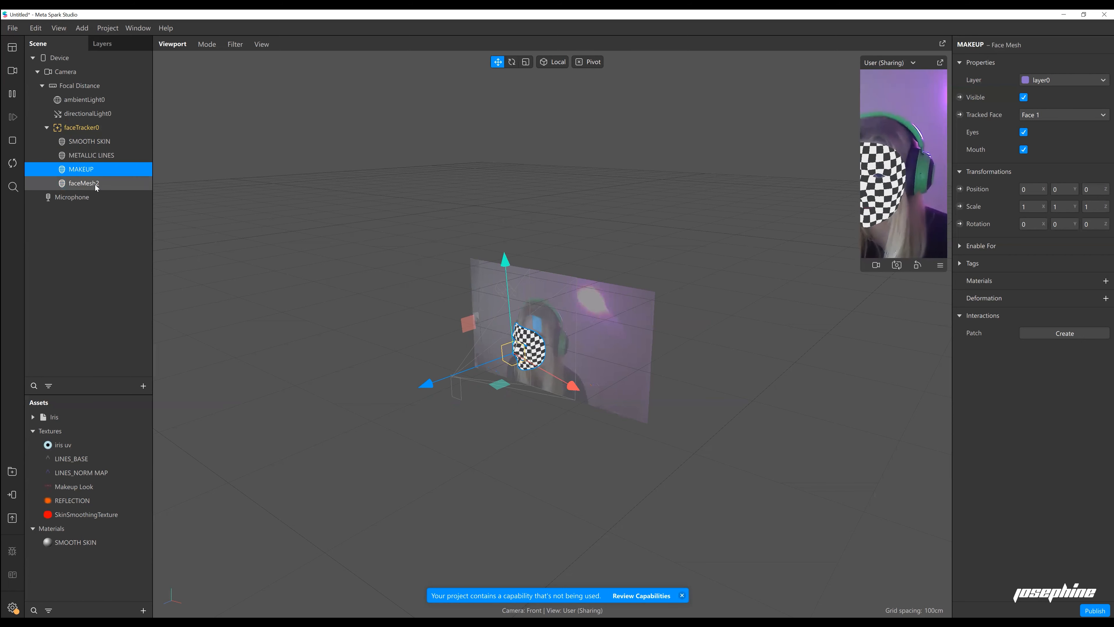
double_click(95, 185)
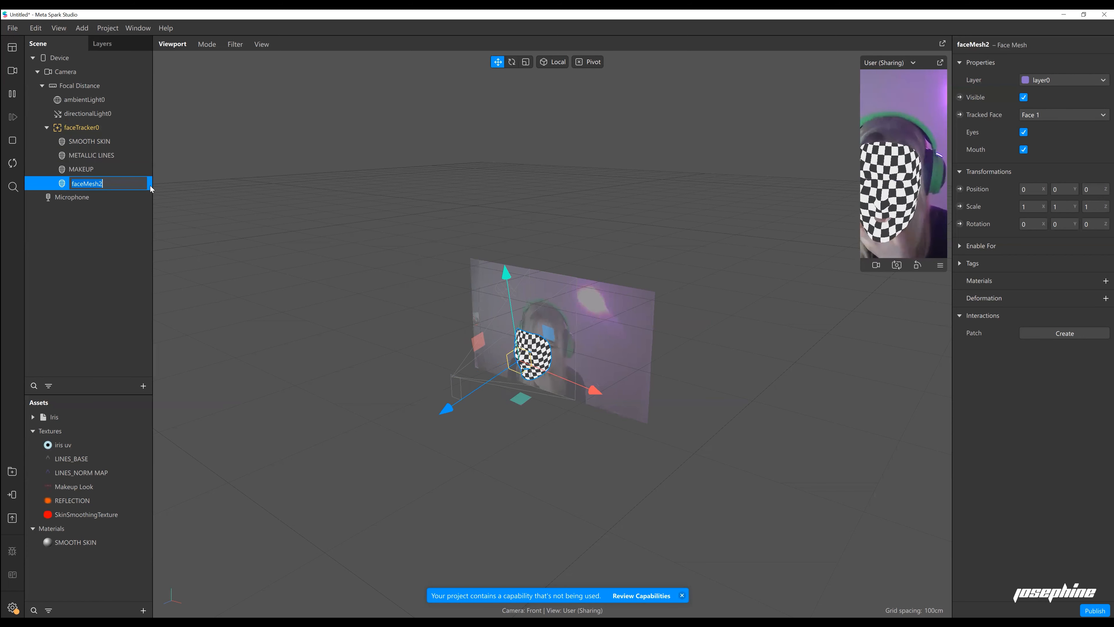
text(RE)
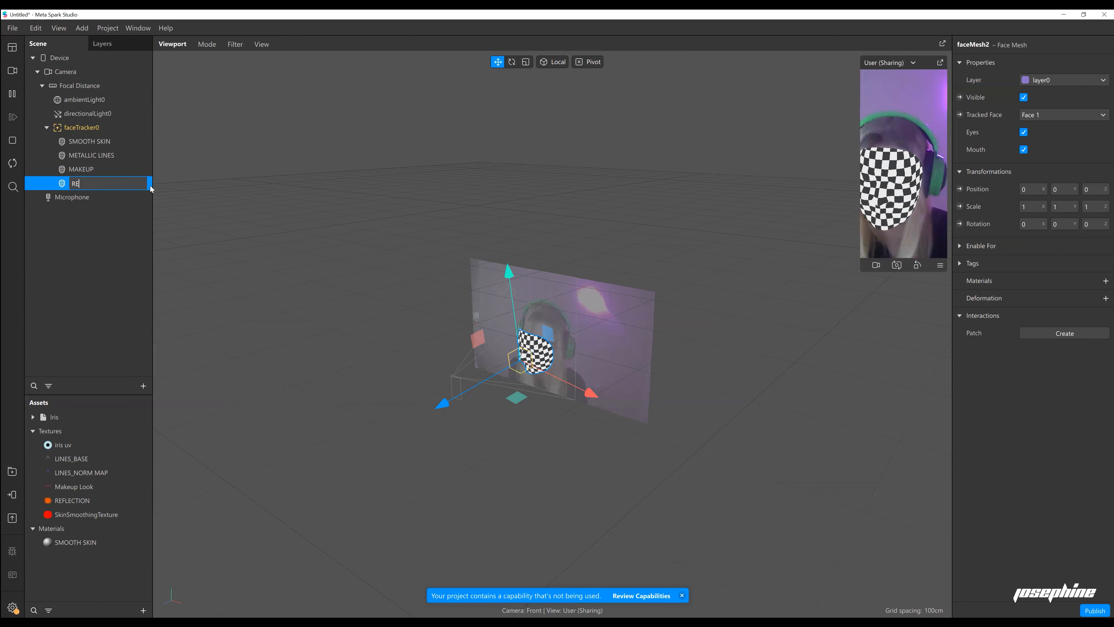
text(FLECTION)
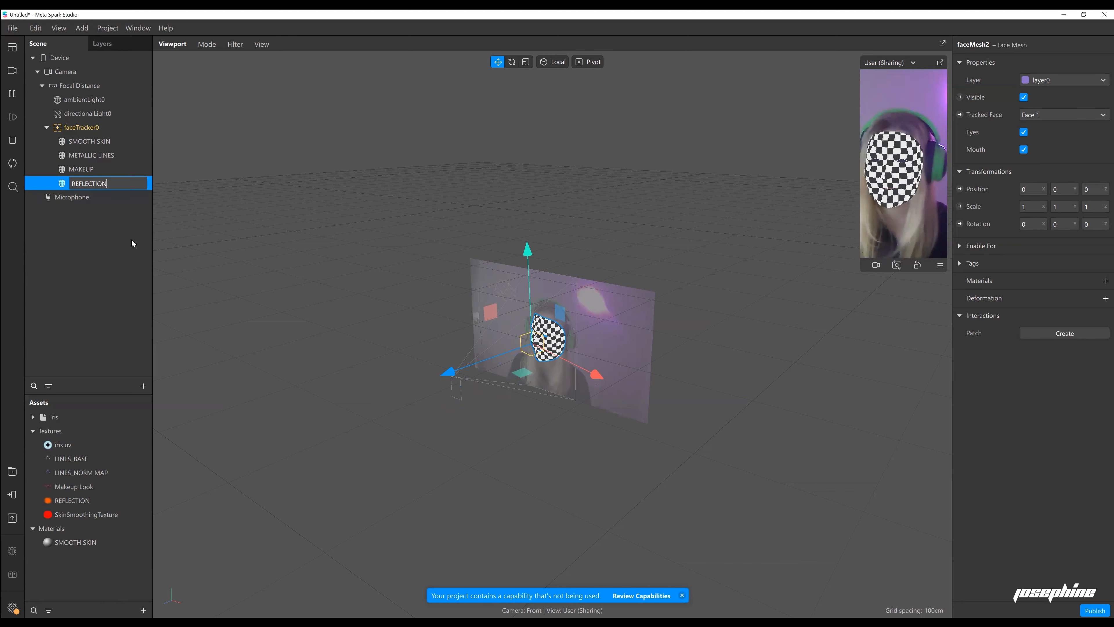
click(122, 294)
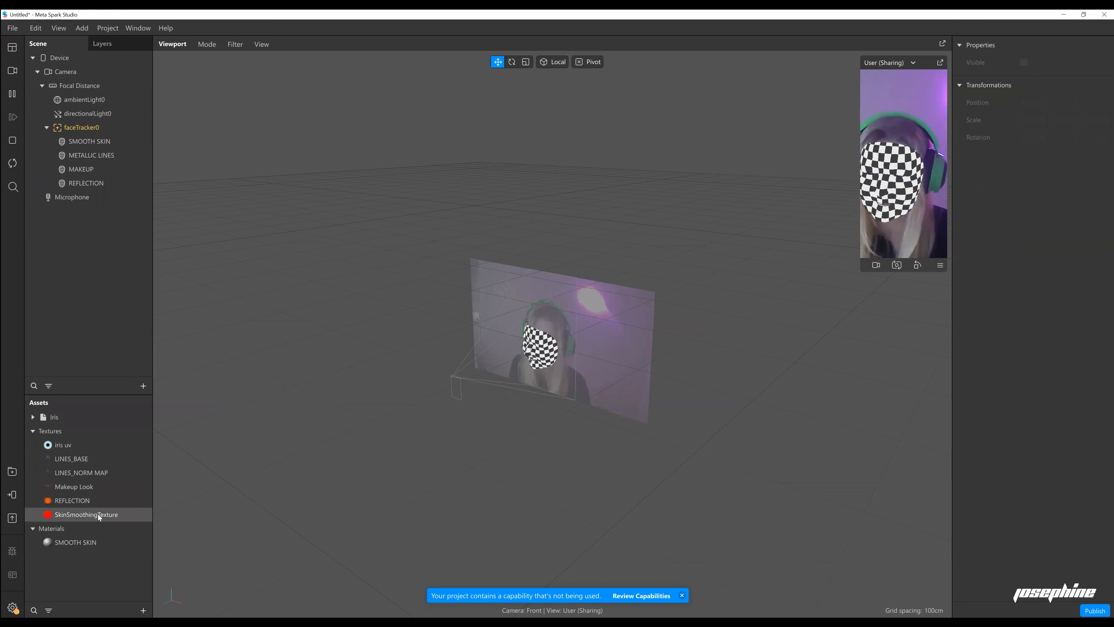
Create a new material in the project assets.
double_click(87, 543)
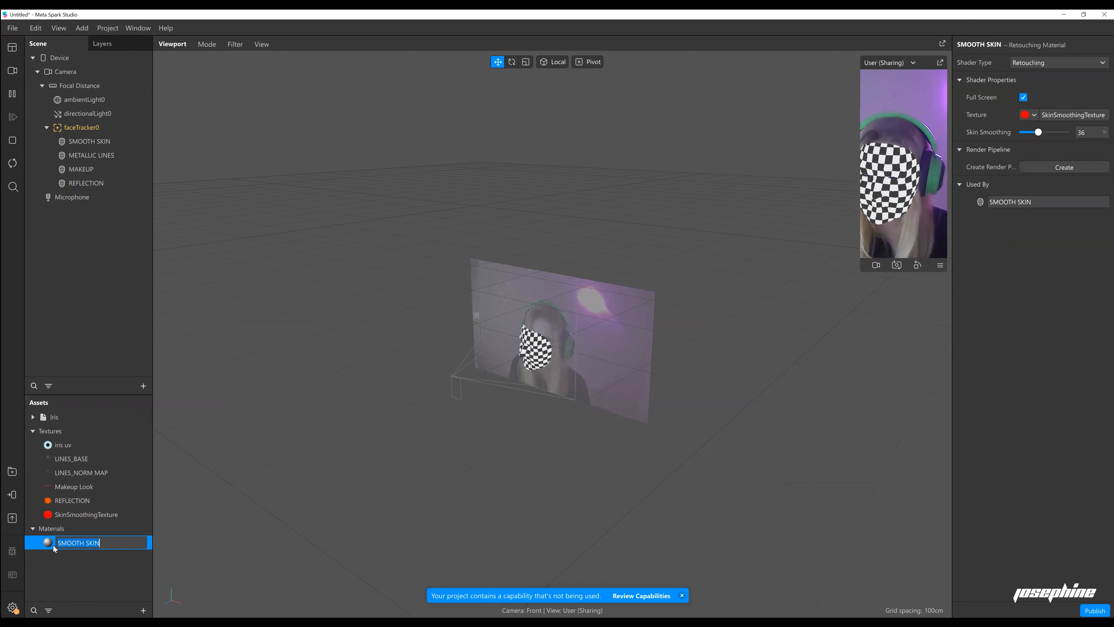
click(134, 597)
click(143, 611)
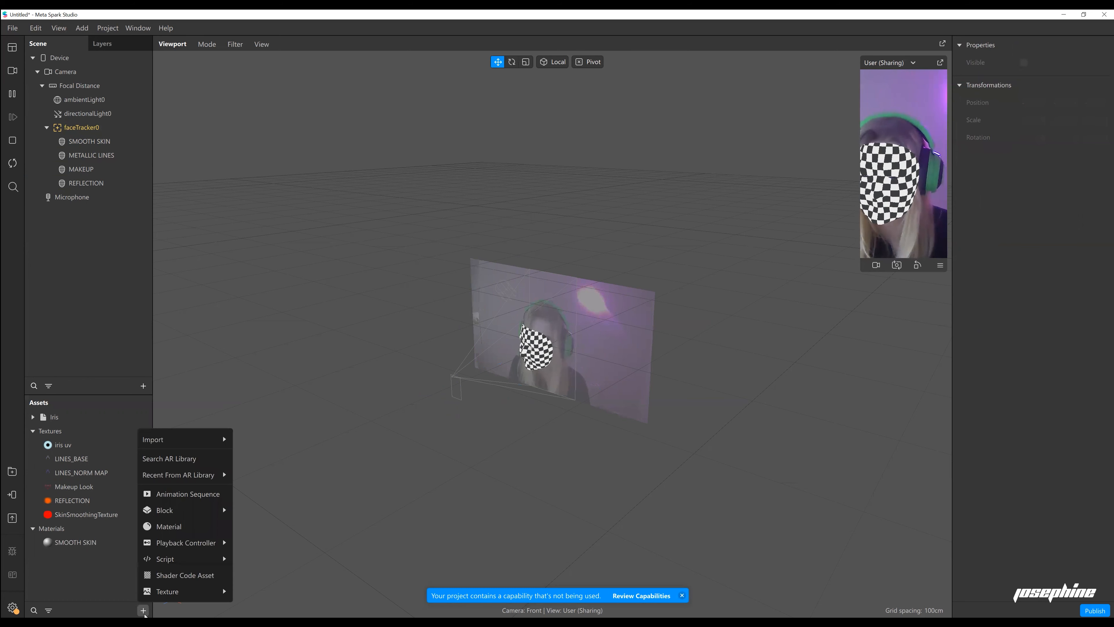
click(181, 529)
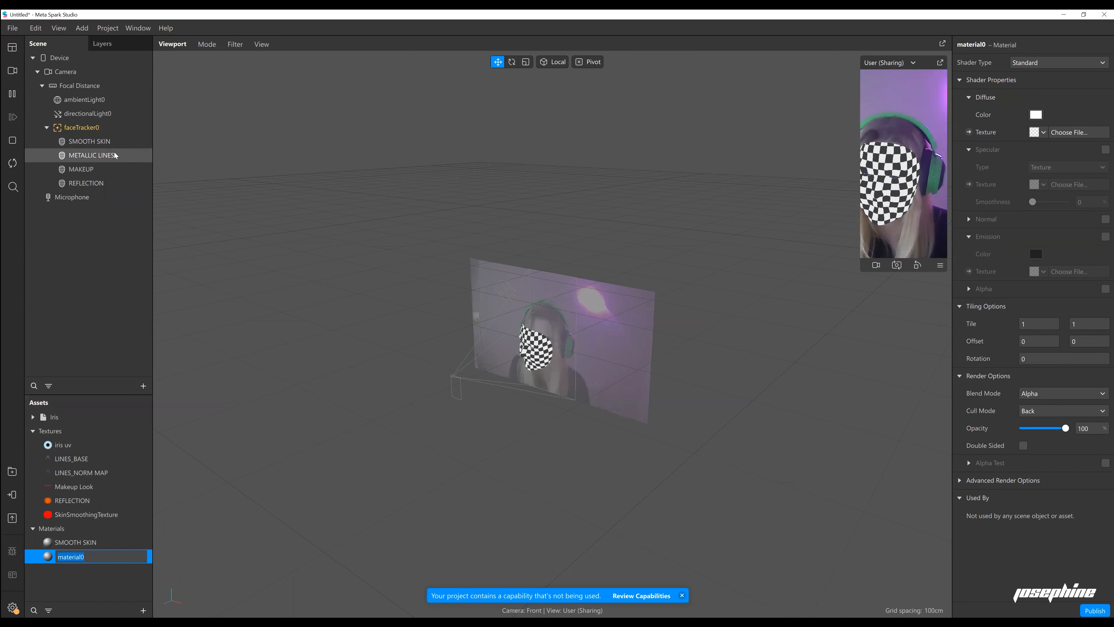
Hide the REFLECTION and METALLIC LINES face meshes, leaving MAKEUP visible.
click(108, 180)
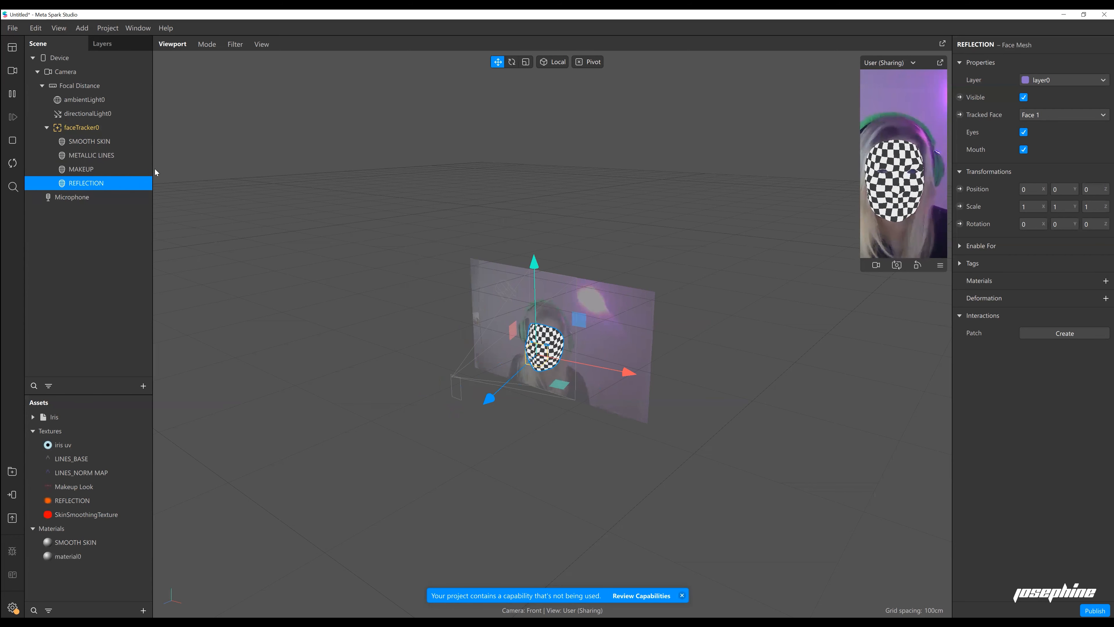
click(1025, 98)
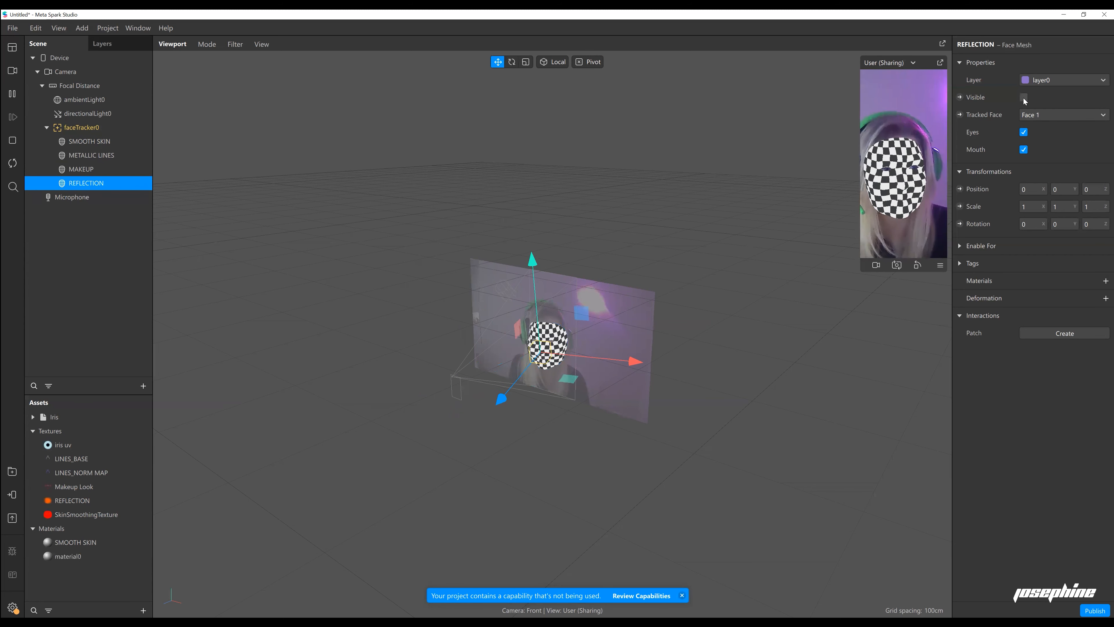
click(128, 155)
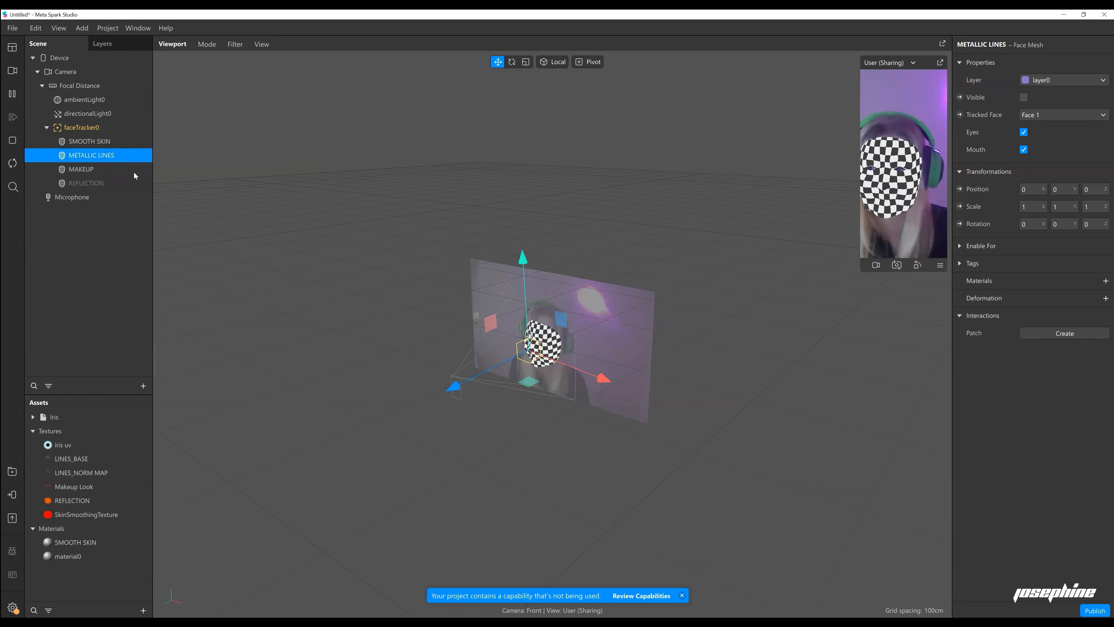
click(134, 171)
Rename the new material as MAKEUP and set it to the Face paint shader with the Makeup Look texture.
double_click(87, 557)
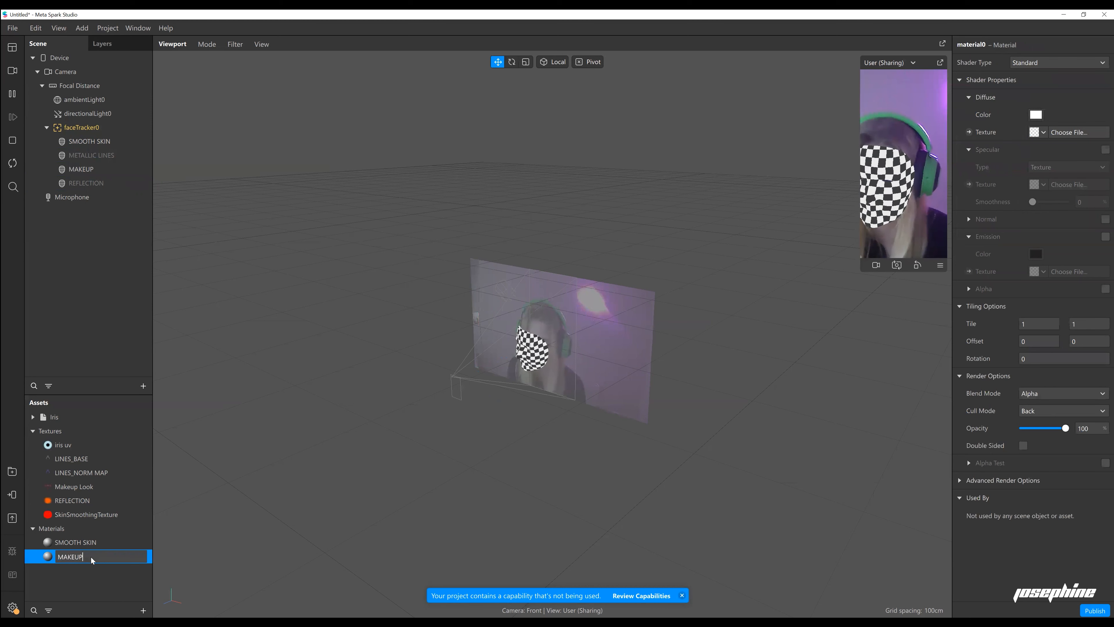
key(Return)
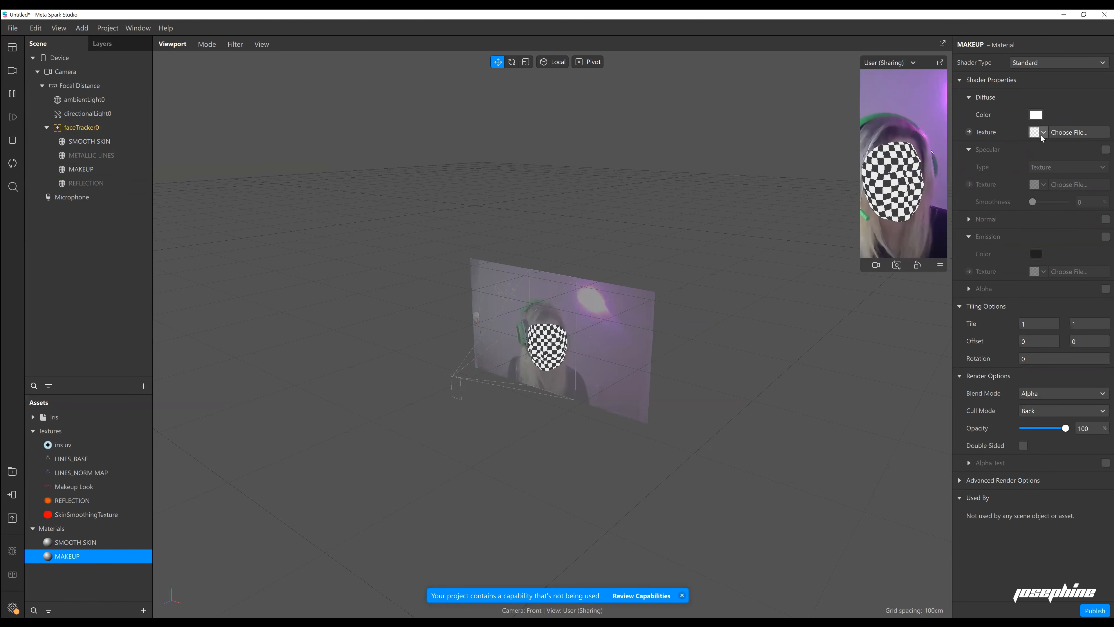
click(1033, 62)
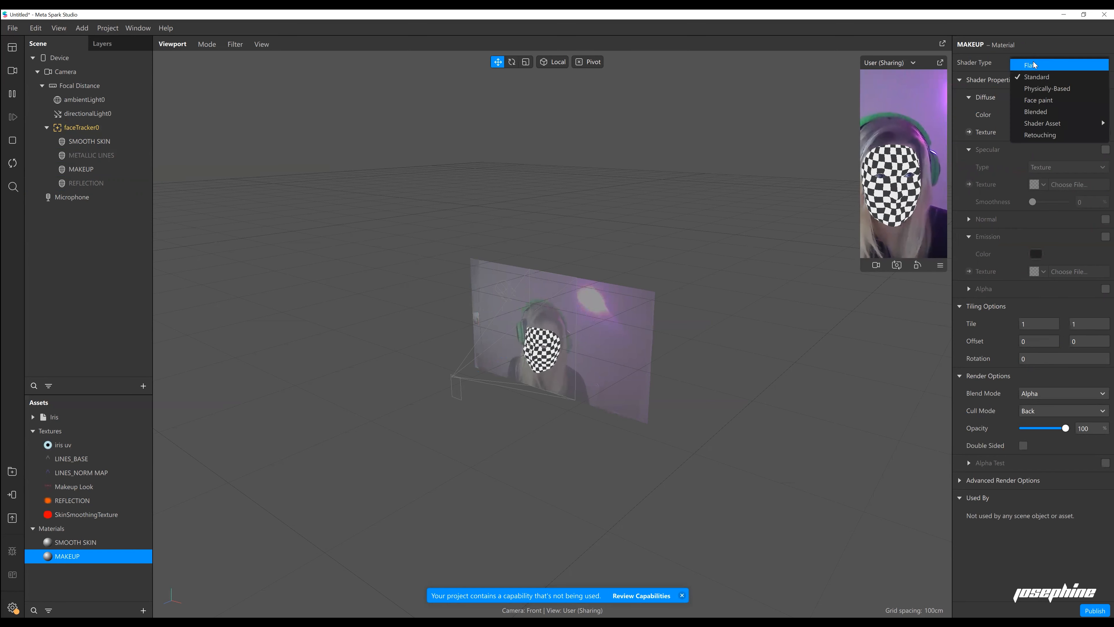
click(1055, 100)
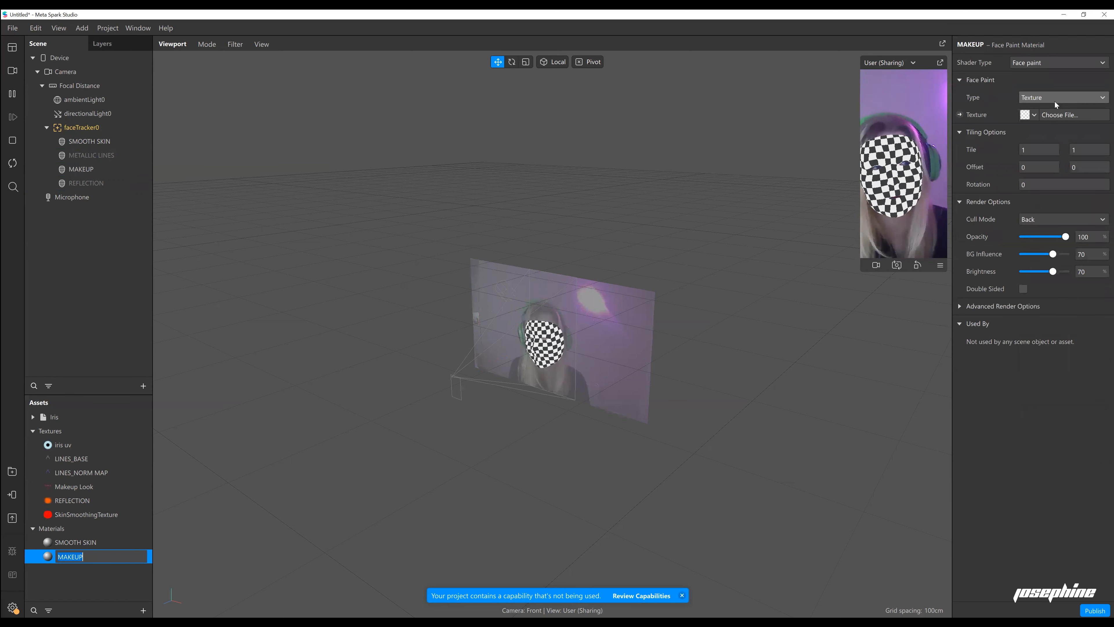
click(1034, 116)
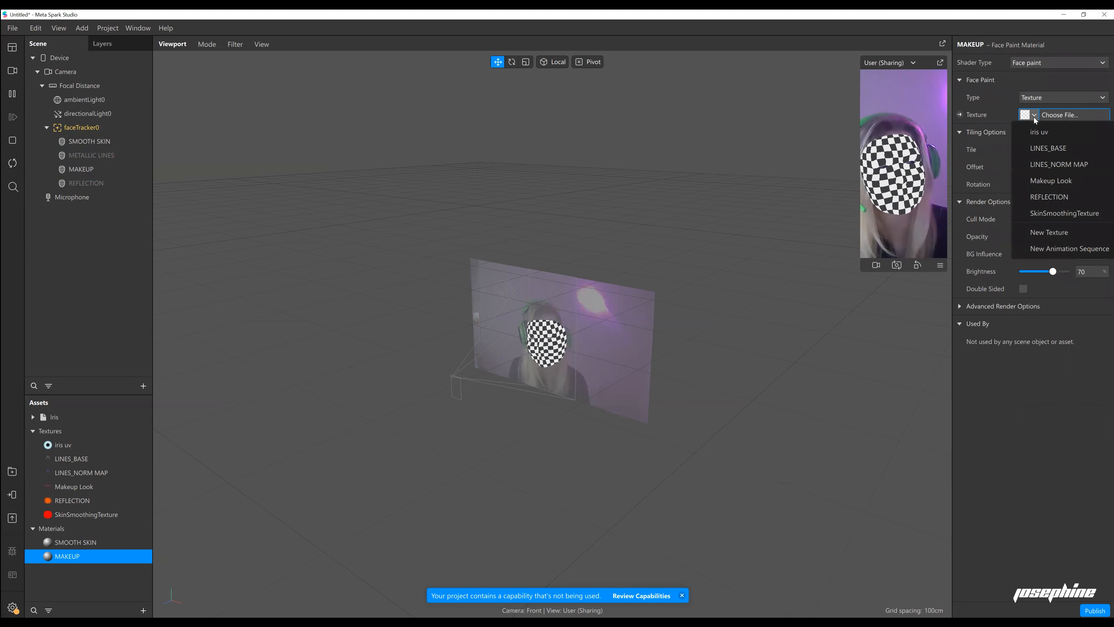
click(1043, 182)
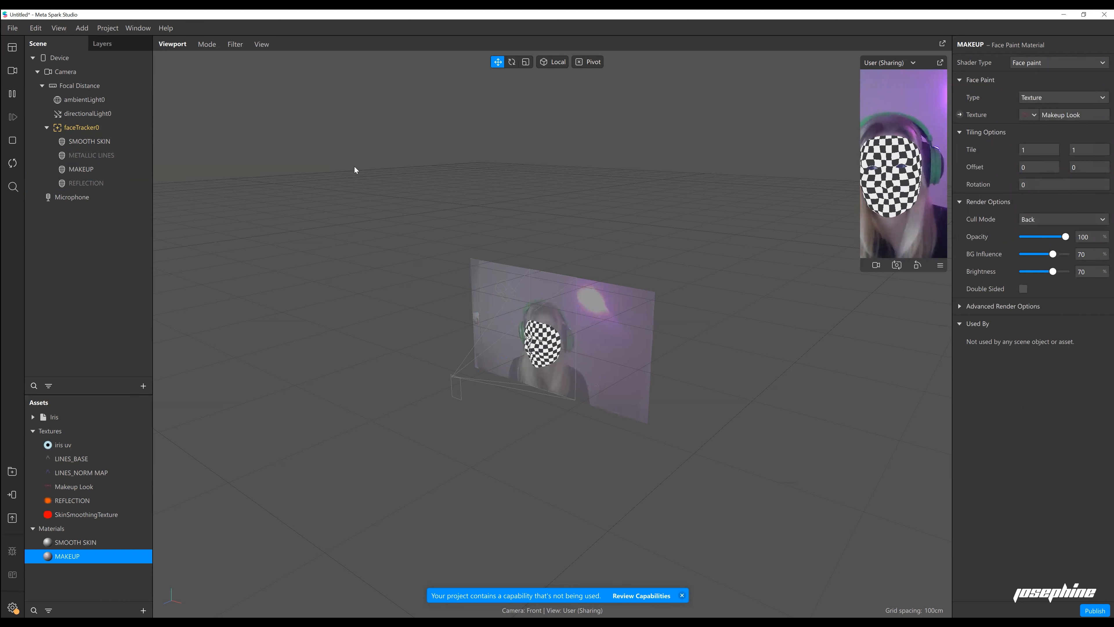
Assign the MAKEUP material to the MAKEUP face mesh.
click(108, 169)
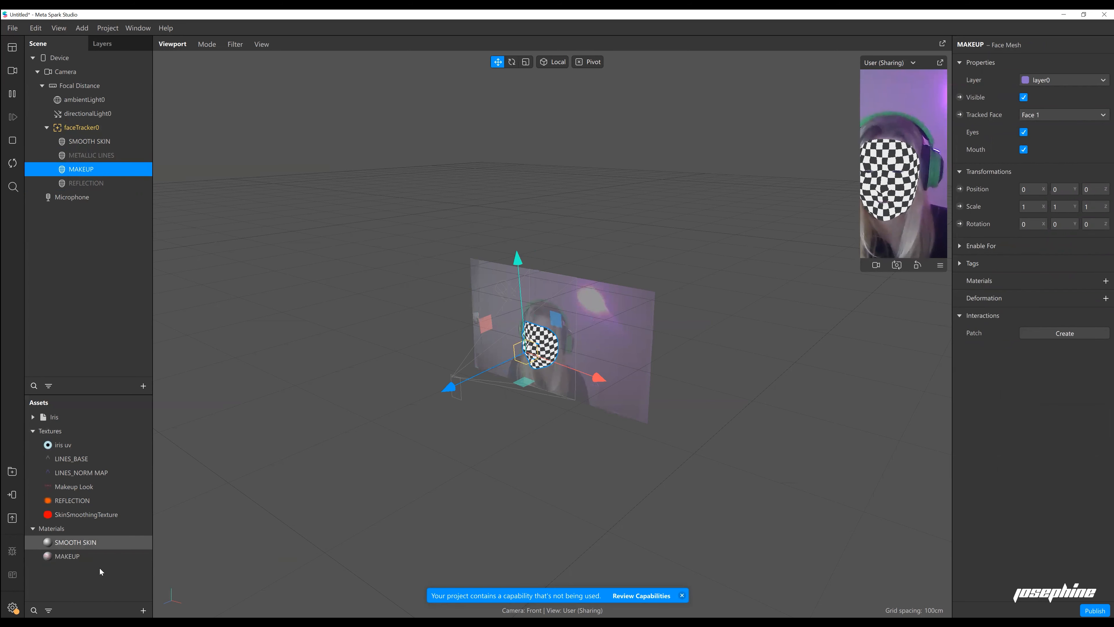
click(88, 560)
click(59, 566)
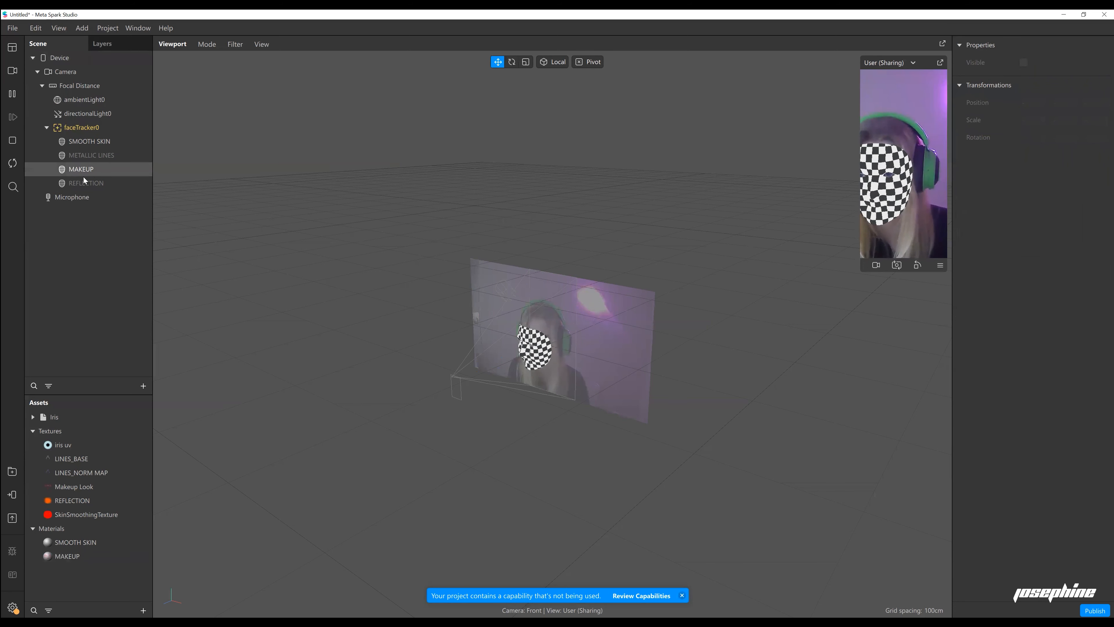
click(92, 168)
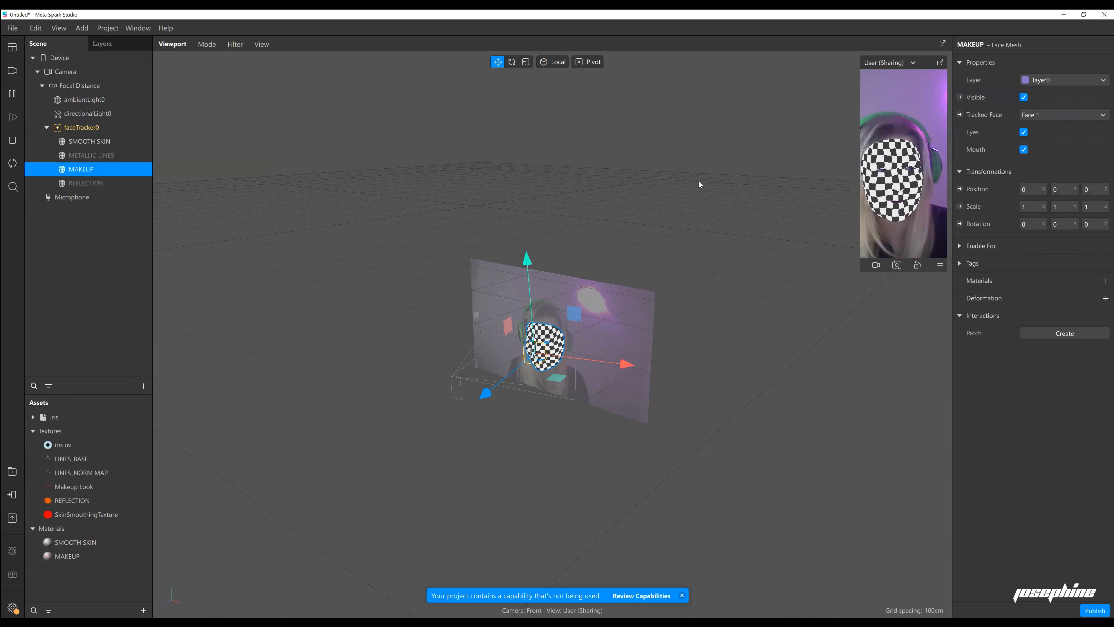
click(1104, 282)
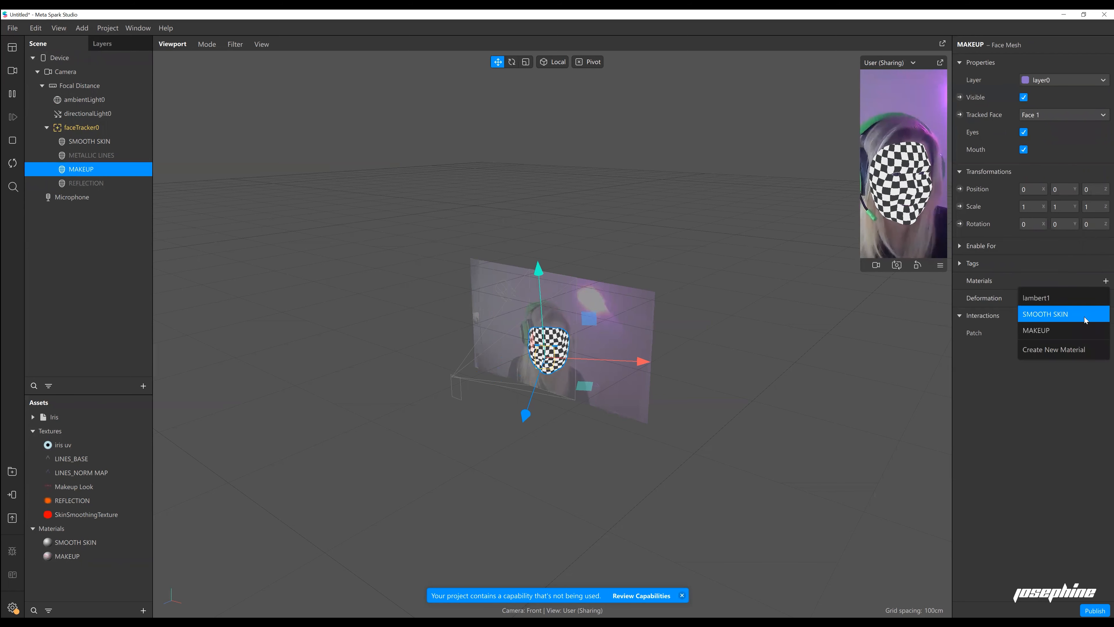
click(1043, 332)
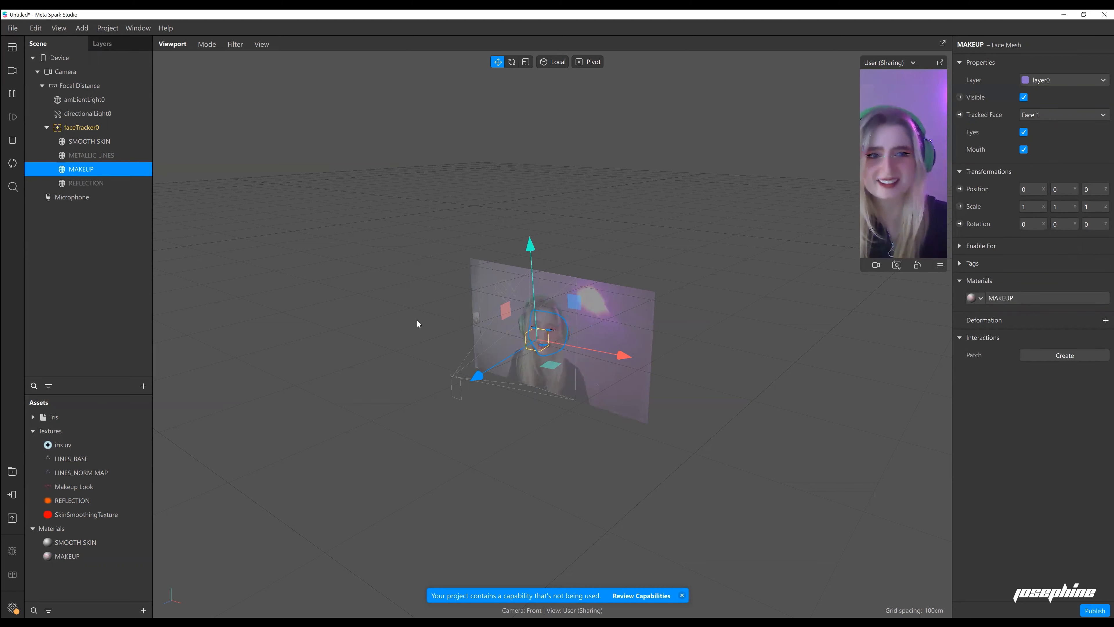
Enlarge the preview window and set the MAKEUP material's opacity to 77% and brightness to 62%.
drag(861, 278, 775, 310)
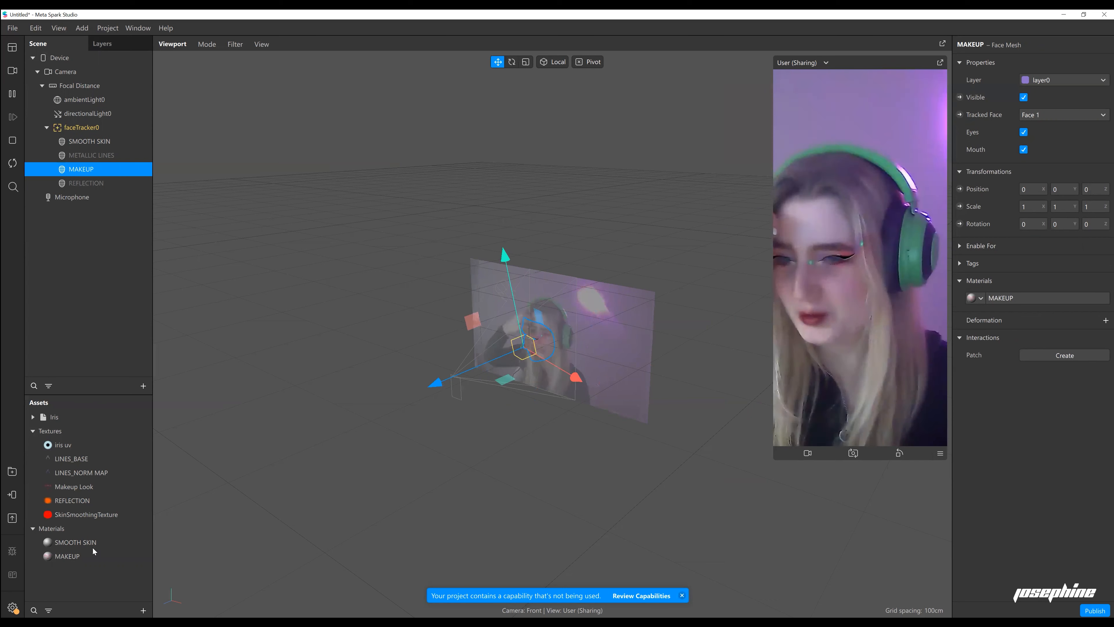
click(67, 555)
mouse_move(1053, 272)
mouse_down()
mouse_move(1011, 273)
mouse_move(1050, 275)
mouse_up()
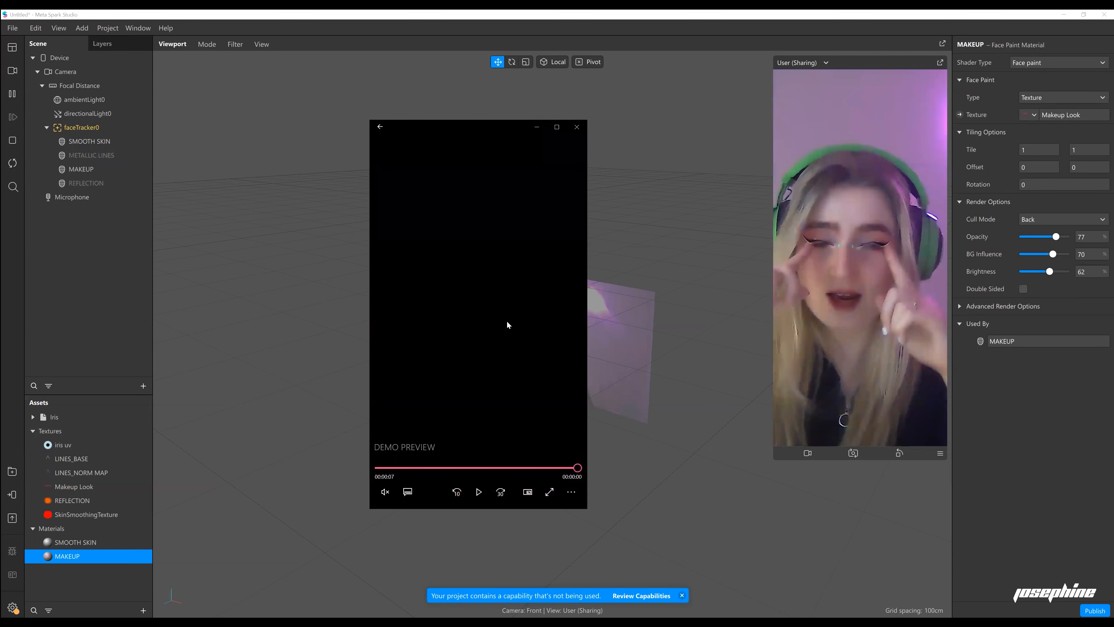
Examine the metallic face lines at the middle of the demo preview video, and minimize the player.
click(476, 468)
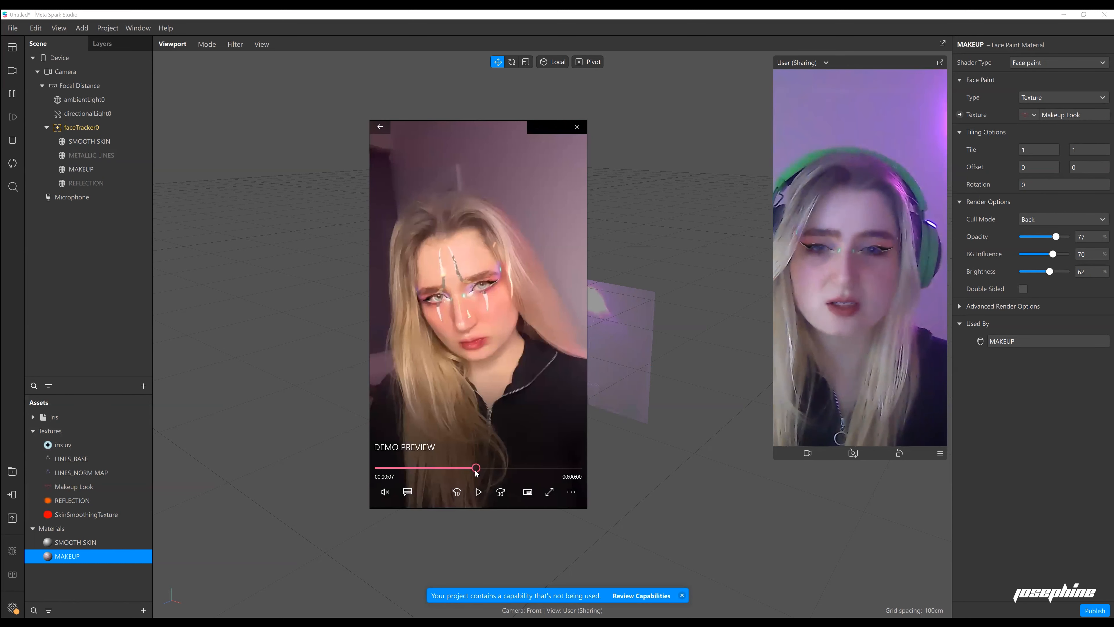
drag(477, 468, 478, 466)
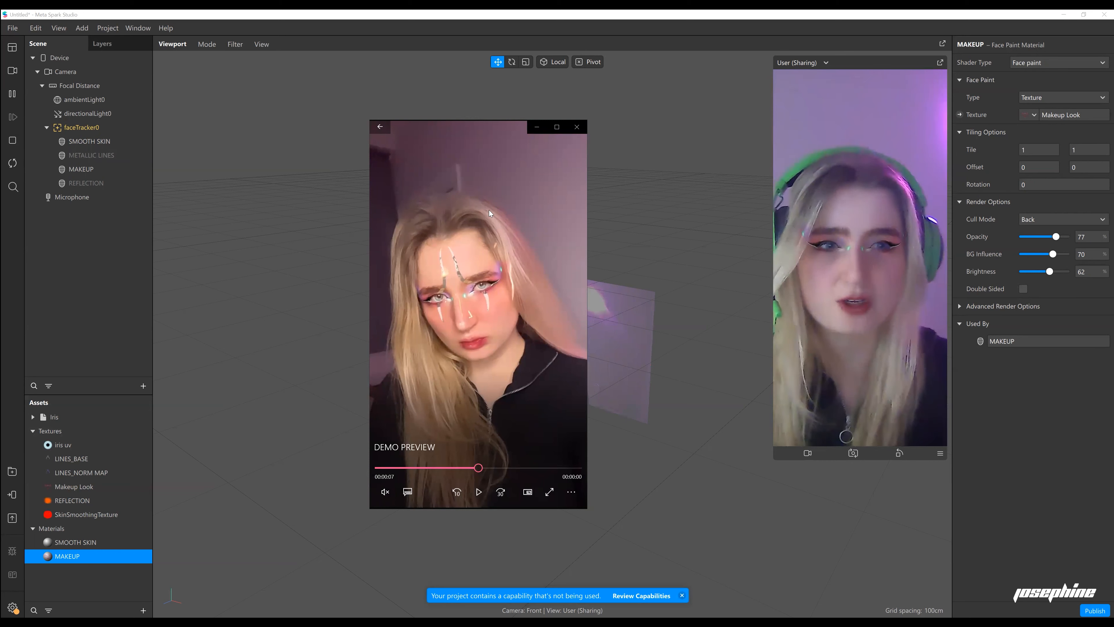
click(535, 126)
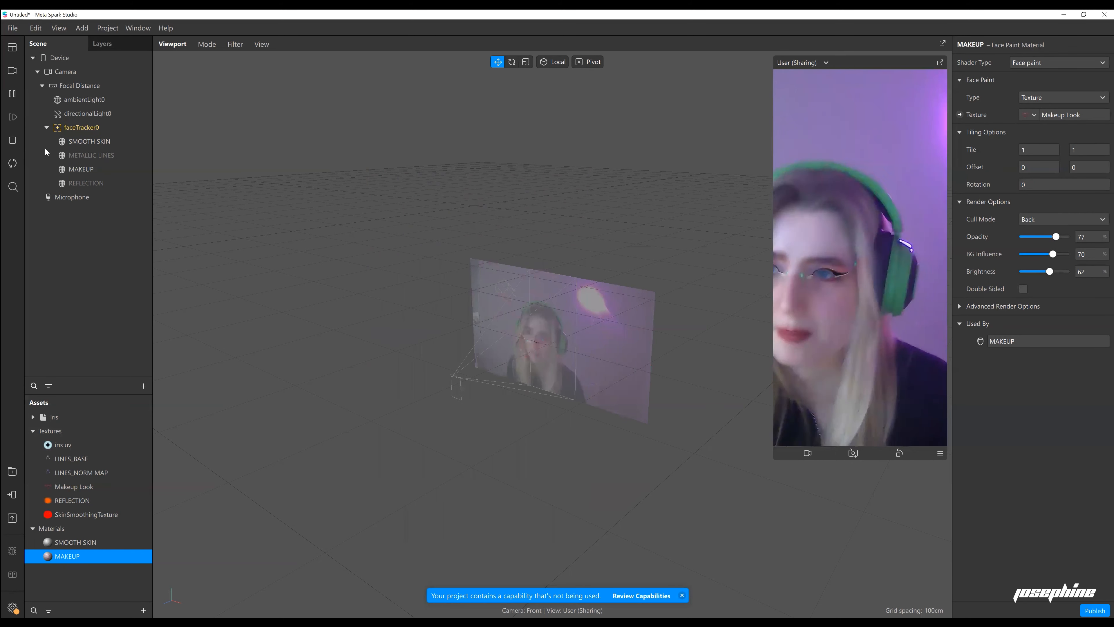
Make the METALLIC LINES face mesh visible and create a new material named A LINE.
click(111, 158)
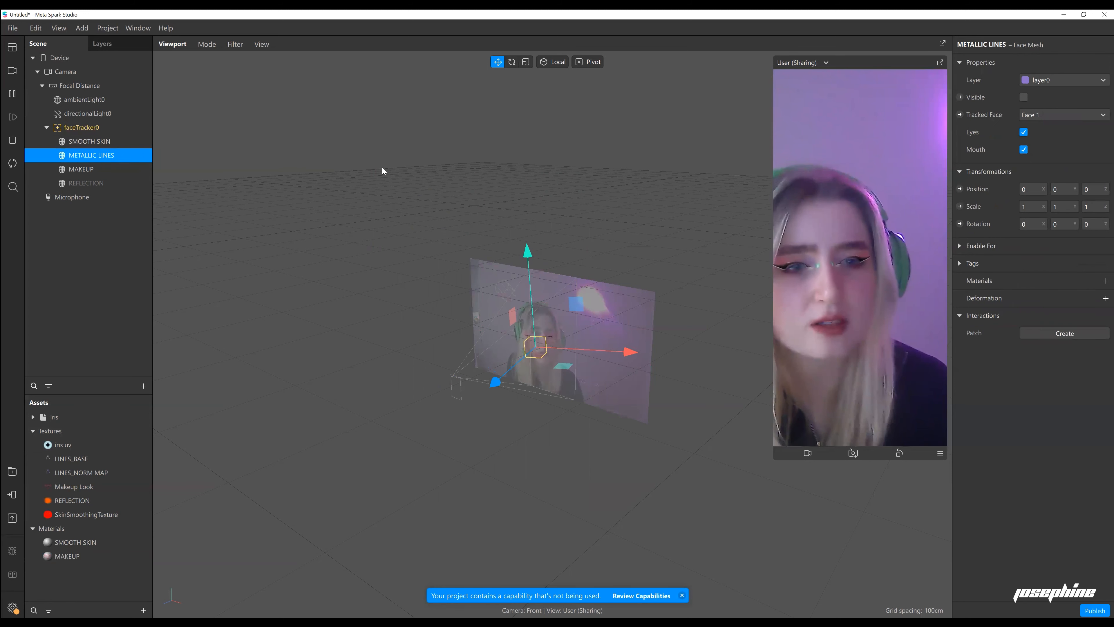
click(1024, 98)
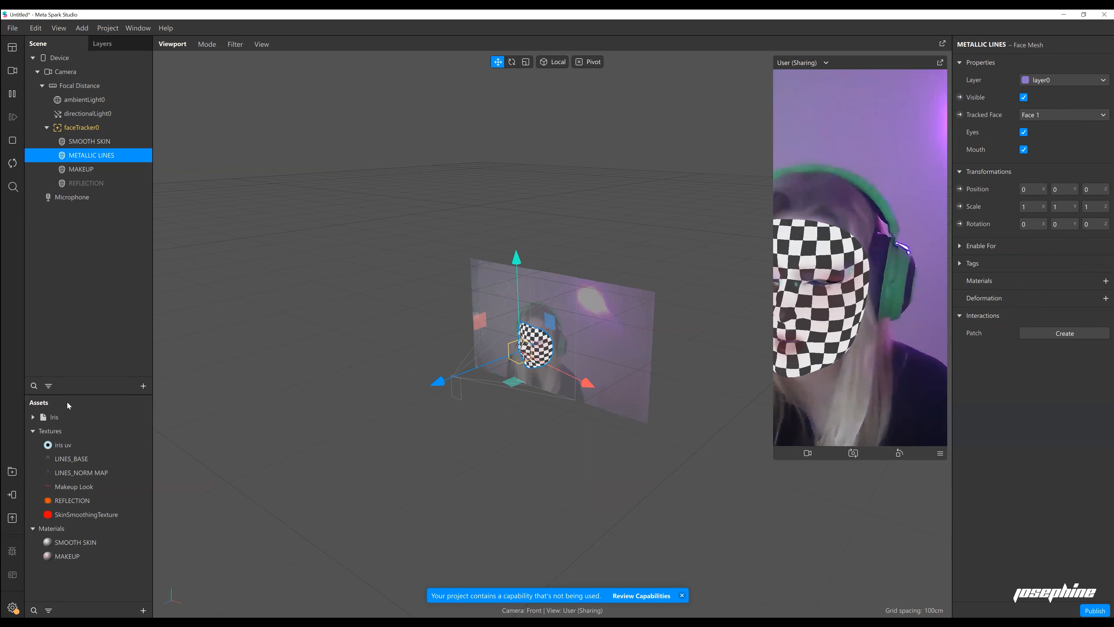
click(143, 611)
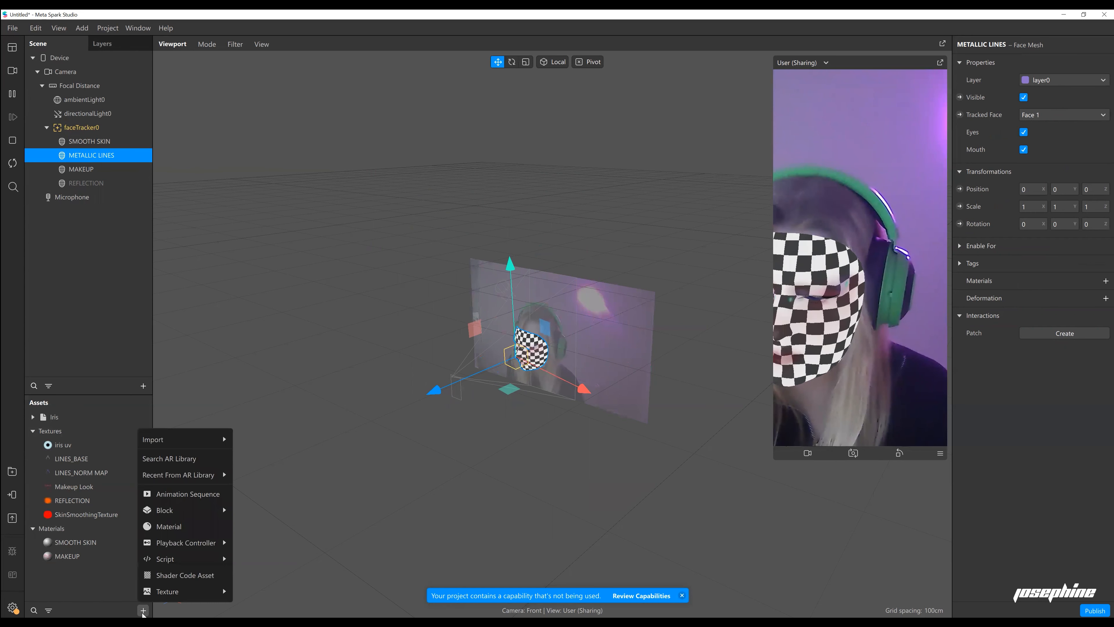
click(168, 529)
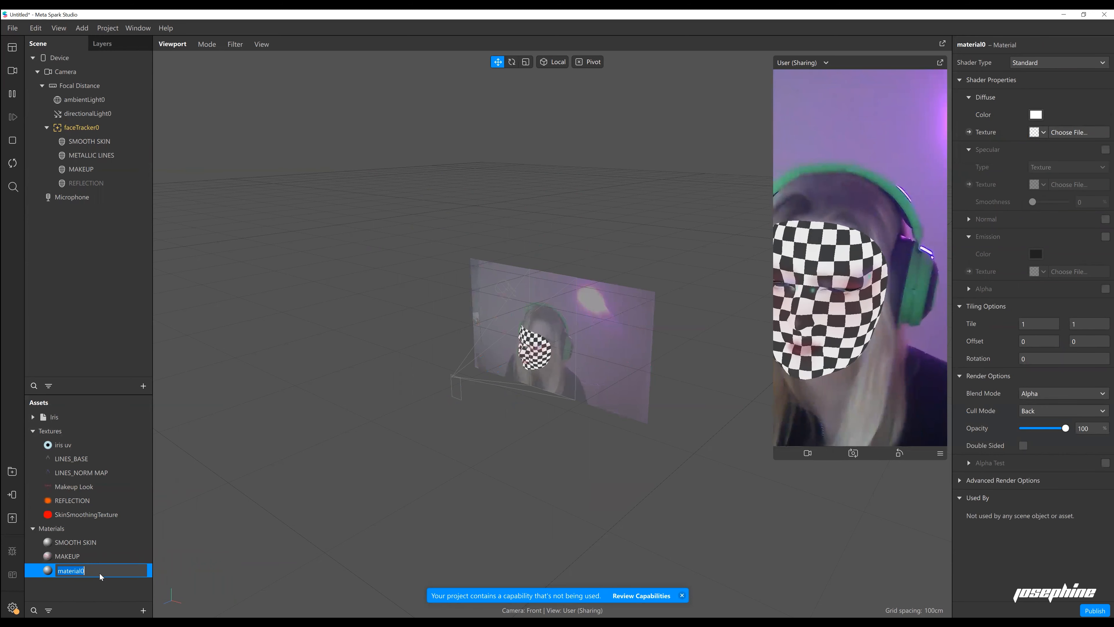
text(A LINE)
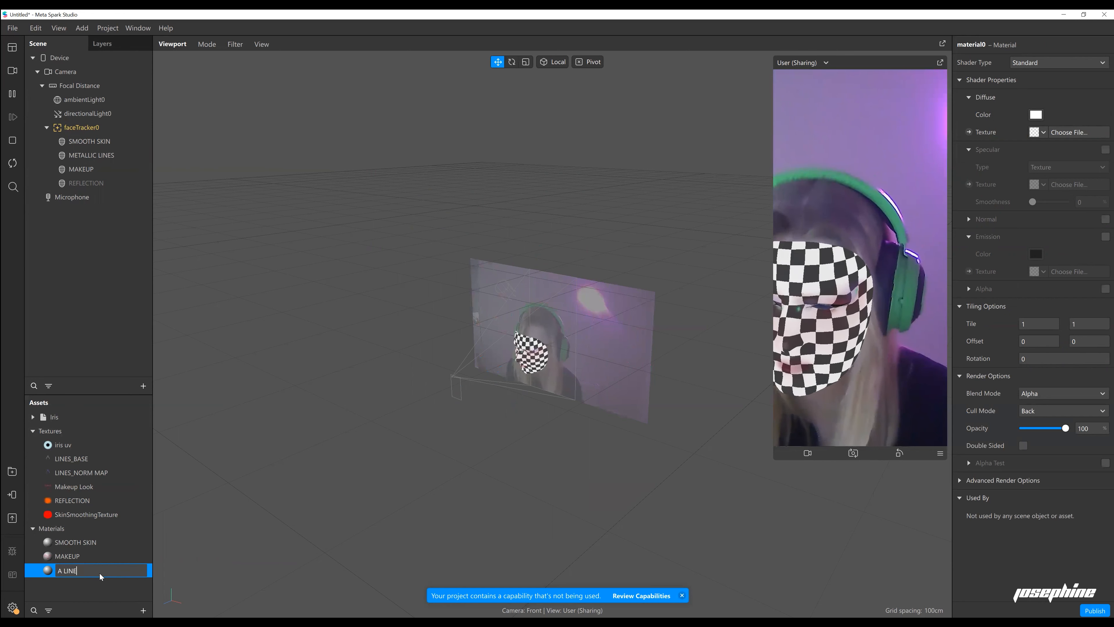
key(Return)
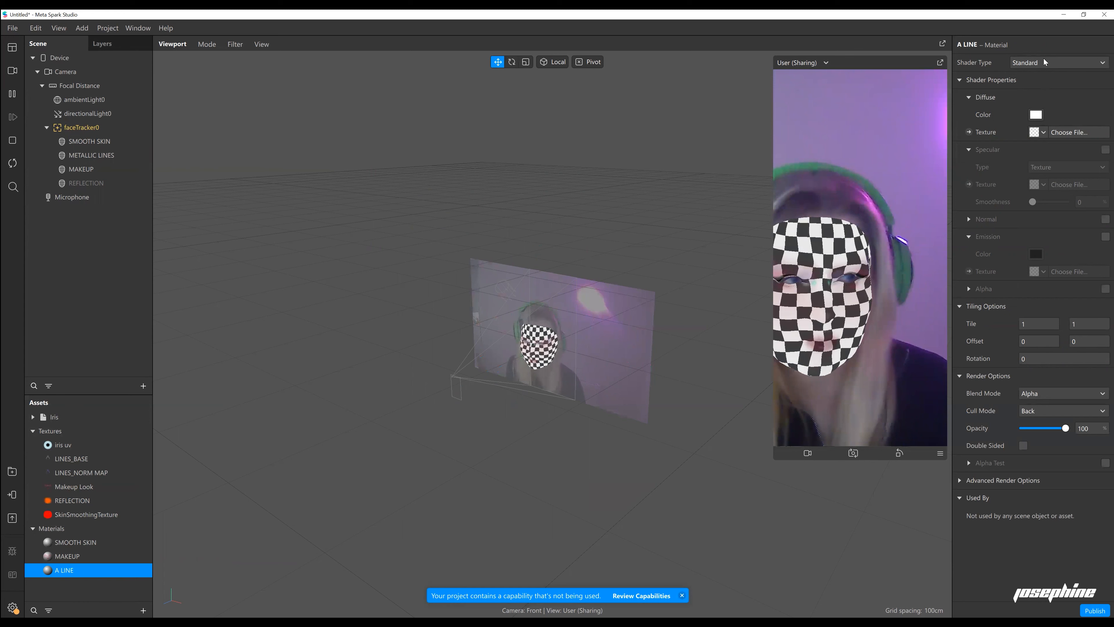
Set the A LINE material to the Physically-Based shader with LINES_BASE as its albedo texture.
click(1056, 61)
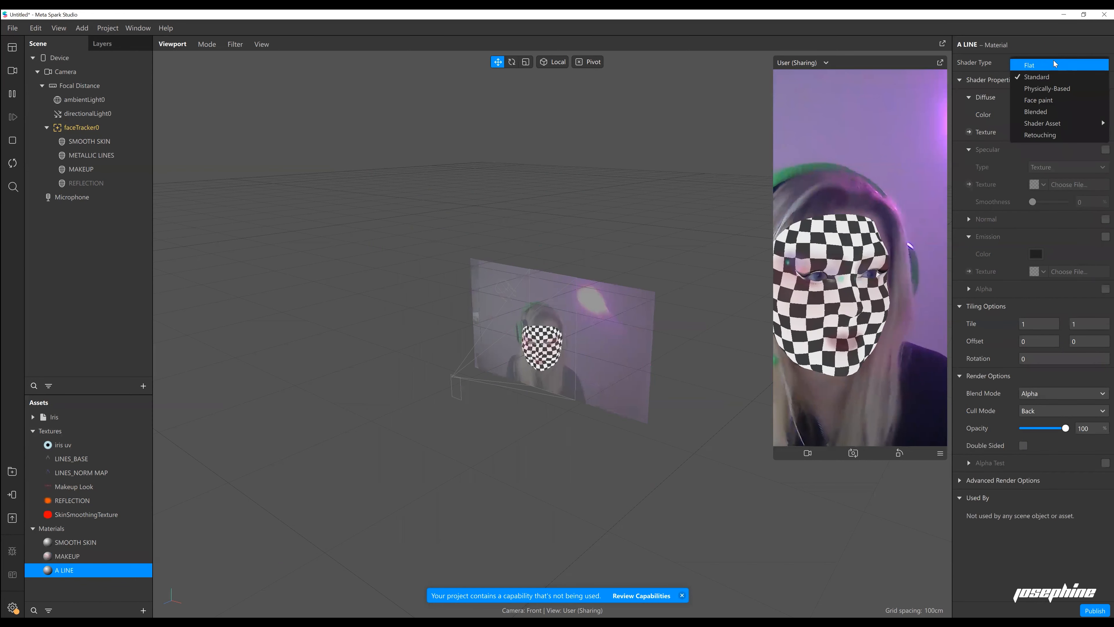
click(1060, 88)
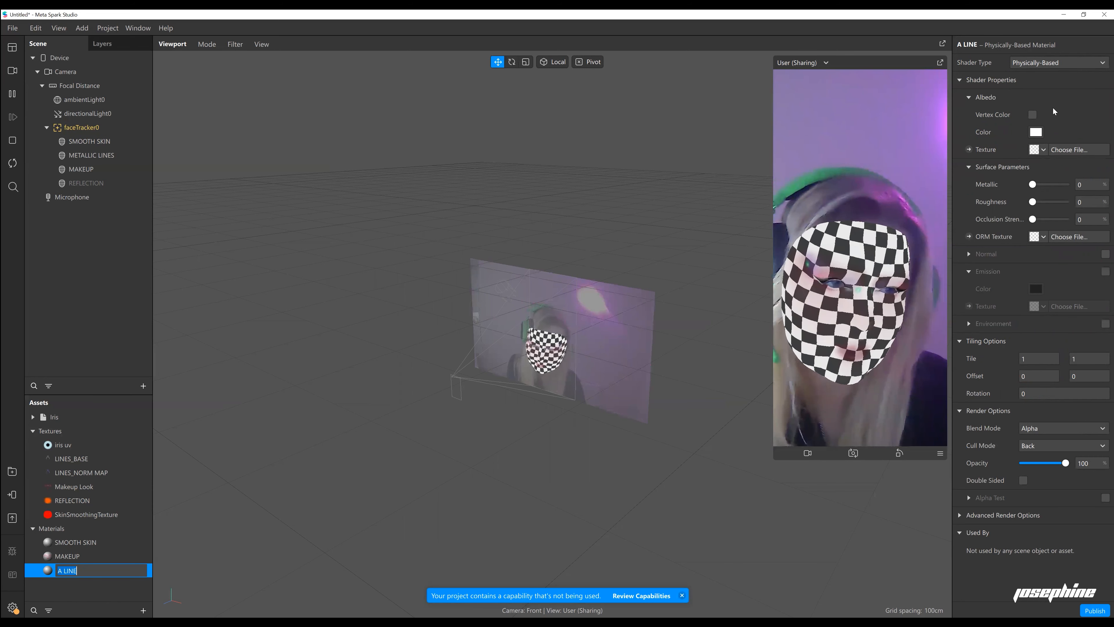
click(919, 75)
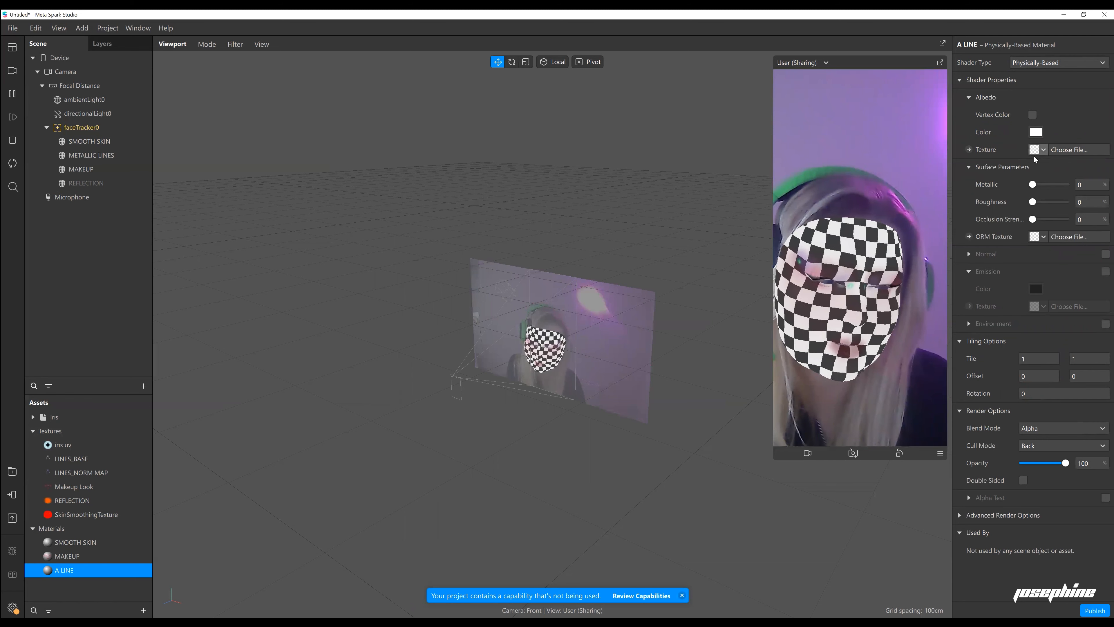
click(1044, 151)
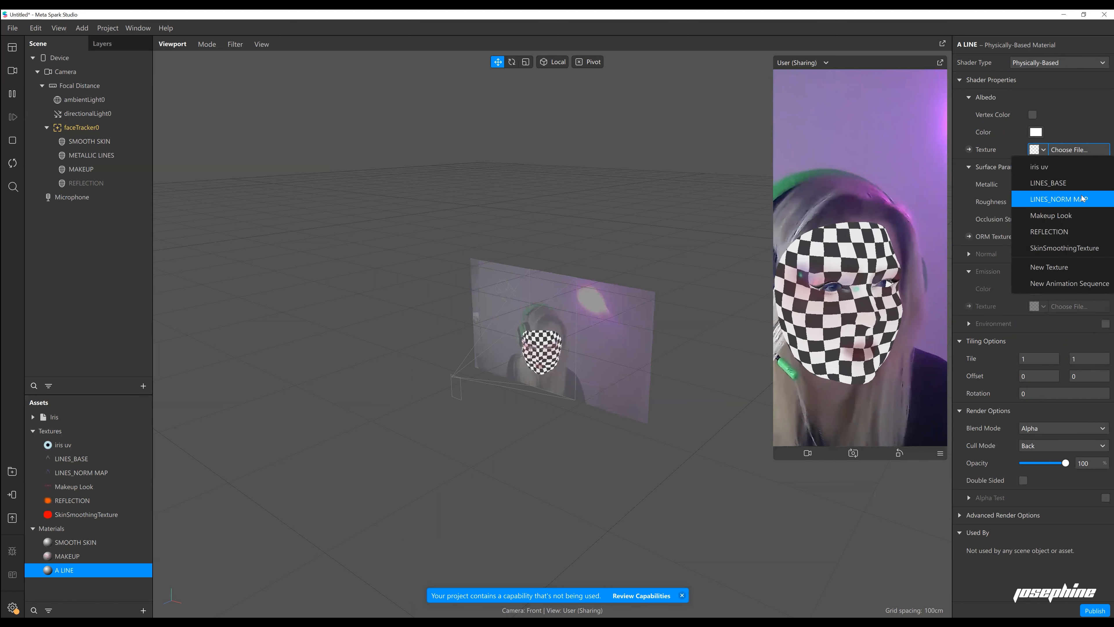
click(1044, 184)
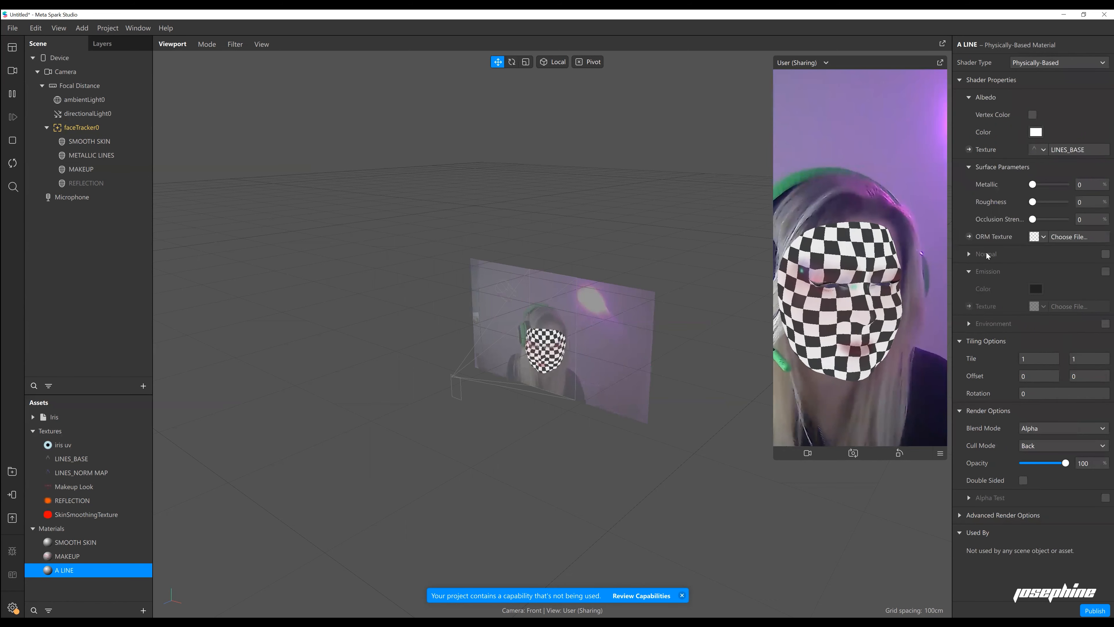
Enable the normal map on the A LINE material and use LINES_NORM MAP as its texture.
click(1105, 254)
click(1044, 272)
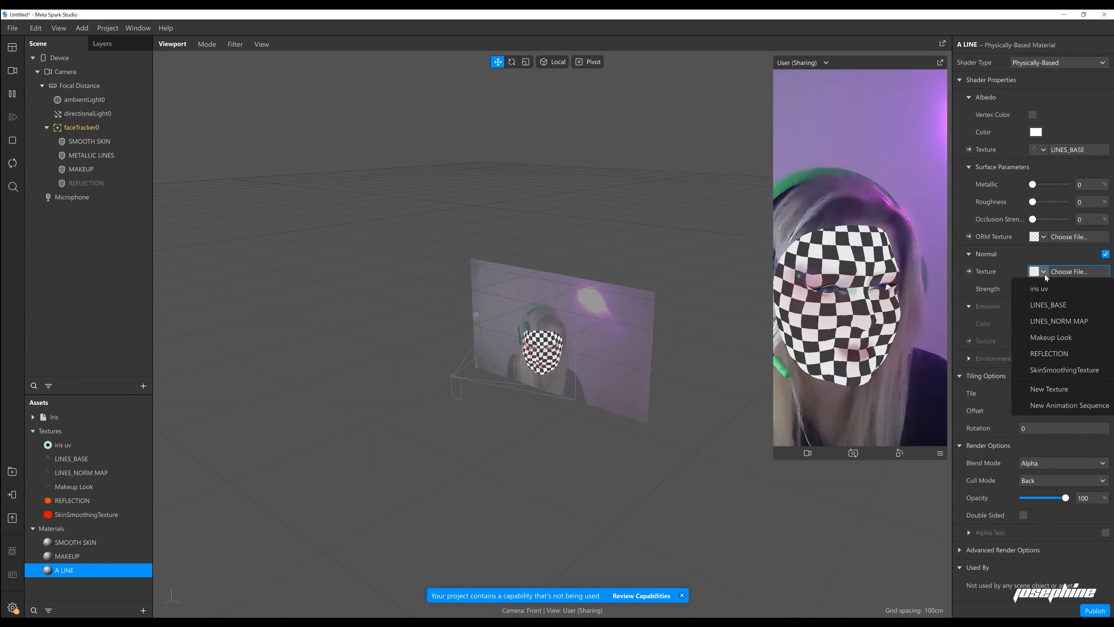
click(1062, 325)
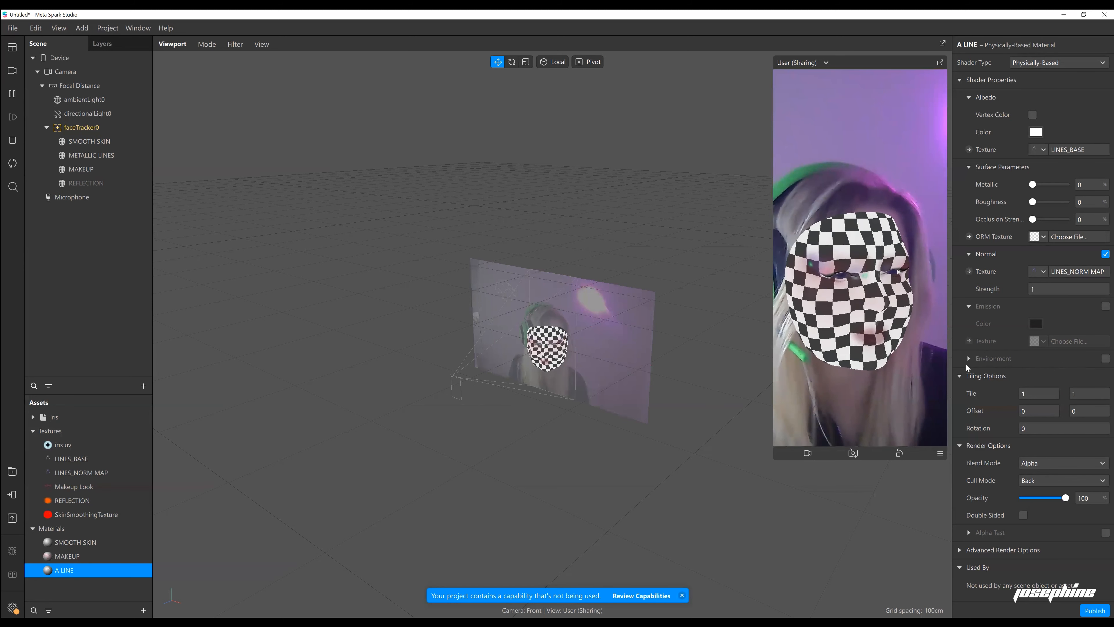
Enable the environment on the A LINE material and import Courtyard from the AR Library's Blender Environment Textures as its texture.
click(1105, 358)
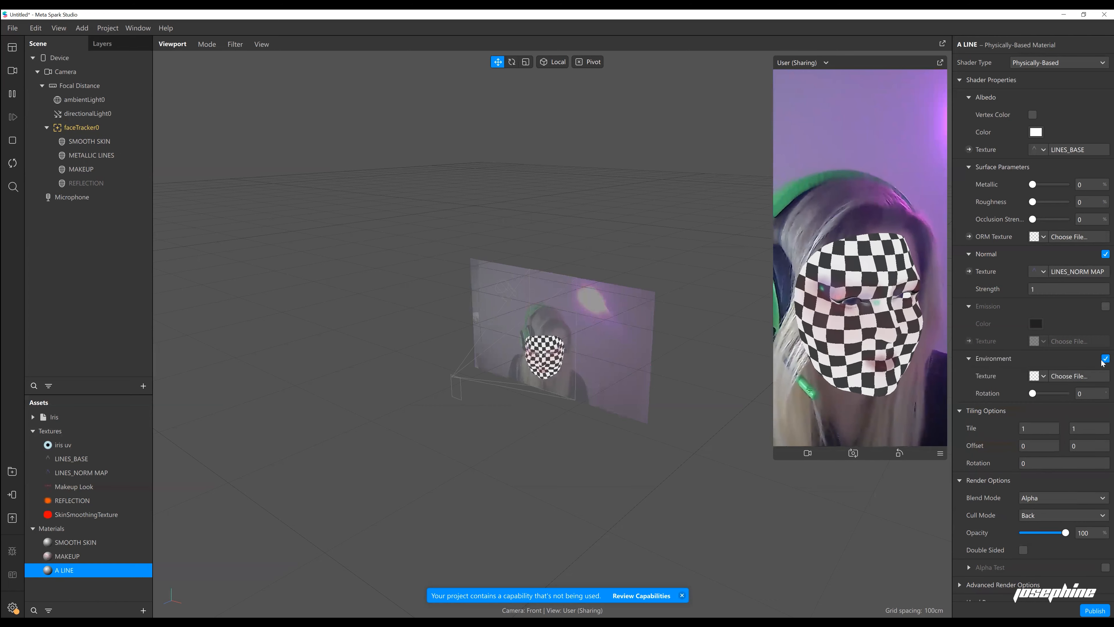
click(1046, 379)
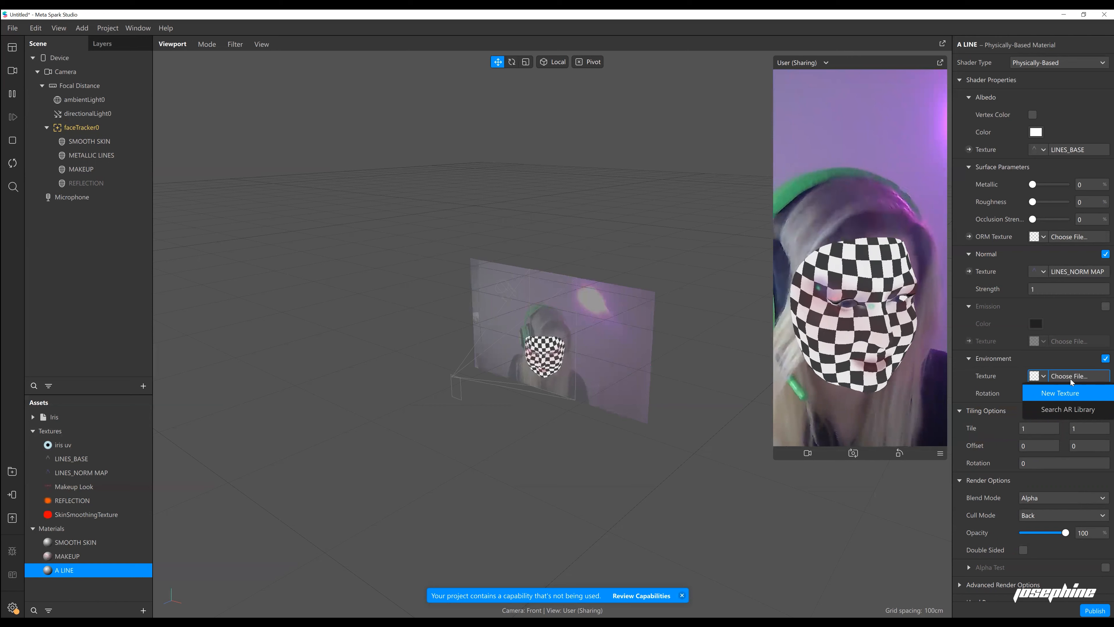
click(1058, 412)
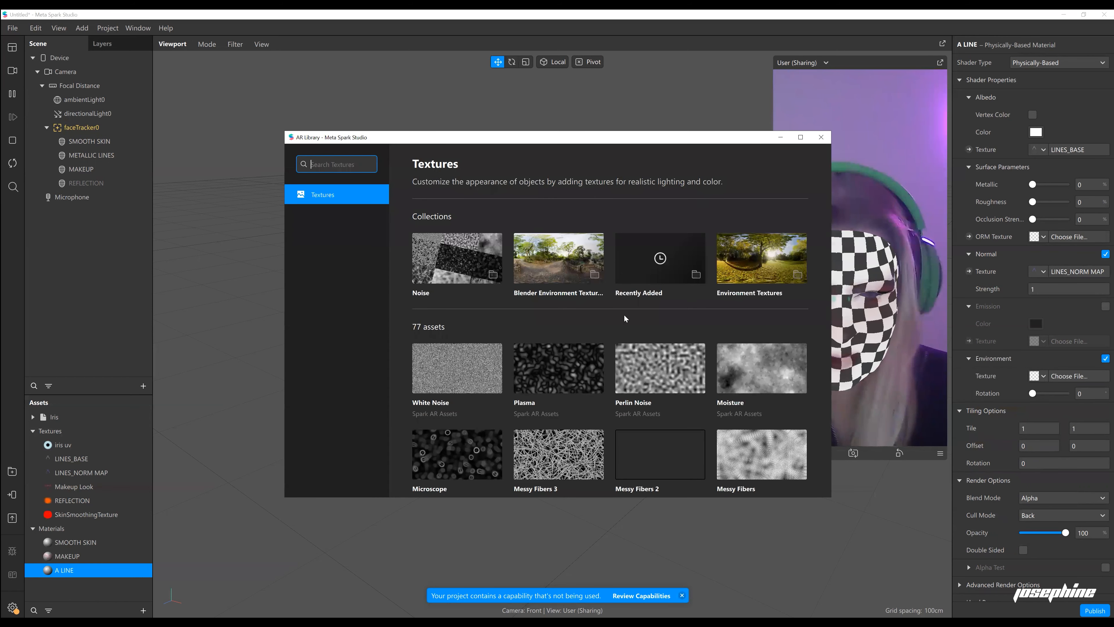
click(557, 272)
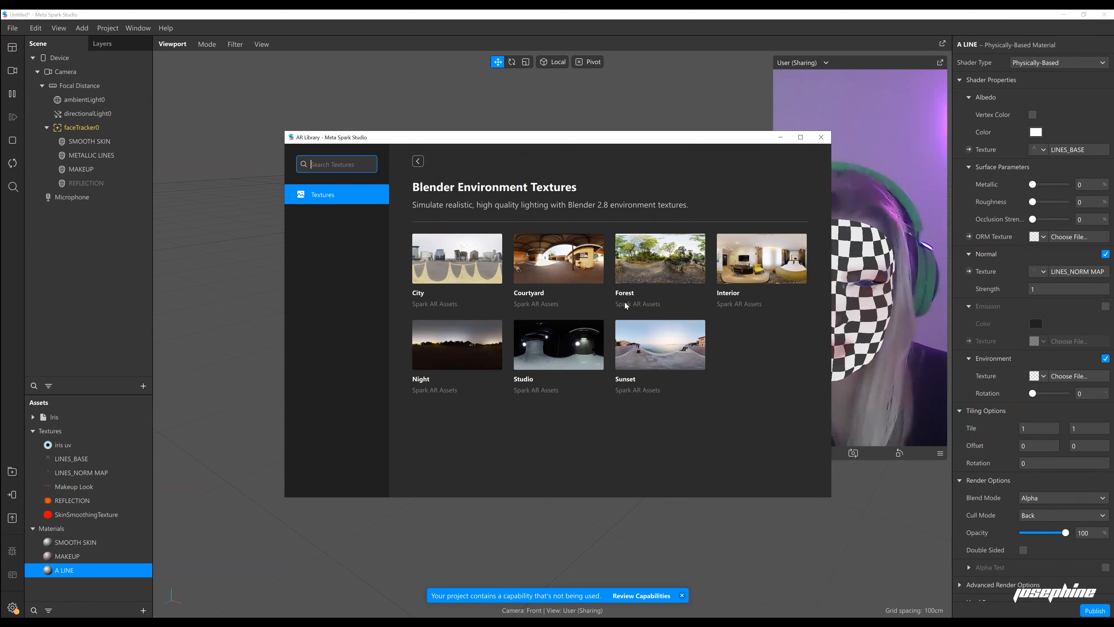
click(564, 264)
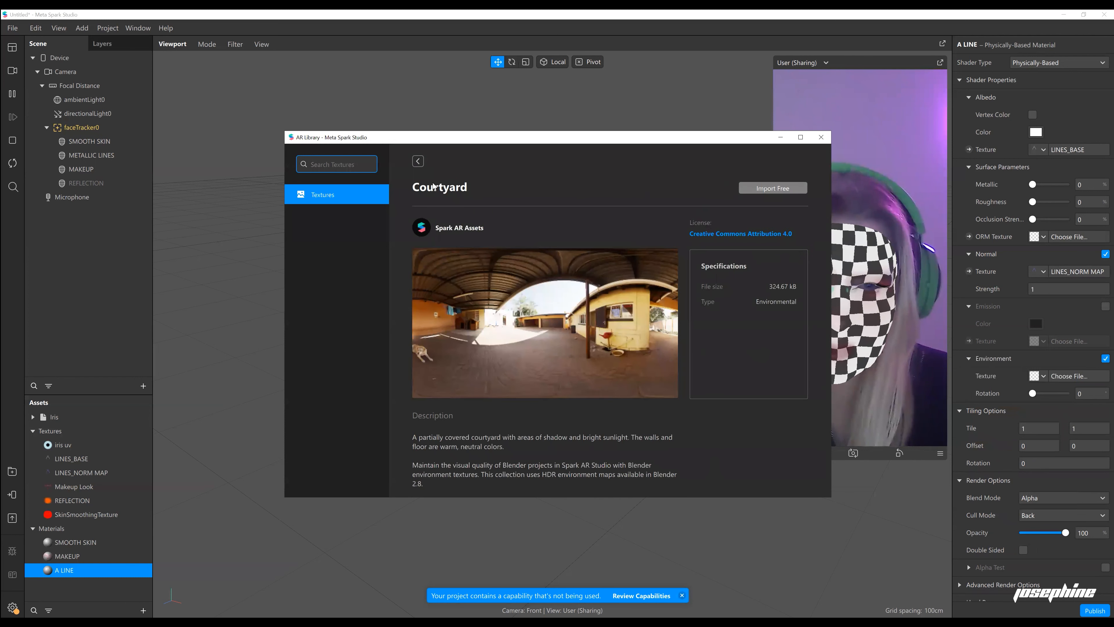
click(419, 163)
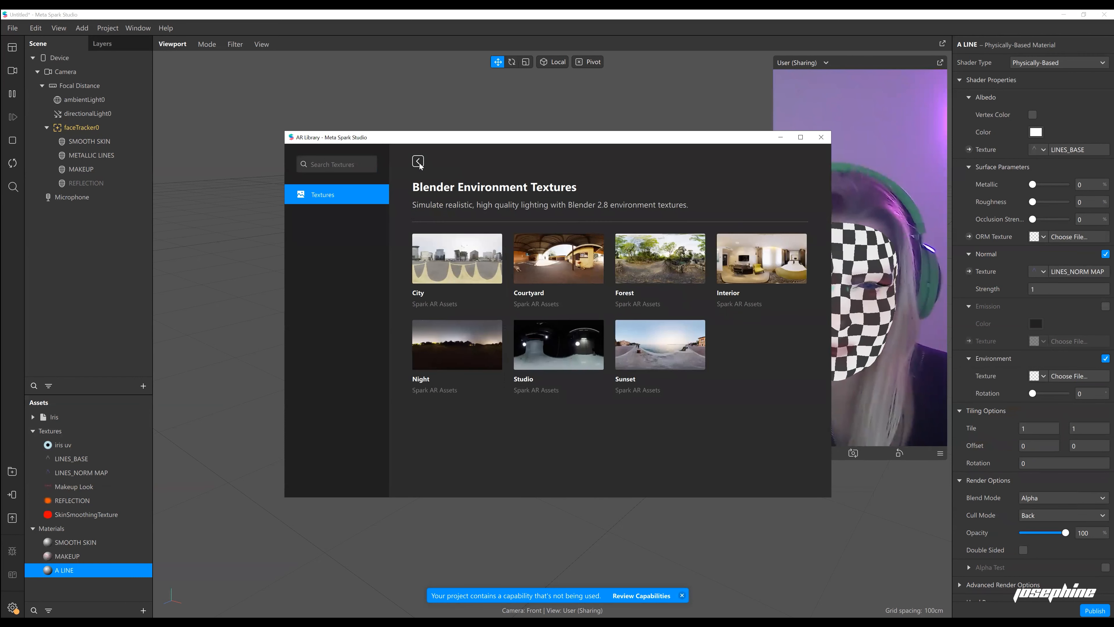
click(550, 266)
click(760, 187)
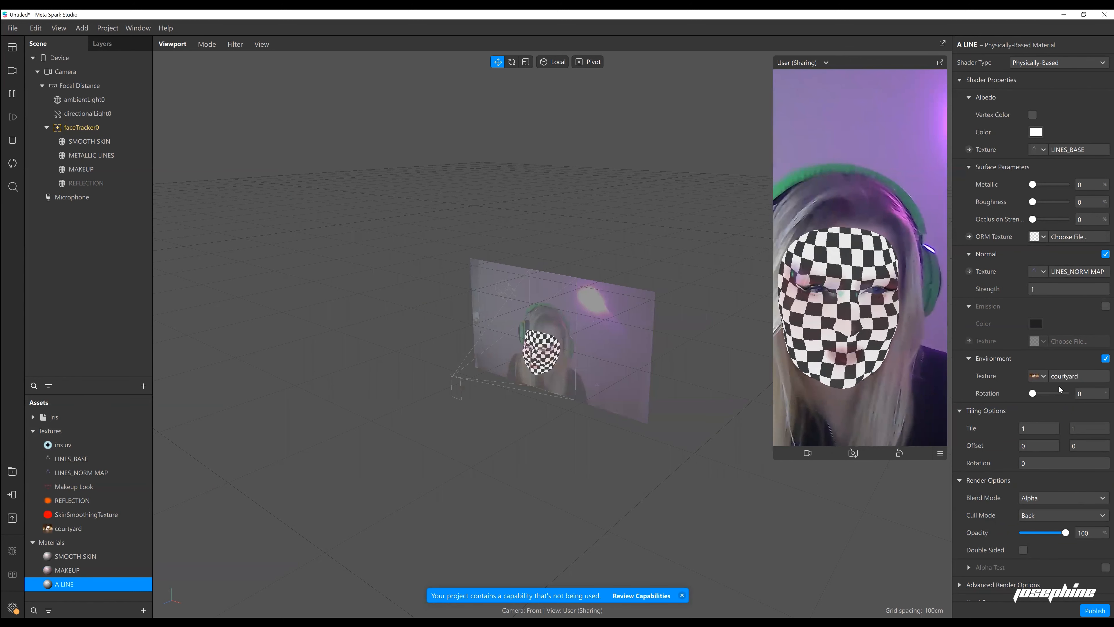
Assign the A LINE material to the METALLIC LINES face mesh.
click(109, 158)
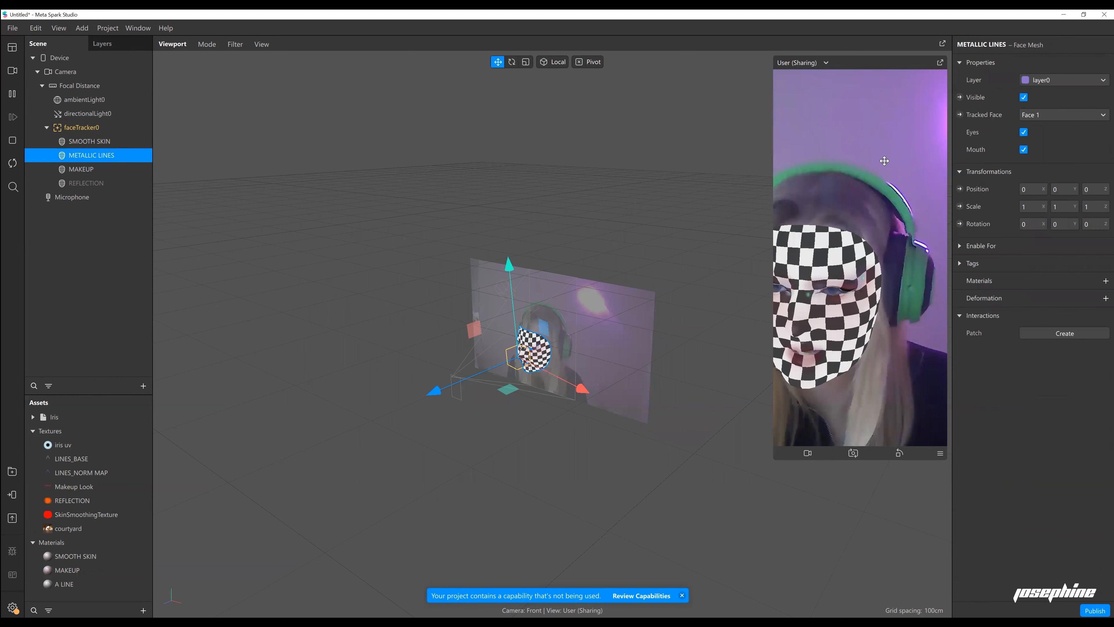
click(1106, 281)
click(1057, 346)
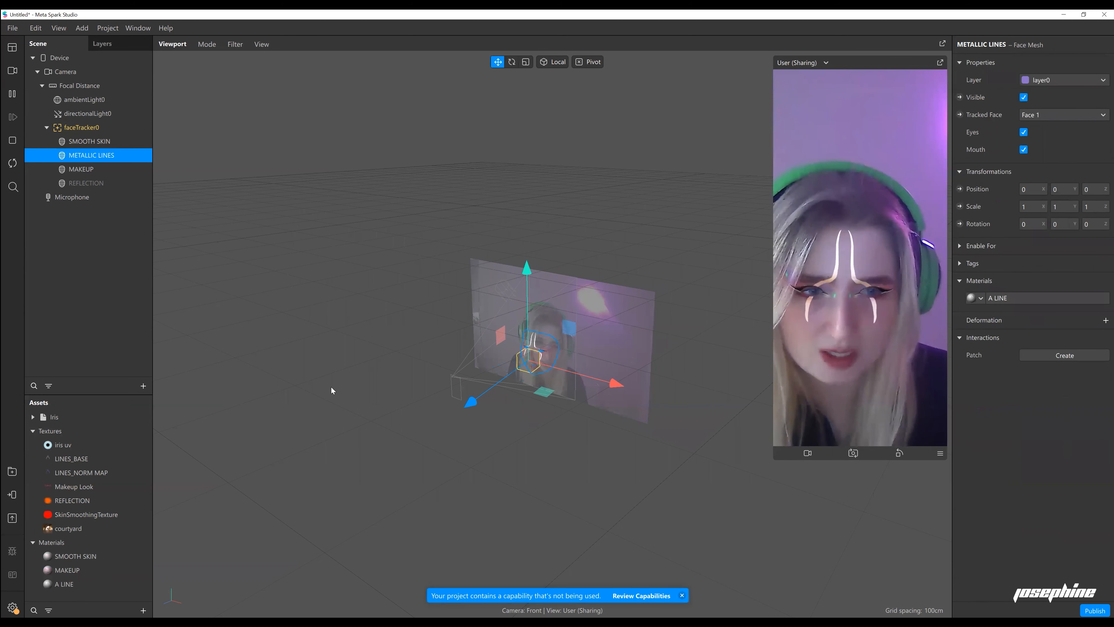
Replace the A LINE material's environment texture with City from the AR Library's Blender Environment Textures.
double_click(85, 584)
click(969, 325)
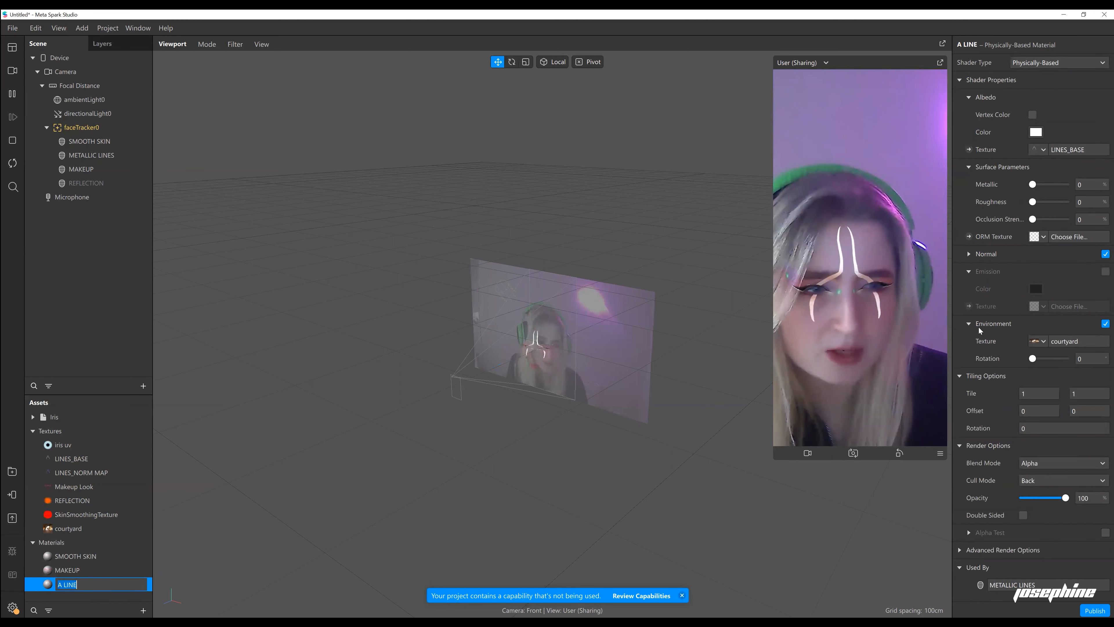
click(1045, 342)
click(1061, 392)
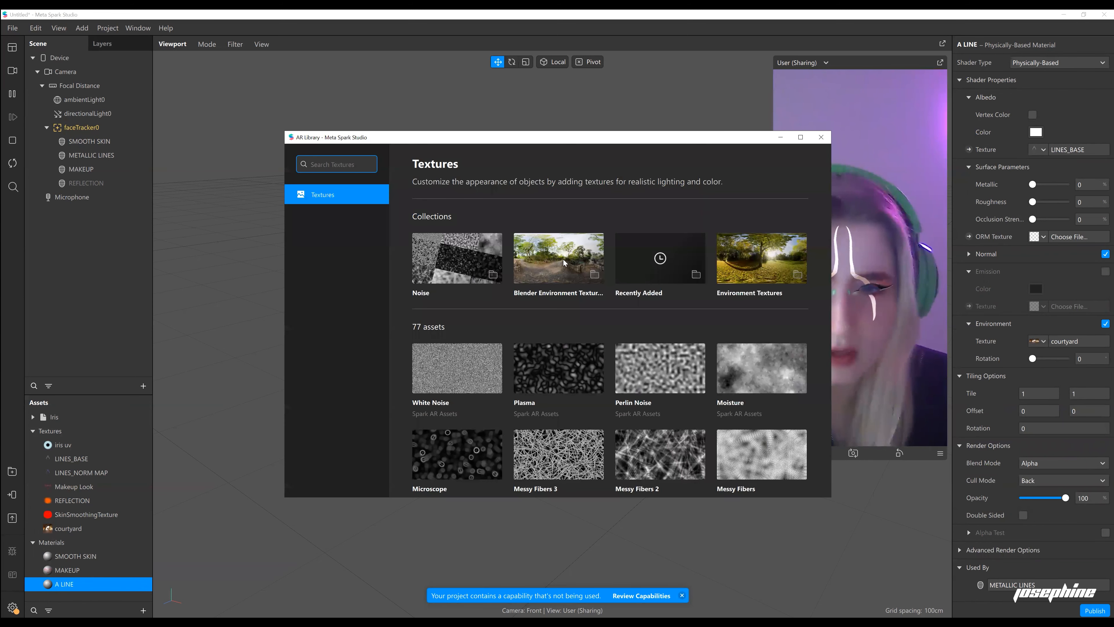
click(564, 259)
click(456, 267)
click(771, 189)
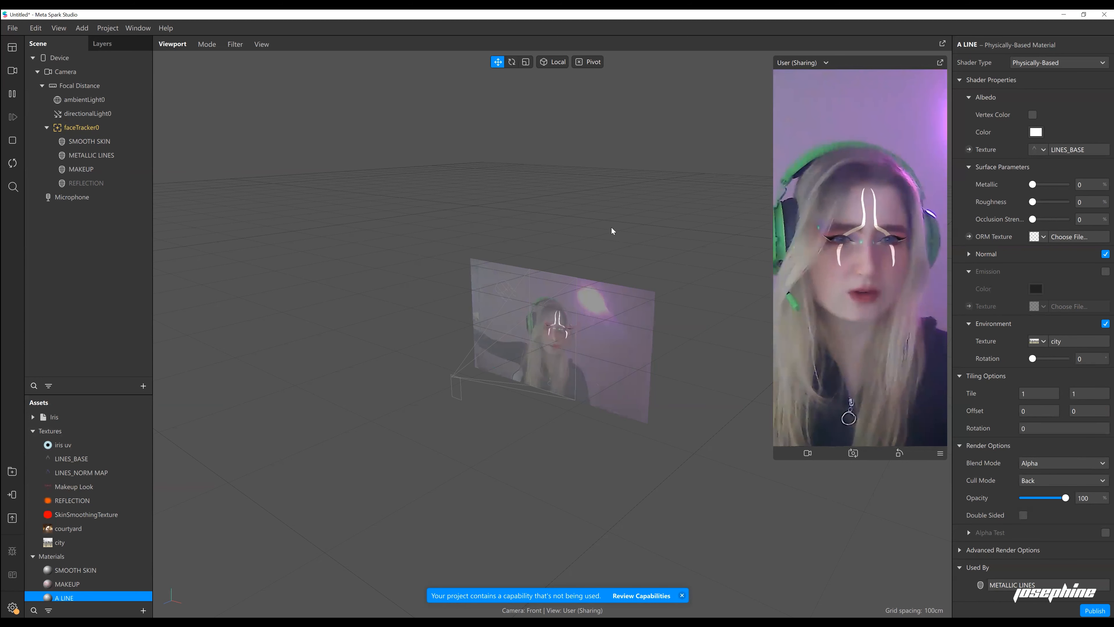
Preview the face lines on several real-time simulation faces, and return to the HD Web Camera feed.
click(13, 71)
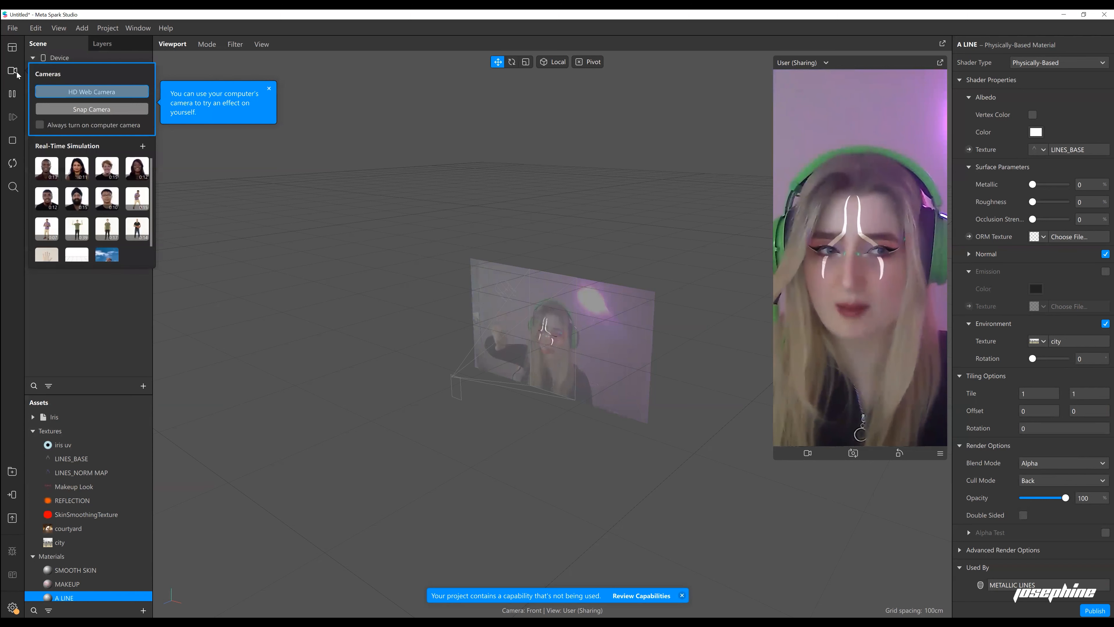
click(52, 172)
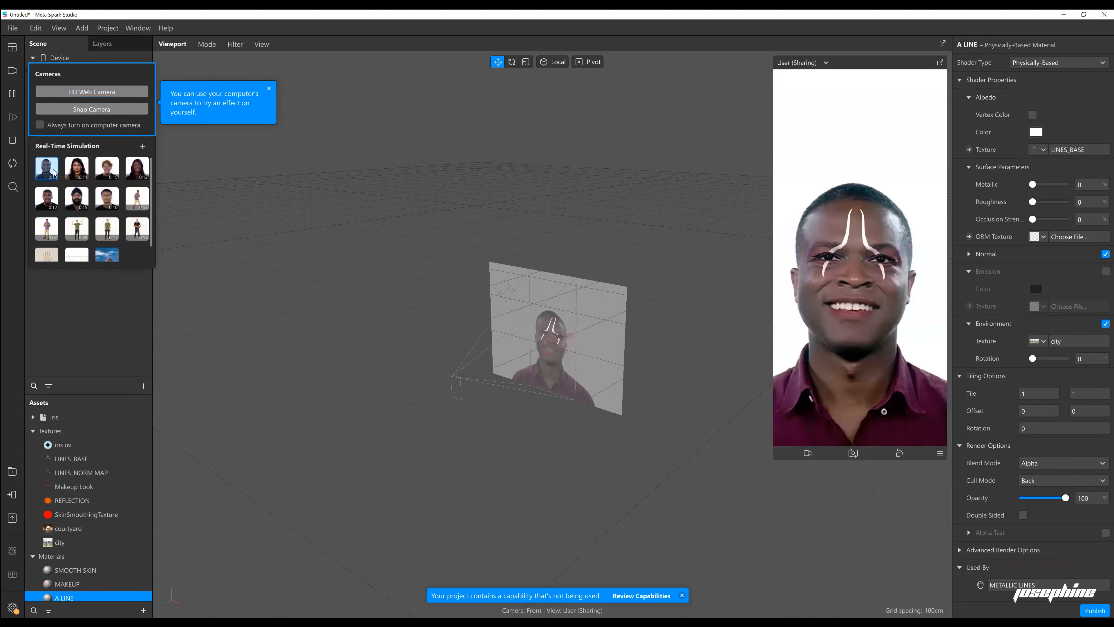
click(79, 173)
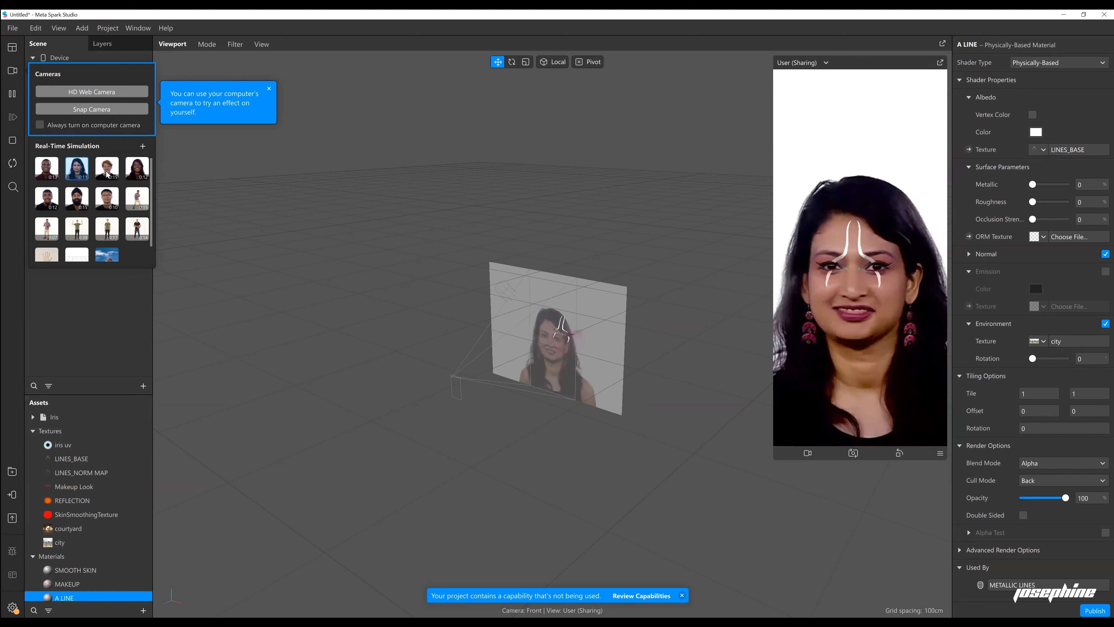
click(107, 174)
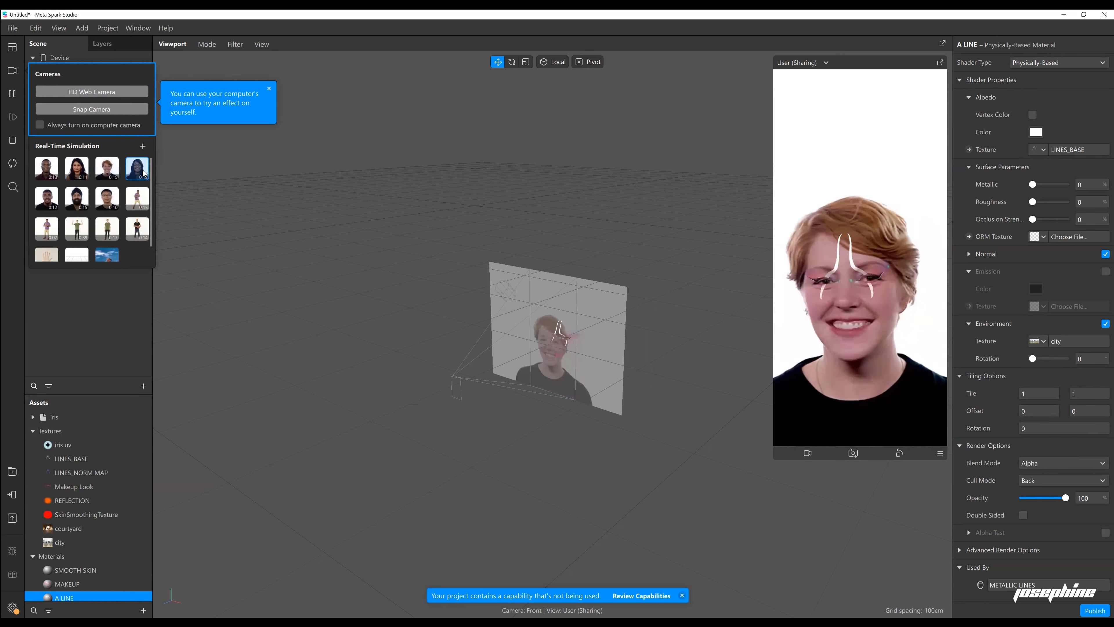
click(45, 200)
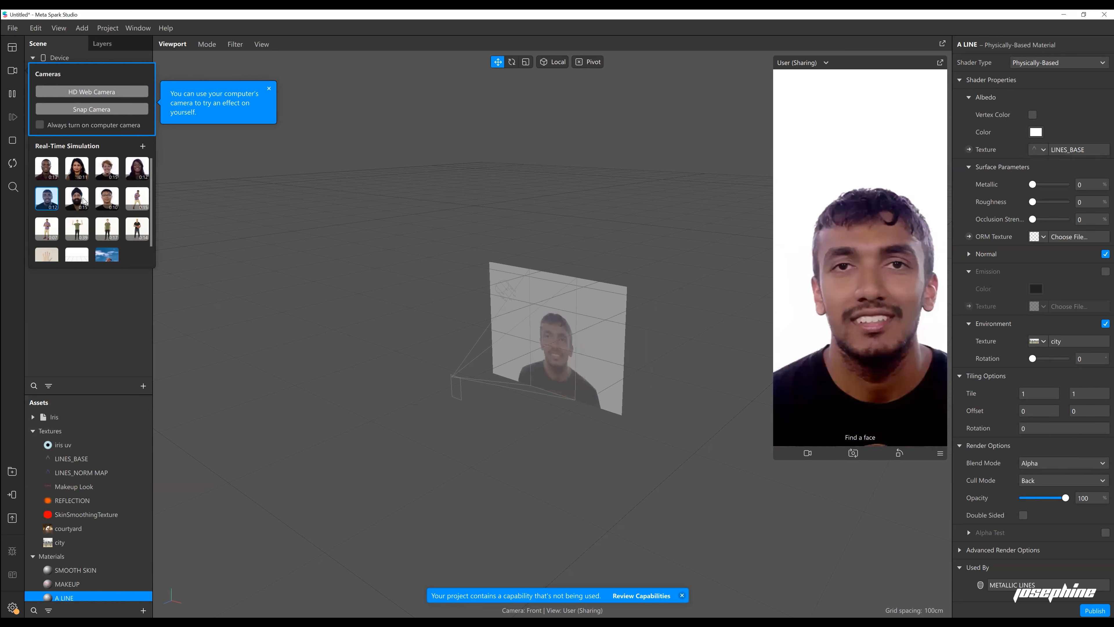
click(81, 205)
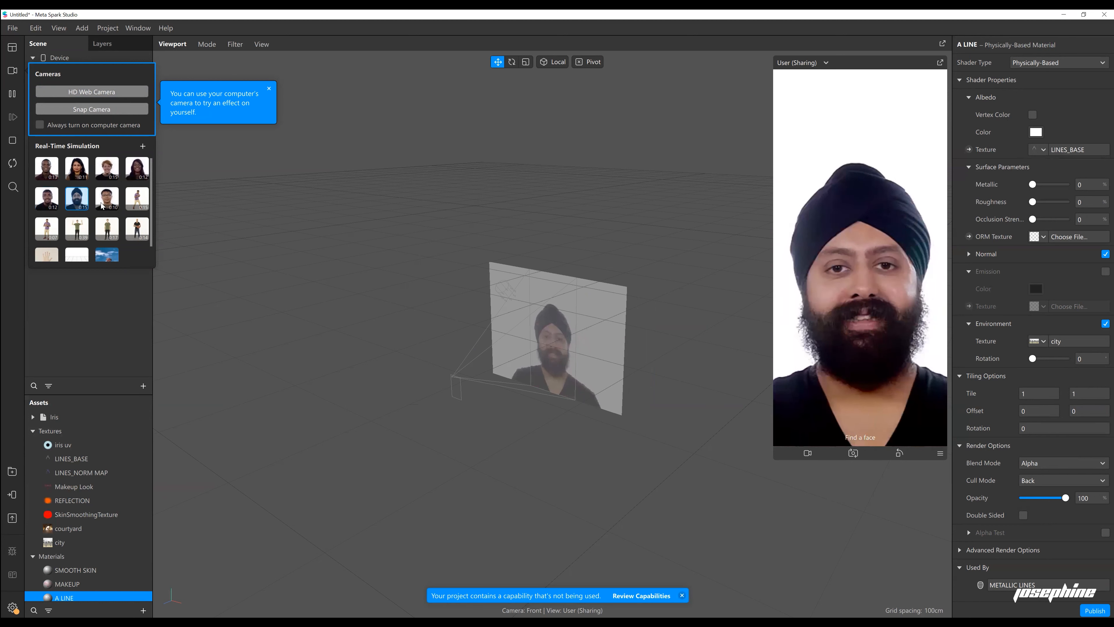
click(110, 203)
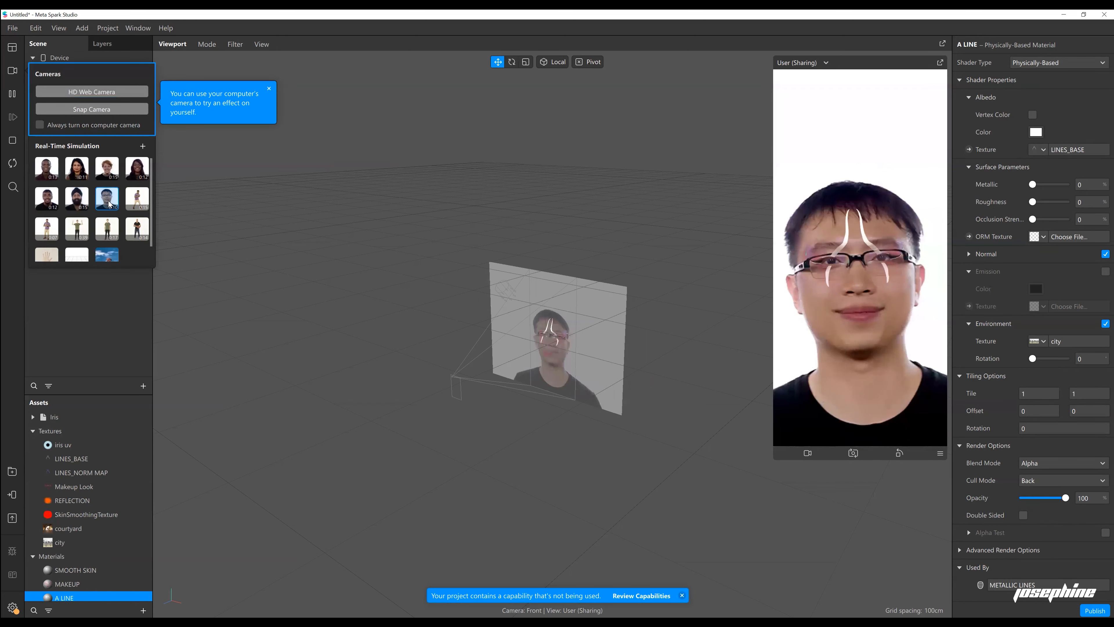
click(112, 172)
click(55, 169)
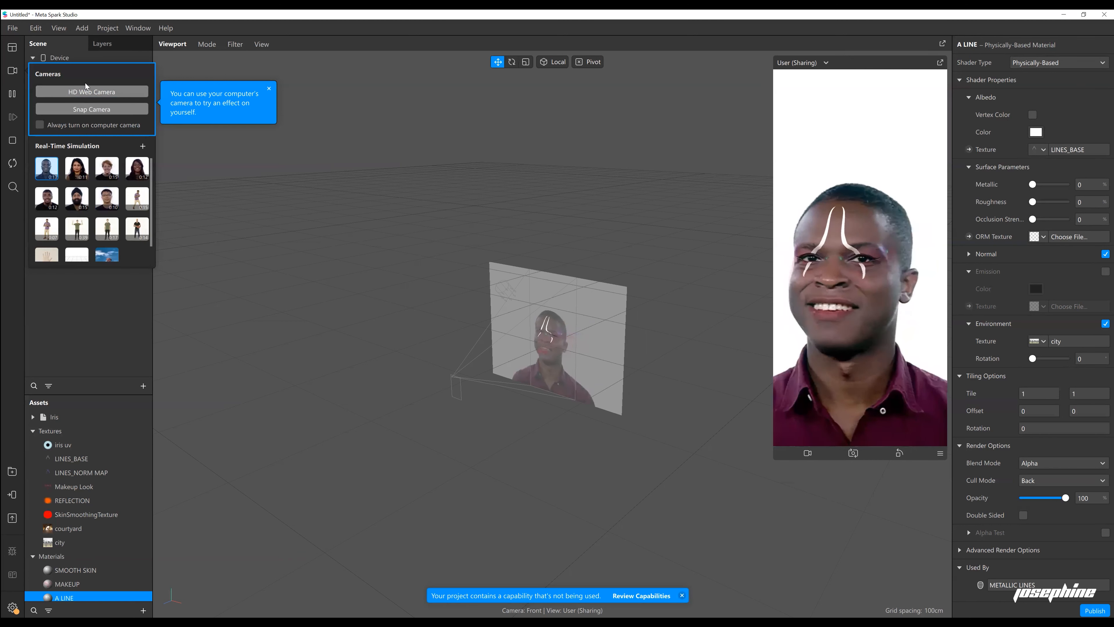
click(104, 92)
click(352, 183)
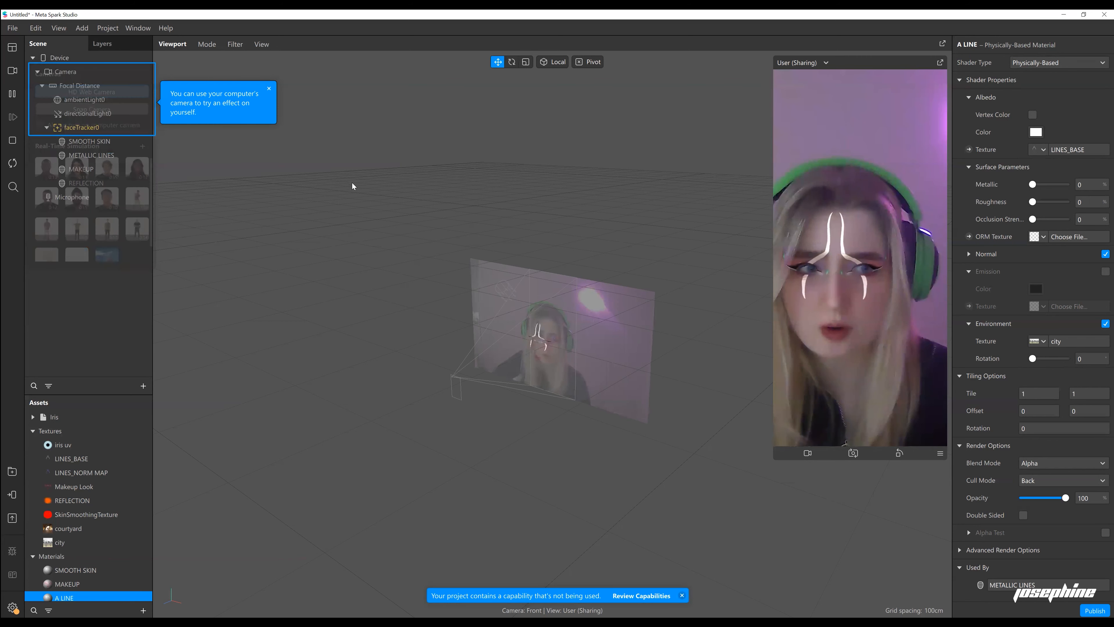
Replace the A LINE material's environment texture with Sunset from the AR Library's Blender Environment Textures.
scroll(87, 545, down, 1)
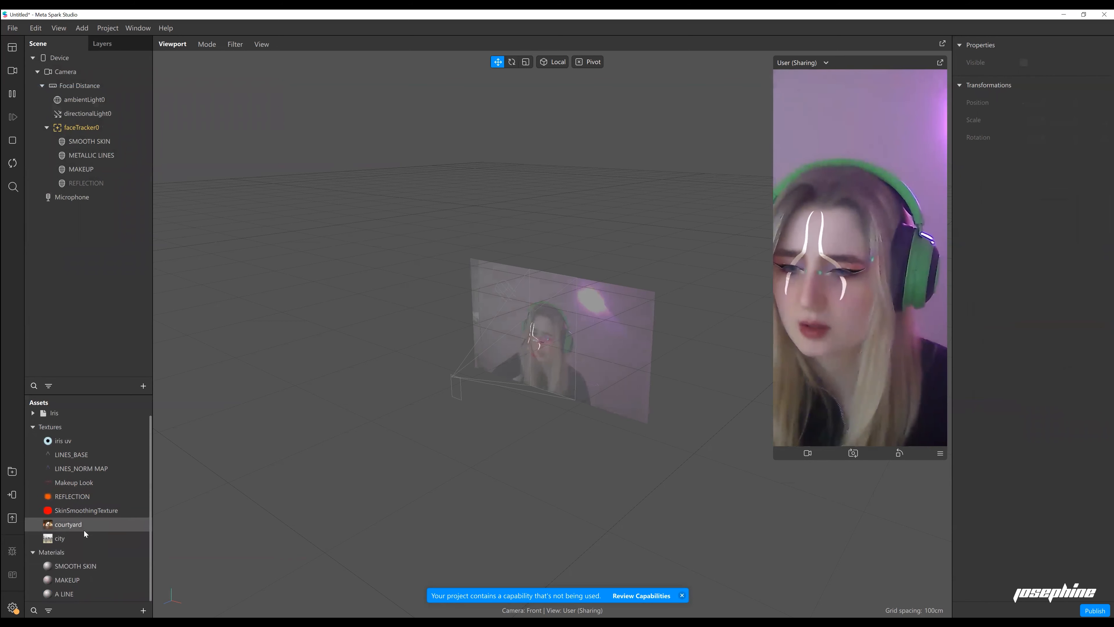
click(83, 536)
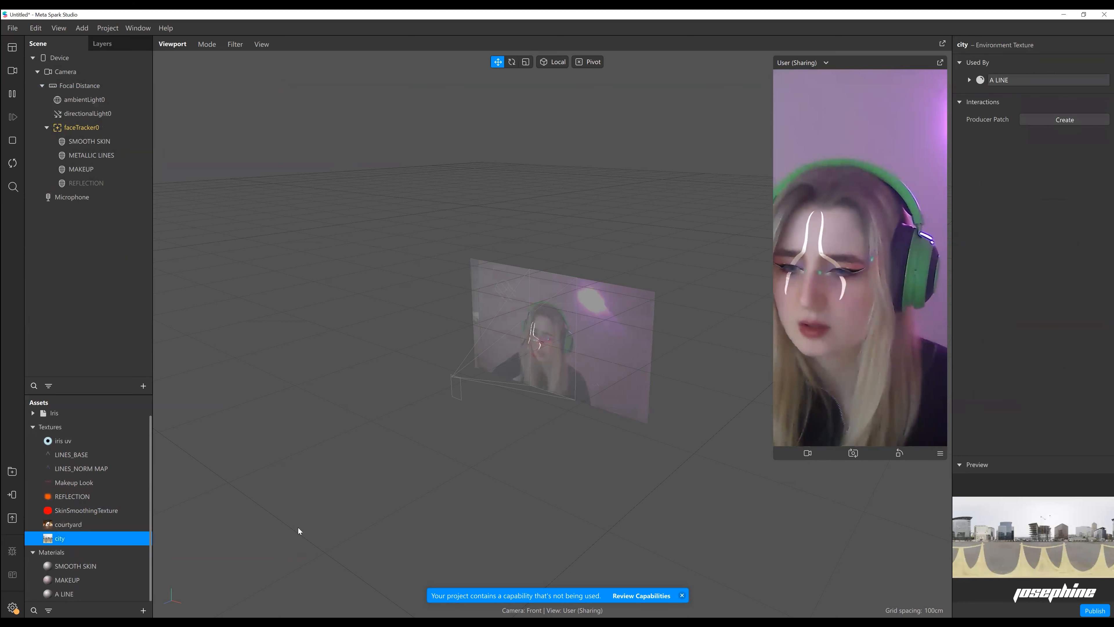
click(87, 590)
click(970, 324)
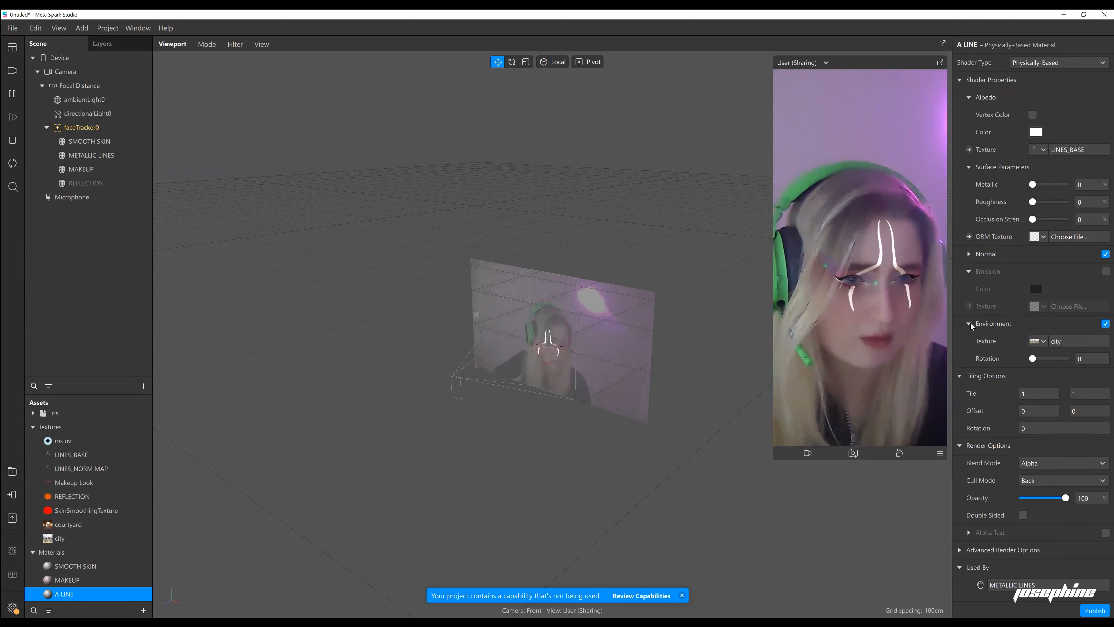
click(1038, 342)
click(1064, 409)
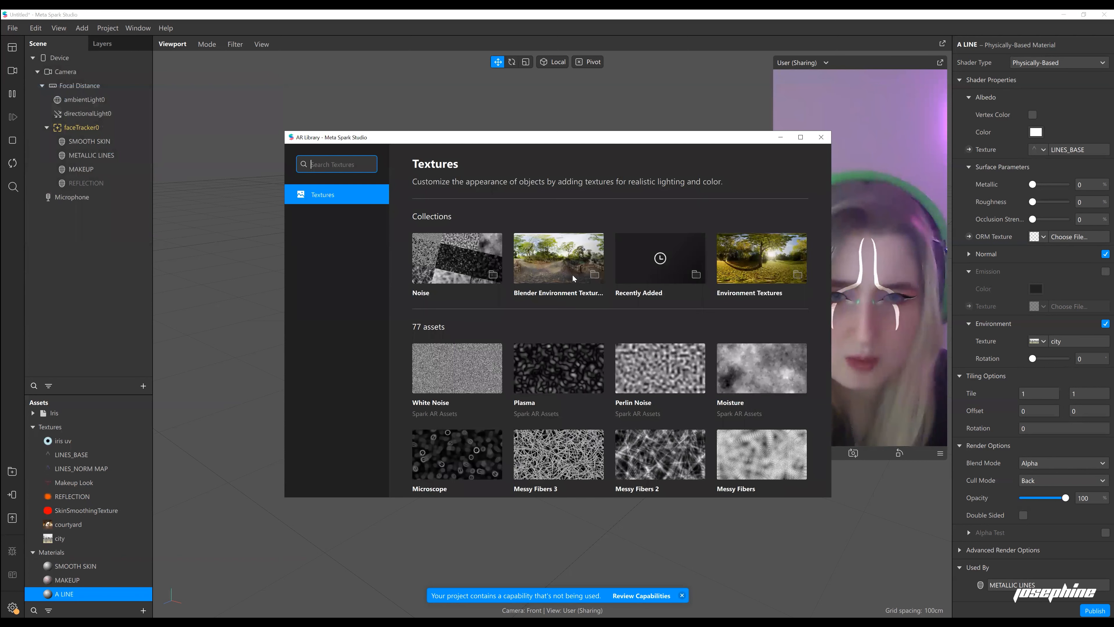
click(567, 275)
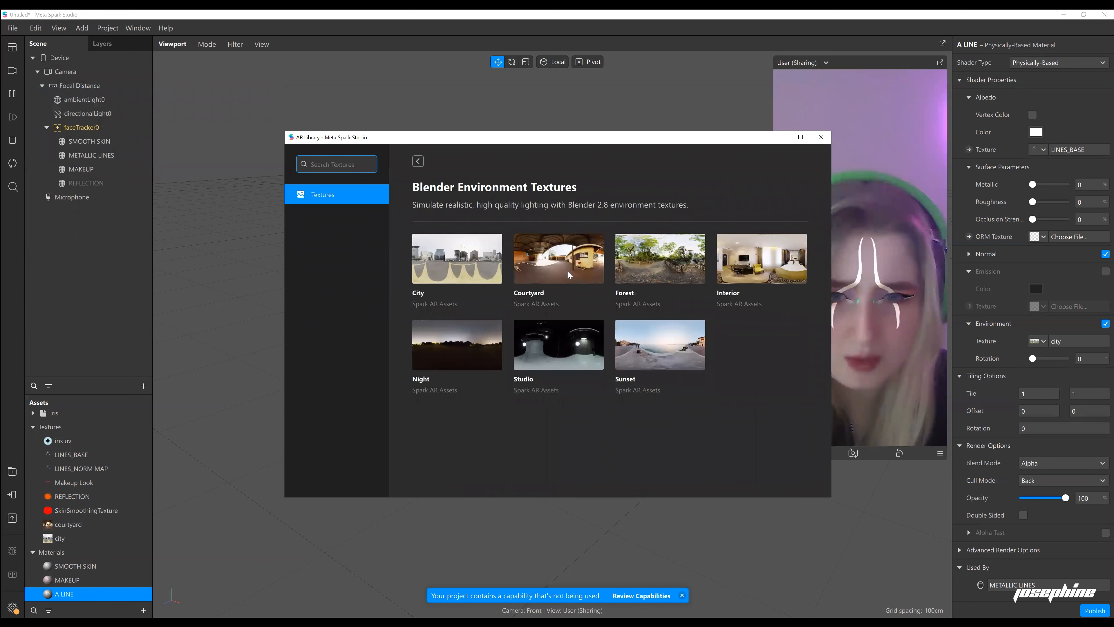
click(560, 342)
click(419, 161)
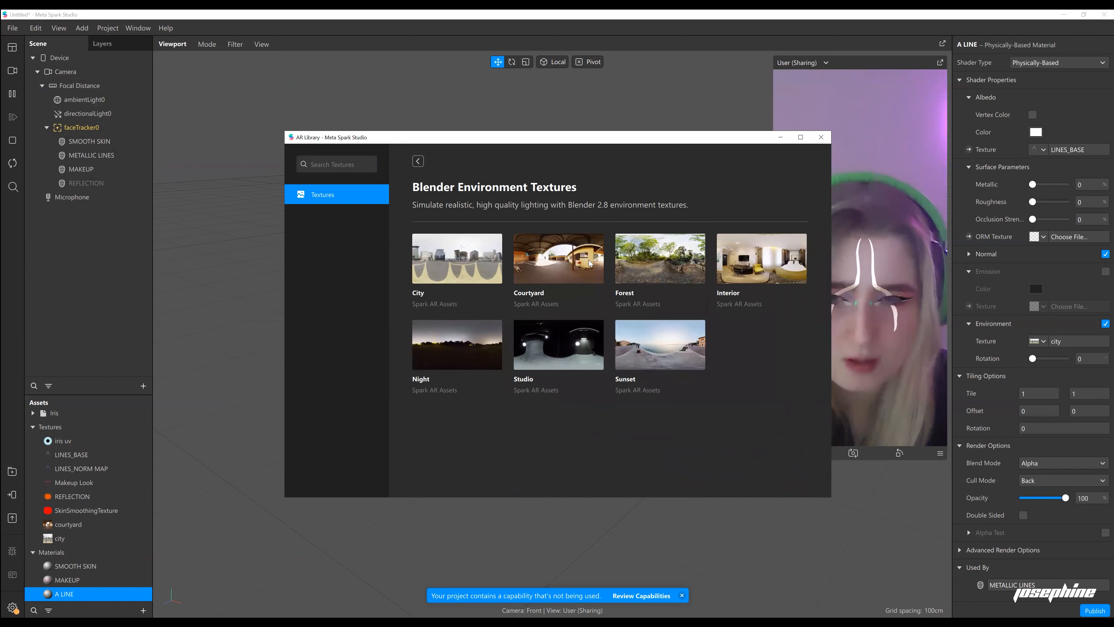
click(667, 354)
click(772, 192)
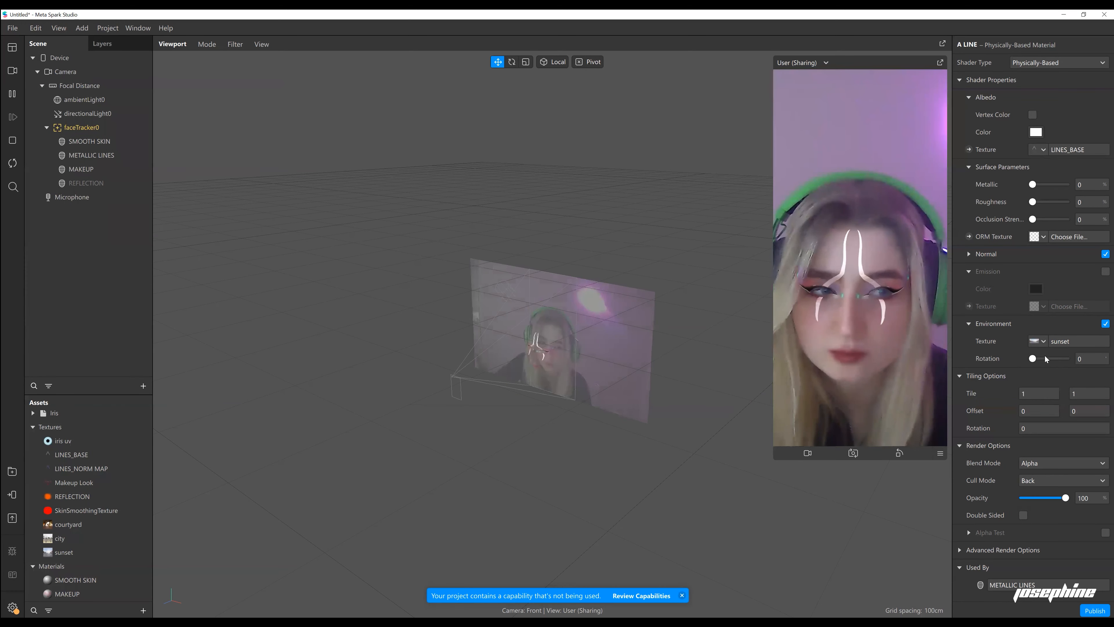
Set the A LINE material's metallic value to 93% and its environment rotation to 82.
drag(1042, 362, 1037, 363)
mouse_move(1038, 185)
mouse_down()
mouse_move(1062, 185)
mouse_move(1048, 185)
mouse_up()
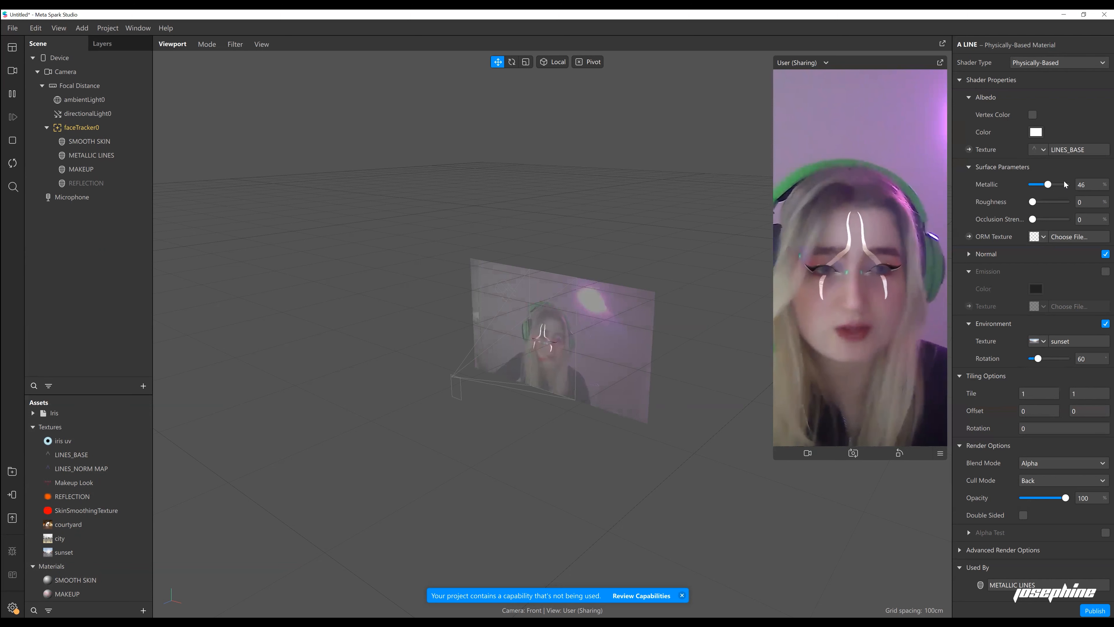
drag(1050, 186, 1063, 186)
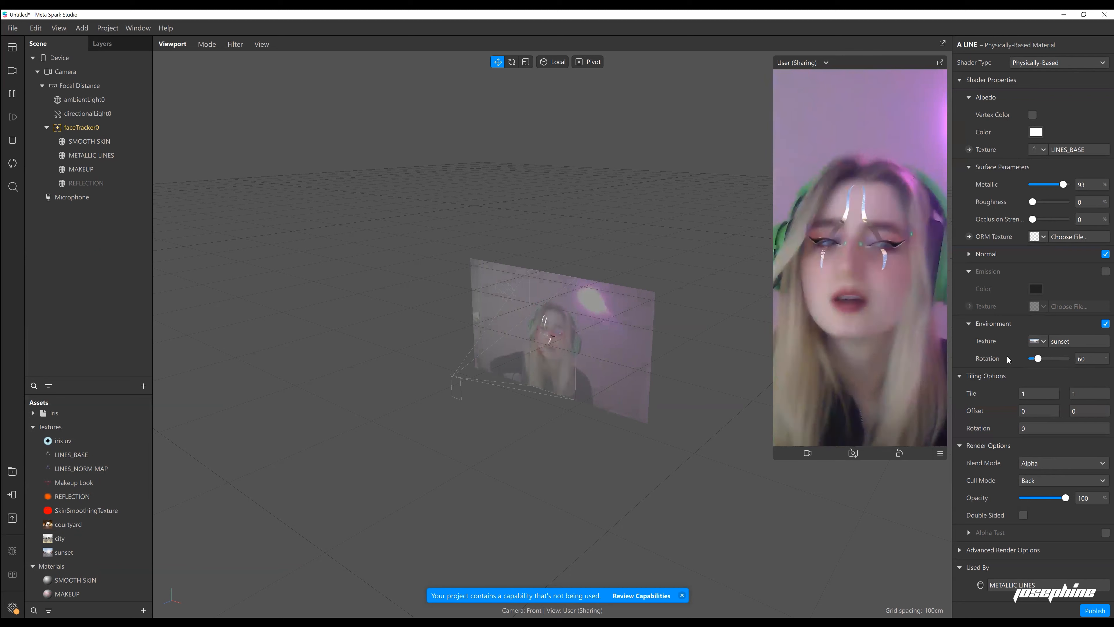
drag(1047, 358, 1039, 359)
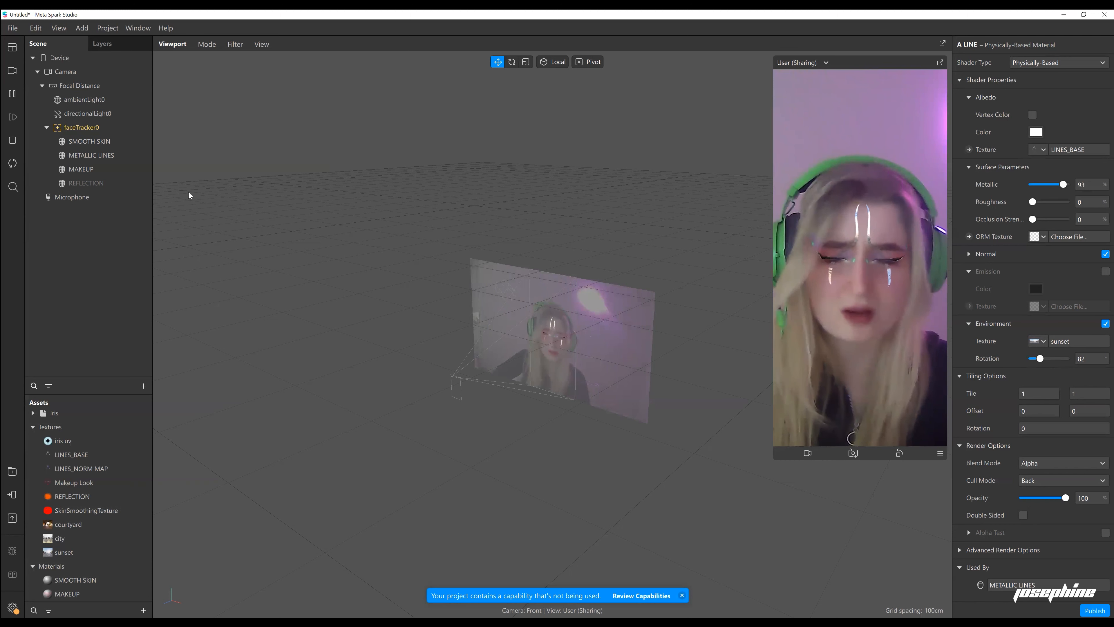
Make the REFLECTION face mesh visible and create a new material named REFLECTION.
click(82, 184)
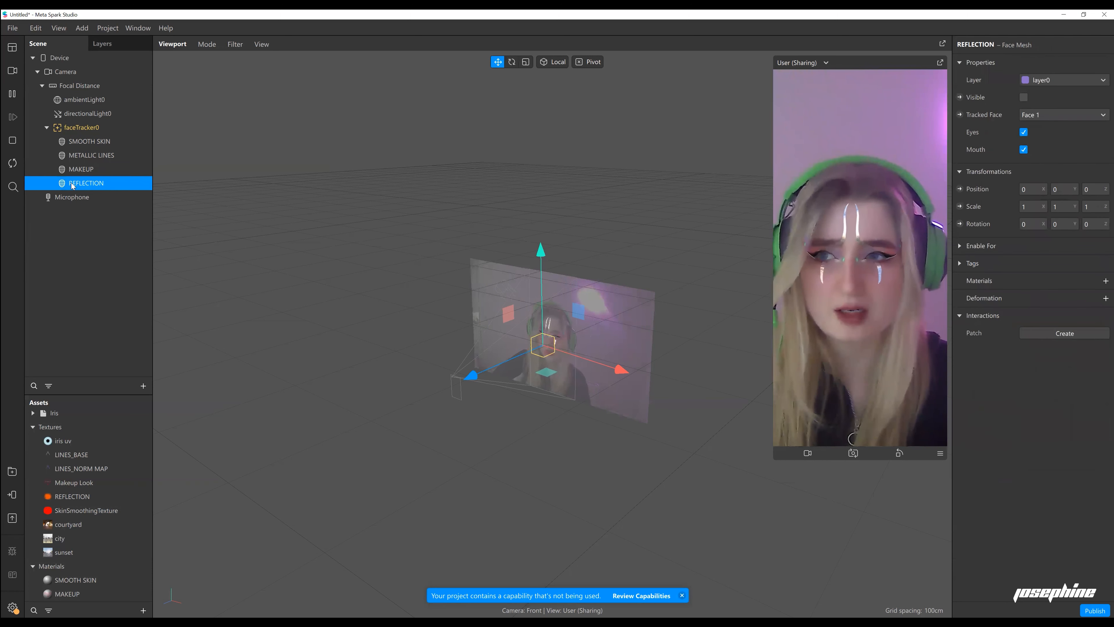
click(1023, 98)
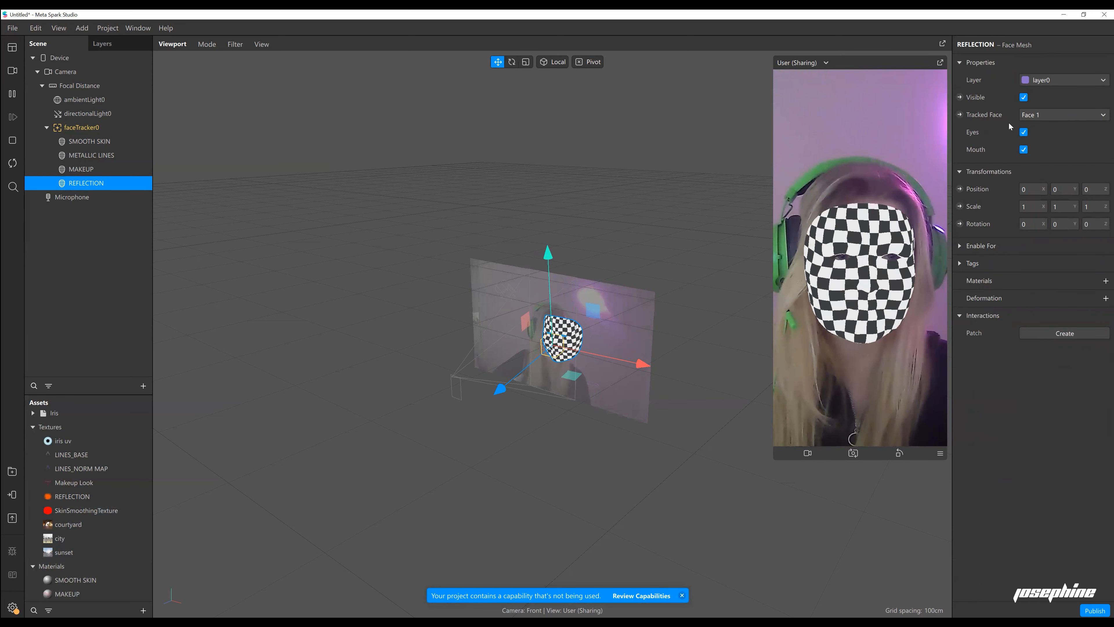
scroll(95, 570, down, 1)
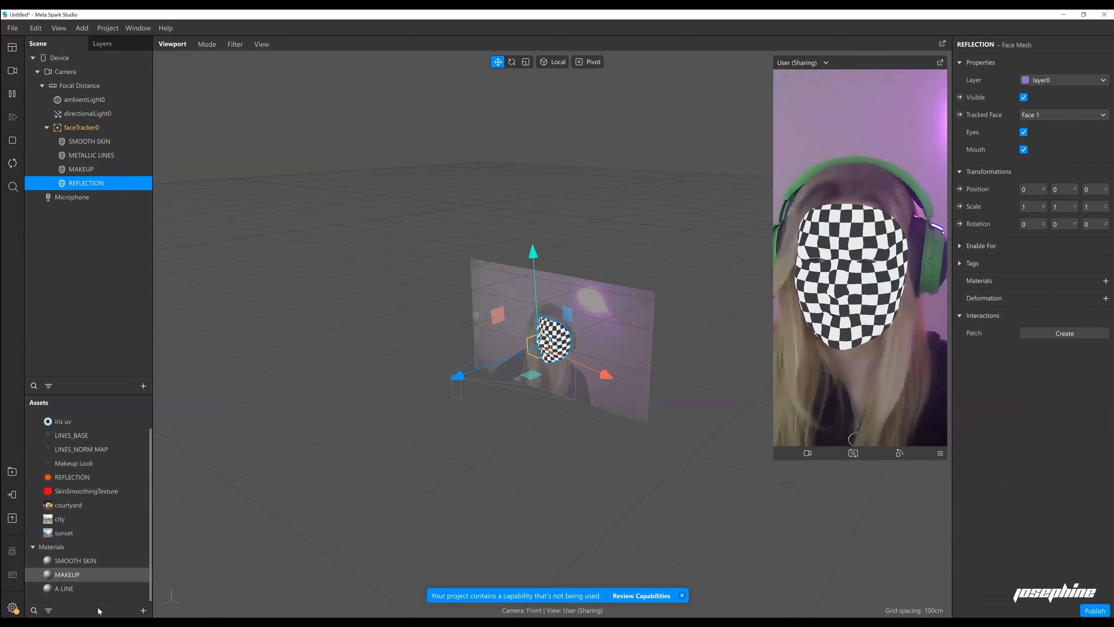
click(144, 610)
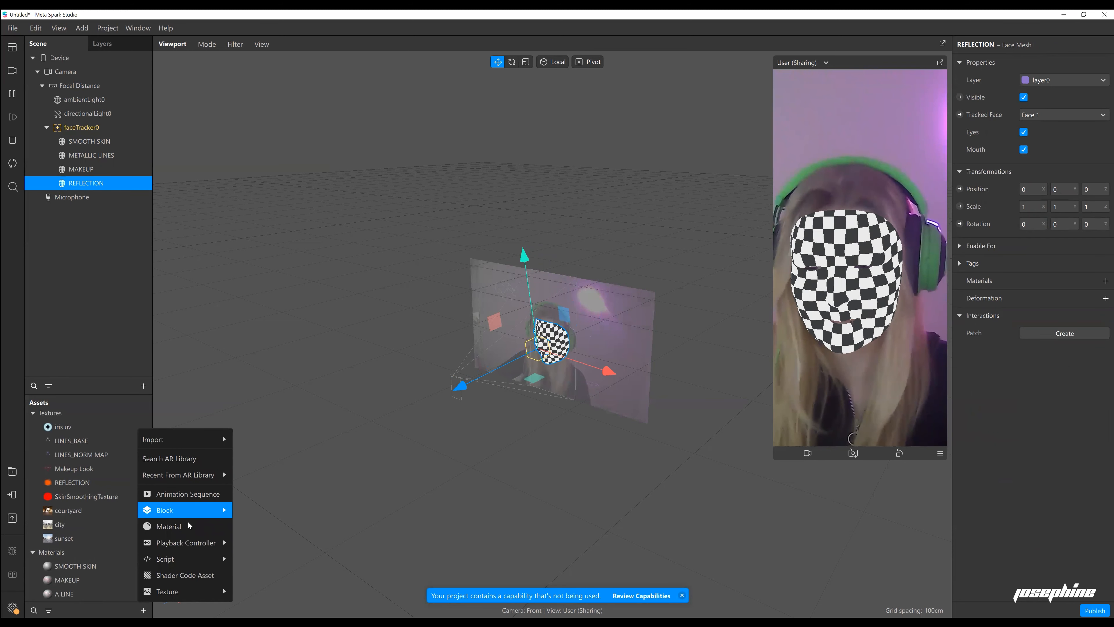
click(183, 530)
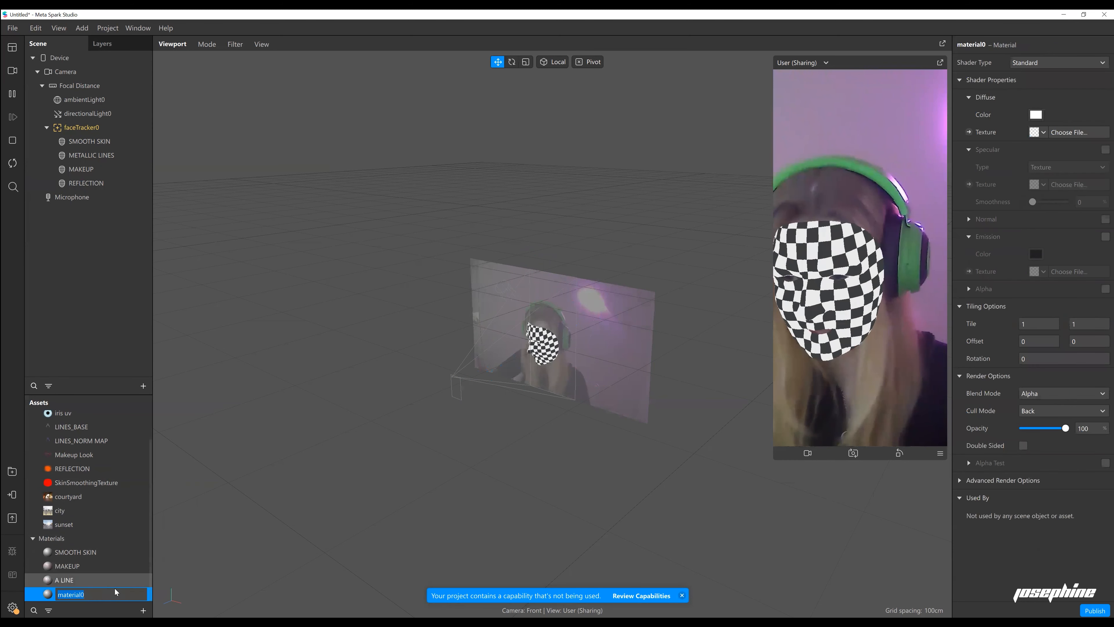
text(RE)
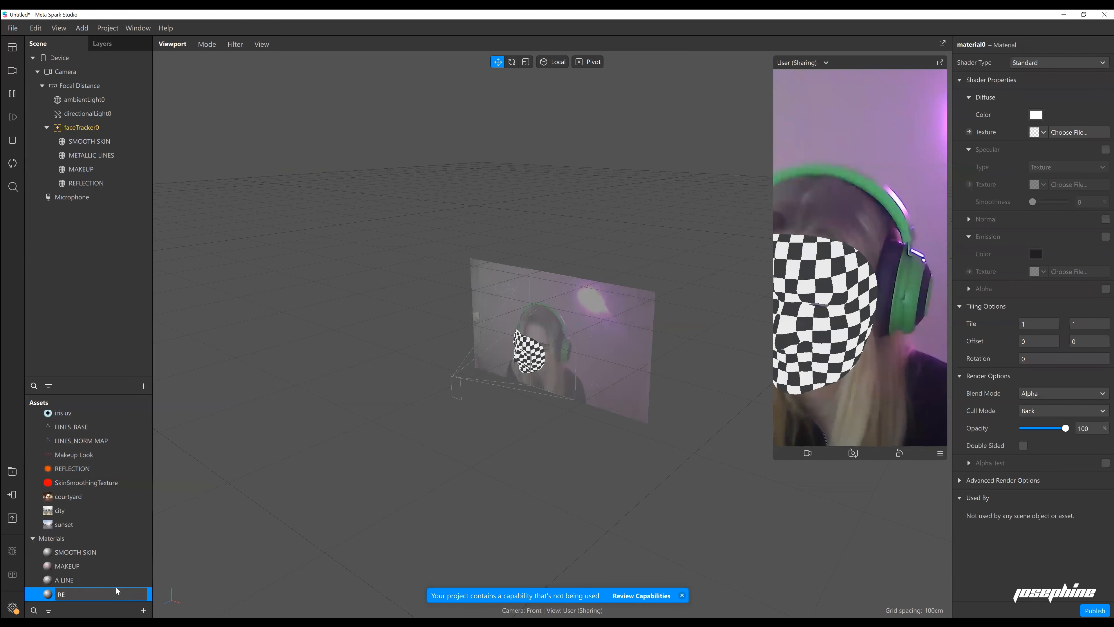
text(FLECTION)
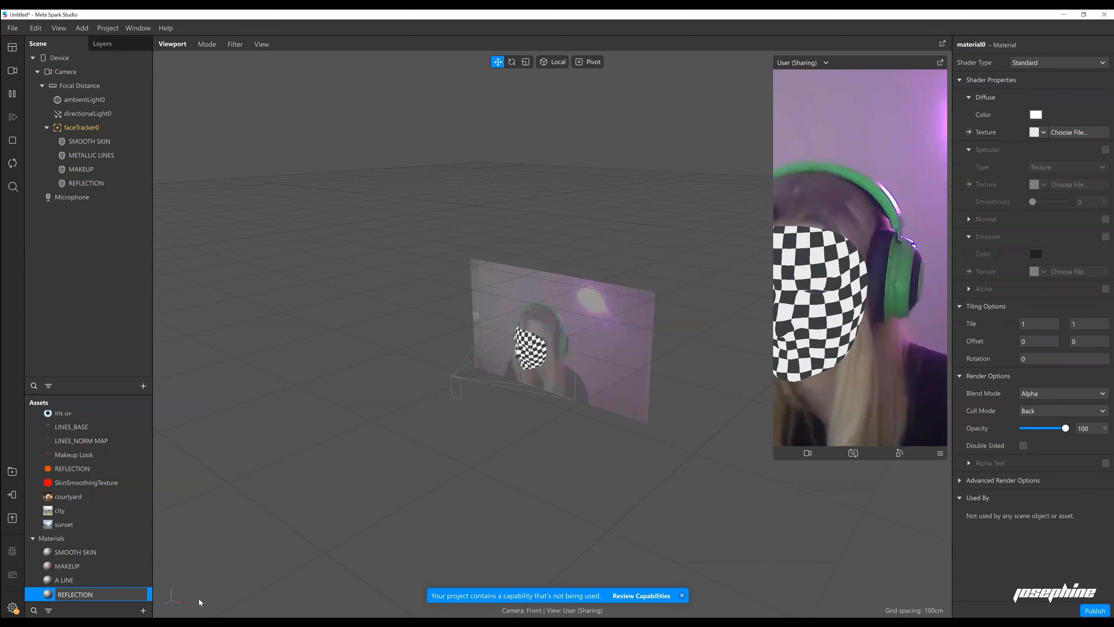
key(Return)
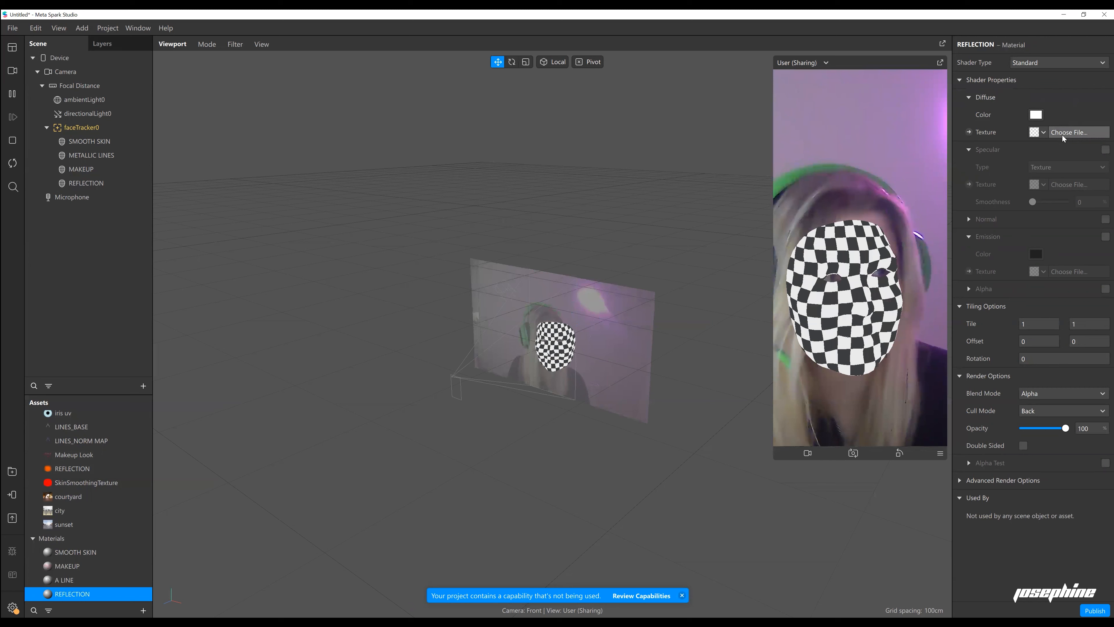
Change the REFLECTION material's shader to Physically-Based and use the REFLECTION texture for its albedo.
click(1033, 62)
click(1059, 88)
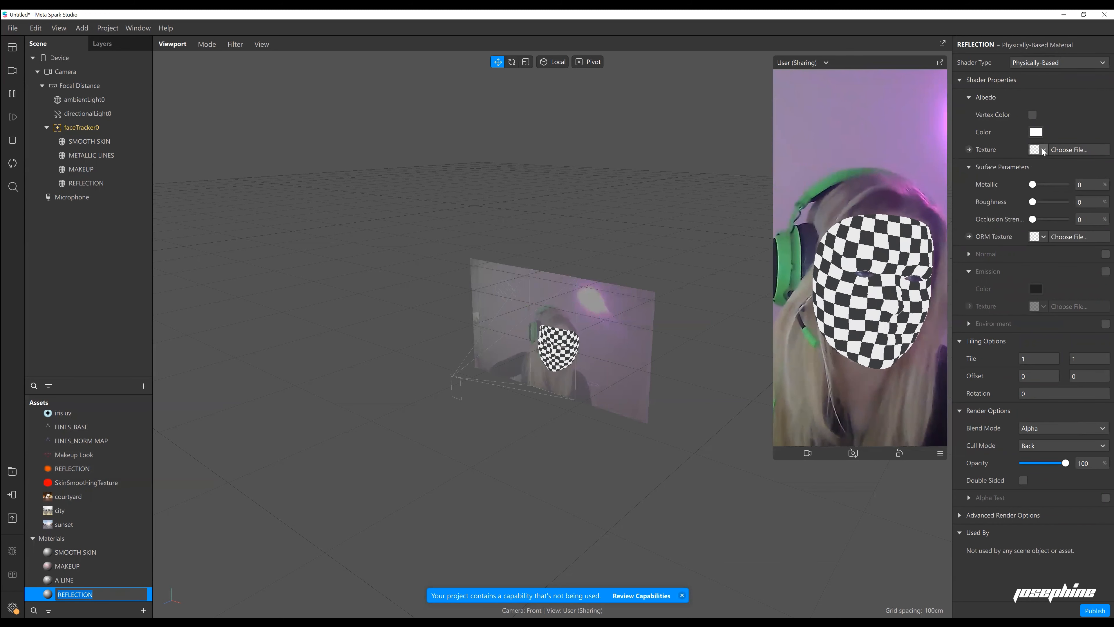
click(1044, 150)
click(1049, 233)
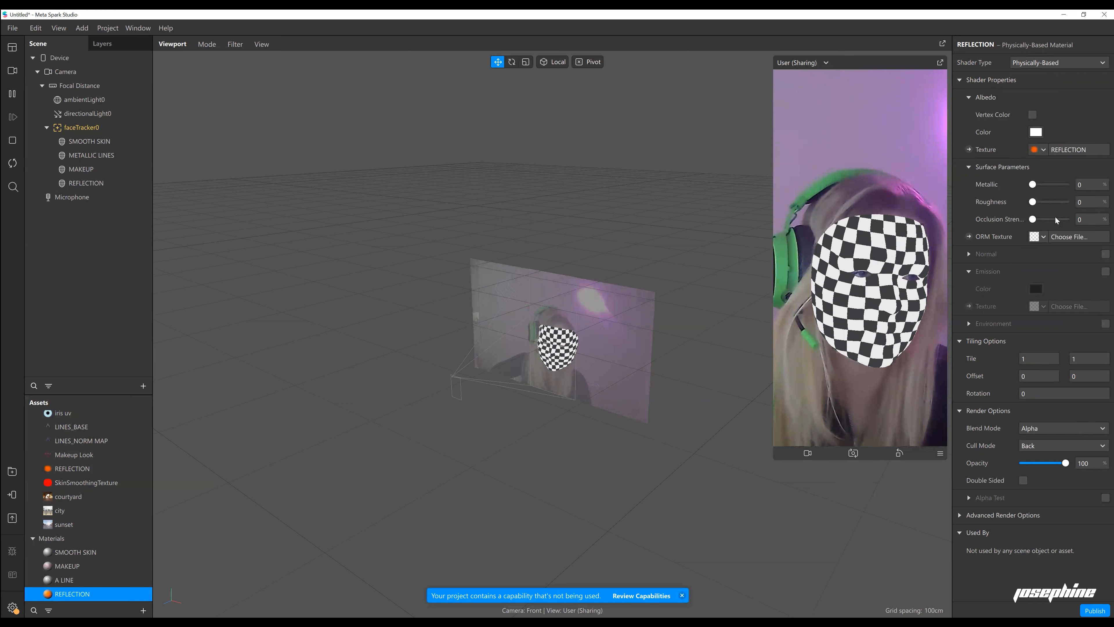
Assign the REFLECTION material to the REFLECTION face mesh.
click(105, 184)
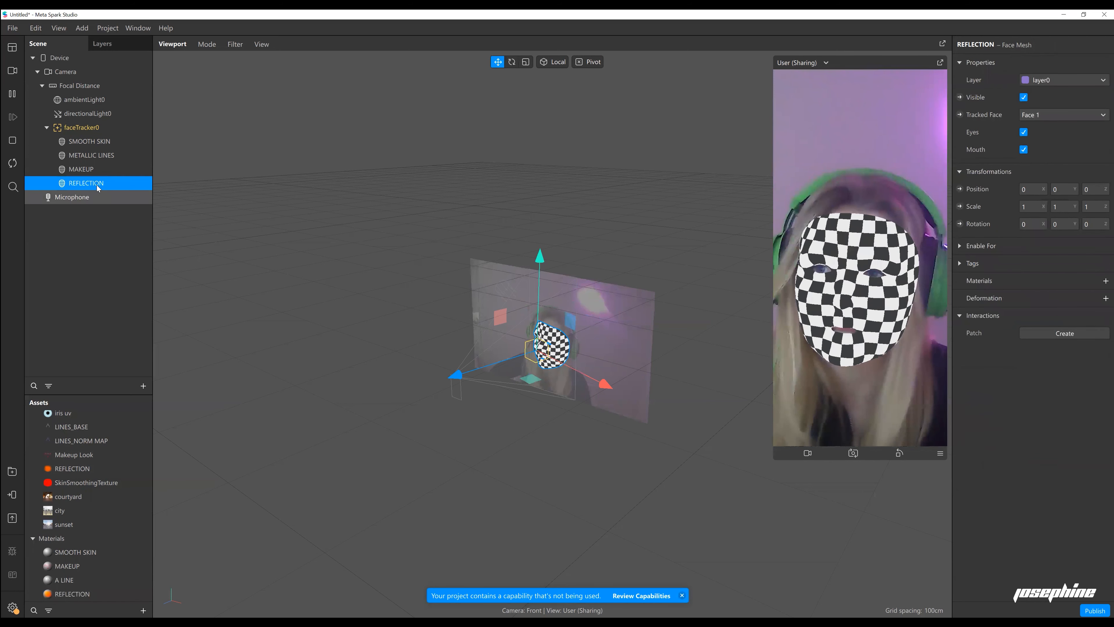
click(1106, 281)
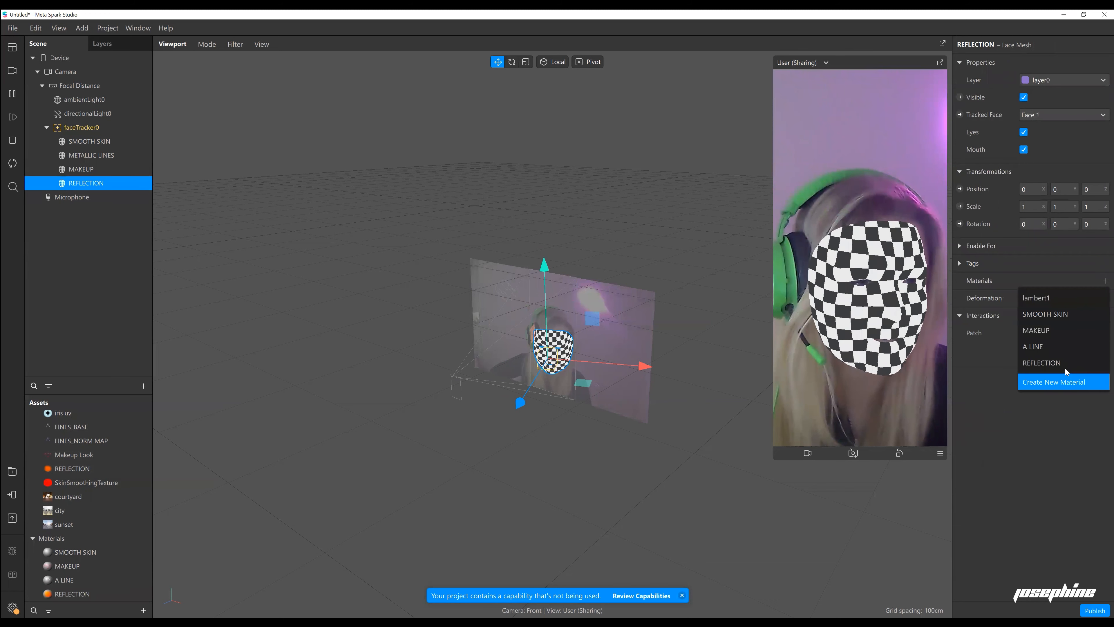
click(1077, 363)
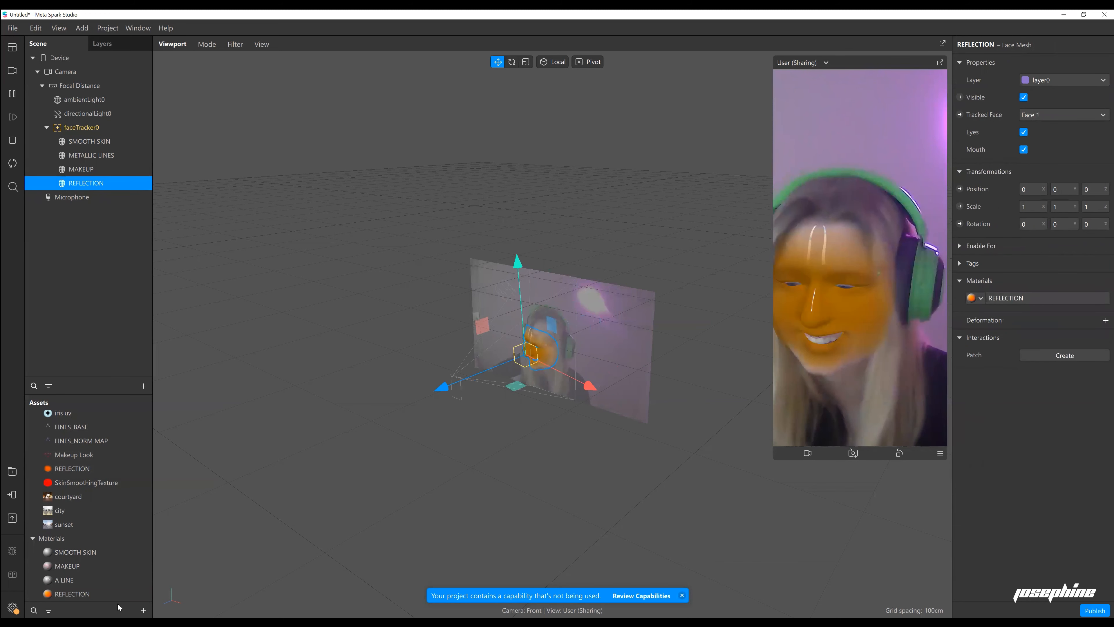
Set the REFLECTION material's opacity to 29% and its metallic value to 100%.
click(113, 594)
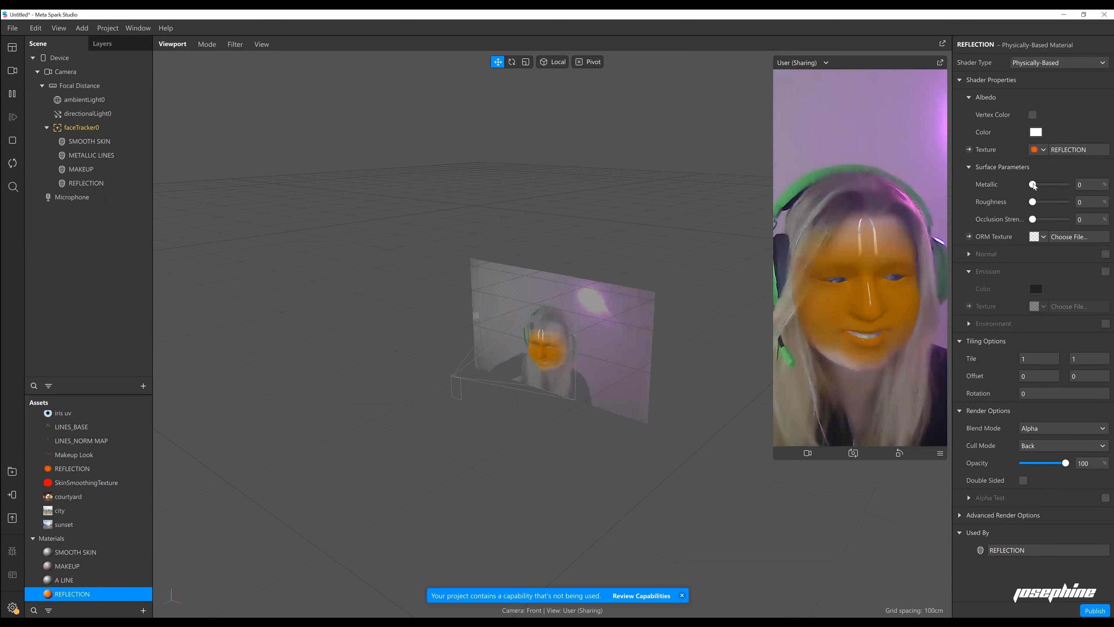
drag(1043, 188, 1033, 188)
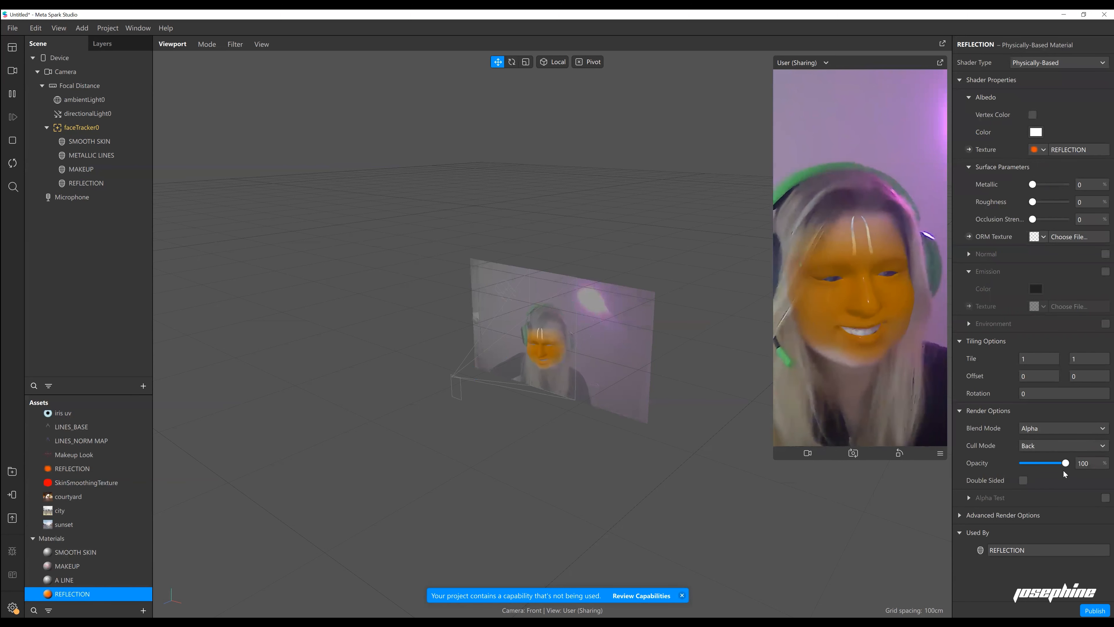
drag(1060, 467, 1035, 469)
drag(1041, 188, 1067, 186)
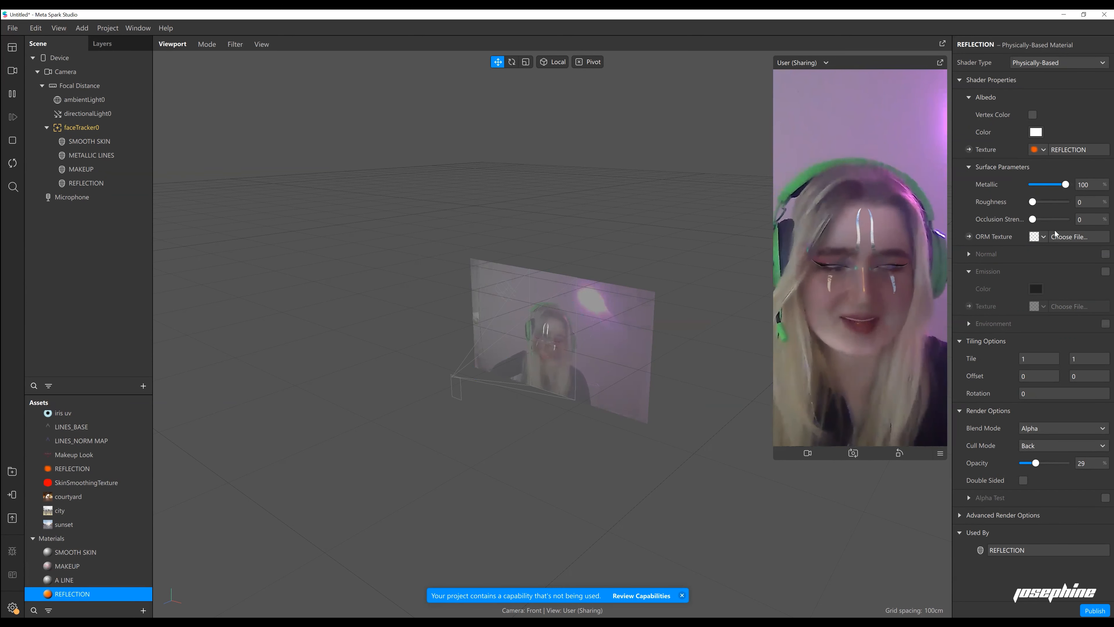
Enable vertex color on the REFLECTION material and set its albedo color to orange-yellow #ffc465.
click(1032, 114)
click(1036, 132)
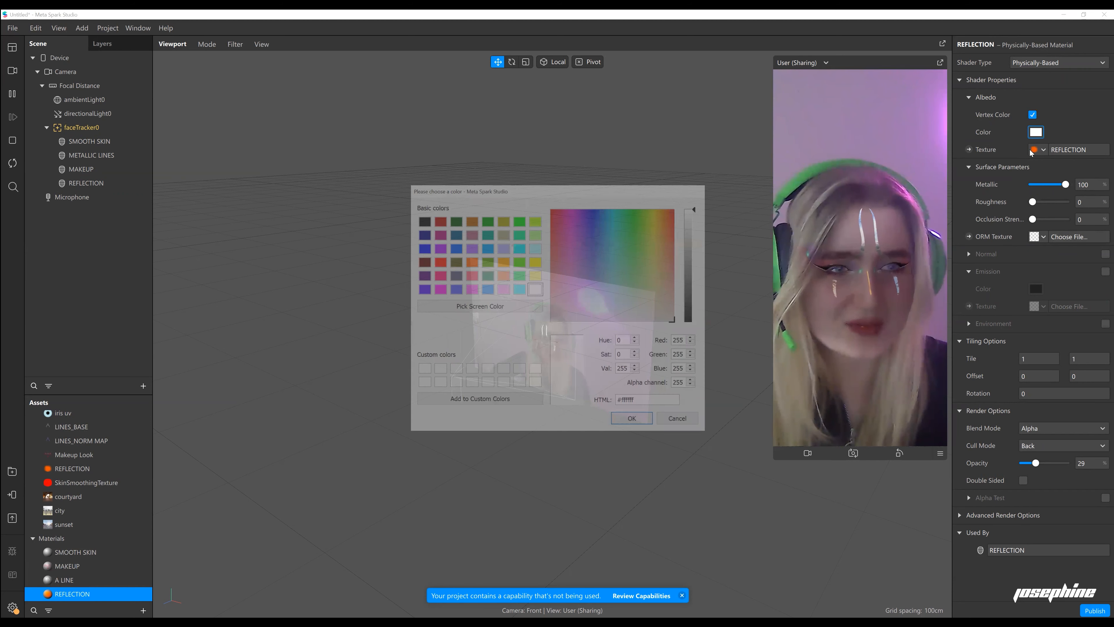
click(670, 258)
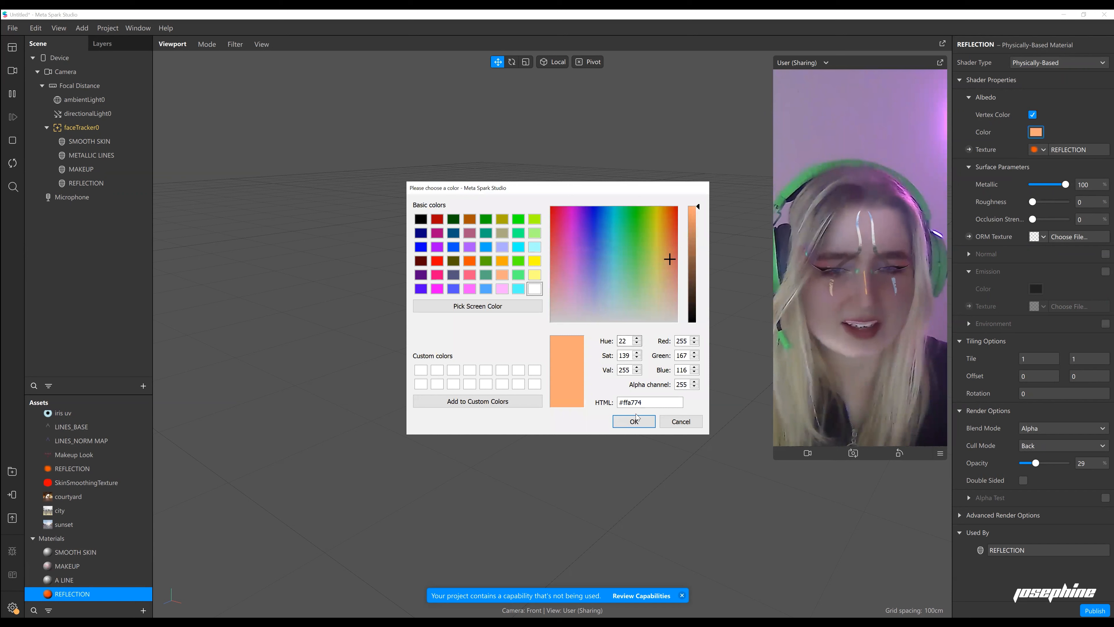
click(665, 252)
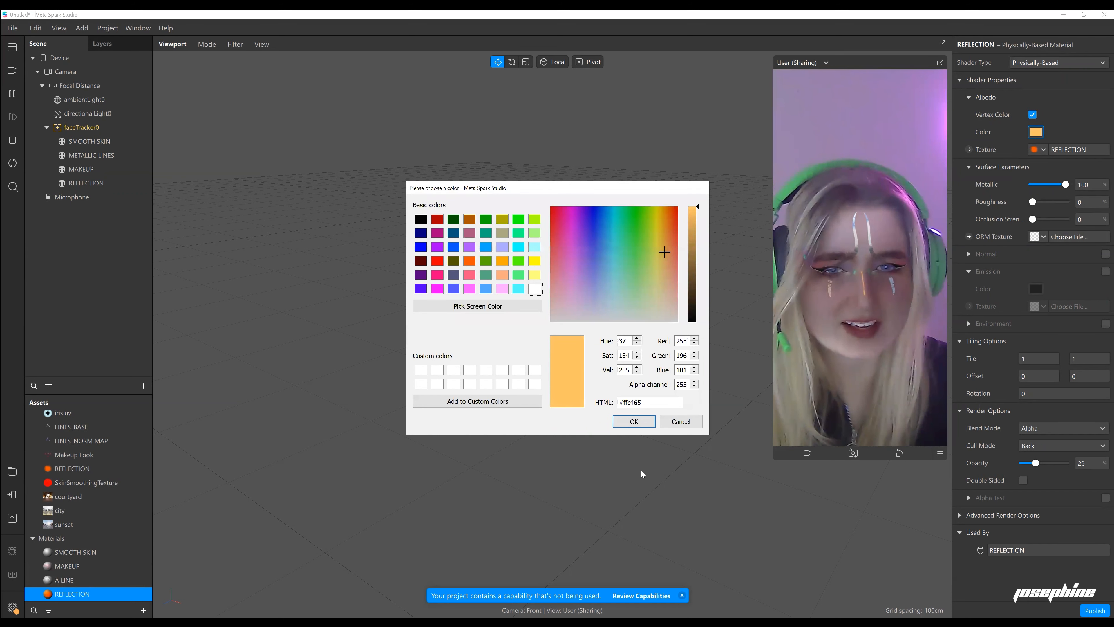
click(634, 421)
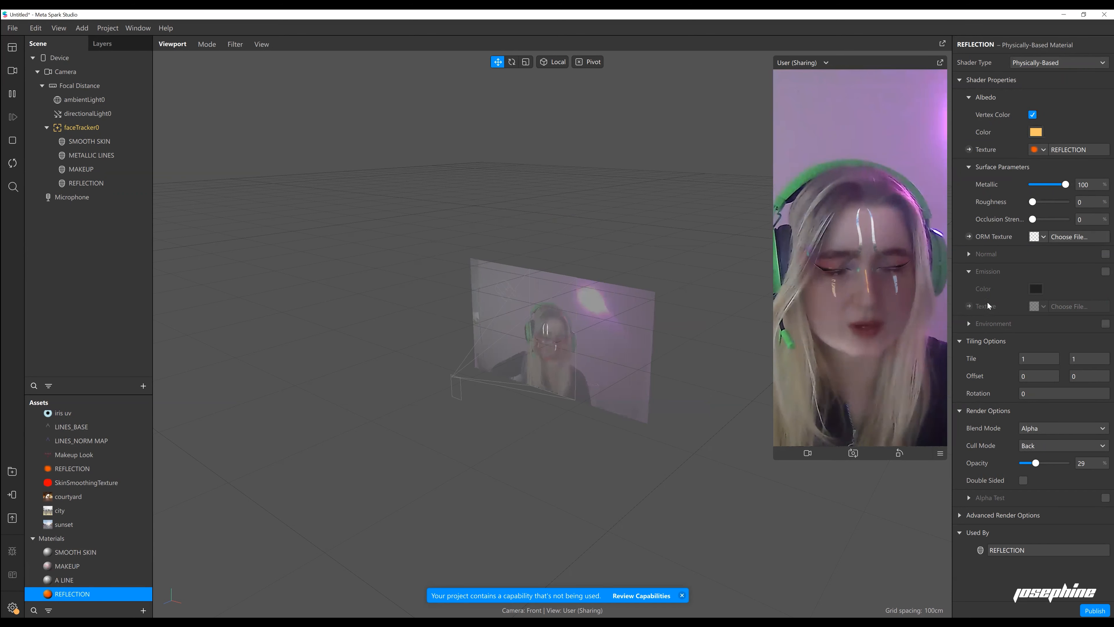
Compare the Add and Alpha blend modes on the REFLECTION material, and set its blend mode to Screen.
click(1057, 428)
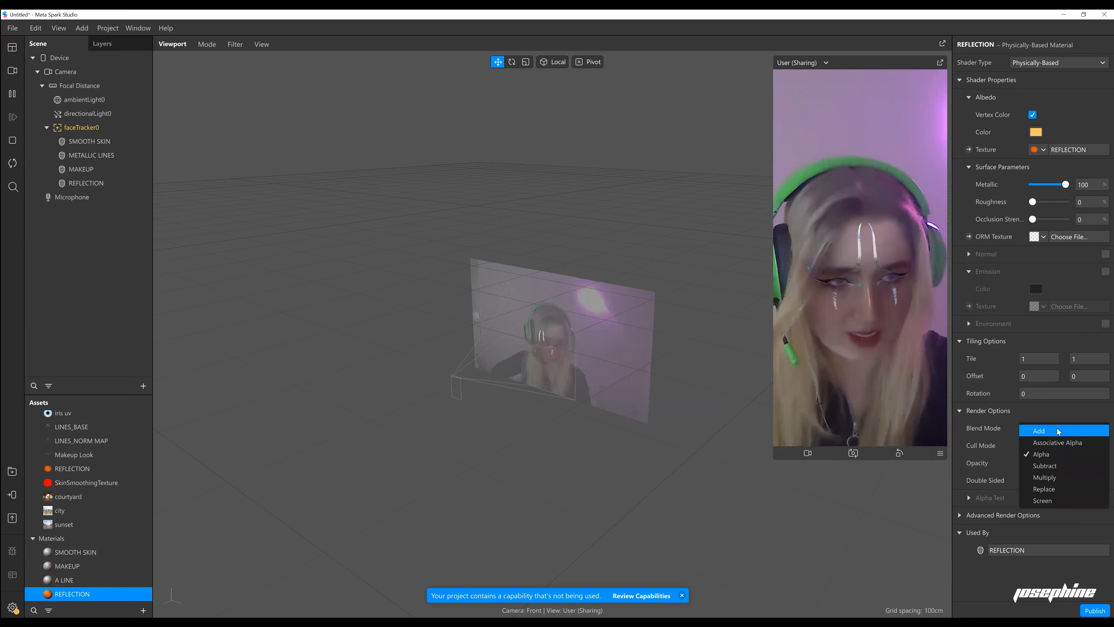
click(1057, 431)
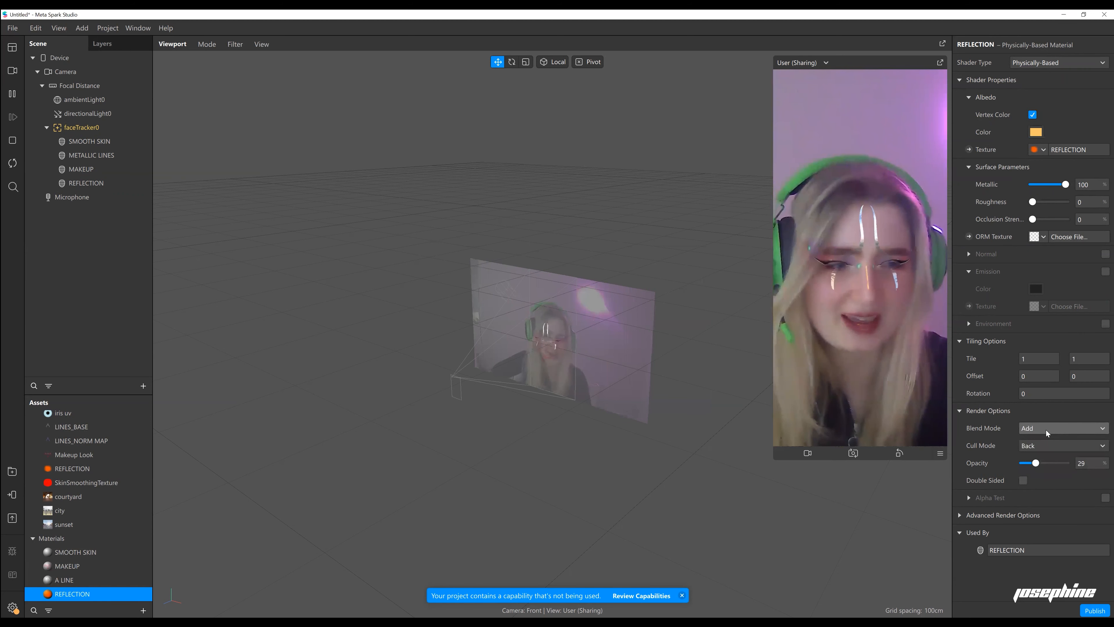
click(1047, 430)
click(1048, 453)
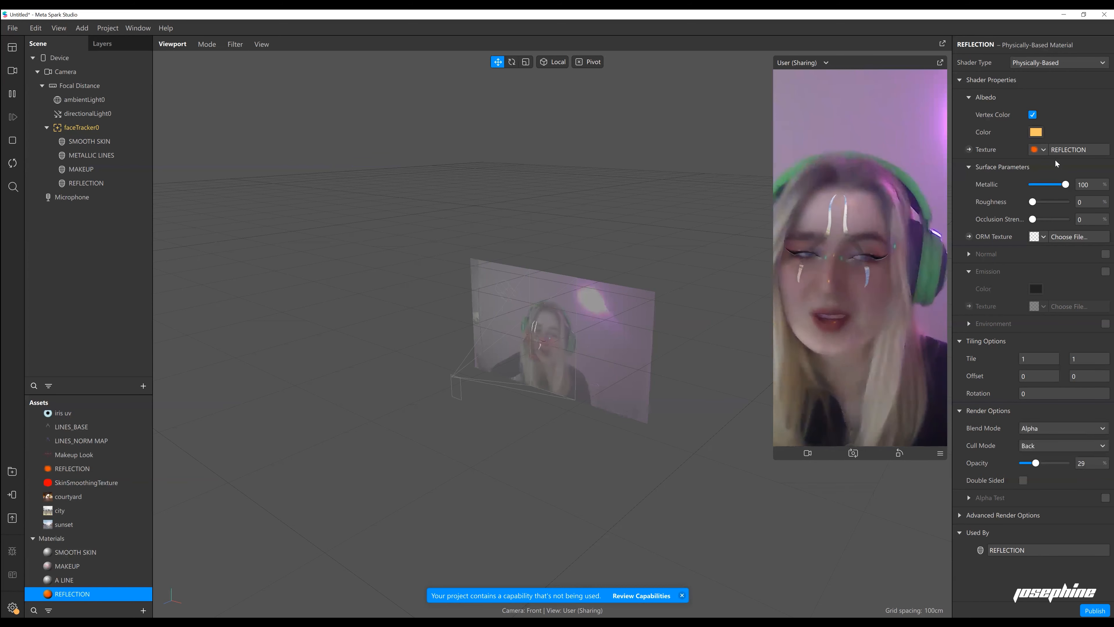
click(1043, 425)
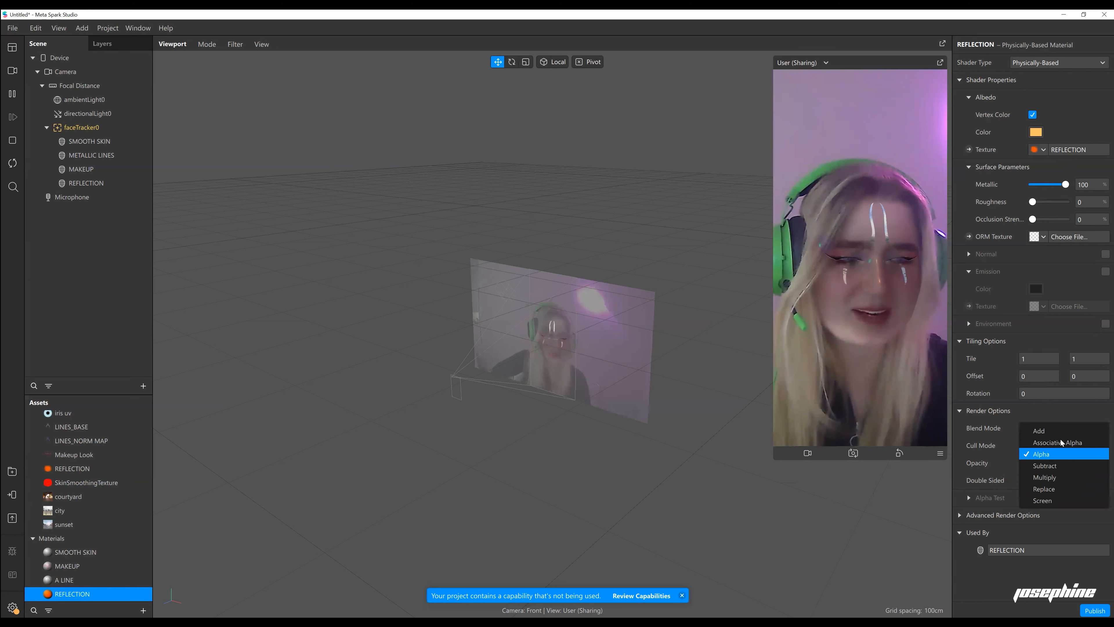
click(1047, 432)
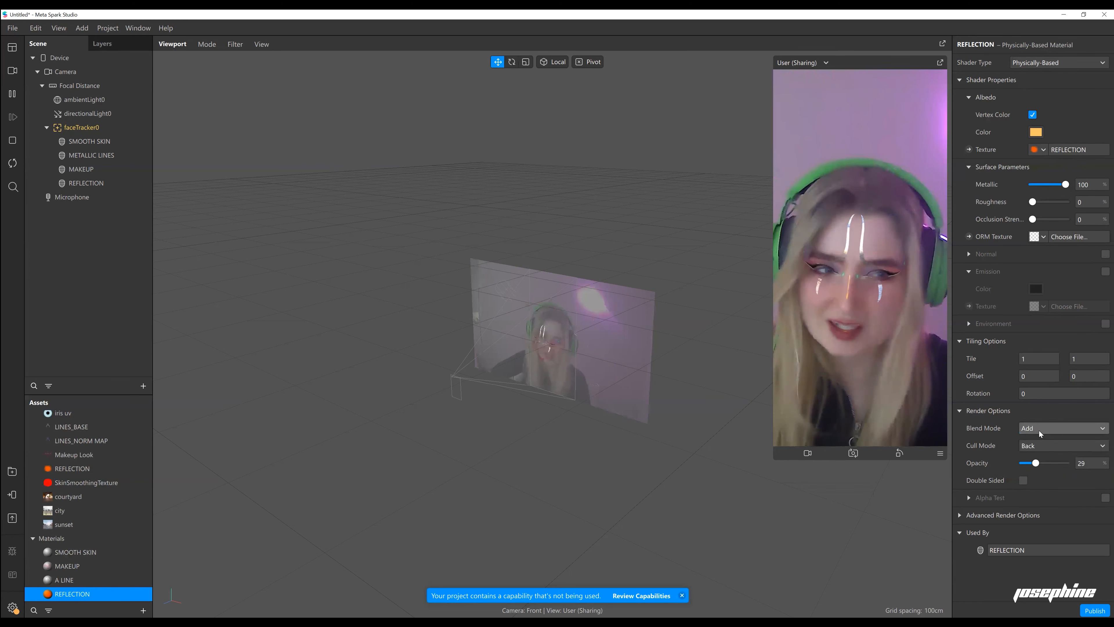
click(1039, 430)
click(1061, 502)
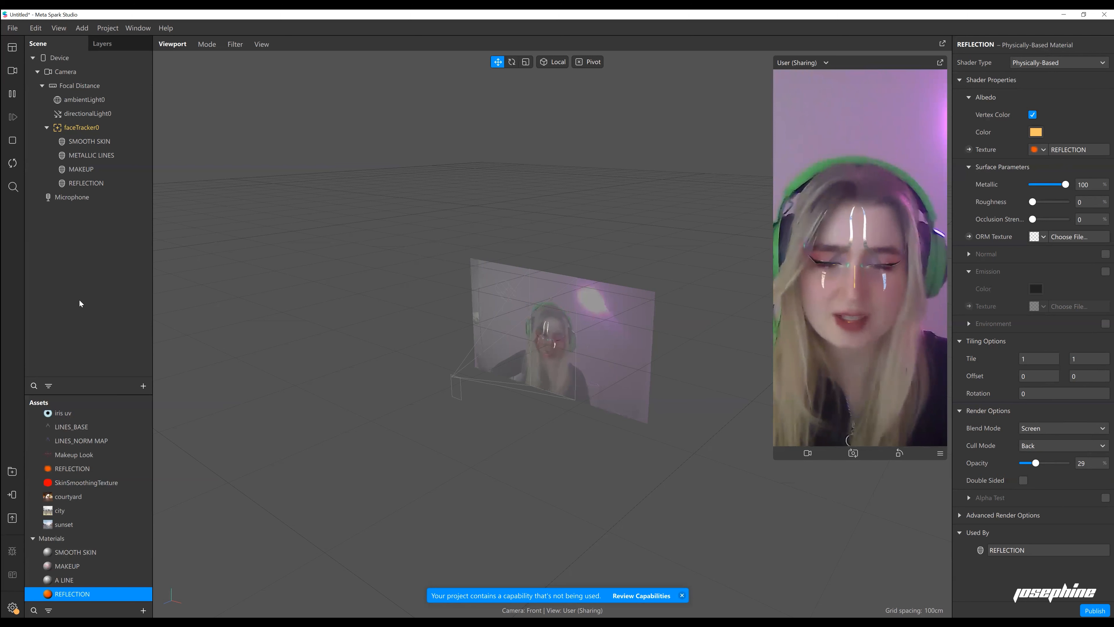
Shrink the simulator preview to free up more of the viewport.
drag(774, 460, 845, 353)
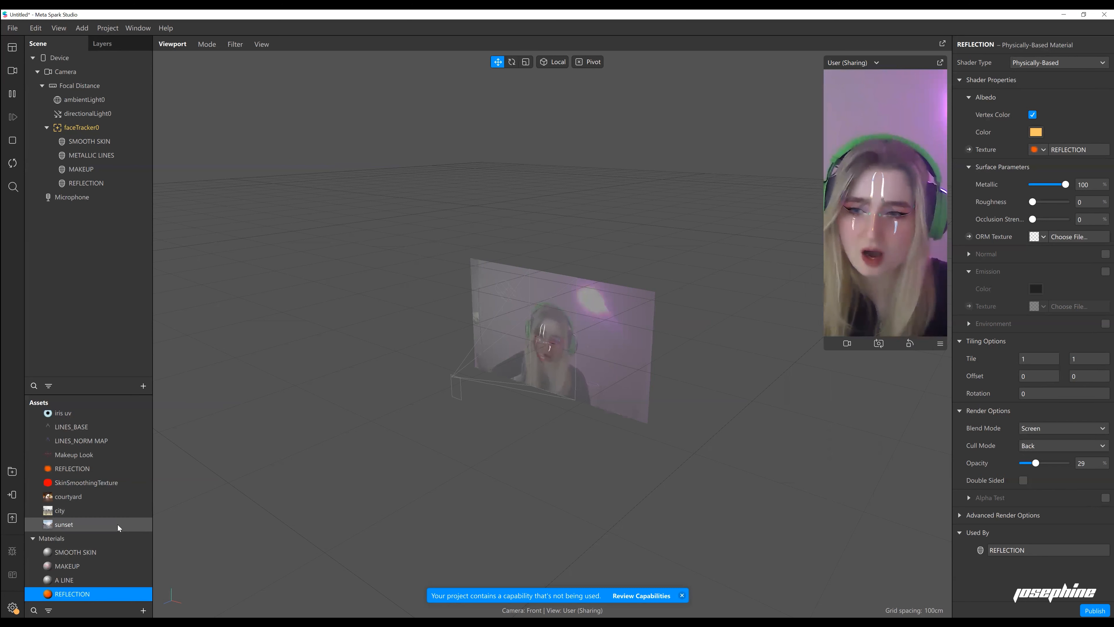
scroll(118, 525, up, 1)
scroll(117, 525, down, 1)
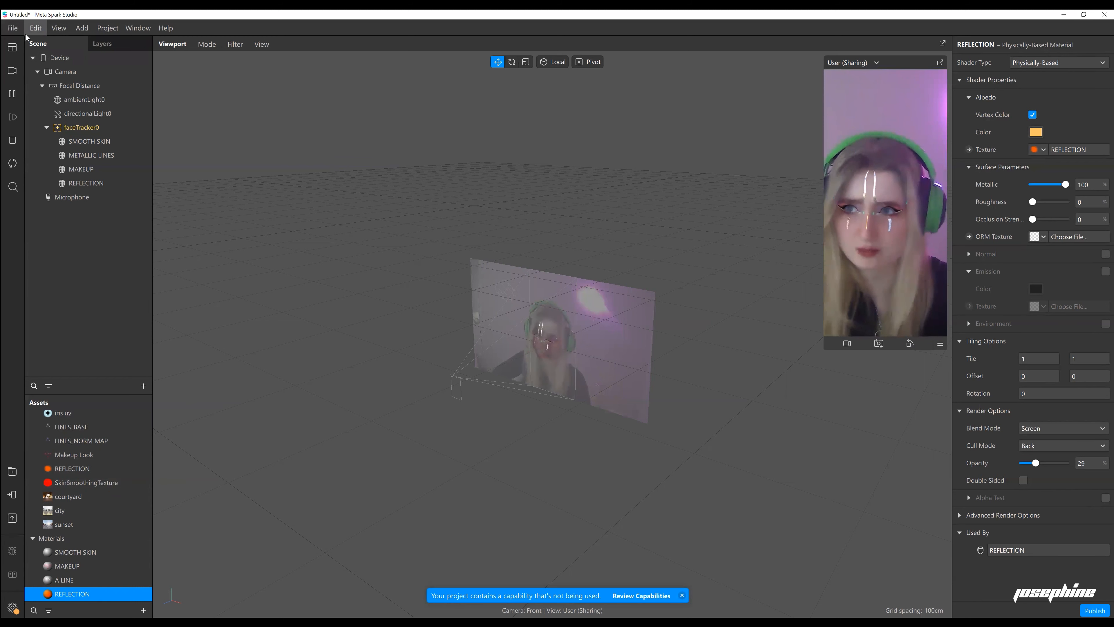
click(14, 31)
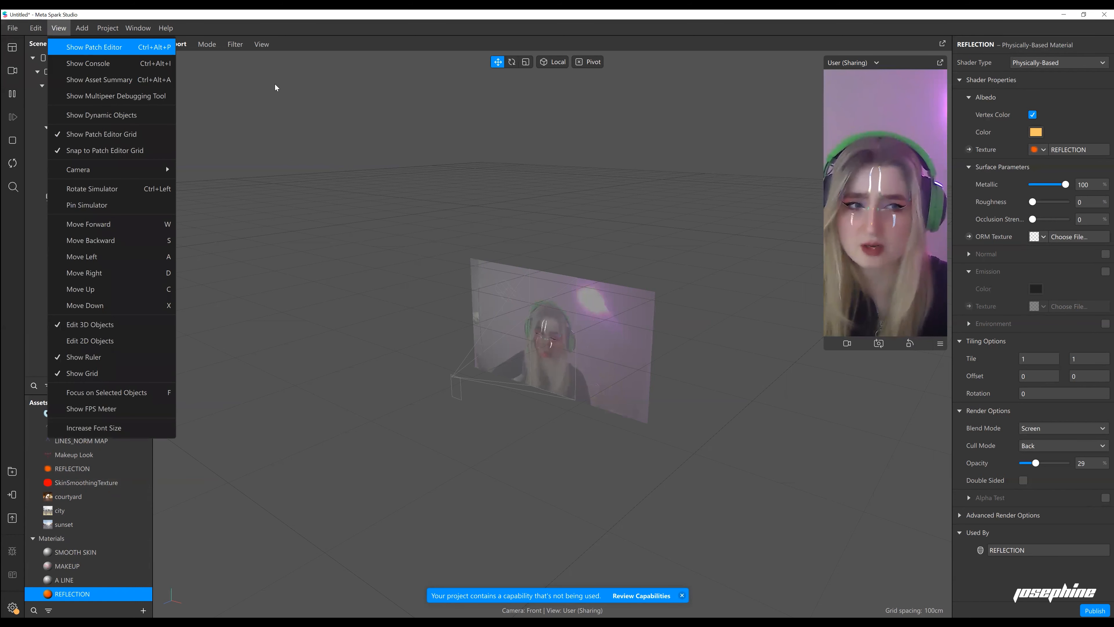
click(276, 83)
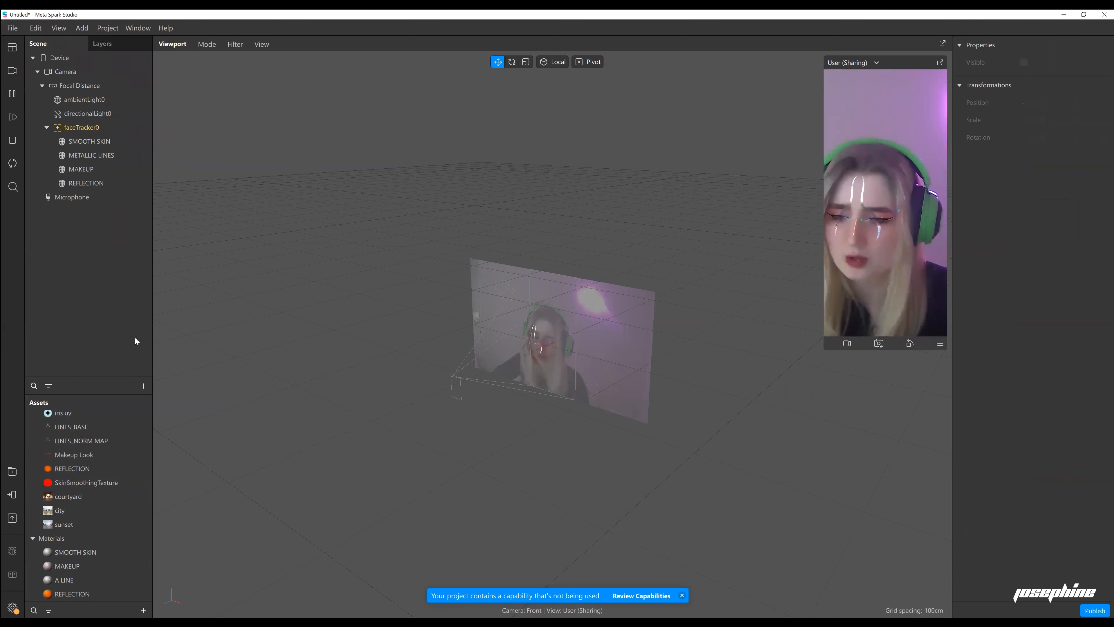
Examine the iris uv texture and the contents of the imported Iris asset.
scroll(104, 460, up, 2)
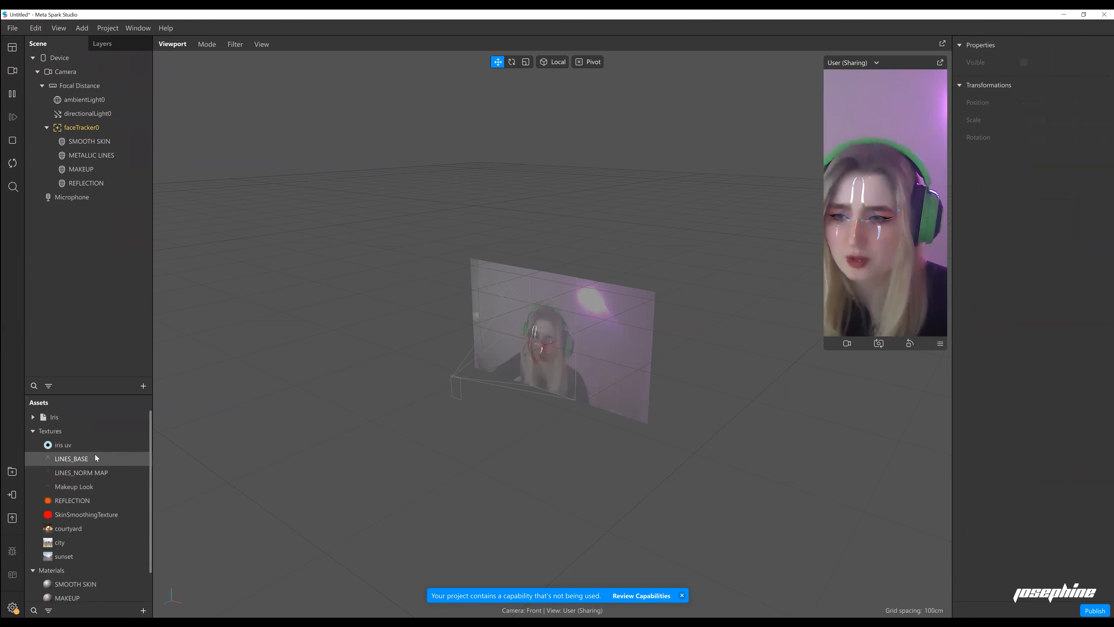
click(62, 419)
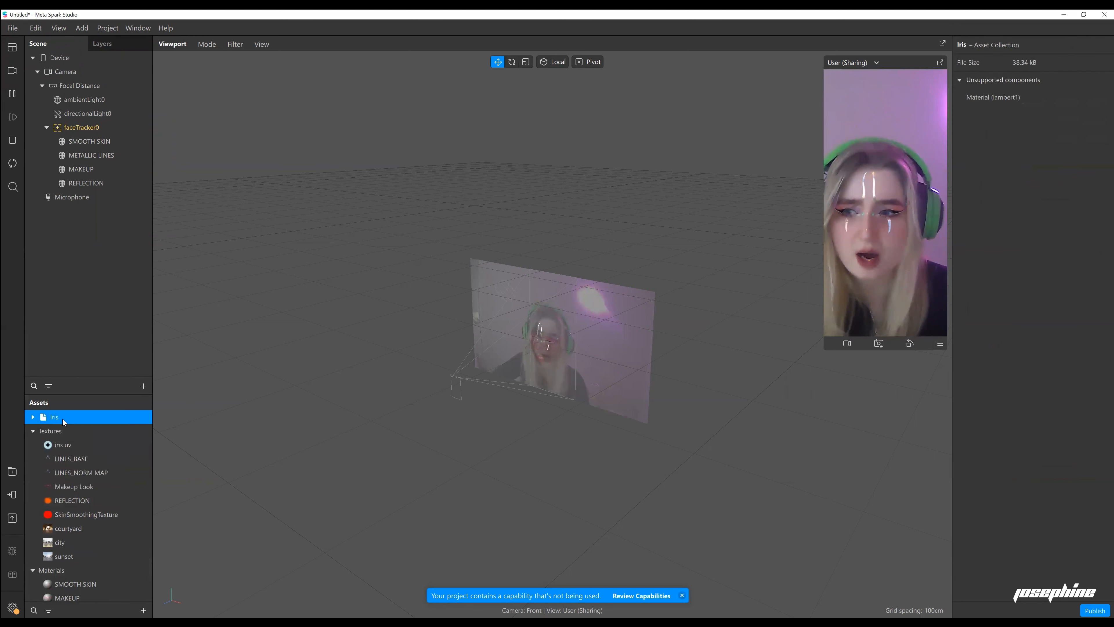
double_click(75, 447)
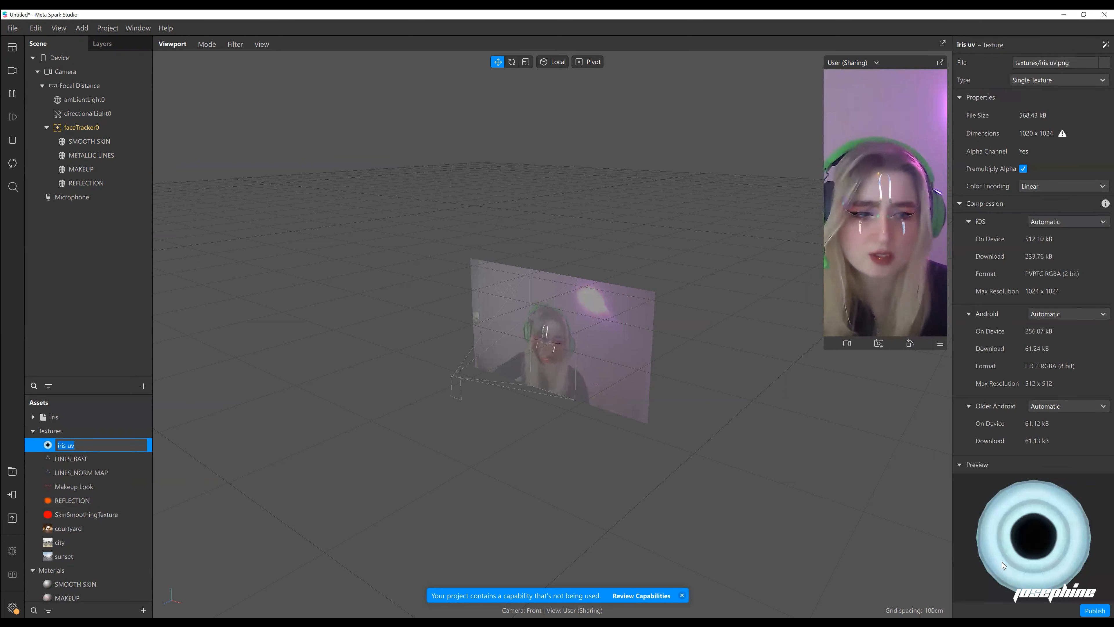
click(83, 419)
click(33, 420)
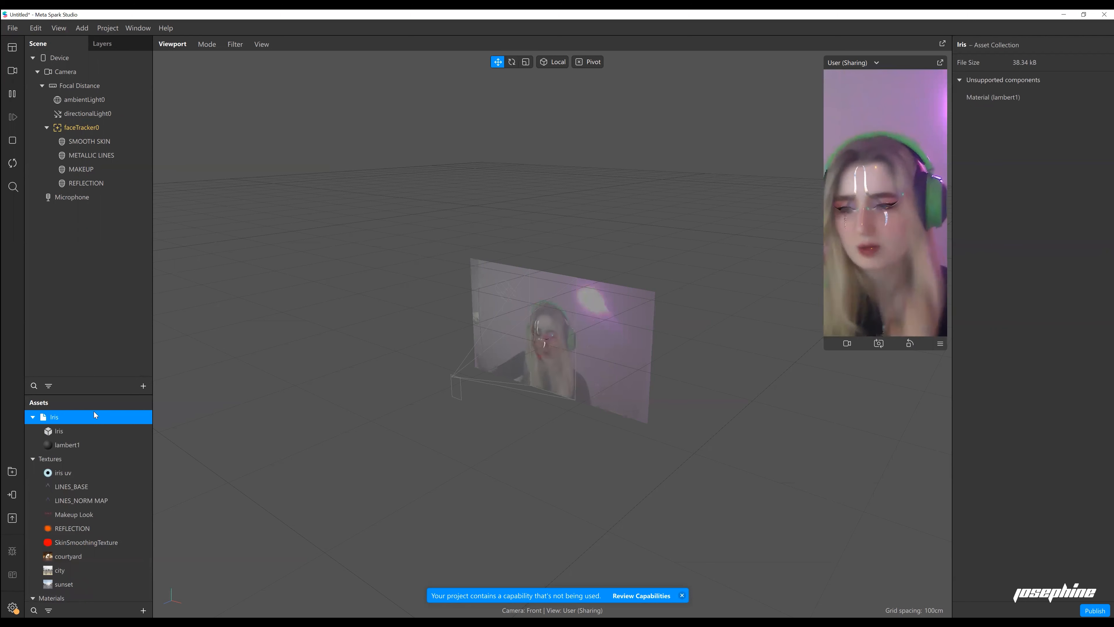
Add a second face tracker to the scene and nest a new face mesh inside it.
click(143, 386)
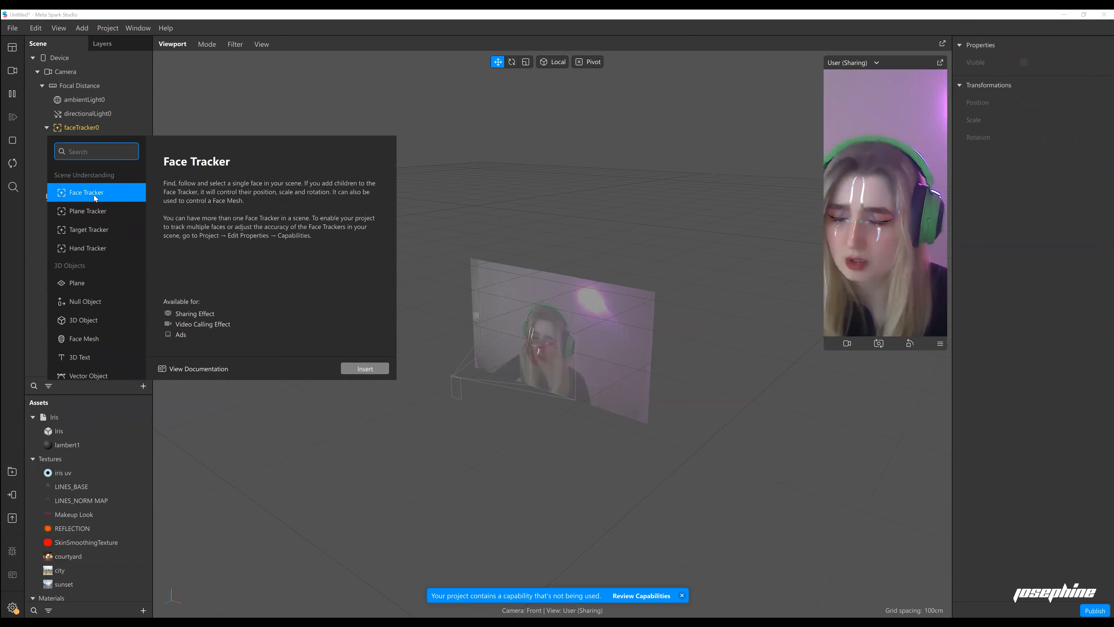
click(359, 368)
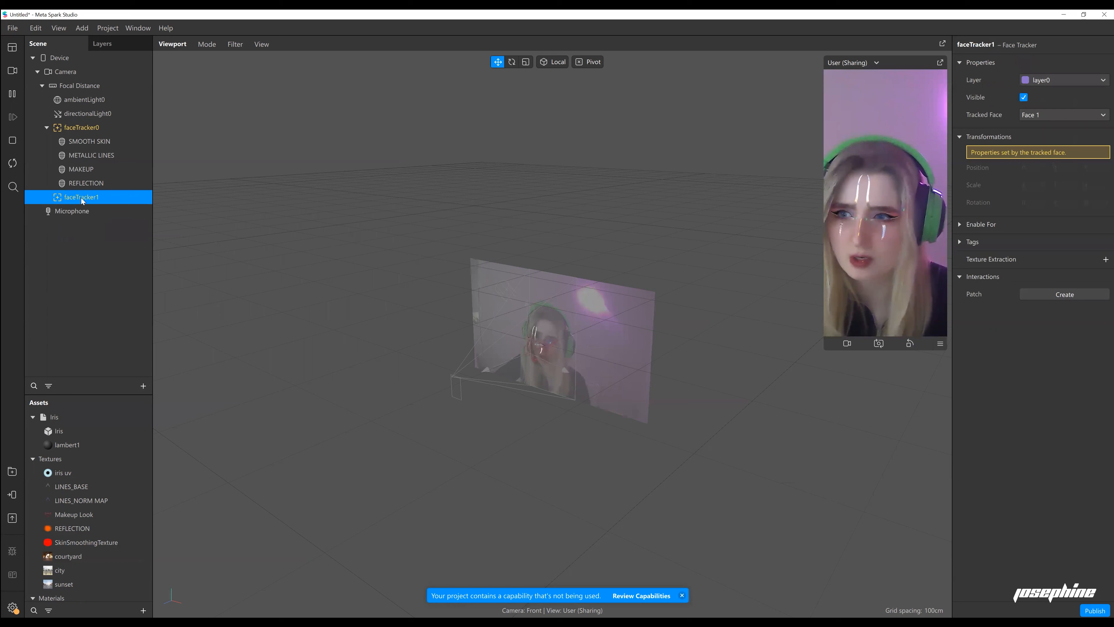
right_click(82, 198)
mouse_move(153, 215)
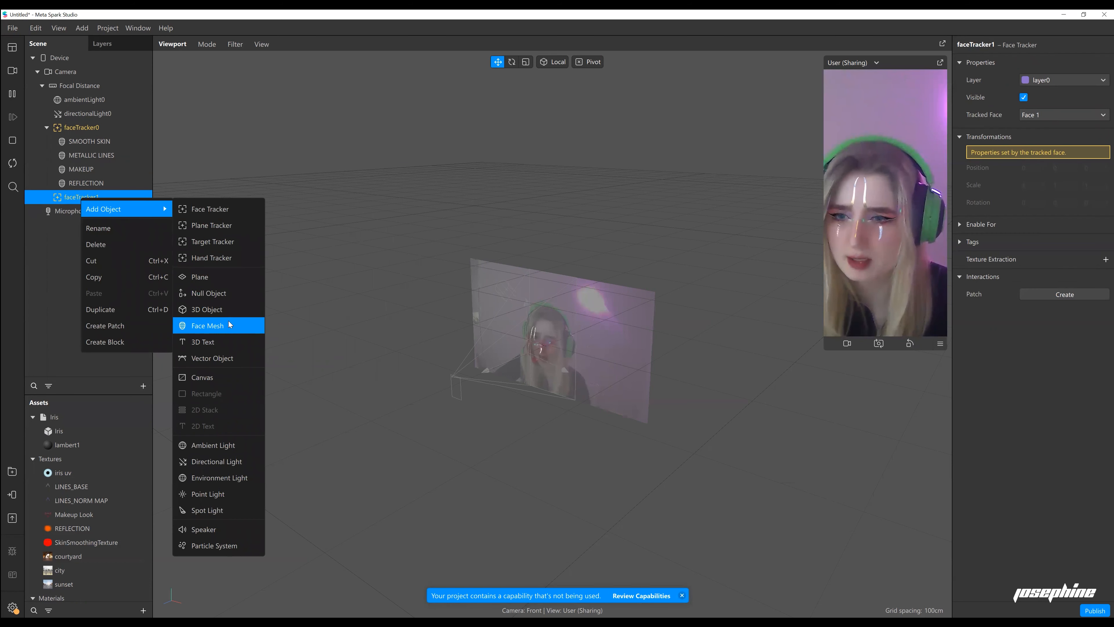
click(219, 323)
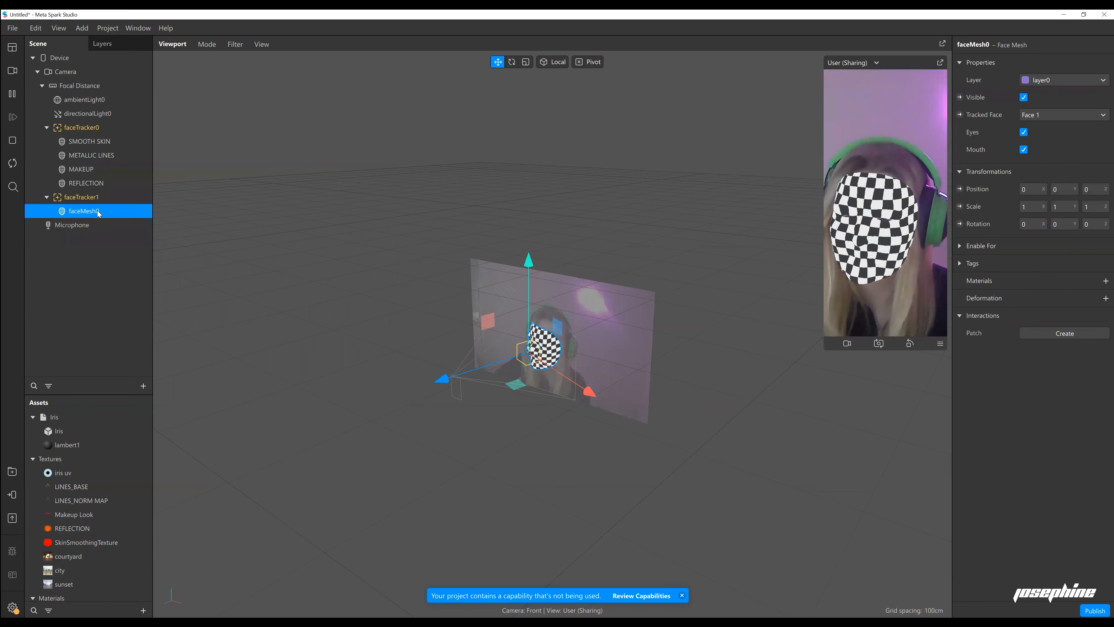
Create a new material named INVISIBLE and set its opacity to 0%.
scroll(126, 570, down, 2)
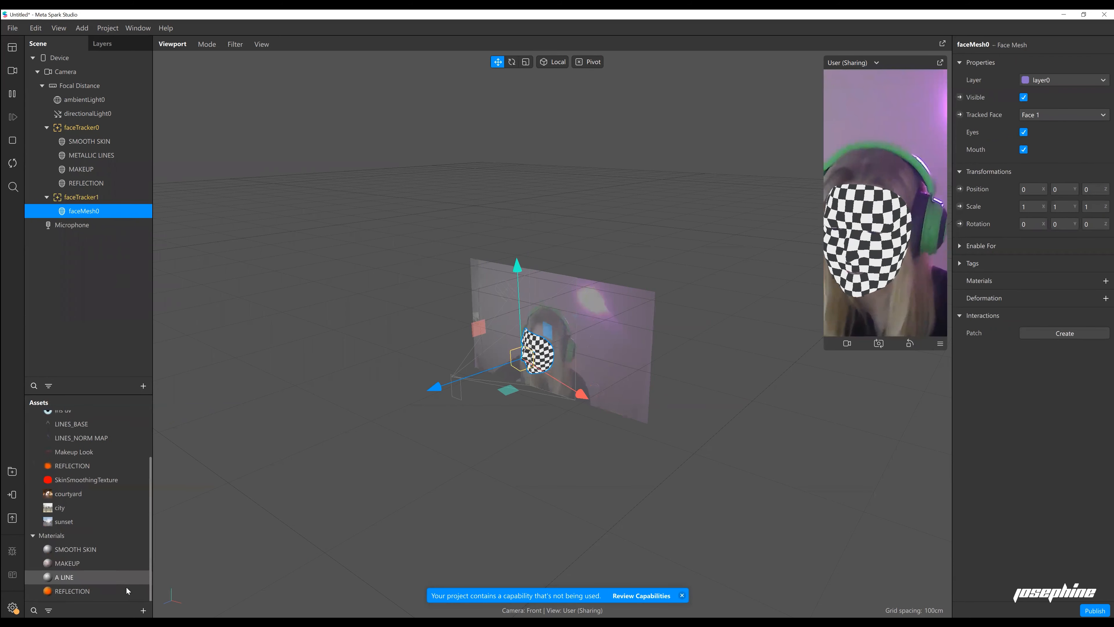
click(143, 610)
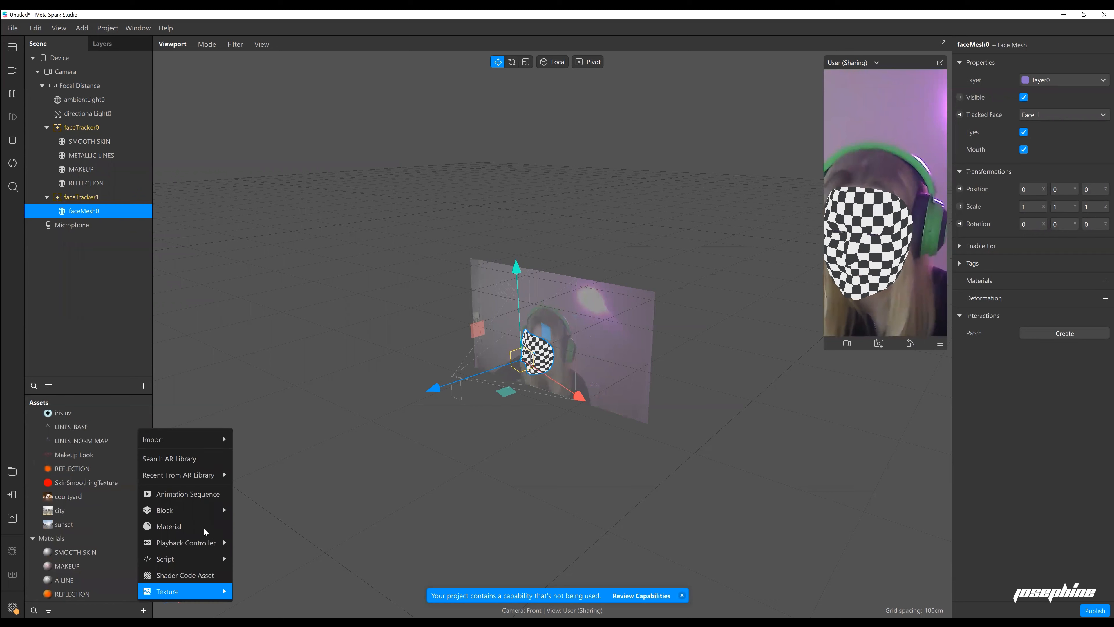
click(186, 523)
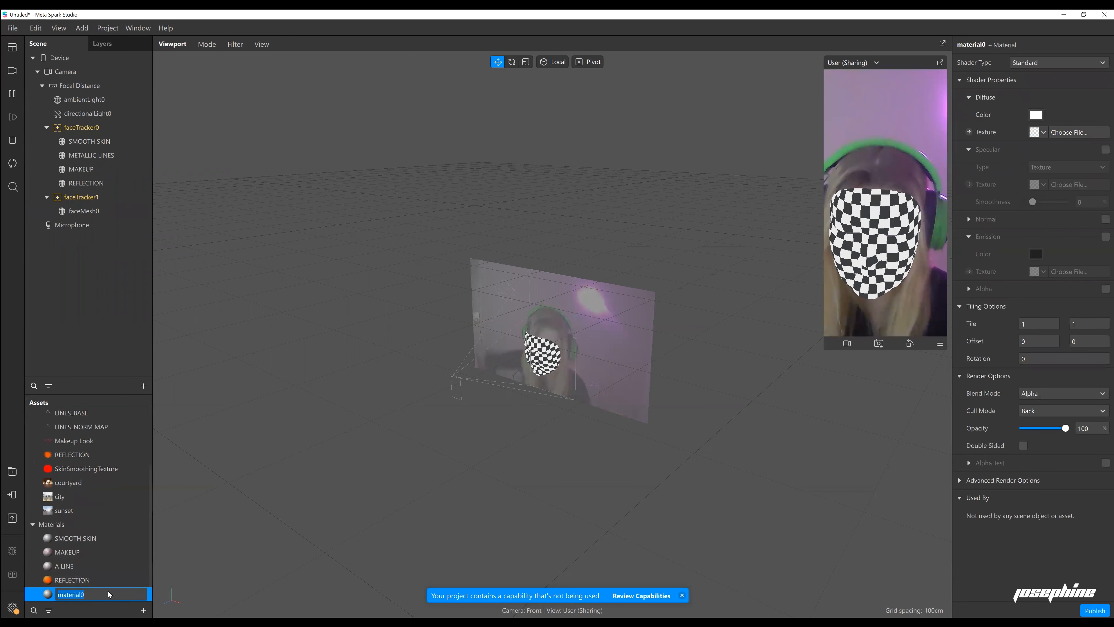
text(INVISI)
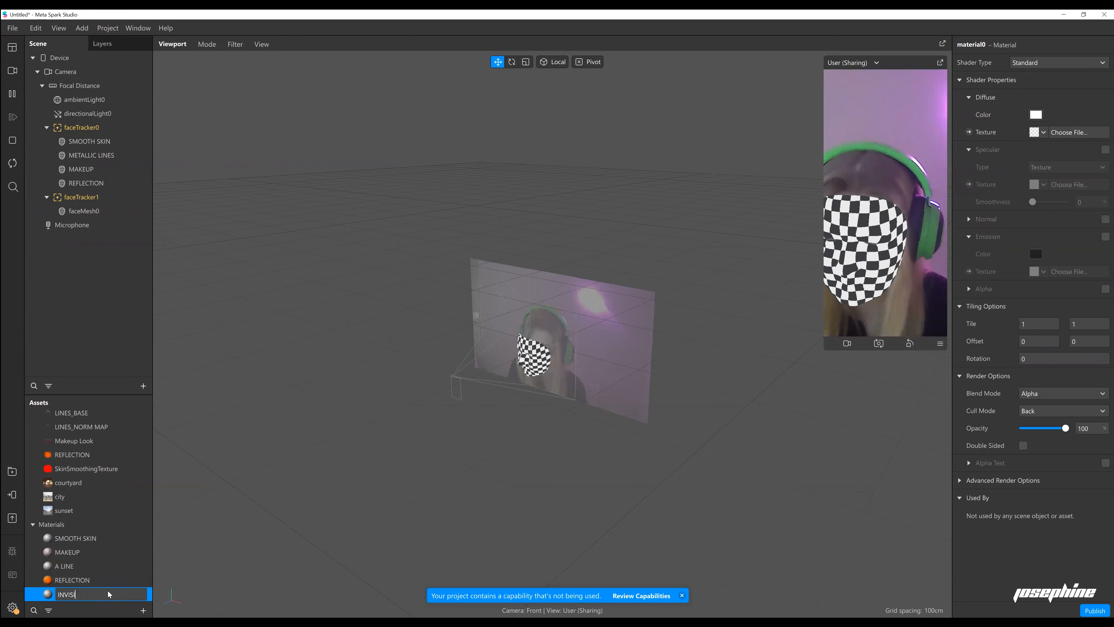
text(BLE)
key(Return)
drag(1066, 428, 992, 430)
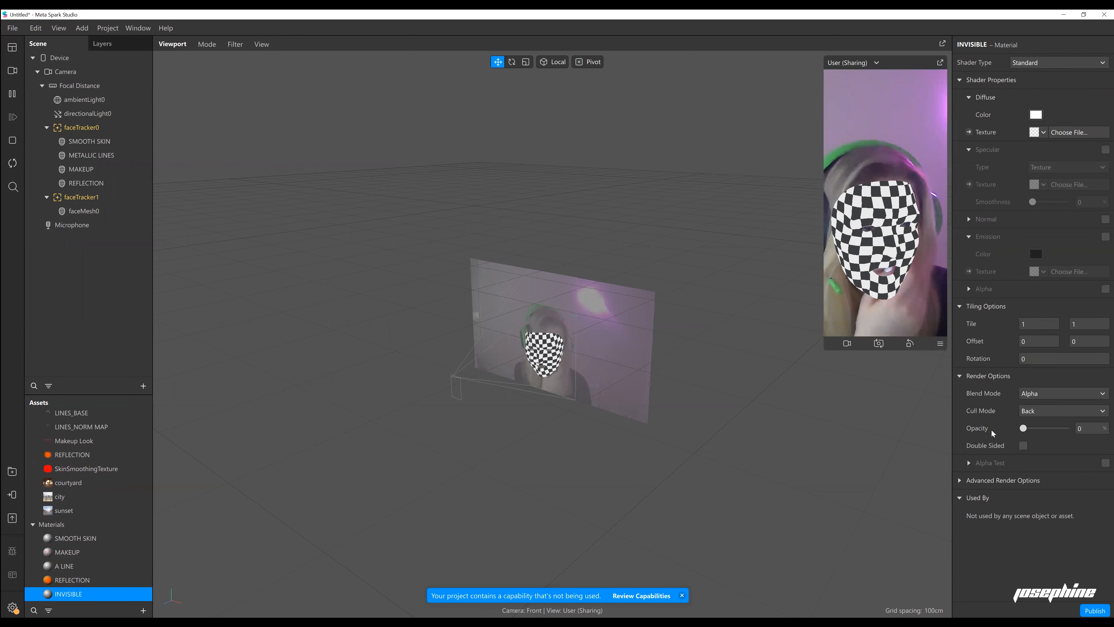
Assign the INVISIBLE material to faceMesh0 under the second face tracker.
click(119, 212)
click(1106, 281)
click(1060, 383)
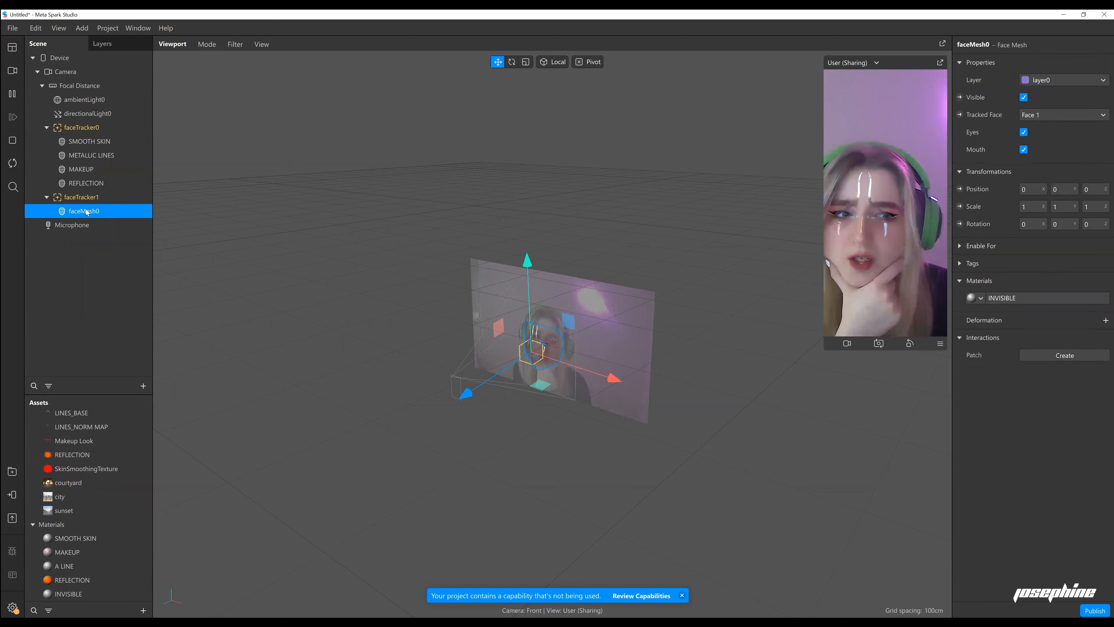
Place the imported Iris 3D object under faceTracker1, expand it and select its nested mesh.
scroll(106, 441, up, 3)
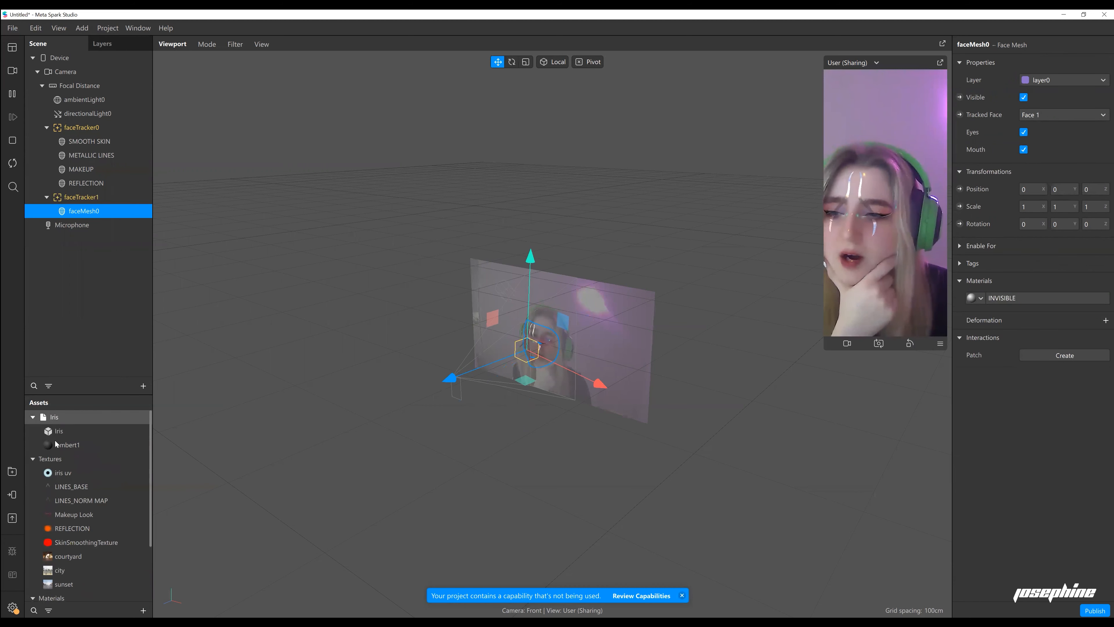
click(57, 432)
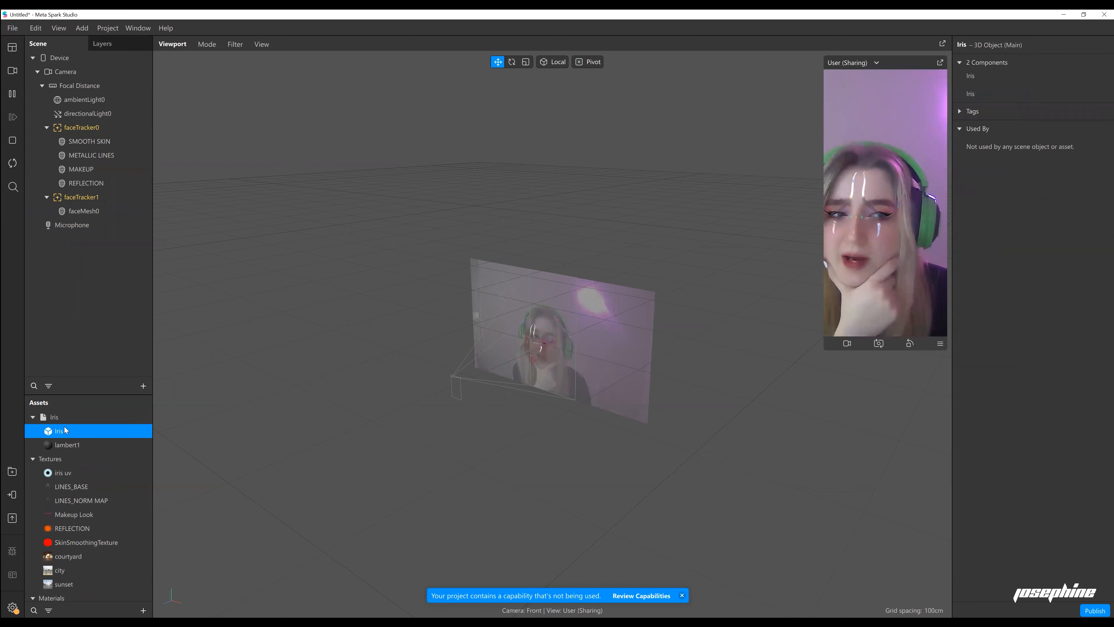
drag(60, 434, 111, 196)
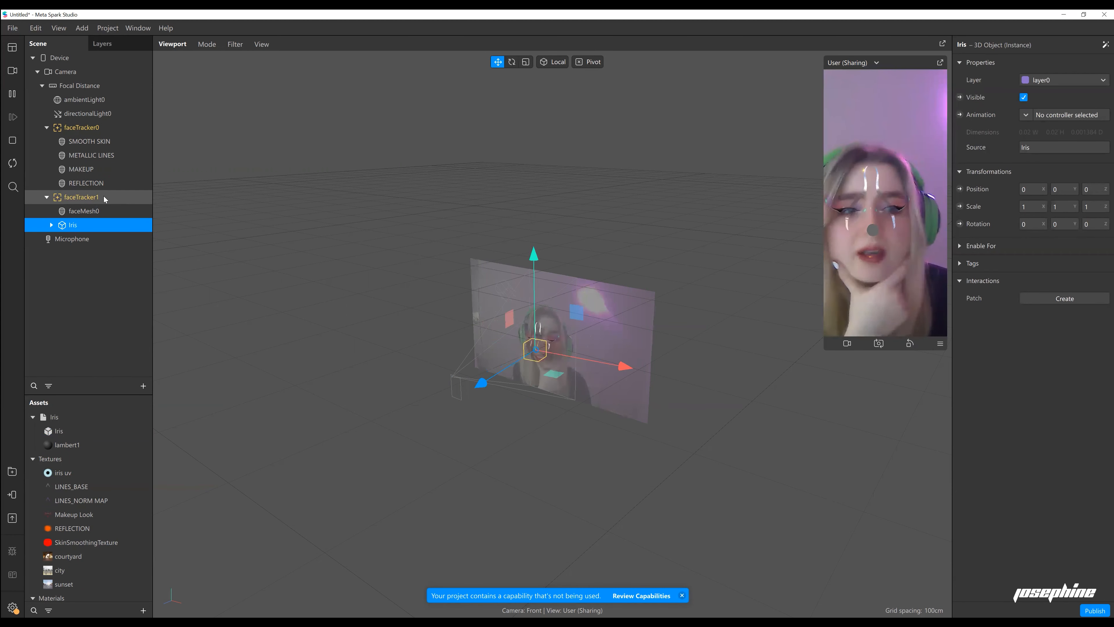
click(51, 224)
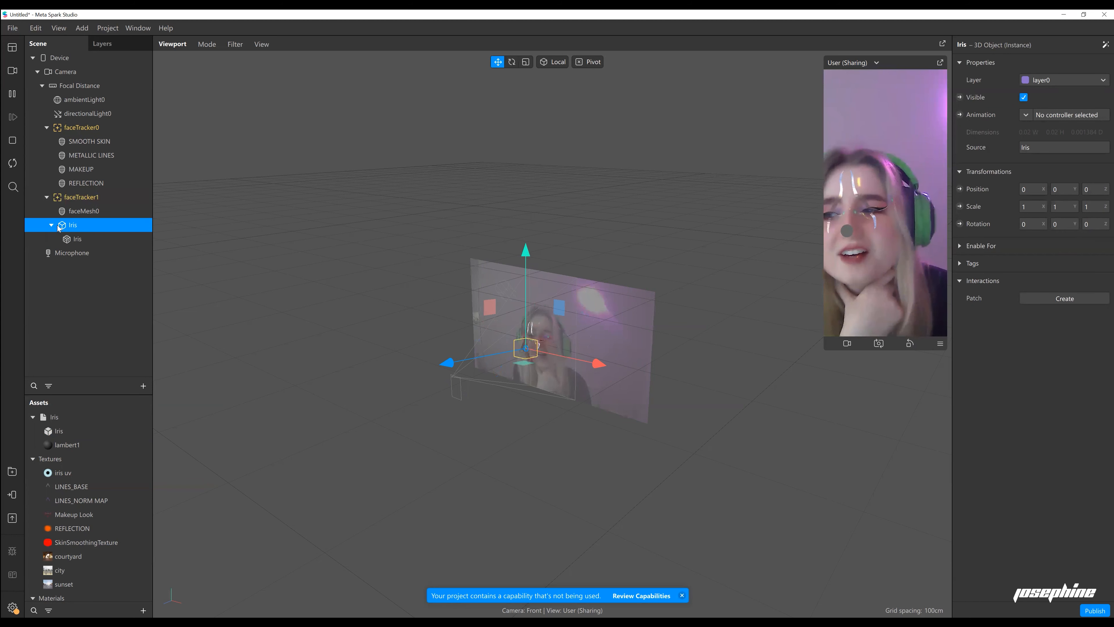
click(82, 239)
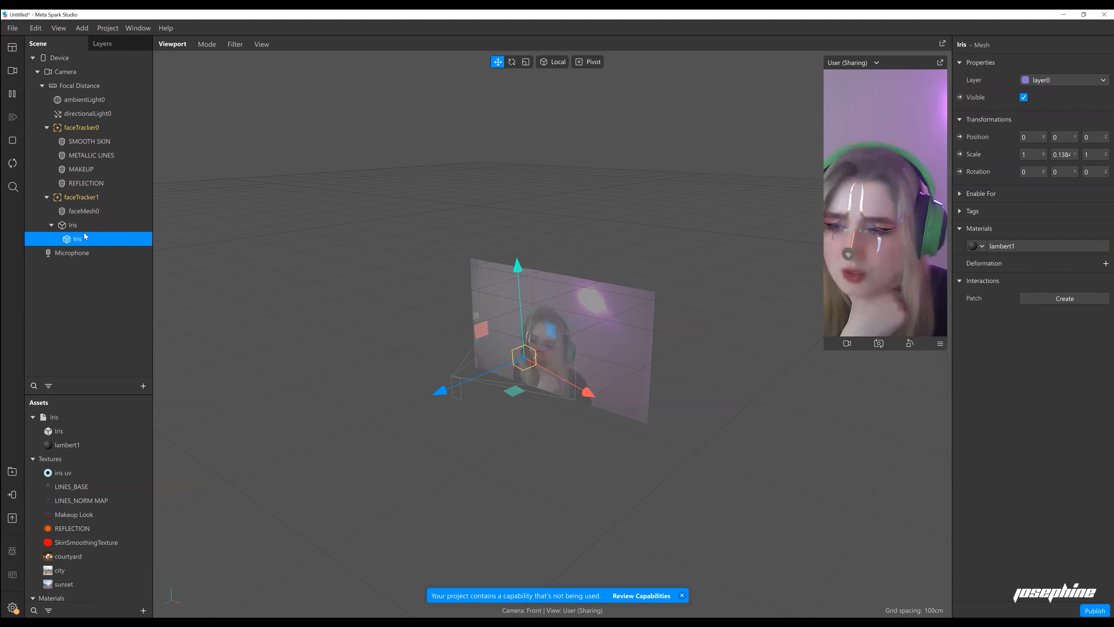
Create a new material with the Physically-Based shader type and name it IRIS.
scroll(117, 571, down, 2)
scroll(117, 571, down, 2)
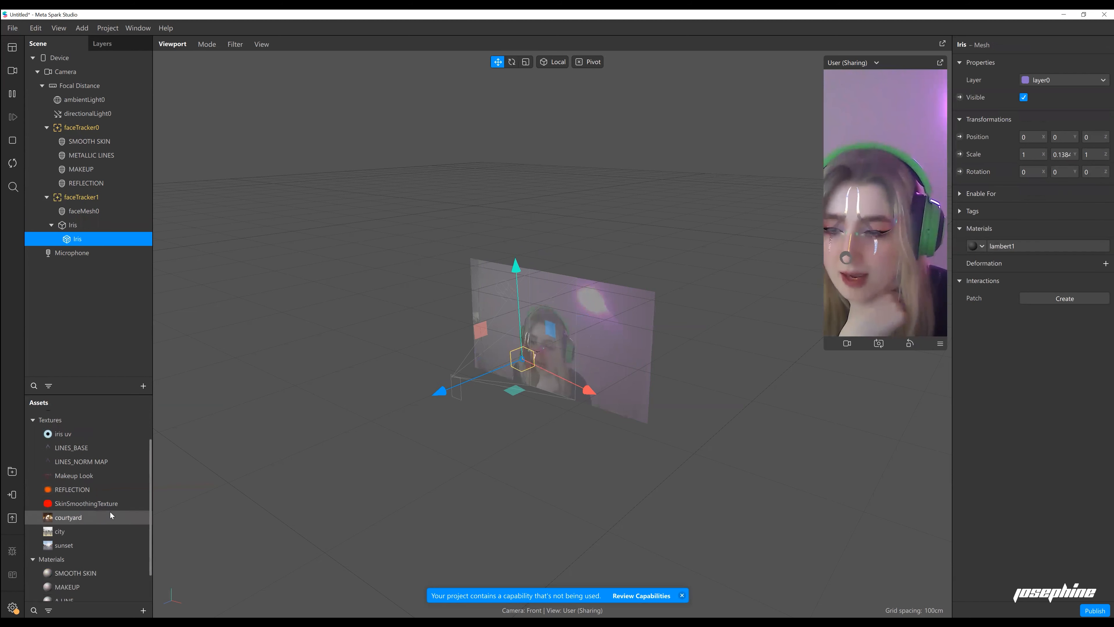
click(143, 611)
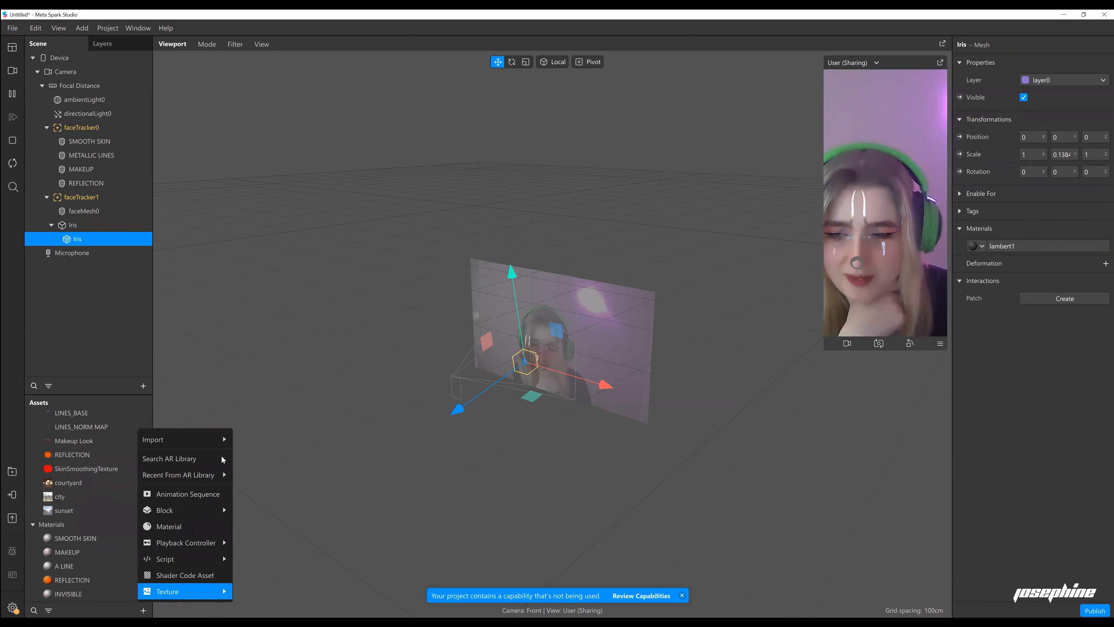
click(175, 528)
click(1040, 61)
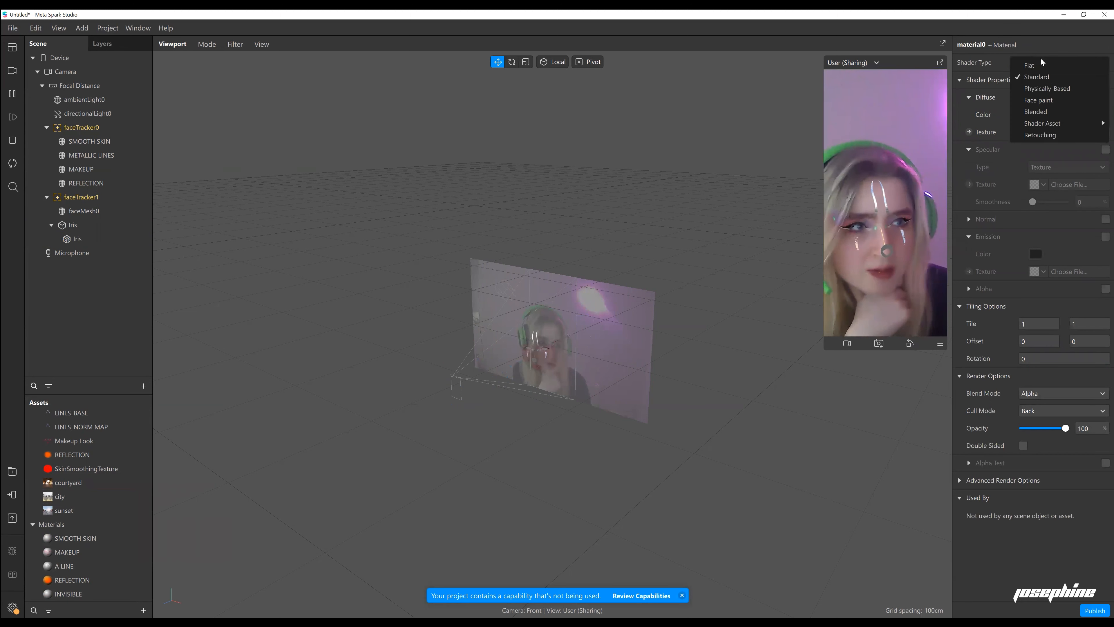
click(1048, 88)
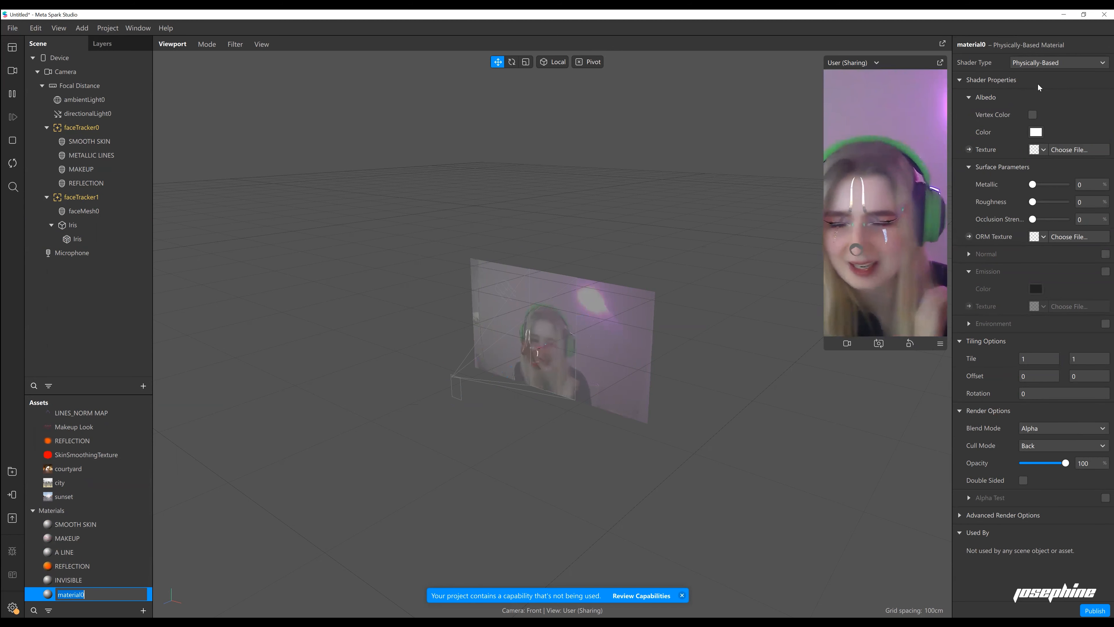
click(802, 93)
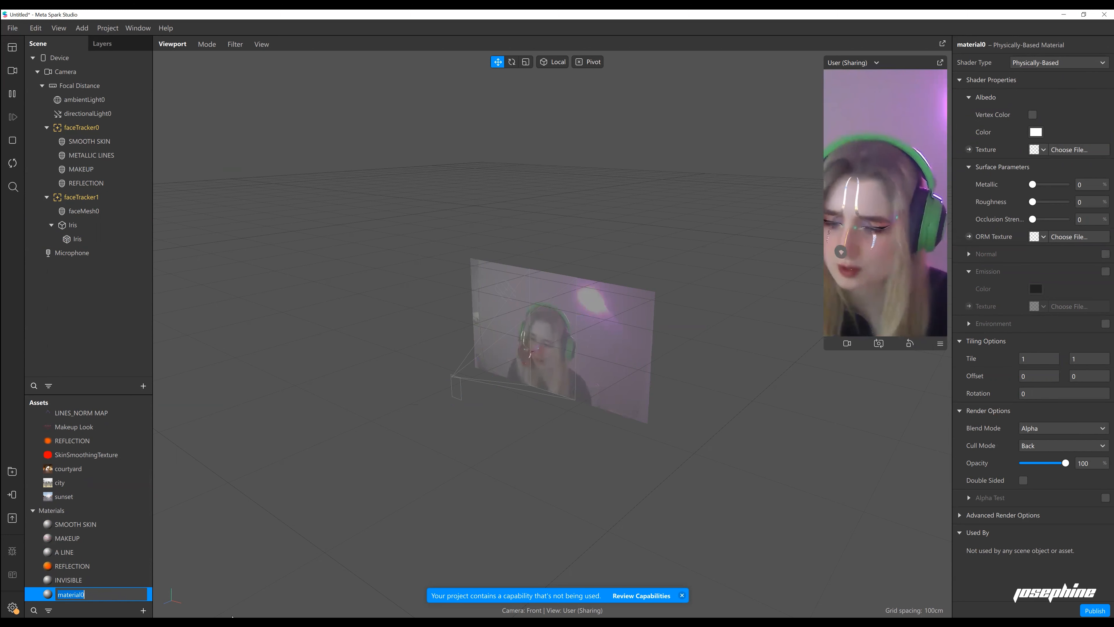
text(lRIS)
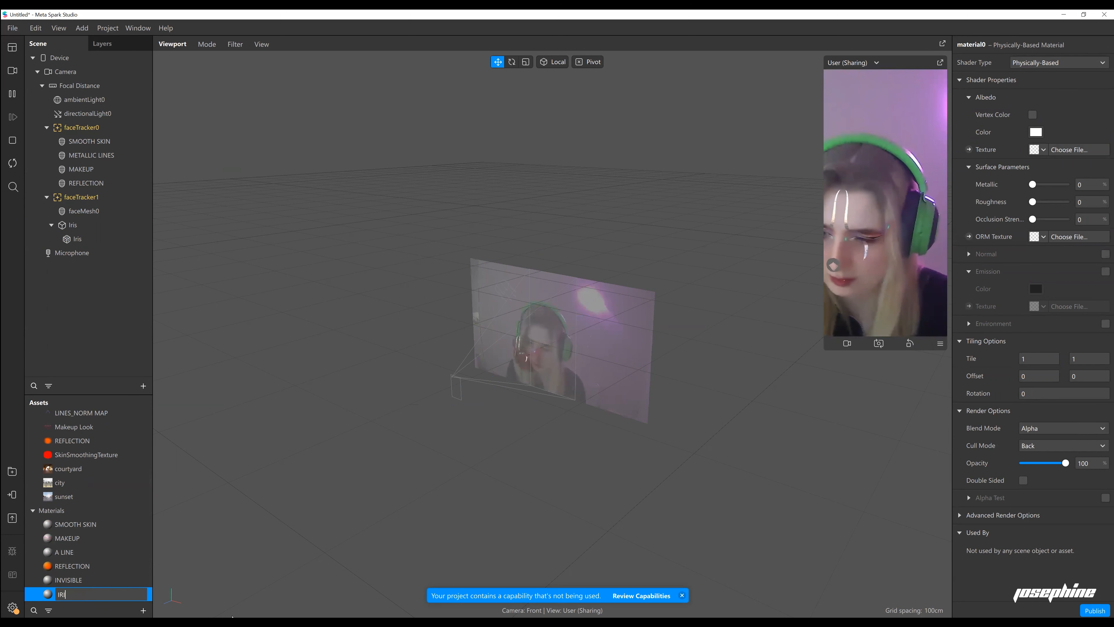
key(Return)
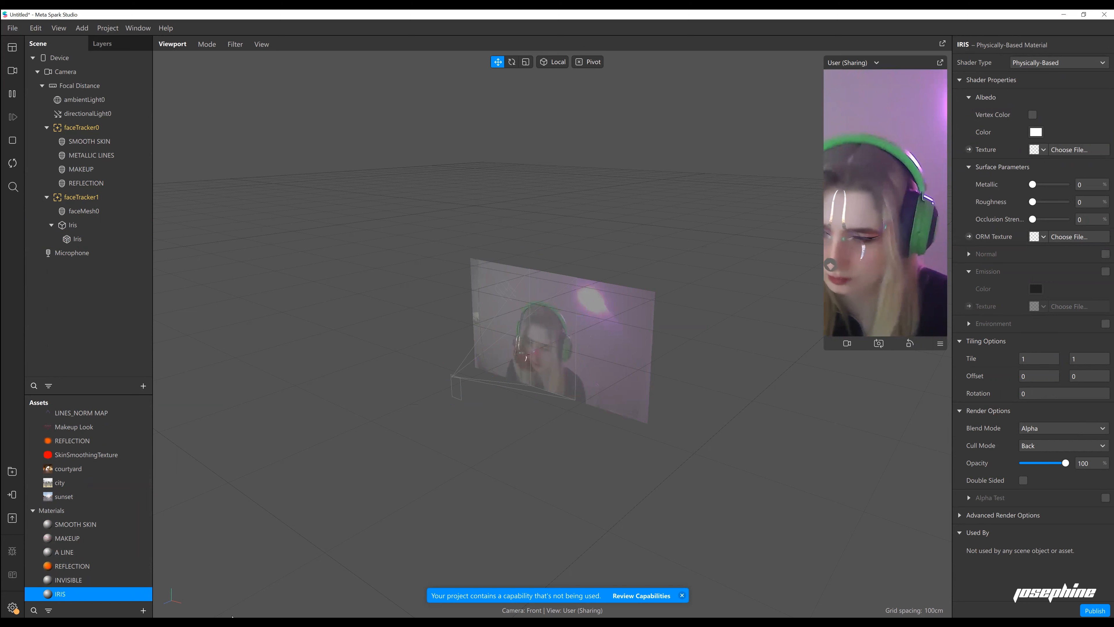
Set the IRIS material's albedo texture to iris uv, and enable its environment with the city texture.
click(1039, 150)
click(1053, 168)
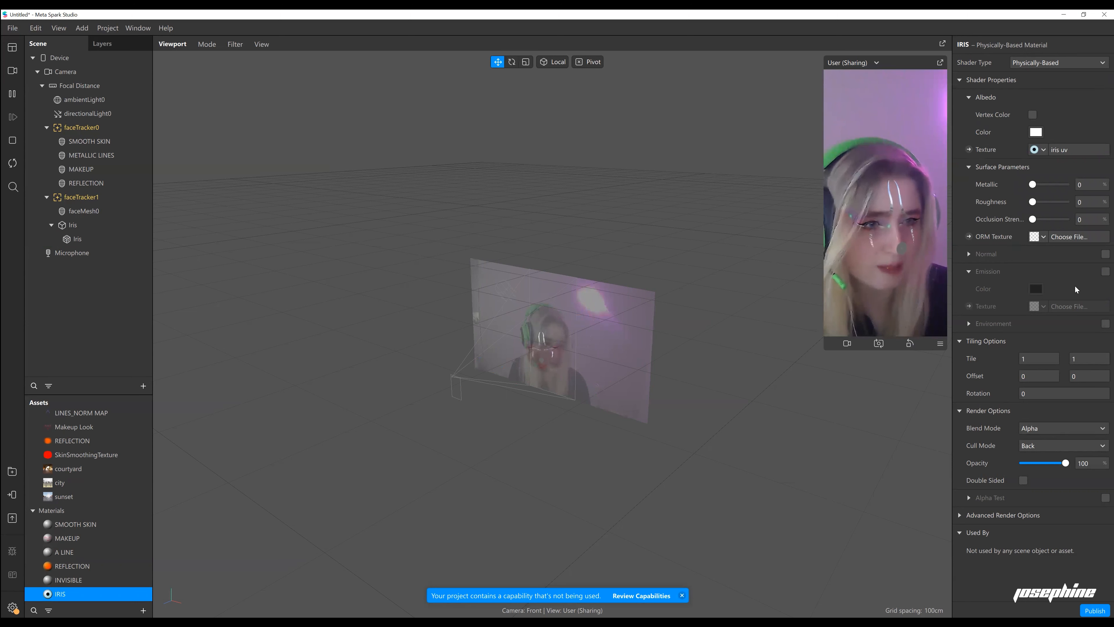
click(1104, 324)
click(1041, 342)
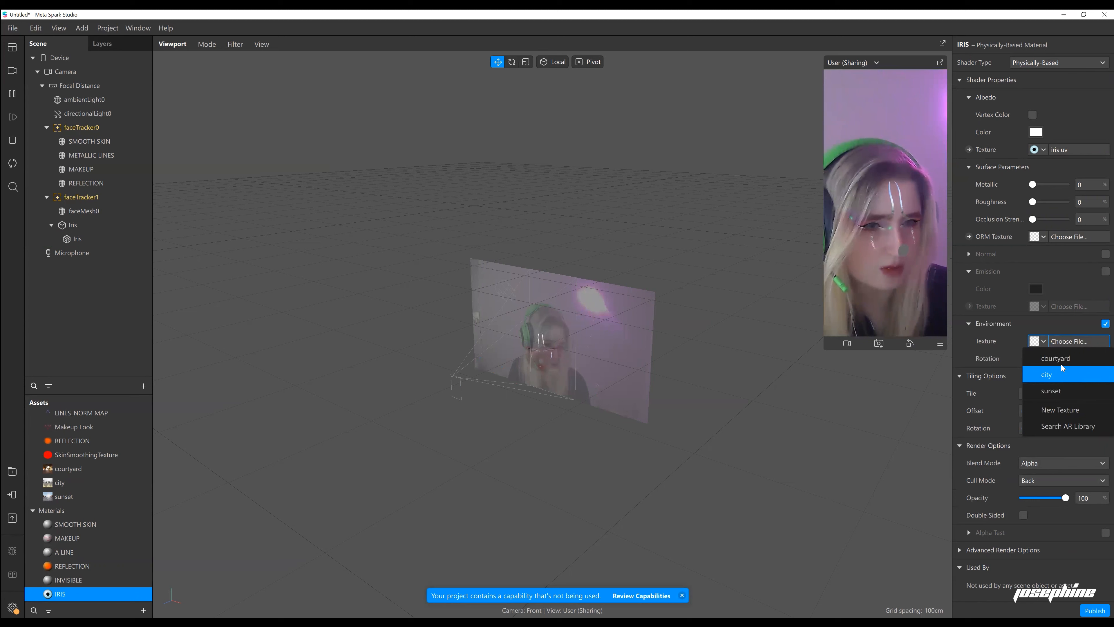
click(1058, 375)
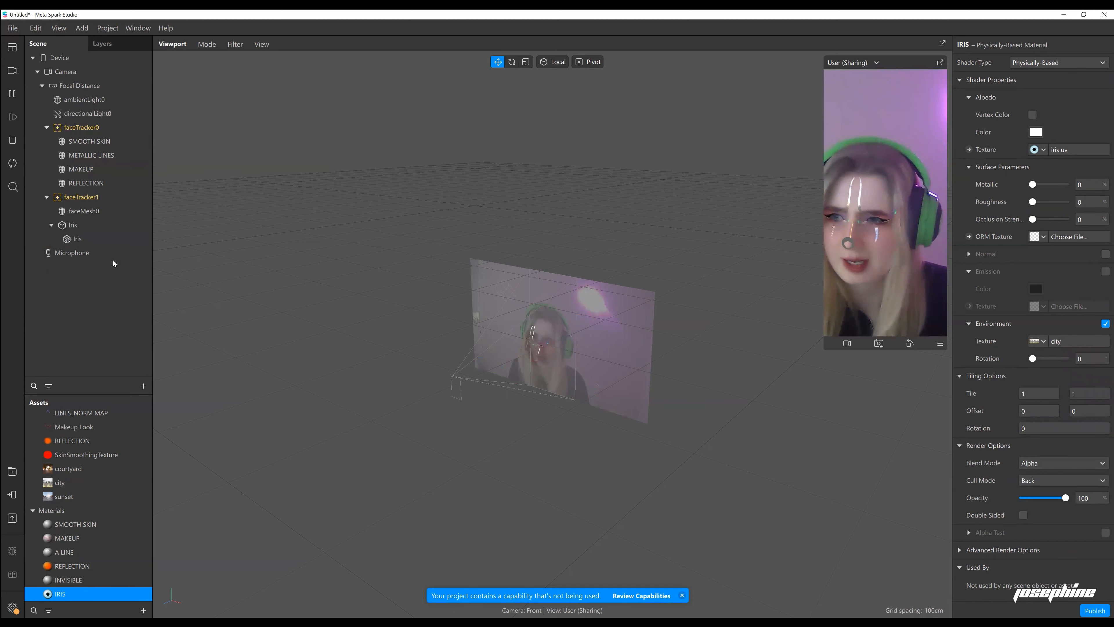
Assign the IRIS material to the Iris mesh, and set the material's metallic to 28% and occlusion strength to 25%.
click(104, 227)
click(102, 237)
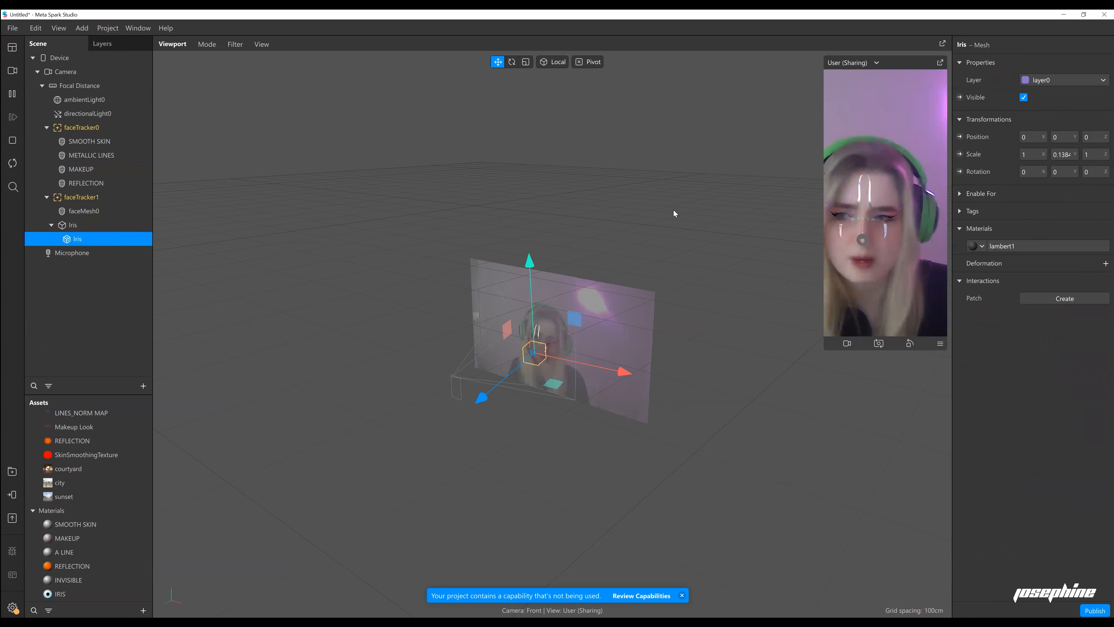
click(976, 246)
click(1012, 344)
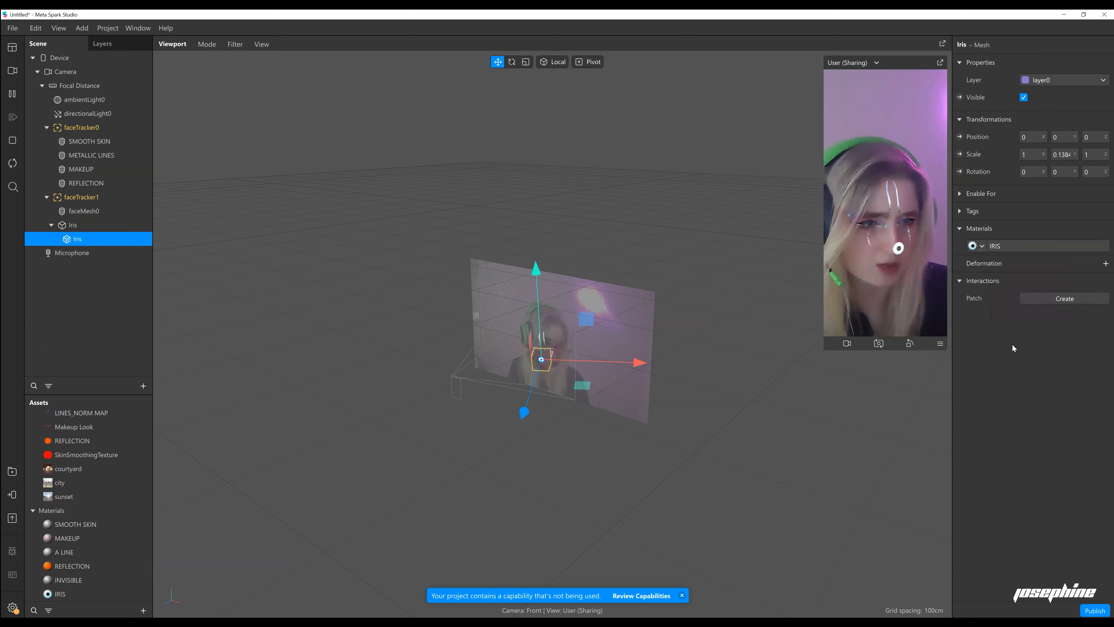
click(70, 594)
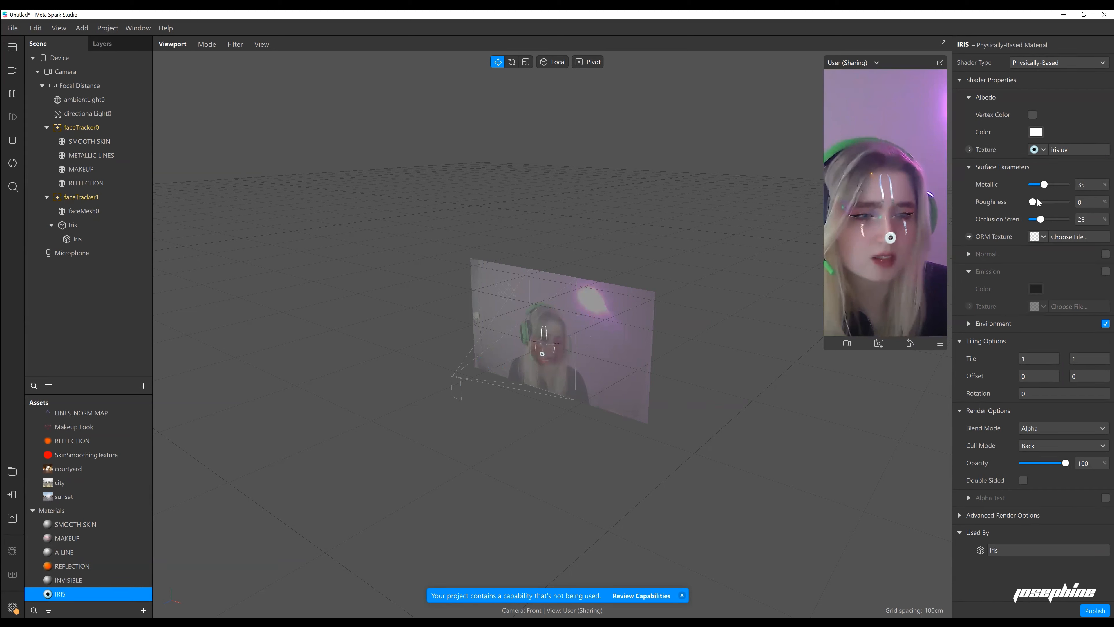
mouse_move(1042, 202)
mouse_down()
mouse_move(1013, 202)
mouse_move(1043, 186)
mouse_up()
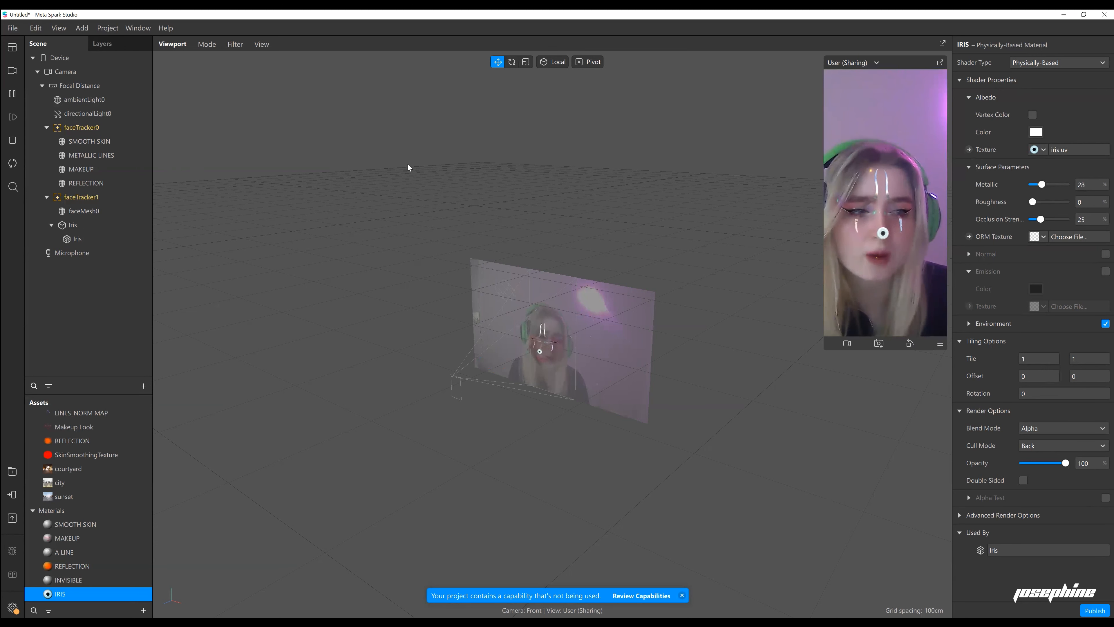
Show the Patch Editor and add faceTracker1 to the graph along with its Face Finder and Face Select patches.
click(108, 241)
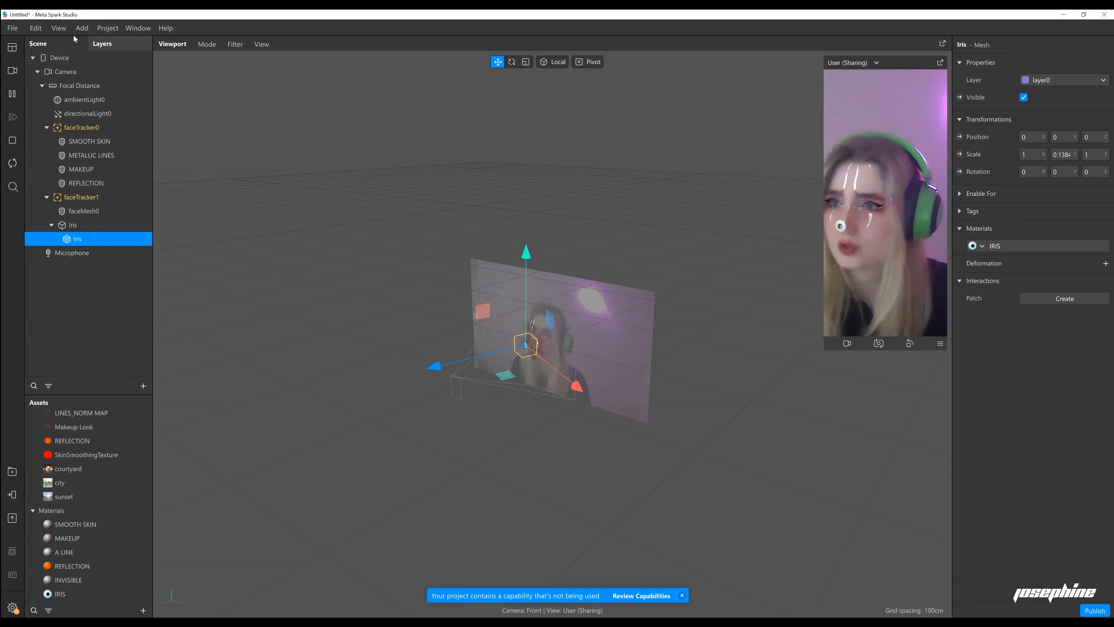
click(45, 30)
mouse_move(66, 31)
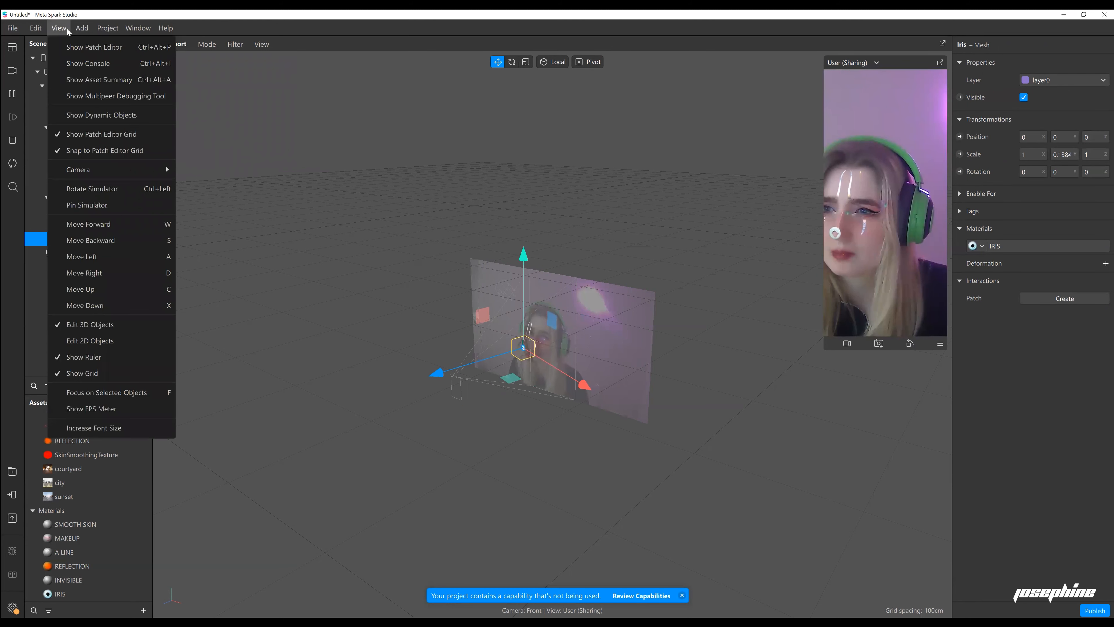
click(72, 48)
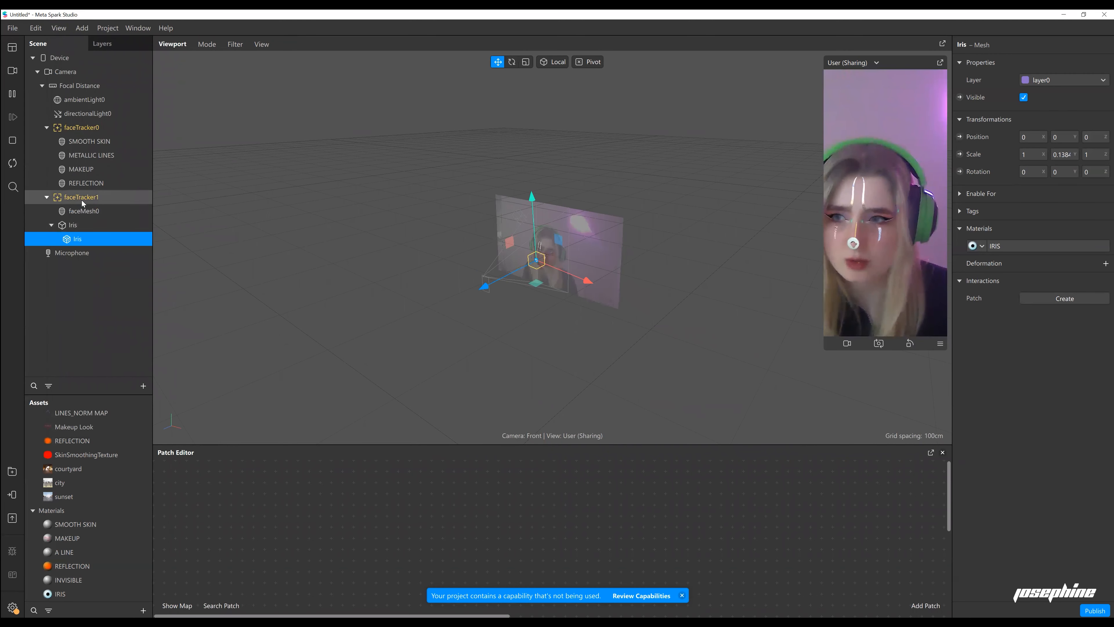
click(68, 198)
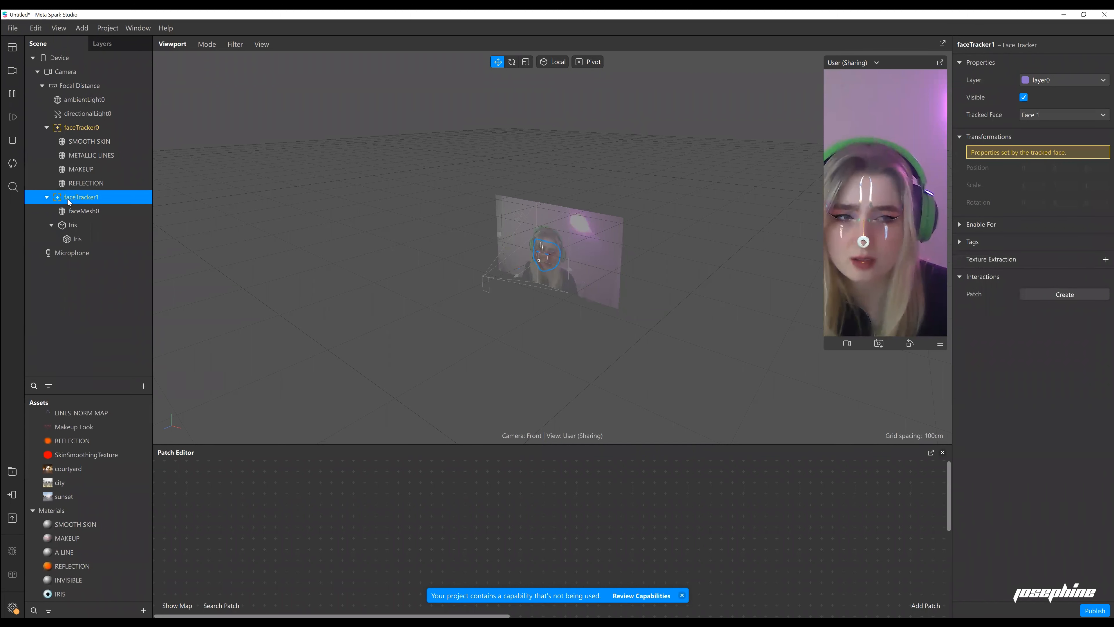
drag(220, 282, 334, 490)
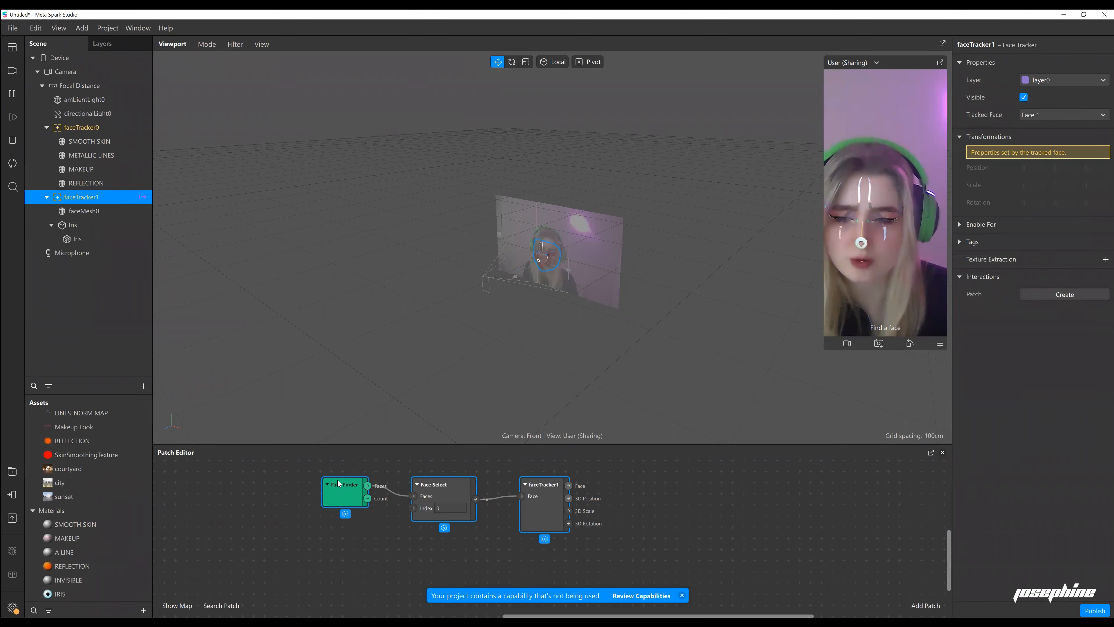
click(375, 469)
drag(396, 463, 391, 471)
click(548, 507)
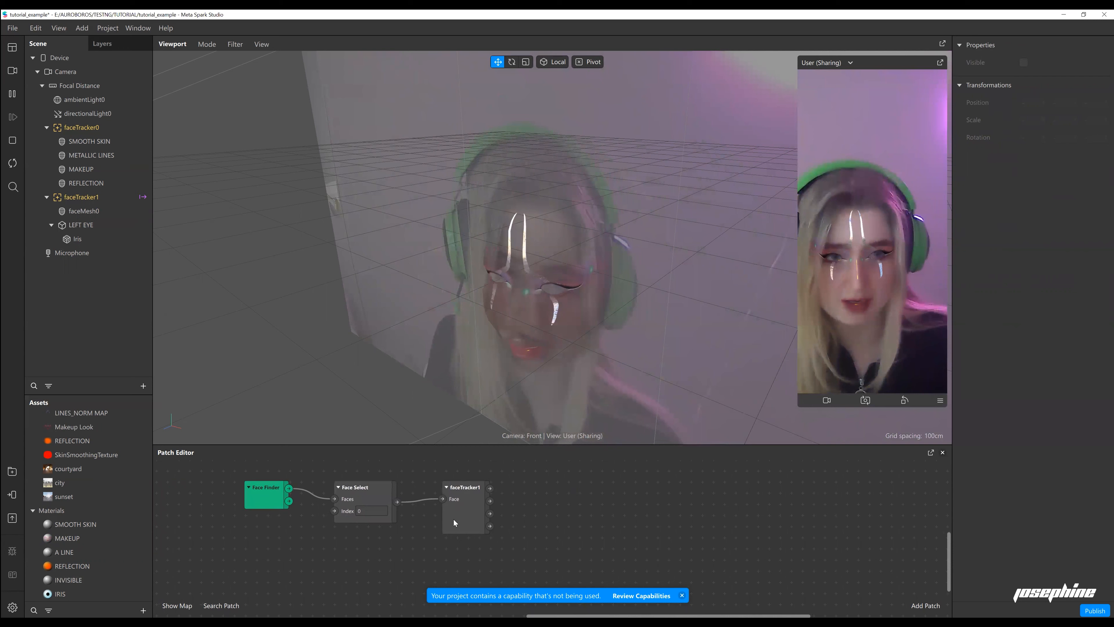
Add an Eyeball patch to the graph and connect faceTracker1's face output to its Face input.
right_click(522, 480)
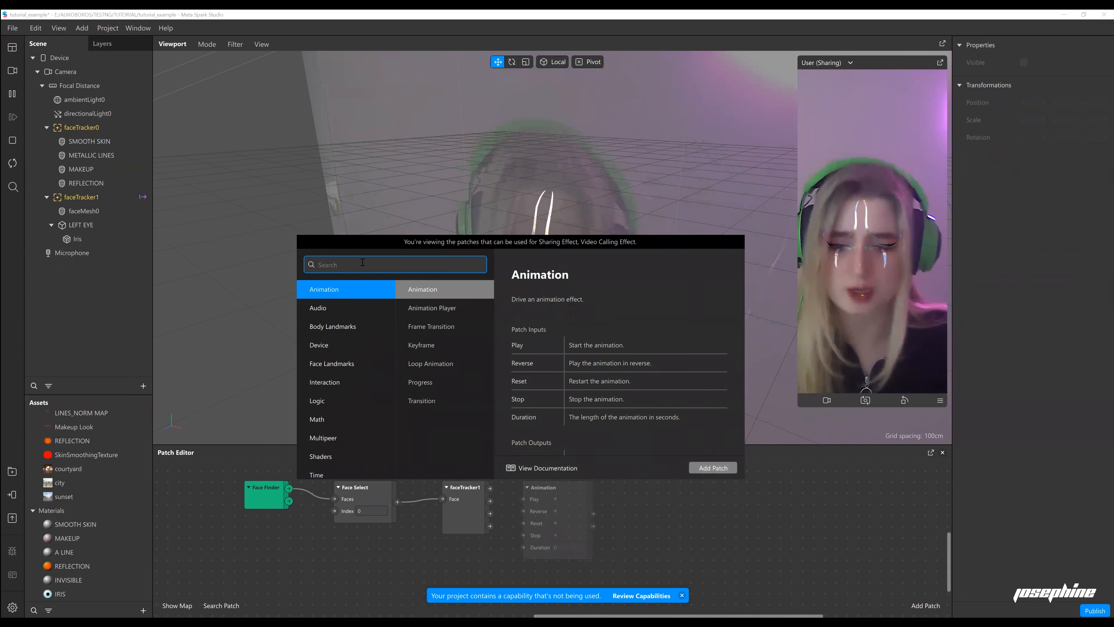
text(EEY)
key(BackSpace)
key(BackSpace)
text(YE)
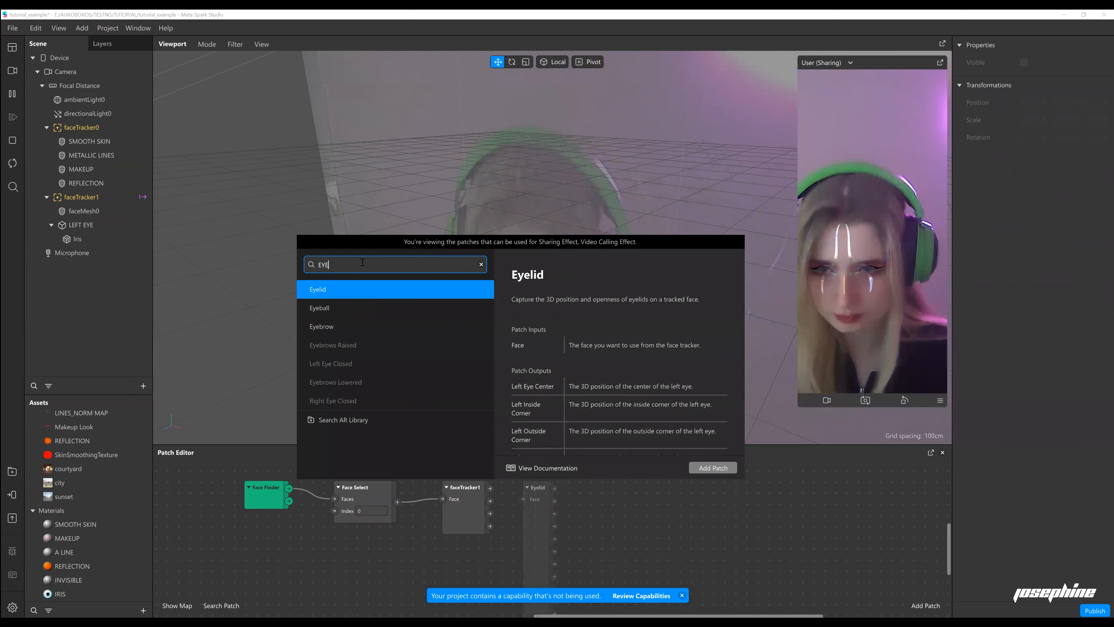
click(355, 309)
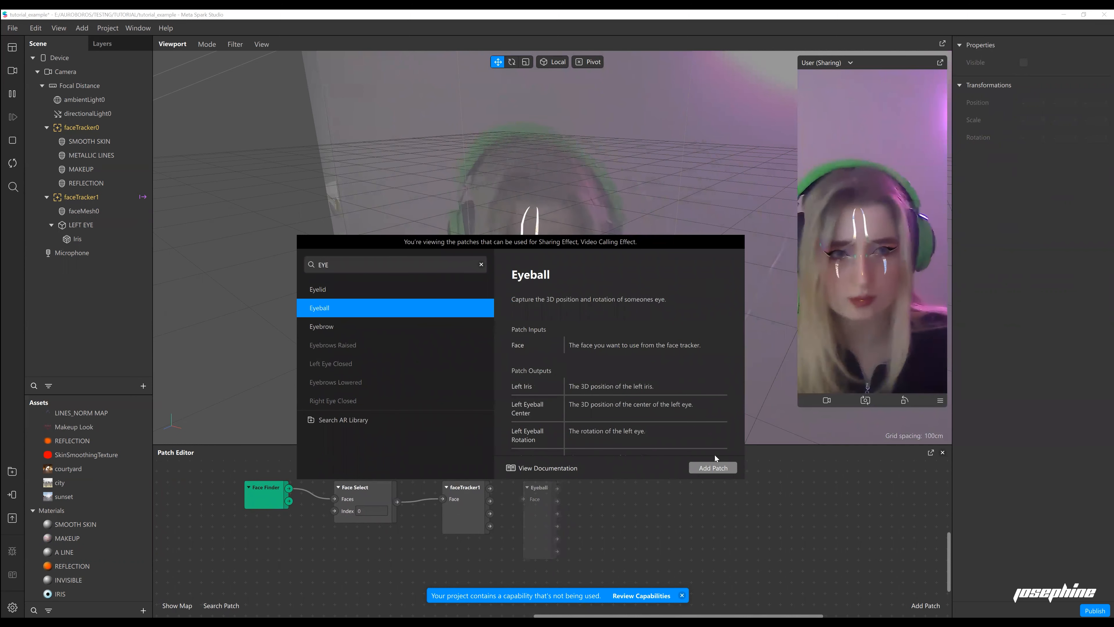
click(715, 468)
drag(545, 493, 579, 482)
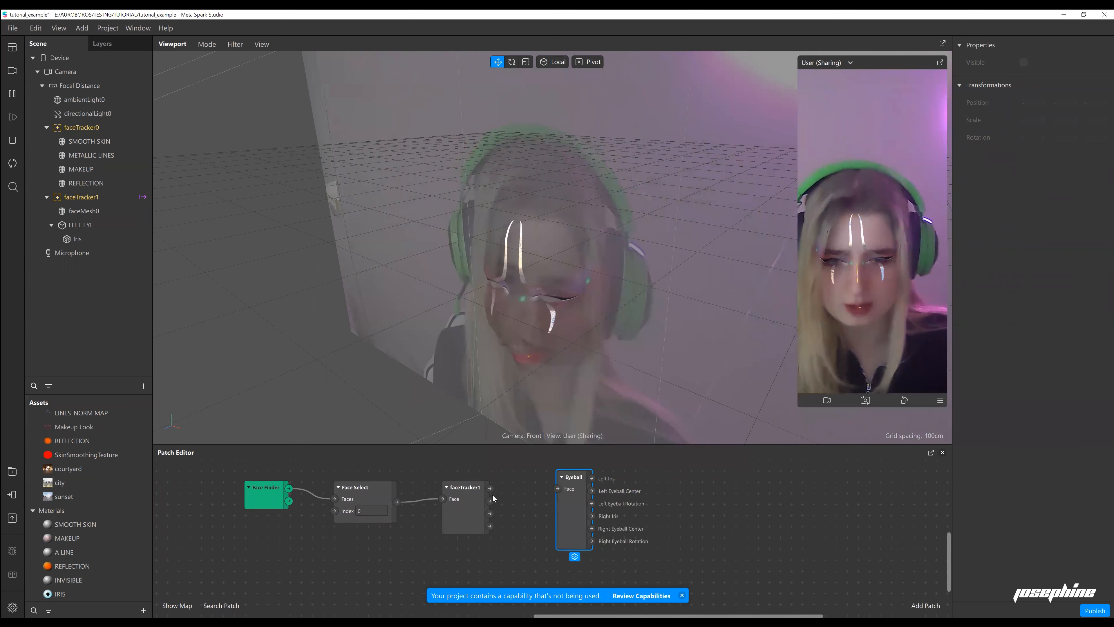
drag(490, 490, 557, 489)
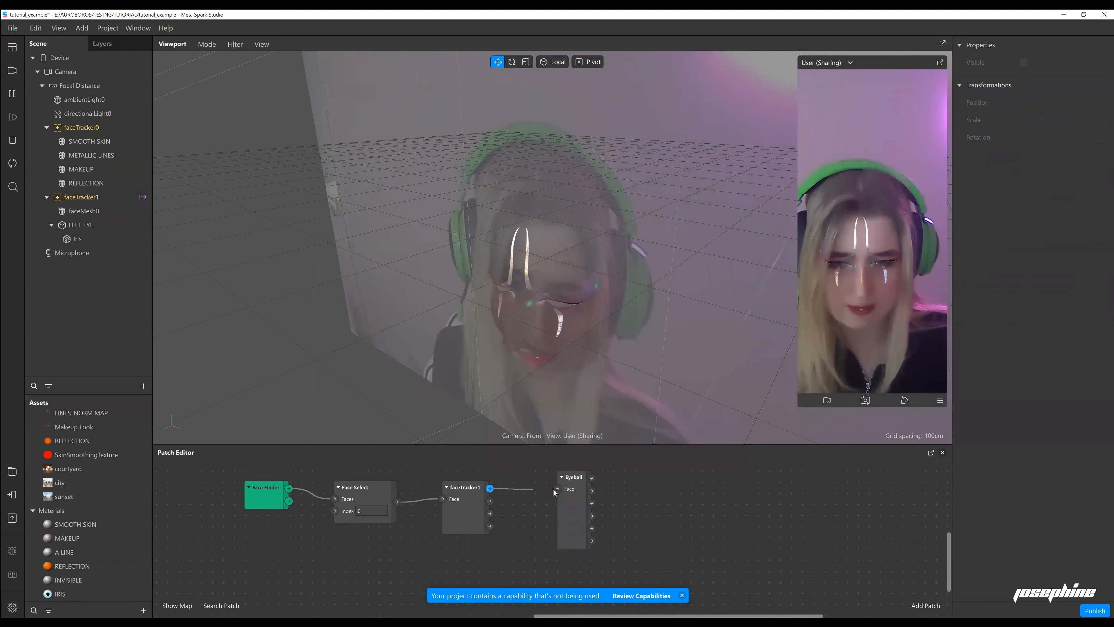
click(575, 481)
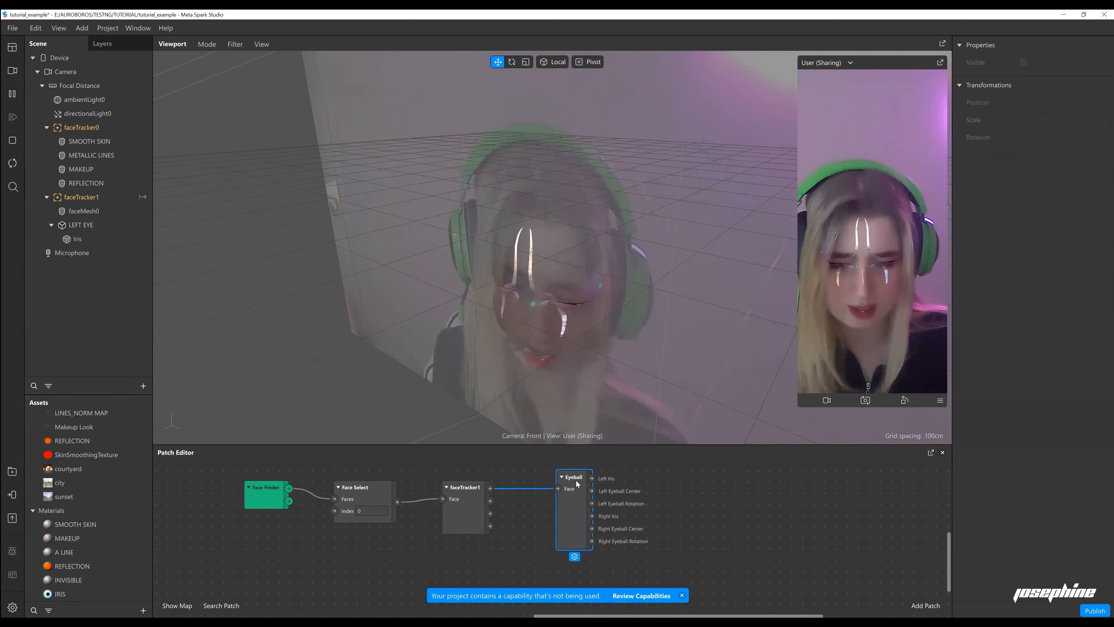
middle_drag(685, 495, 667, 501)
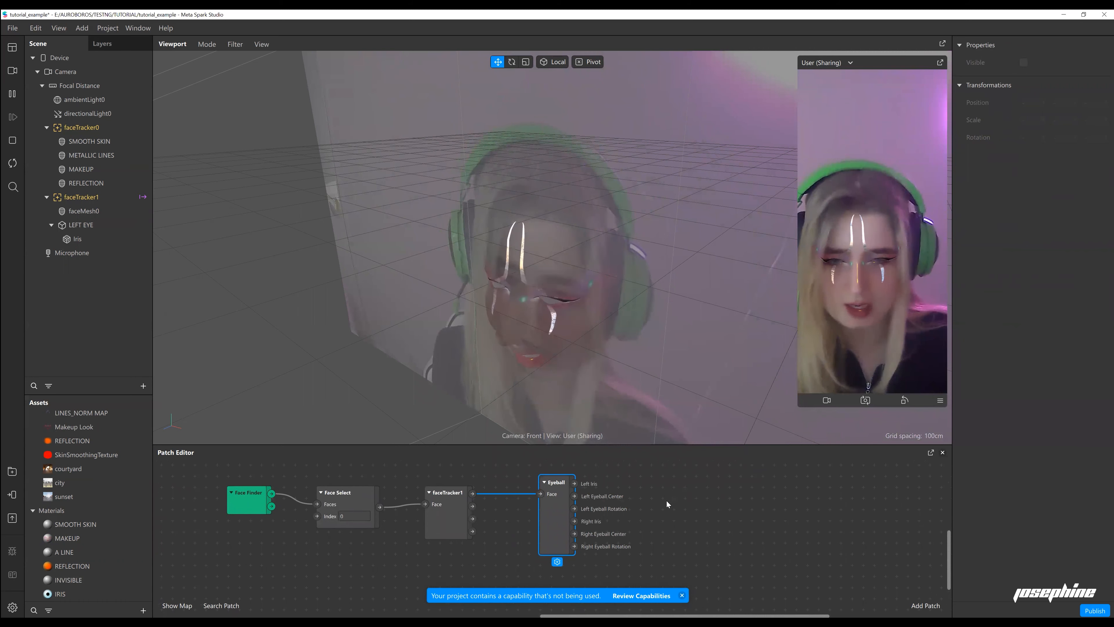
Create 3D Position and 3D Rotation patches for the LEFT EYE object and stack them beside the Eyeball patch.
right_click(649, 506)
click(100, 230)
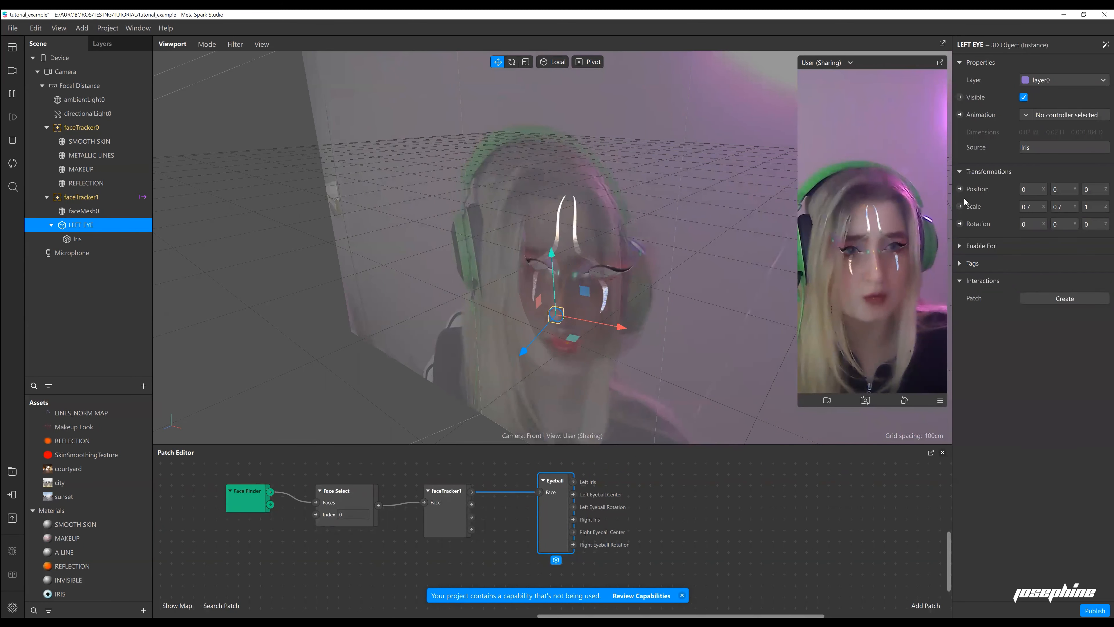
click(959, 189)
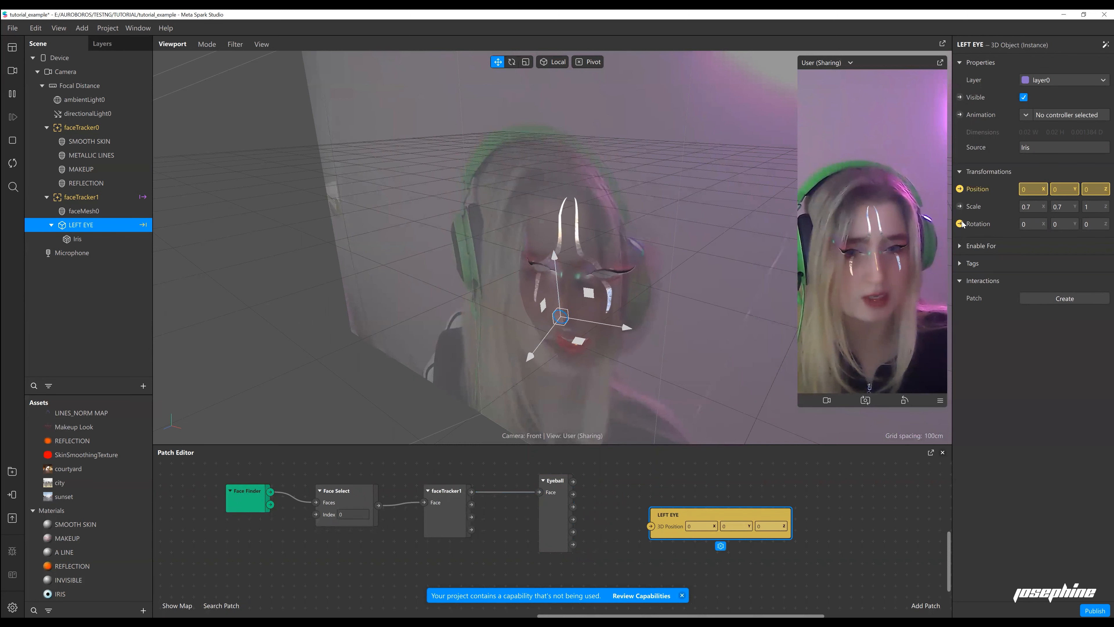
click(960, 224)
drag(694, 511, 709, 467)
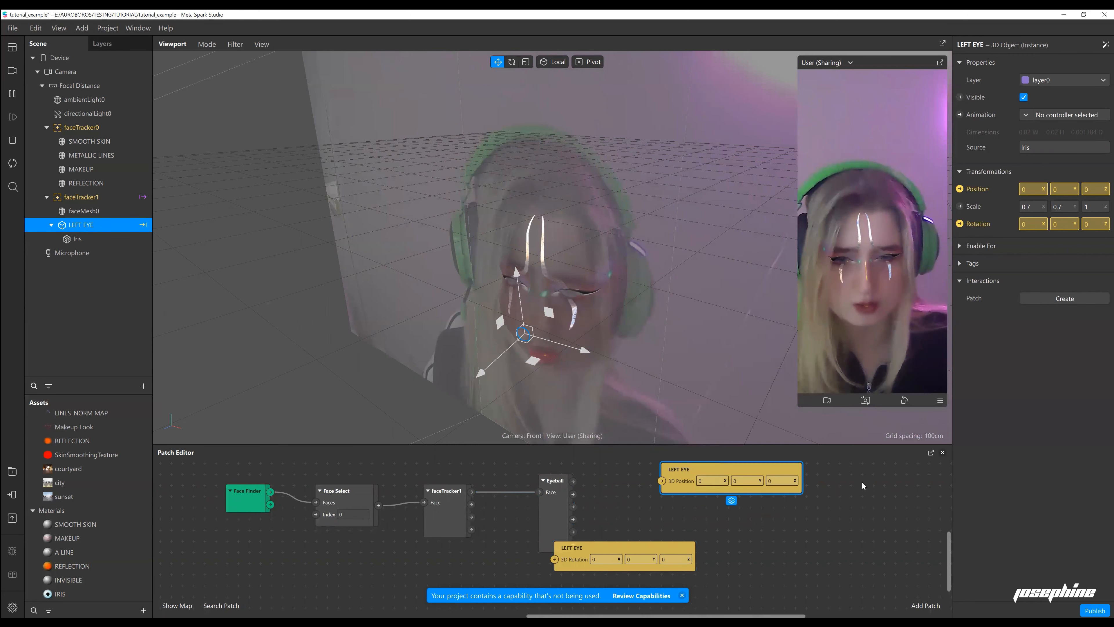
drag(862, 483, 825, 493)
middle_drag(724, 491, 632, 509)
drag(636, 492, 603, 470)
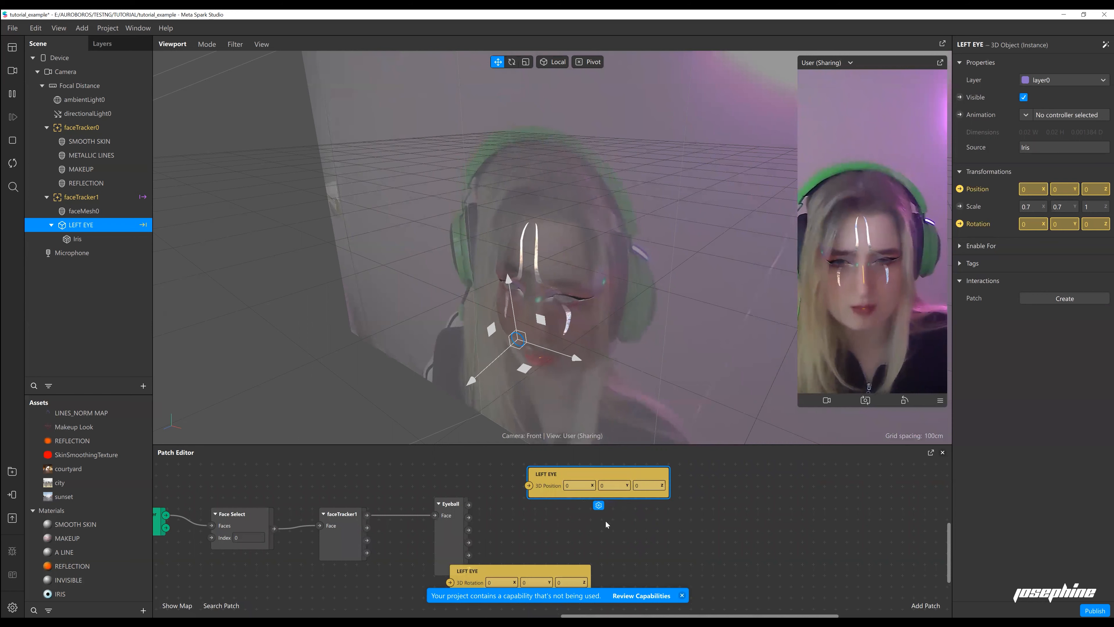
drag(560, 570, 630, 513)
click(682, 596)
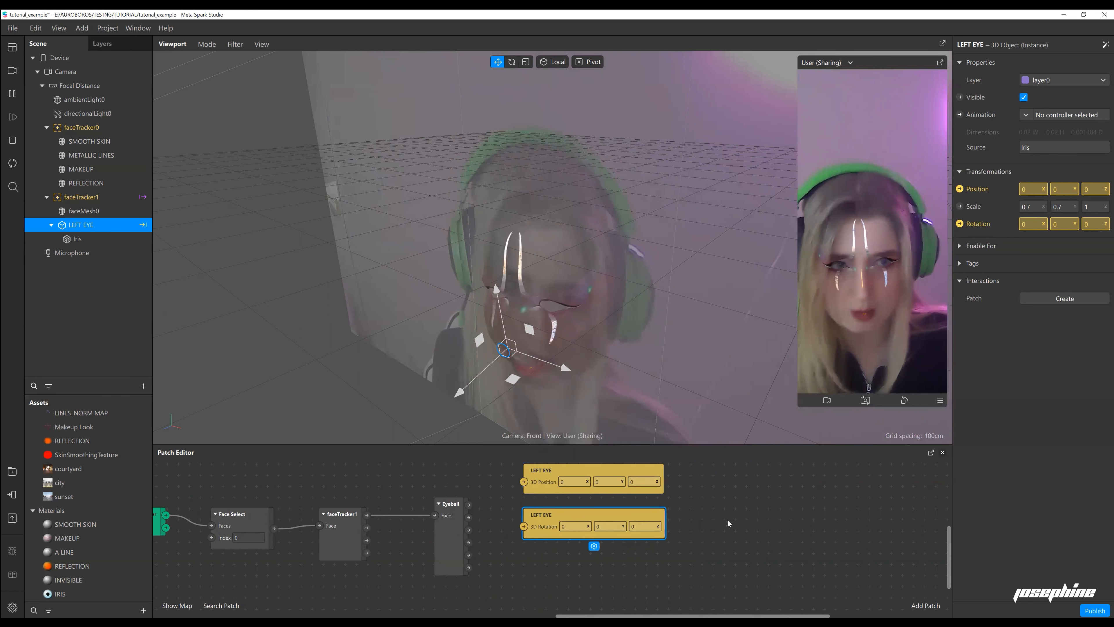
Connect the Eyeball patch's Left Iris output to LEFT EYE's 3D Position and Left Eyeball Rotation to its 3D Rotation.
middle_drag(739, 514, 769, 512)
middle_drag(571, 522, 577, 523)
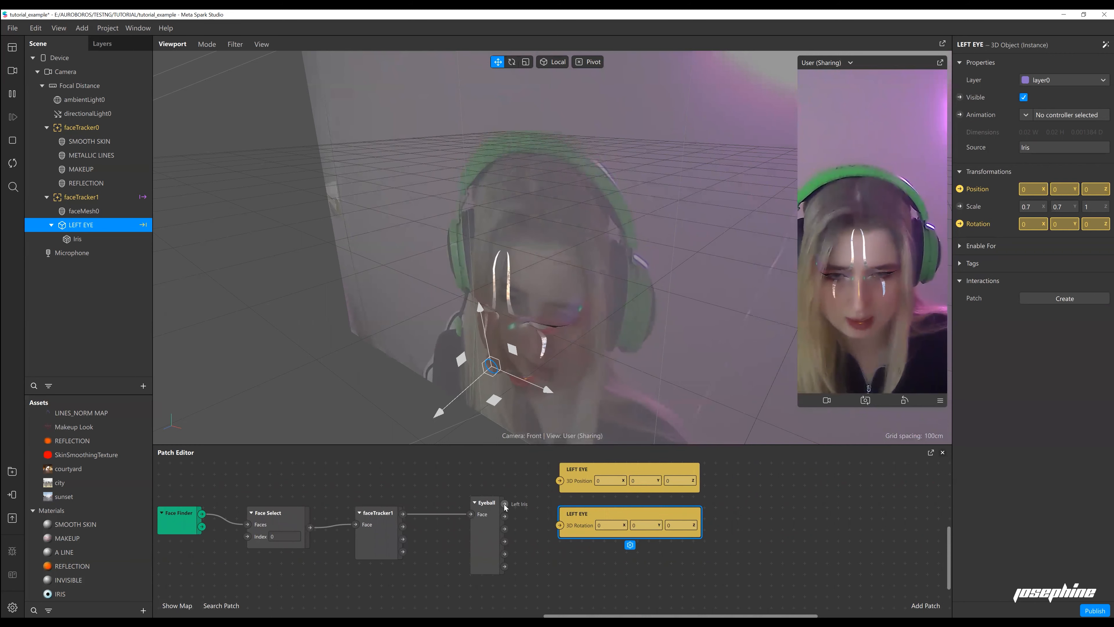
drag(505, 503, 561, 480)
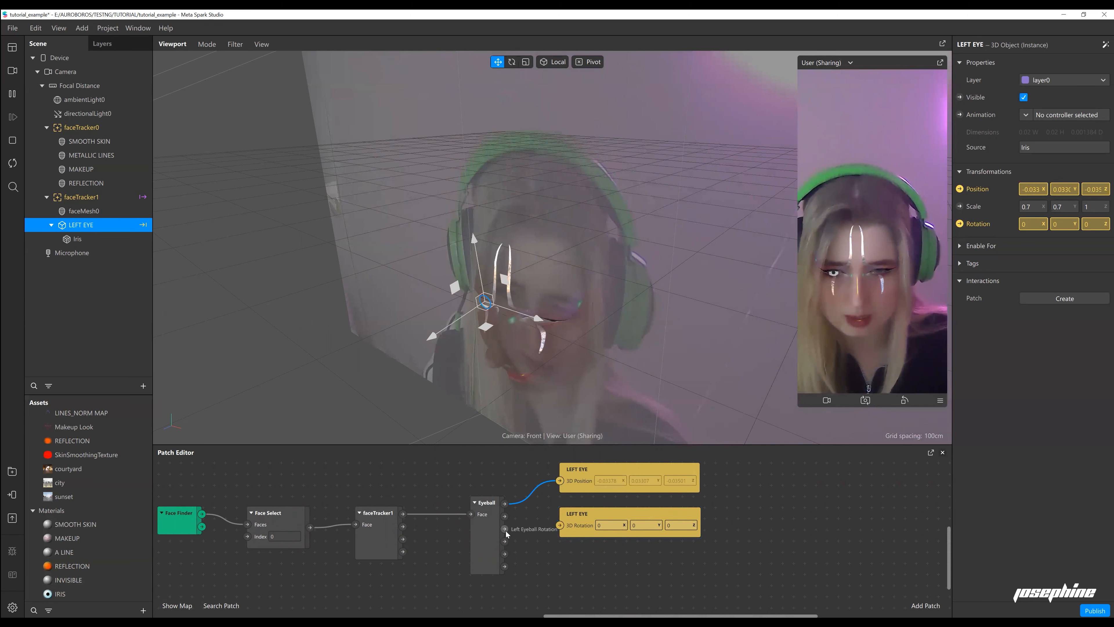
drag(563, 526, 561, 525)
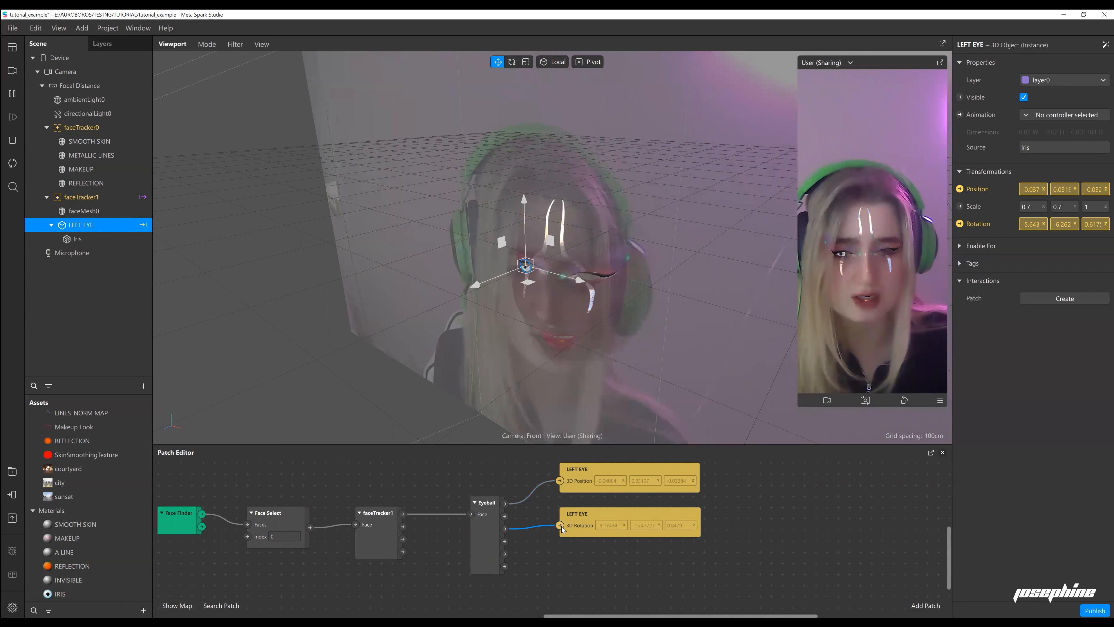
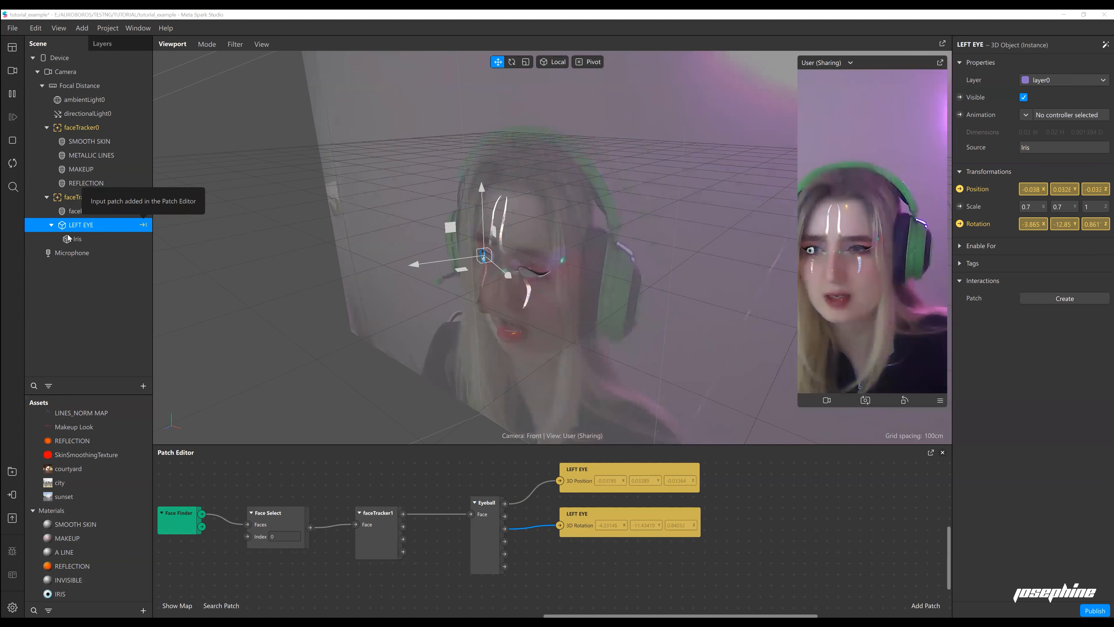
With the video preview paused, shift faceMesh0 slightly back along its Z axis to about 0.006, and resume playback.
click(133, 212)
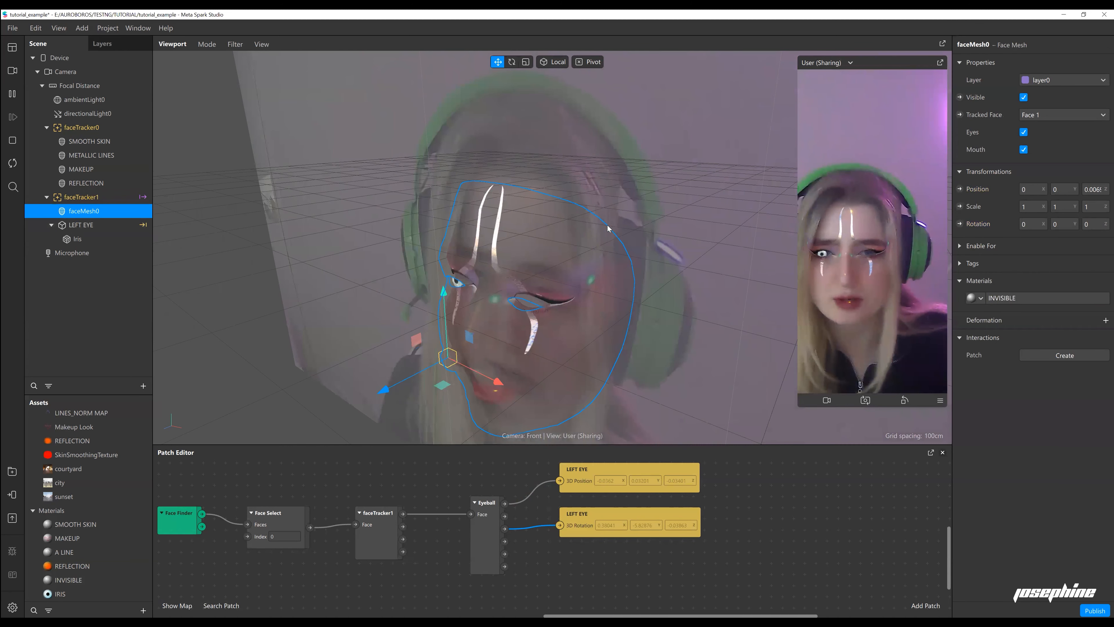
drag(608, 228, 563, 245)
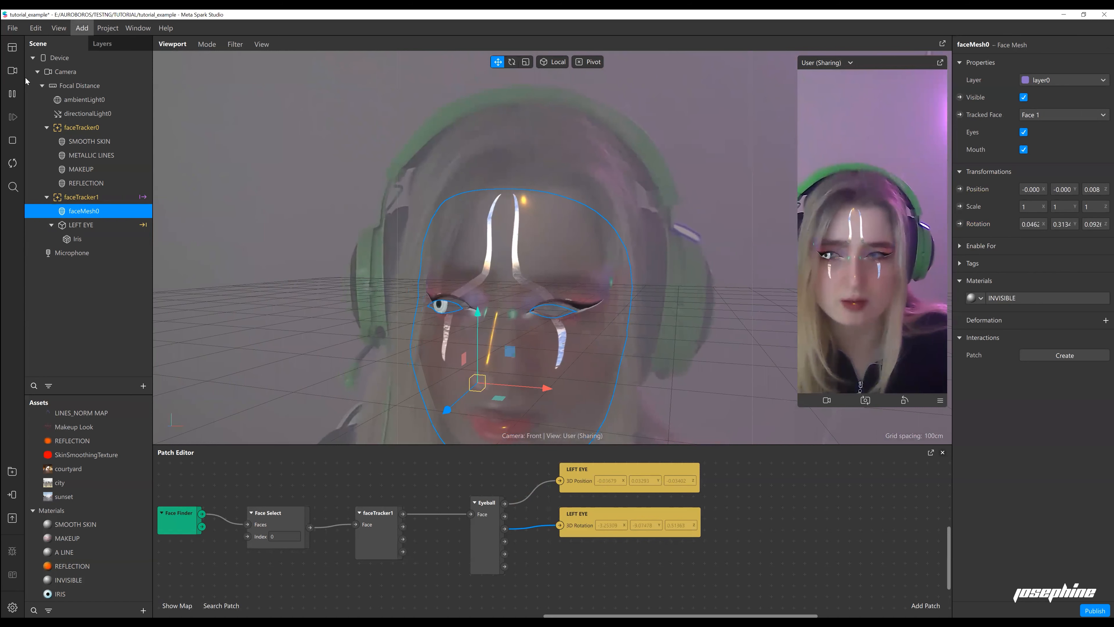
click(16, 95)
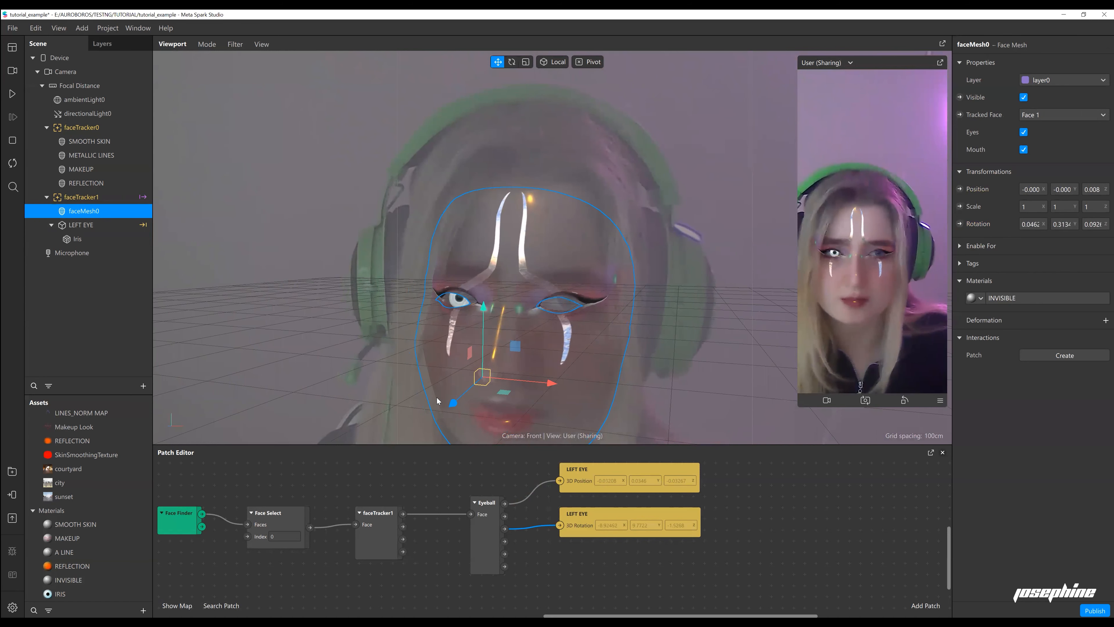
drag(454, 406, 456, 421)
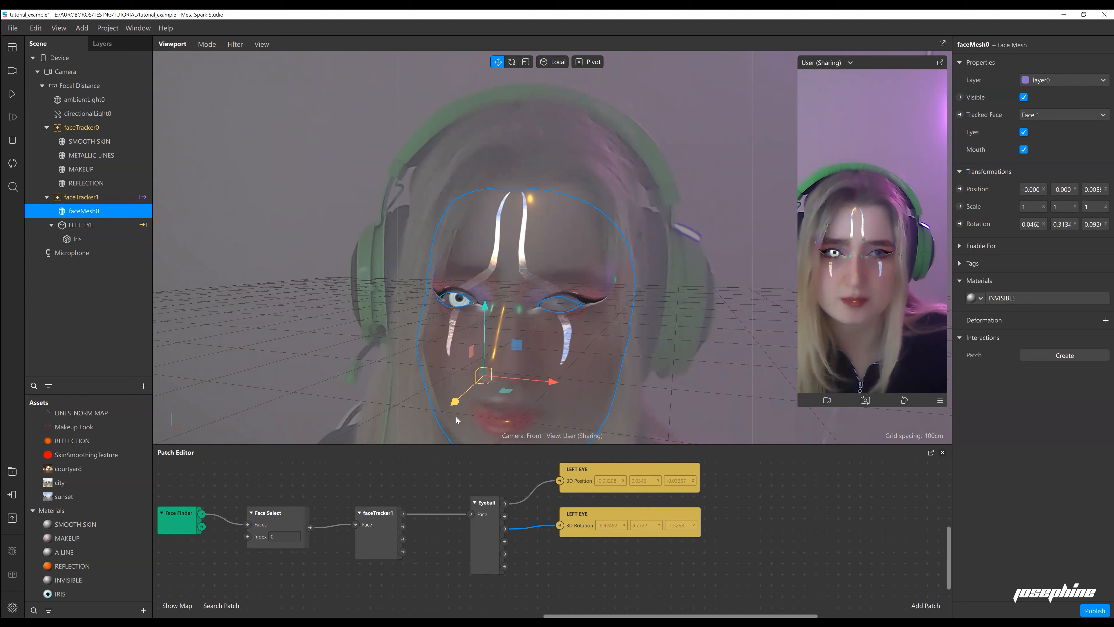
click(12, 93)
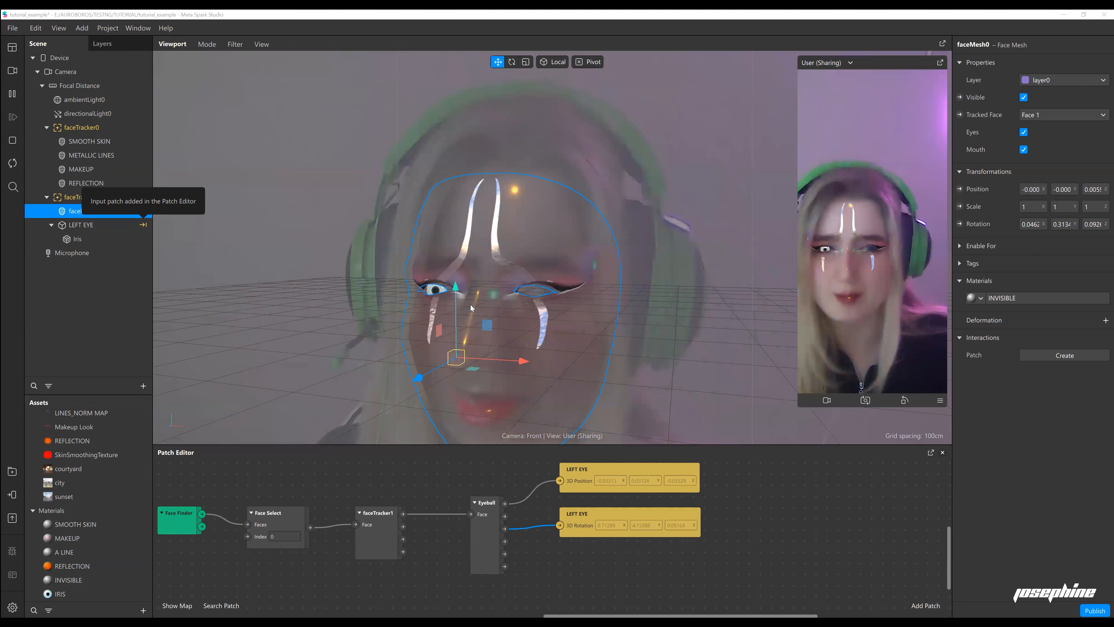
click(235, 248)
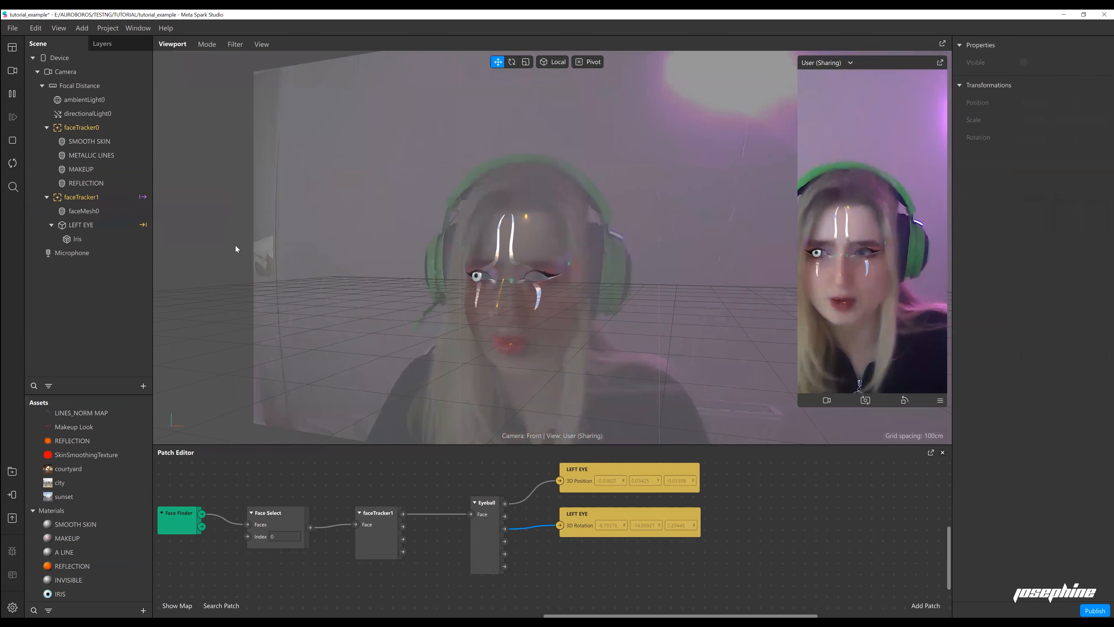
Add a second Iris object from the assets under faceTracker1 and rename it RIGHT EYE.
click(86, 229)
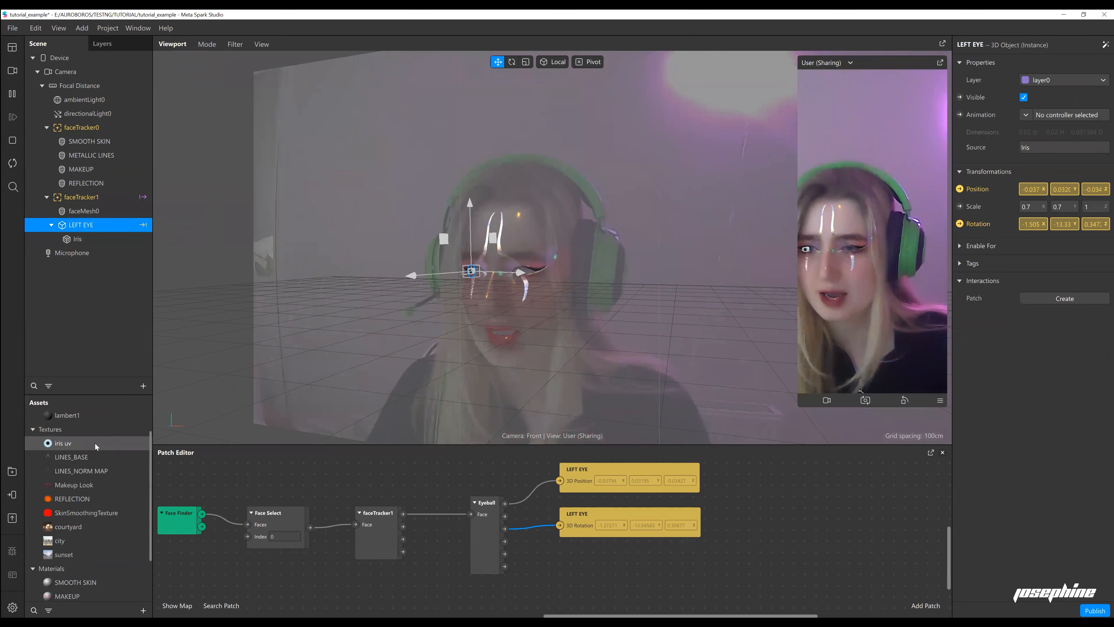
scroll(95, 444, up, 2)
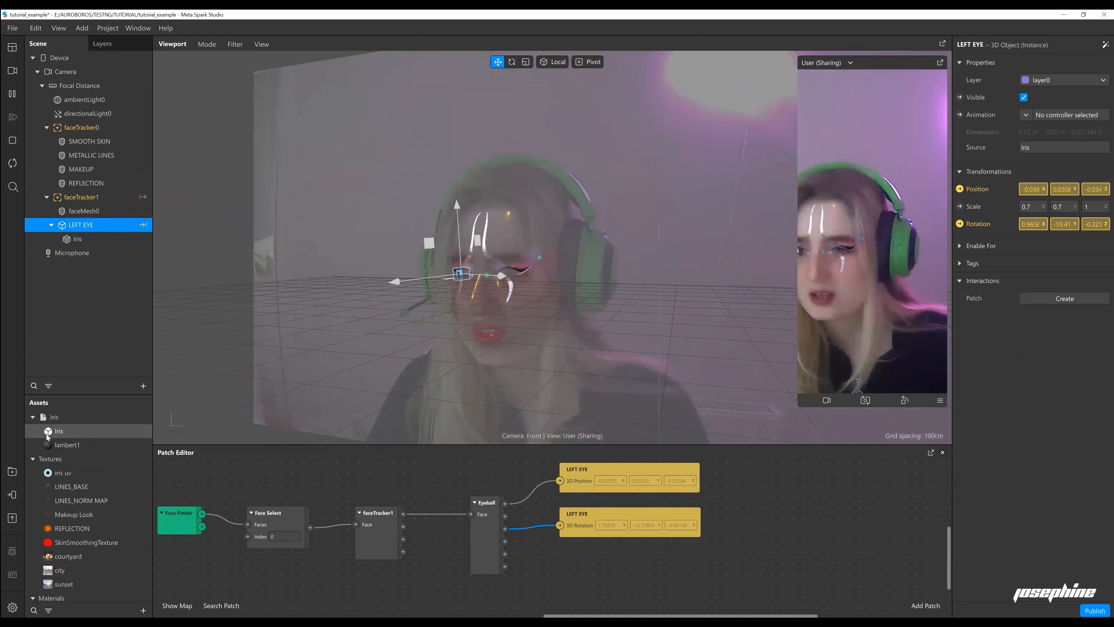
drag(42, 430, 102, 198)
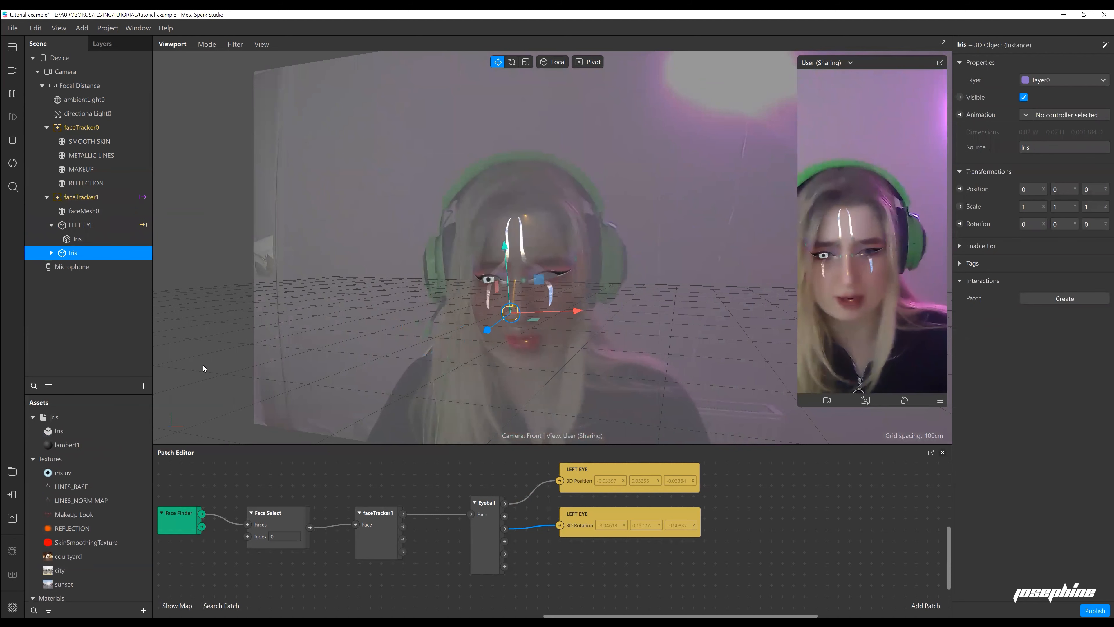
double_click(81, 257)
text(RIGHT EYE)
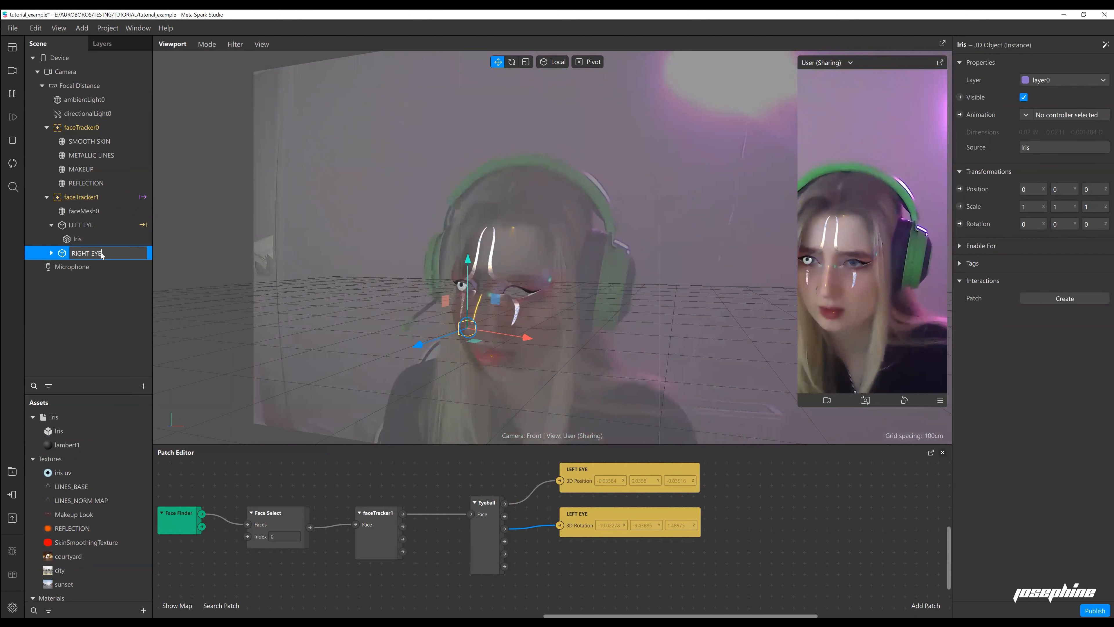
key(Return)
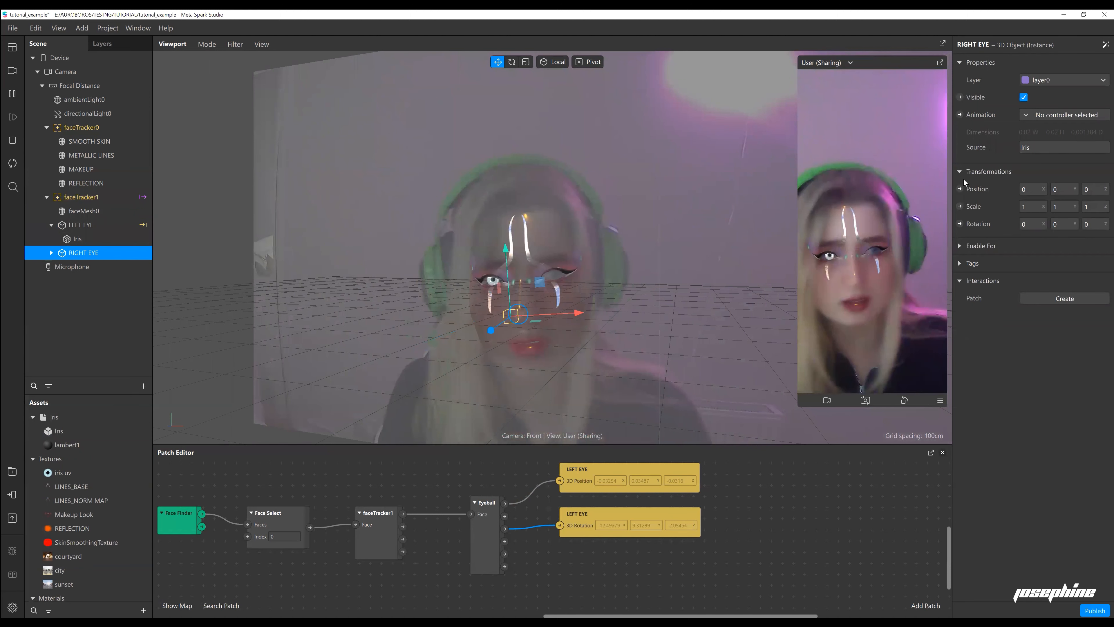
Create 3D Position and 3D Rotation patches for RIGHT EYE and drive them with the Eyeball patch's Right Iris and Right Eyeball Rotation outputs.
click(959, 189)
click(959, 224)
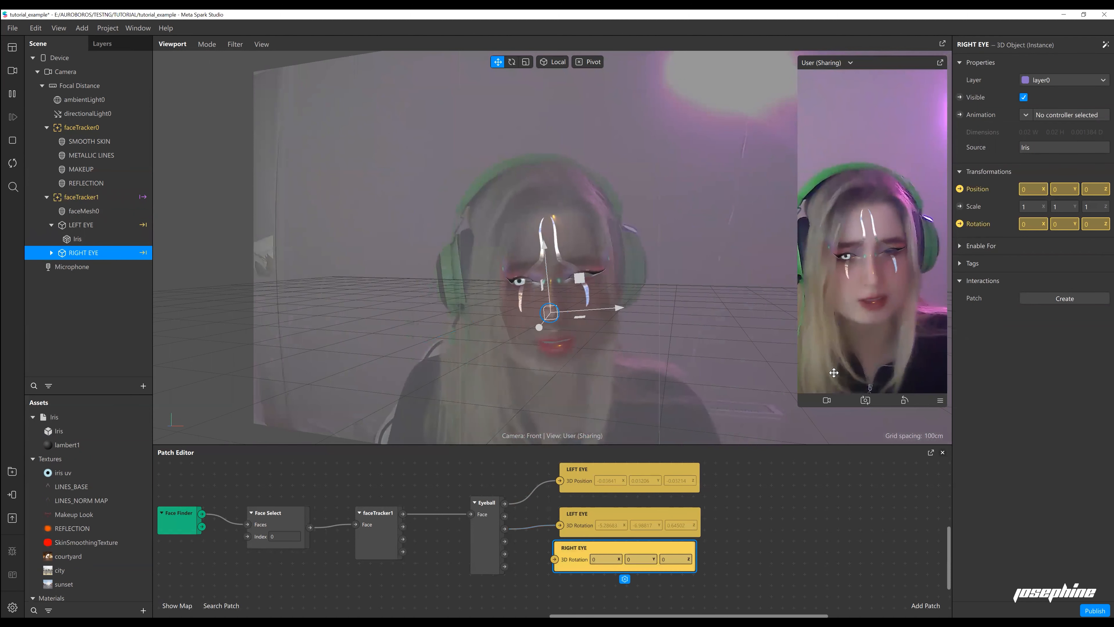
scroll(681, 555, down, 2)
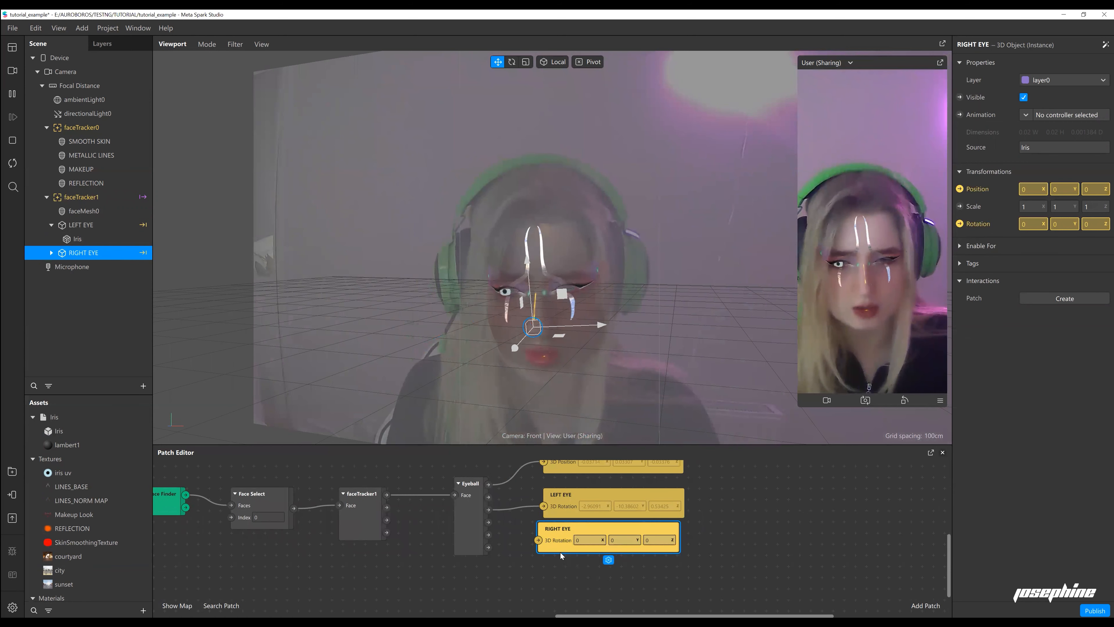
drag(561, 553, 564, 595)
click(556, 540)
drag(561, 542, 558, 559)
drag(476, 529, 531, 556)
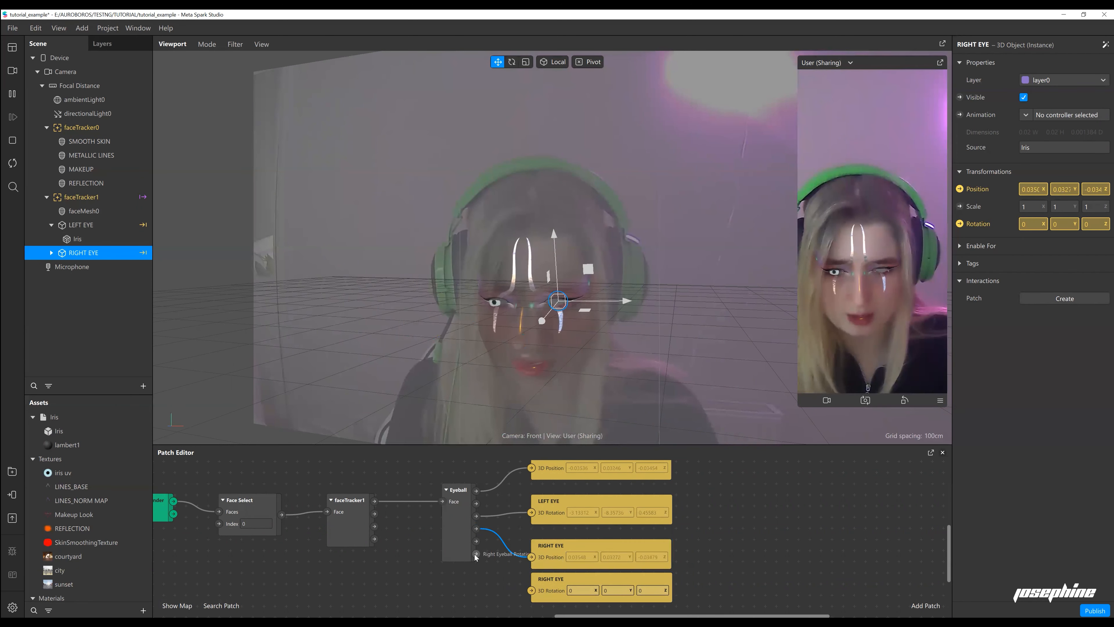
drag(533, 590, 532, 590)
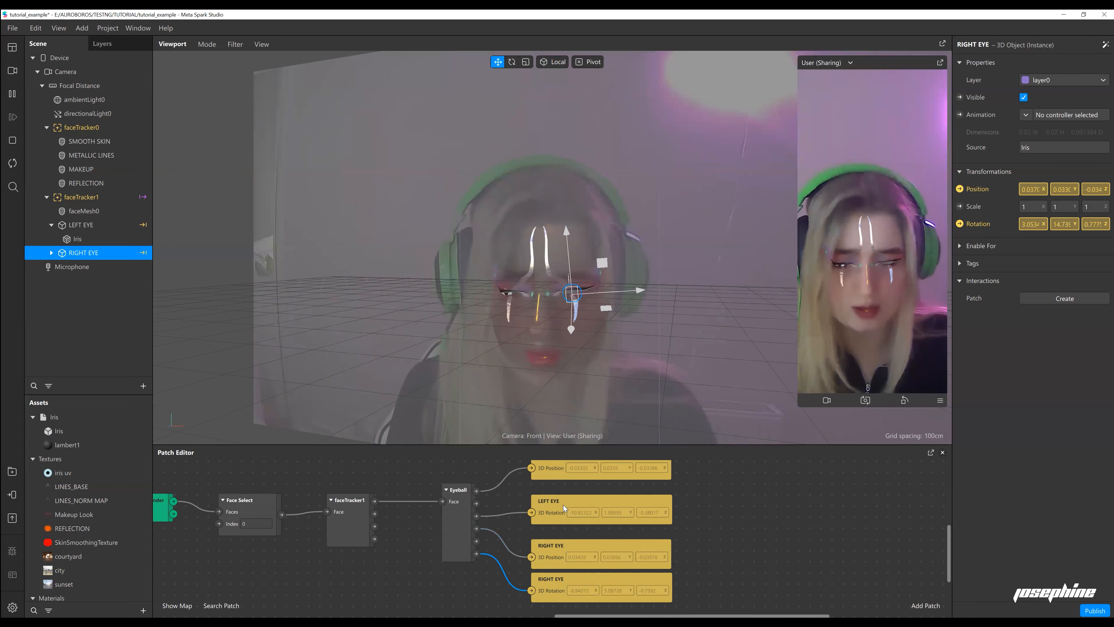
Assign the IRIS material to the Iris mesh inside RIGHT EYE.
click(51, 253)
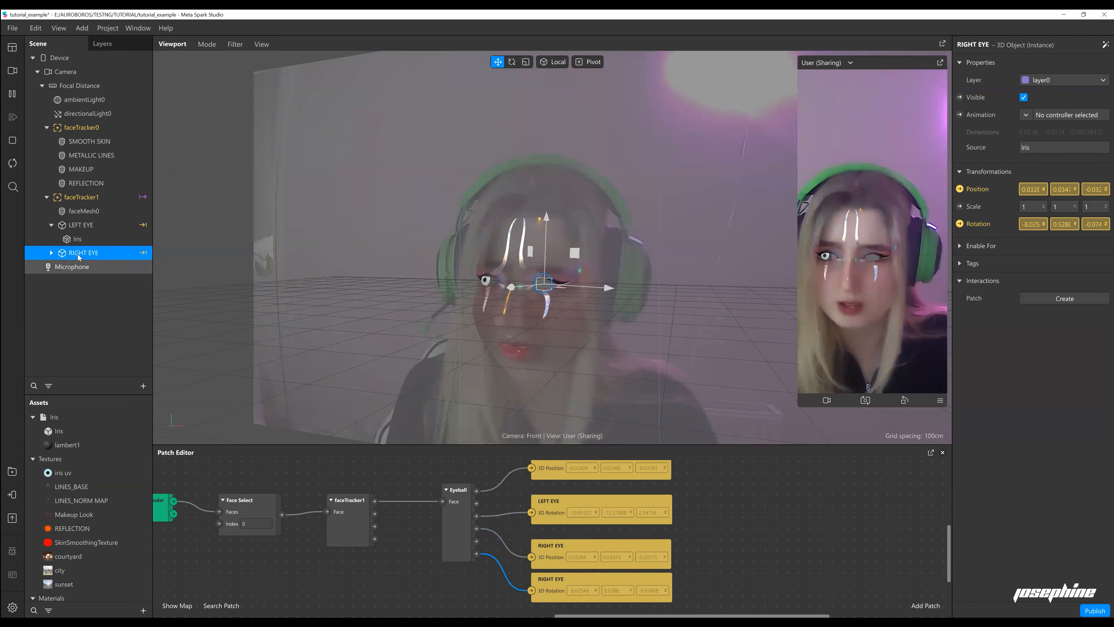
click(77, 267)
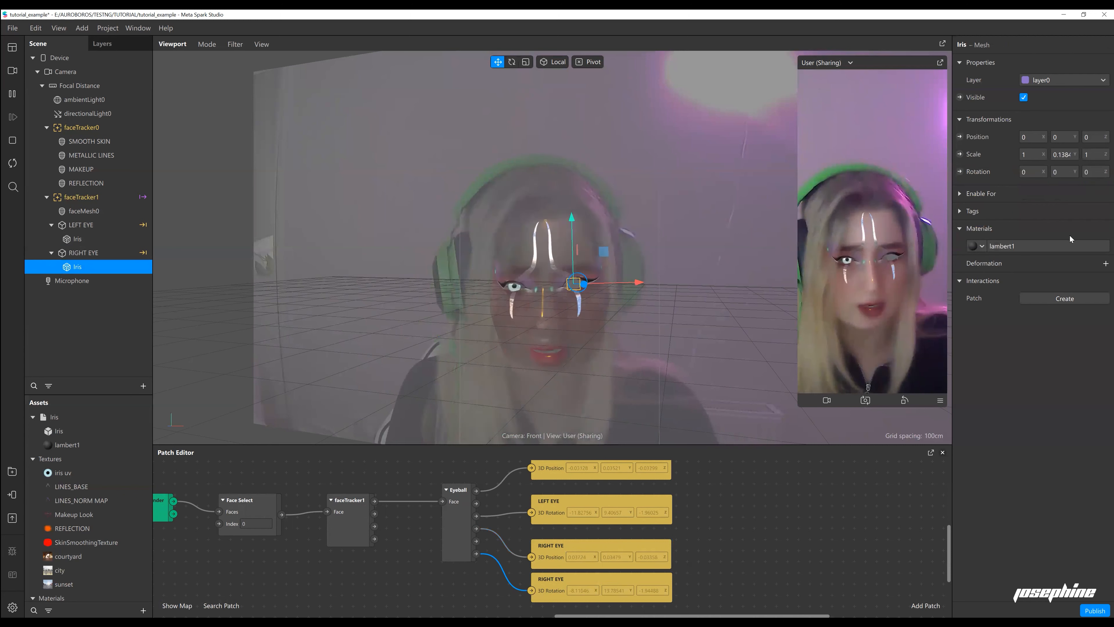
click(982, 246)
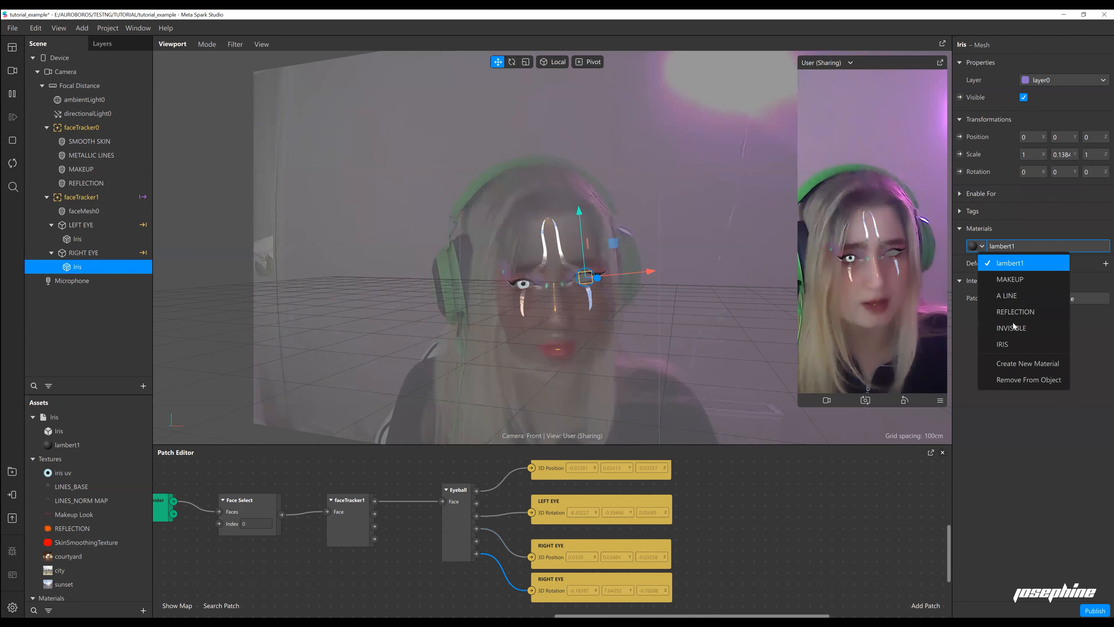
click(1009, 343)
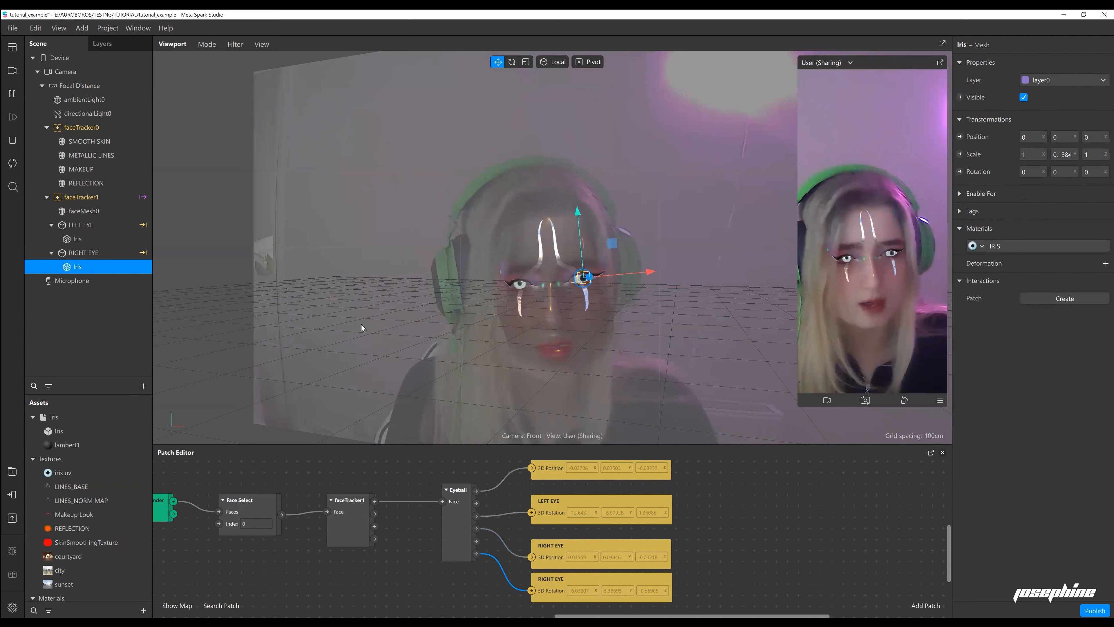
Set the X and Y scale of the RIGHT EYE object to 0.7.
click(83, 252)
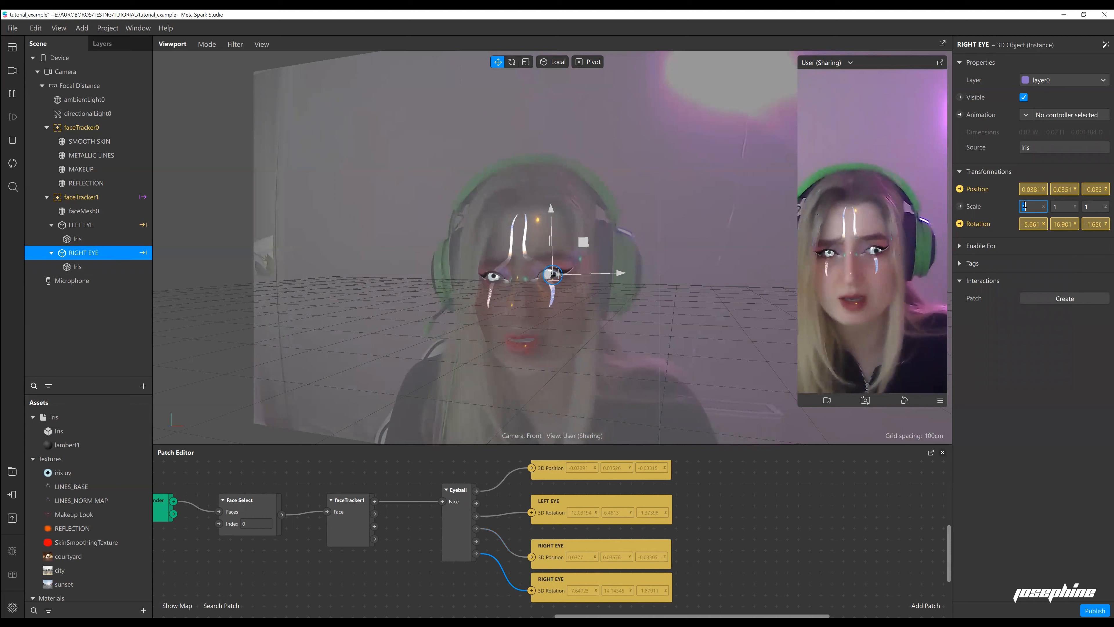
text(0.7)
key(Return)
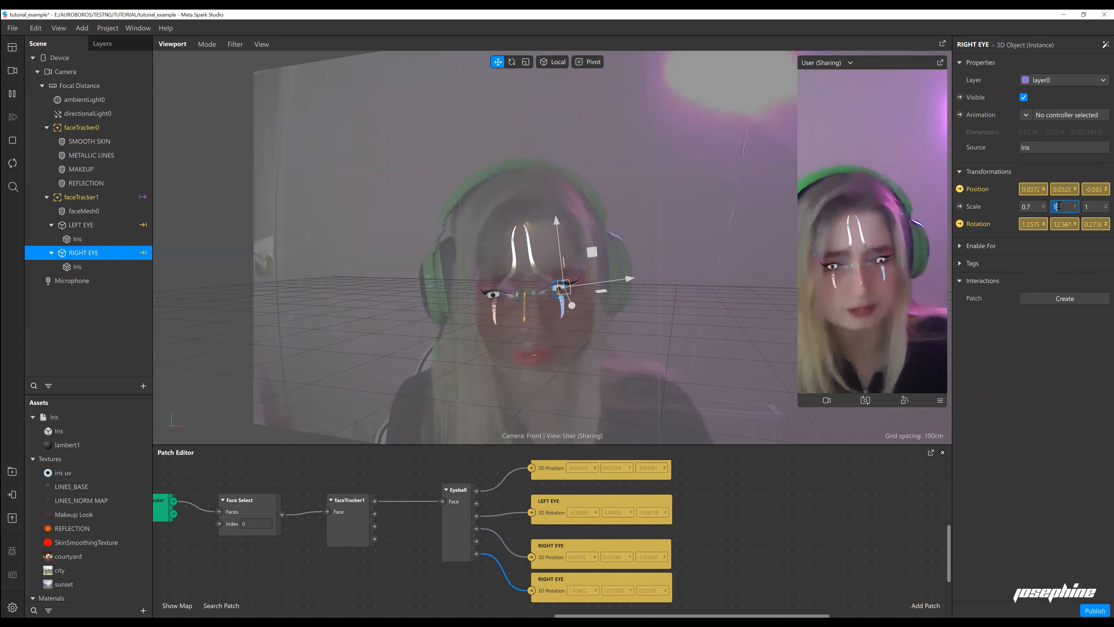
text(0.7)
key(Return)
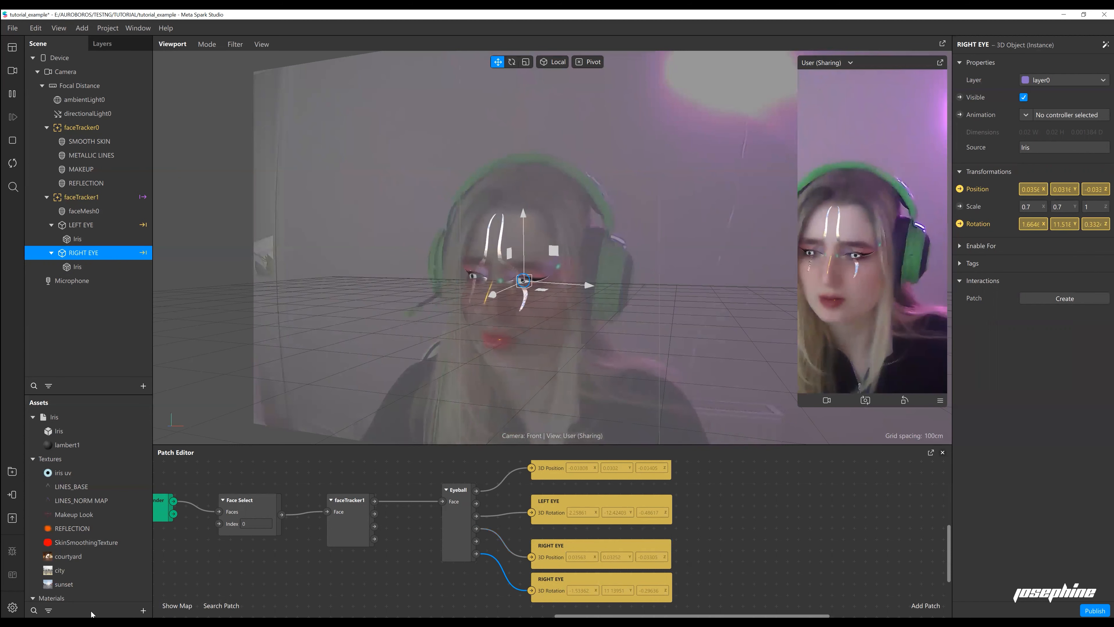
Lower the opacity of the IRIS material to about 11%.
scroll(90, 587, down, 2)
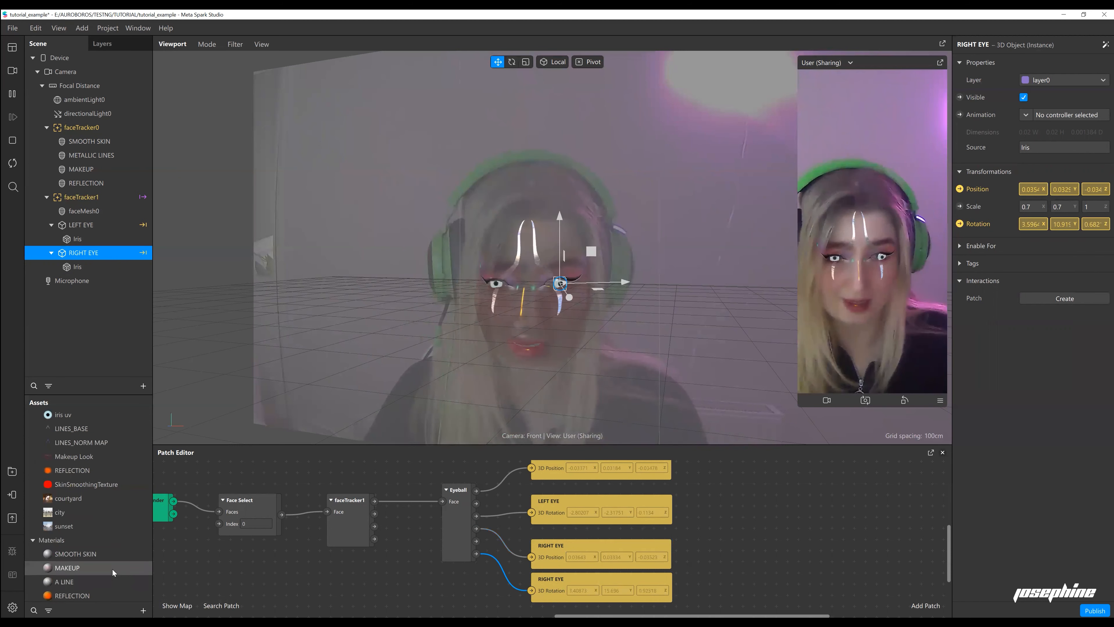
scroll(66, 597, down, 2)
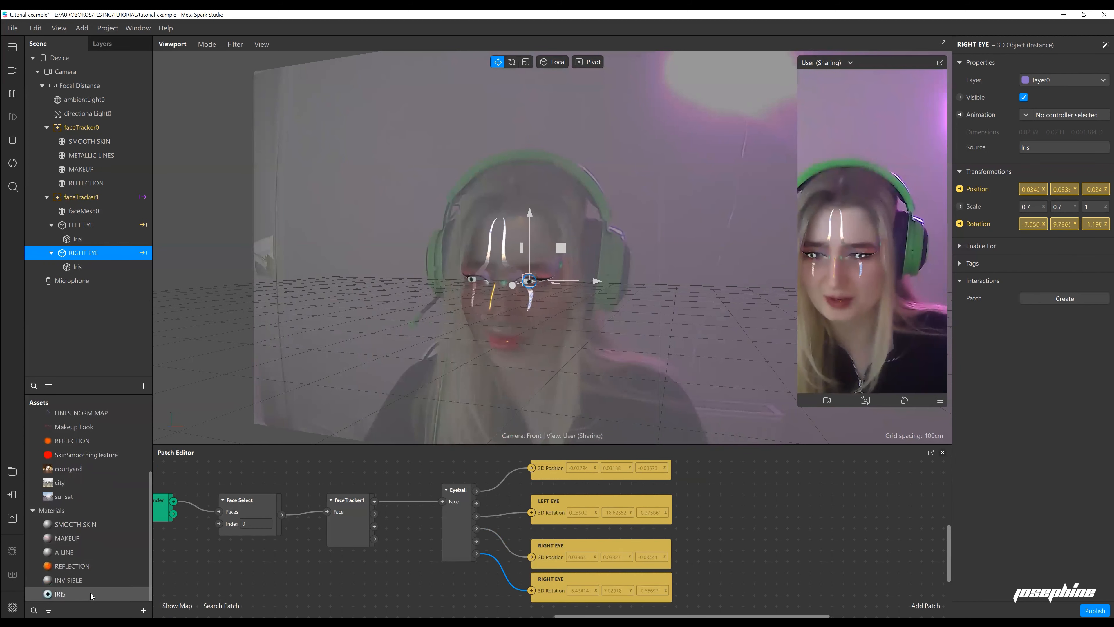
click(61, 593)
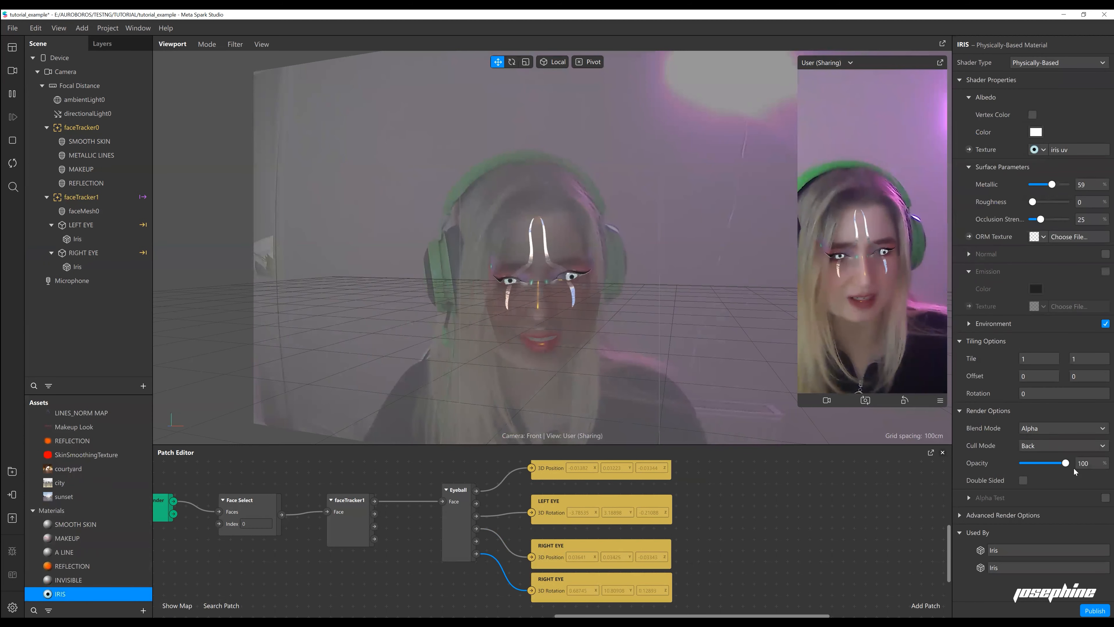
drag(1031, 467, 1029, 467)
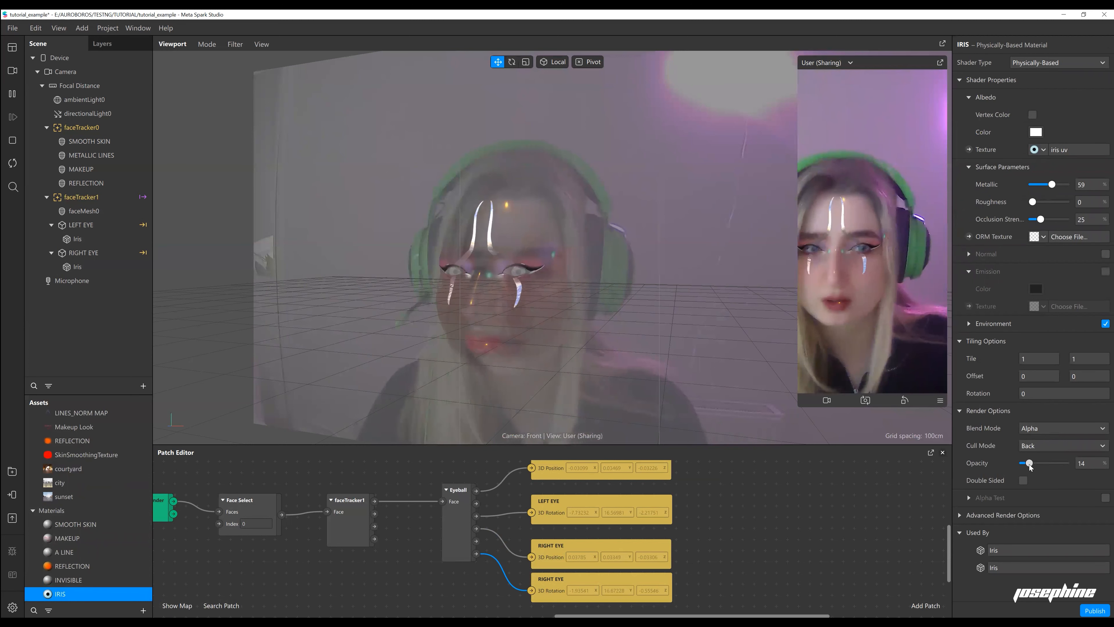
drag(1030, 465, 1035, 463)
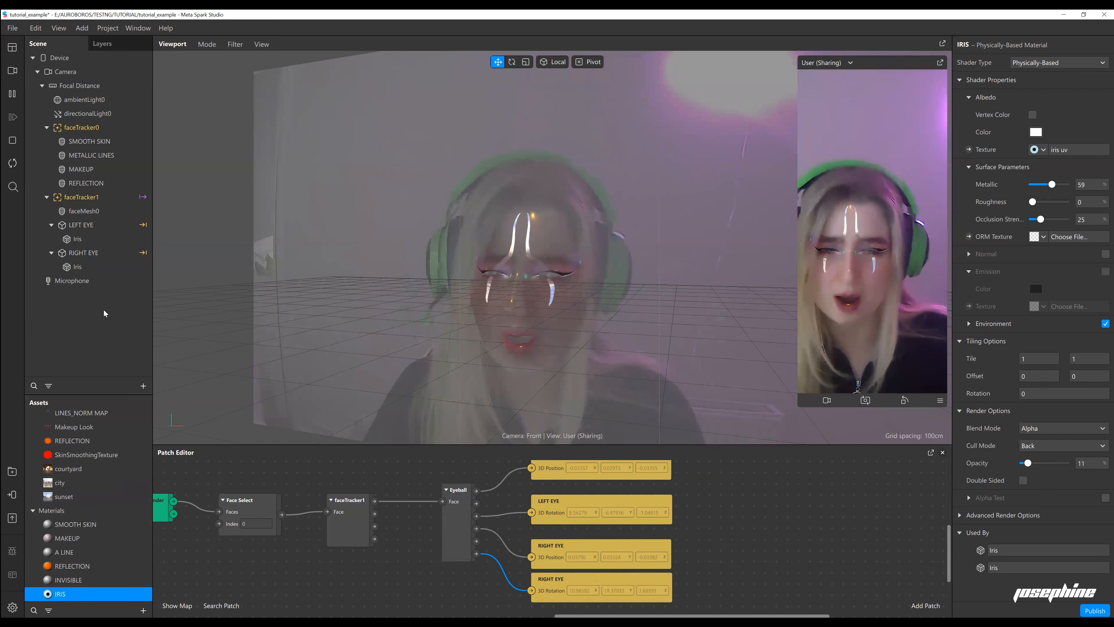
Search the AR Library for EYELASHES and import the Eyelashes block by Spark AR Assets into the project.
click(12, 28)
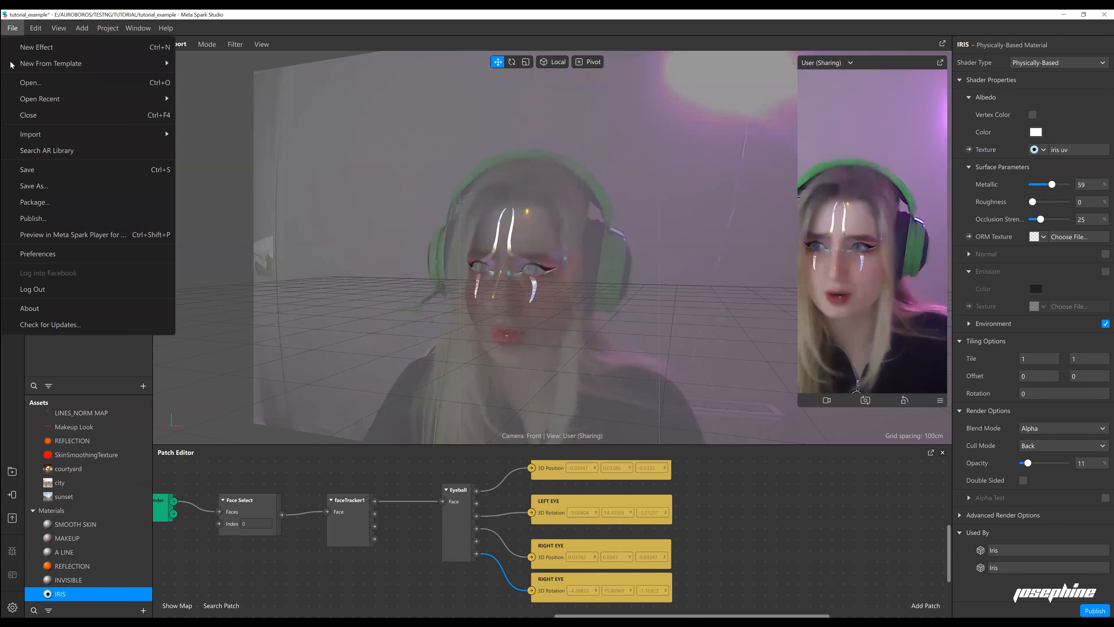
click(45, 151)
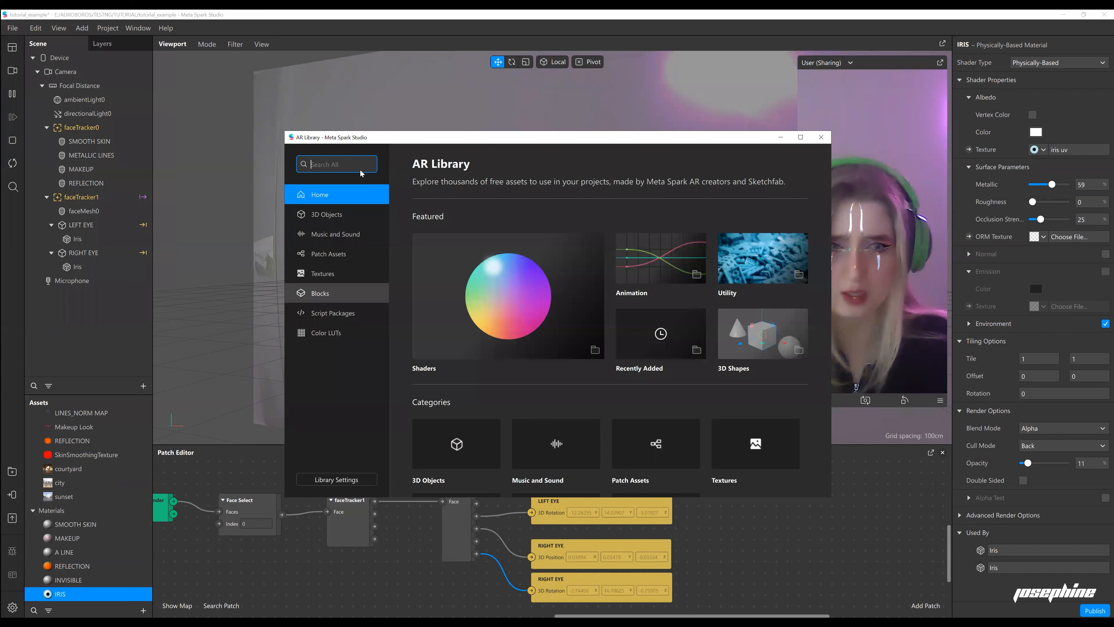
text(EYELASHES)
key(Return)
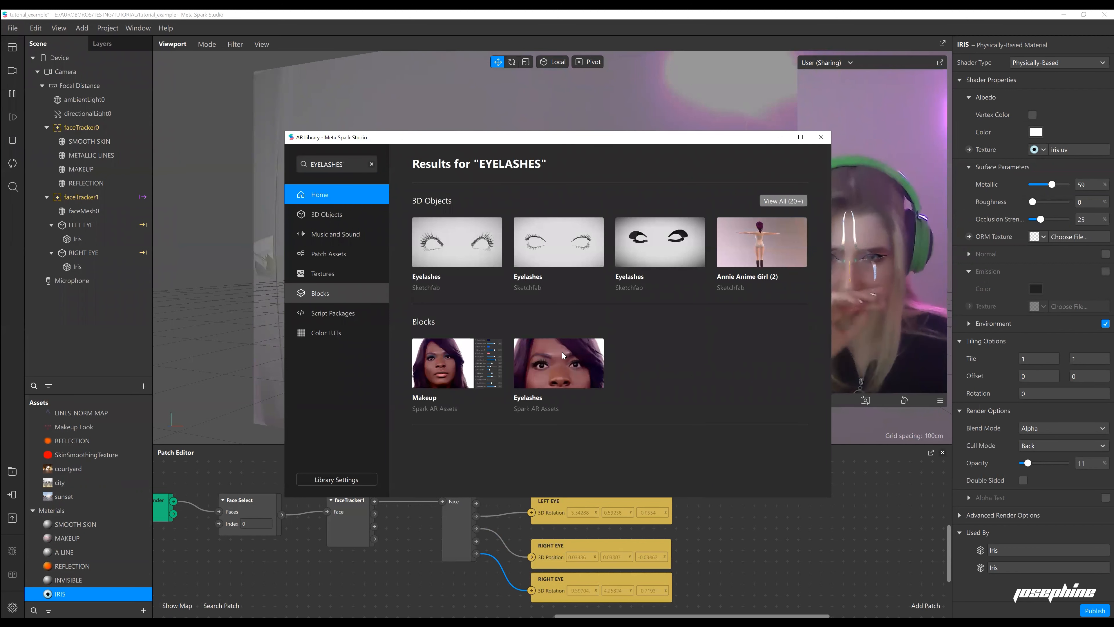
click(564, 359)
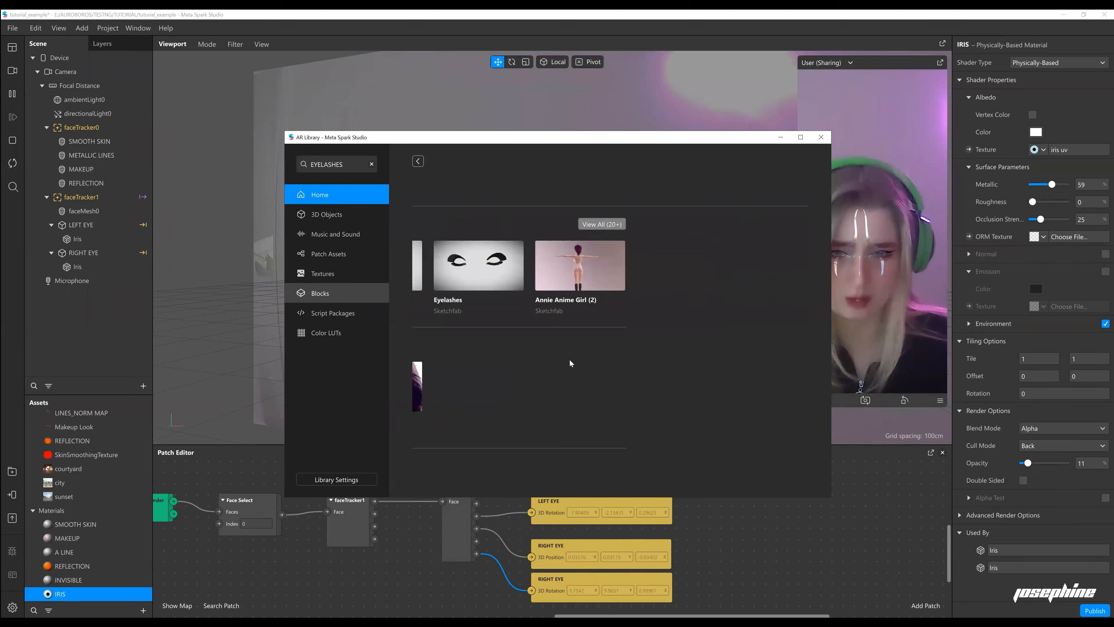
click(773, 190)
click(827, 139)
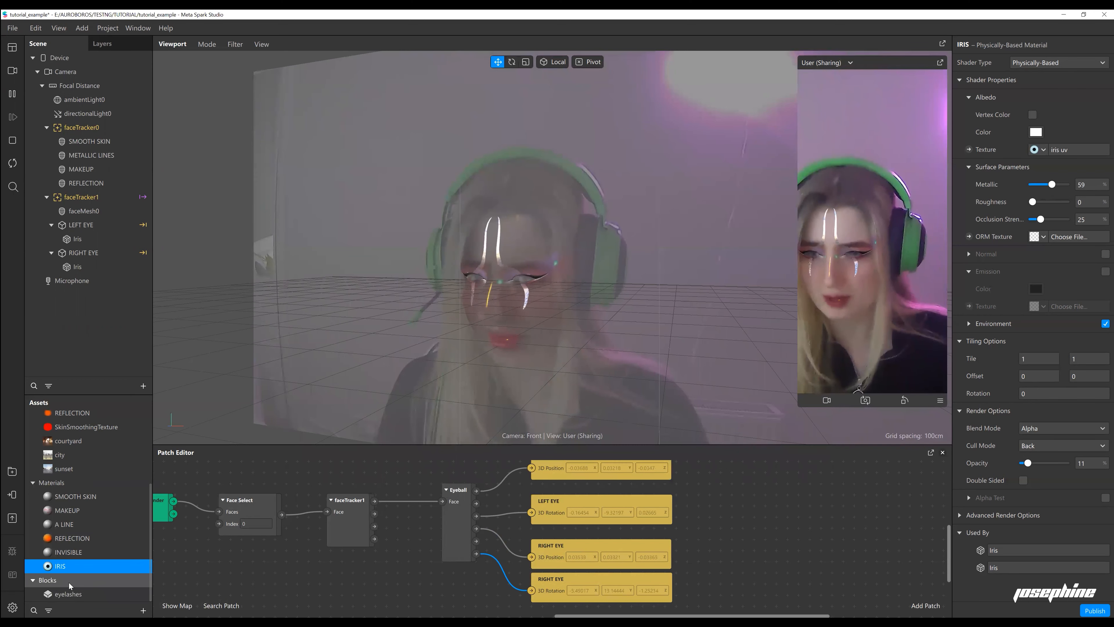
Add the eyelashes block to the scene under Focal Distance and reduce its Eyelashes Length to about 0.39.
click(61, 583)
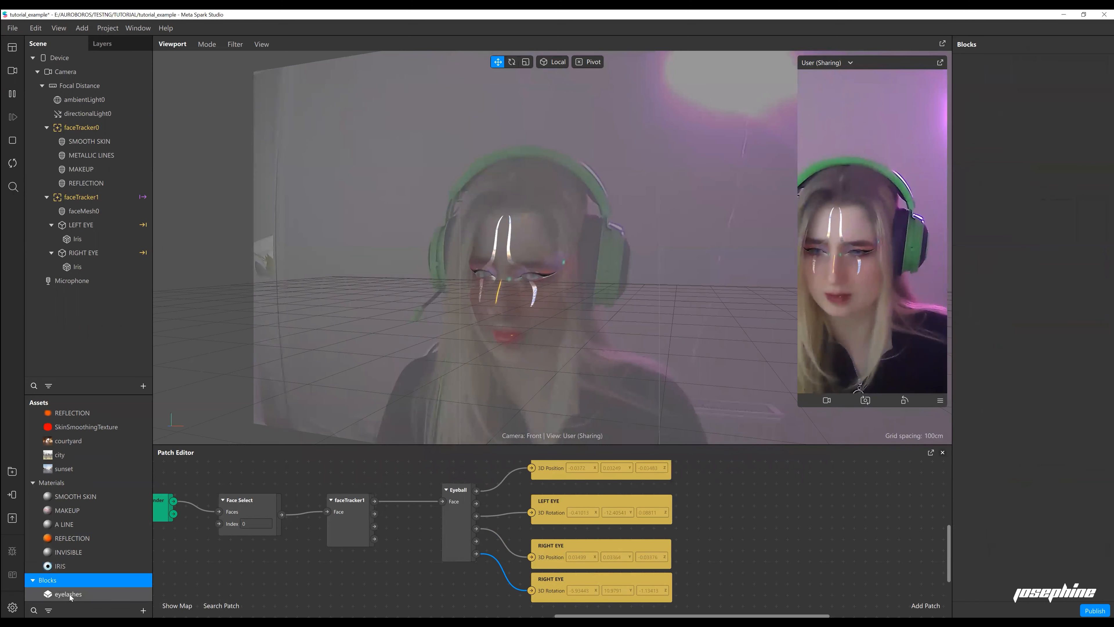
drag(69, 597, 81, 295)
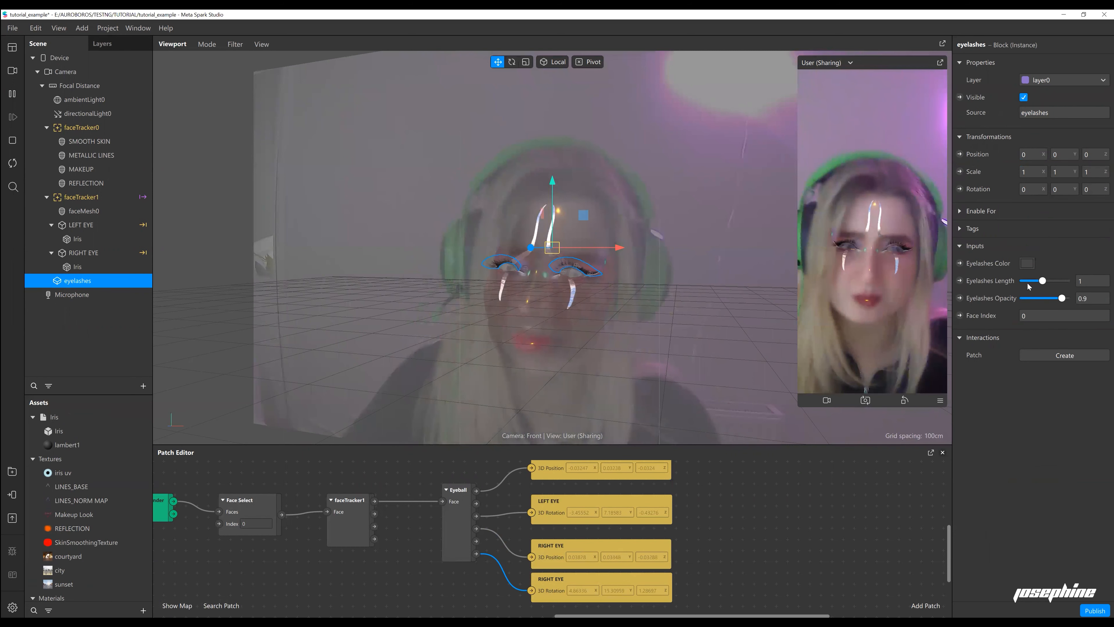
drag(1044, 281, 1028, 281)
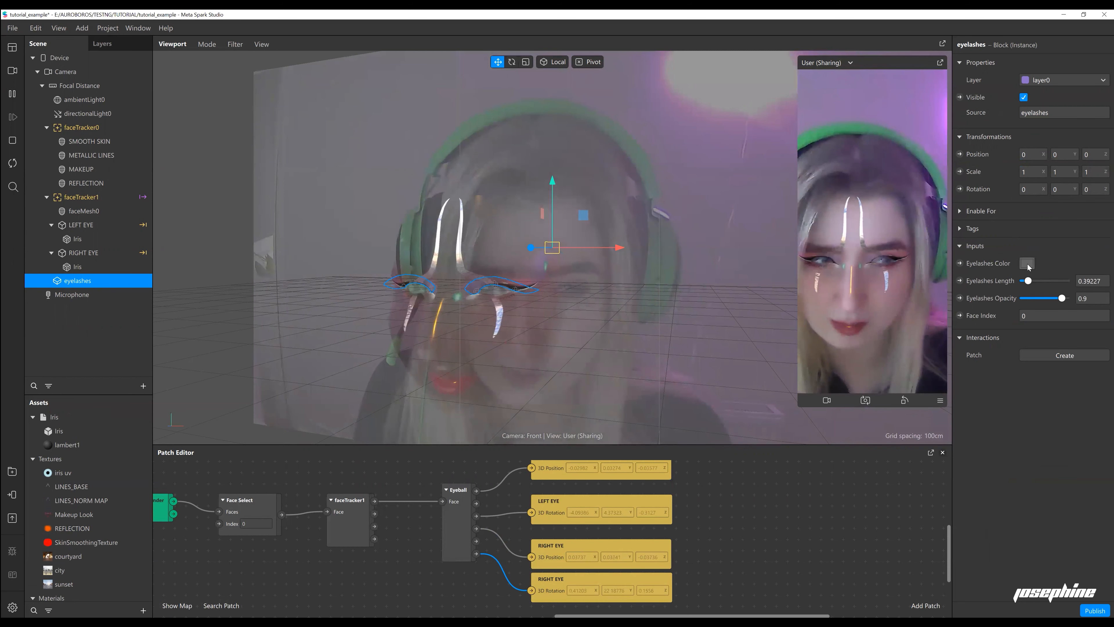
Try white (#ffffff) as the Eyelashes Color of the eyelashes block.
click(1027, 264)
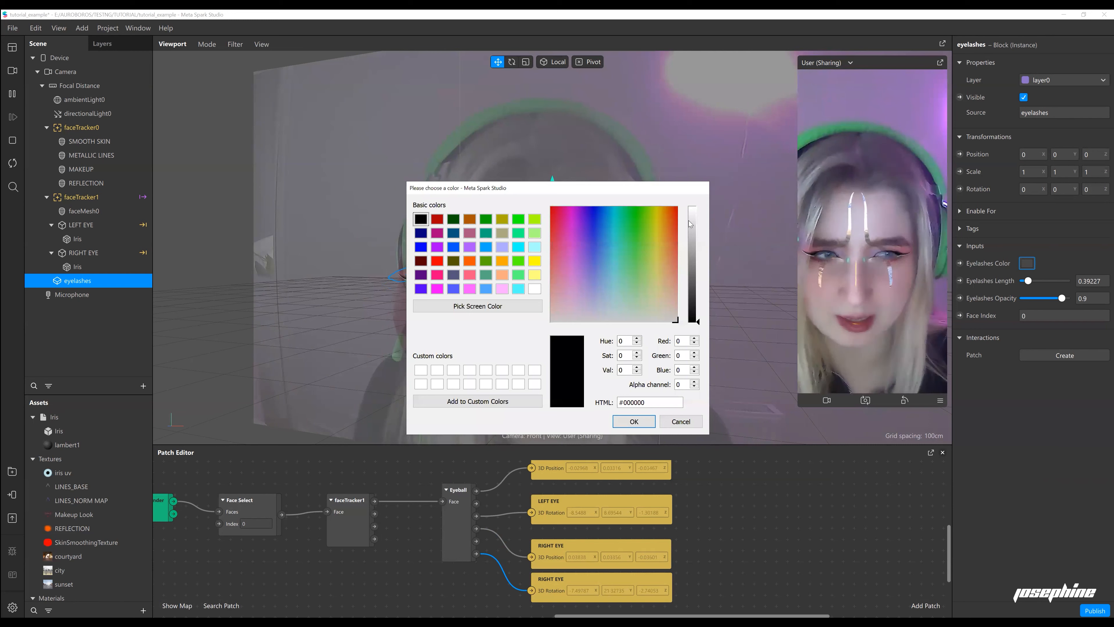
click(692, 208)
click(634, 421)
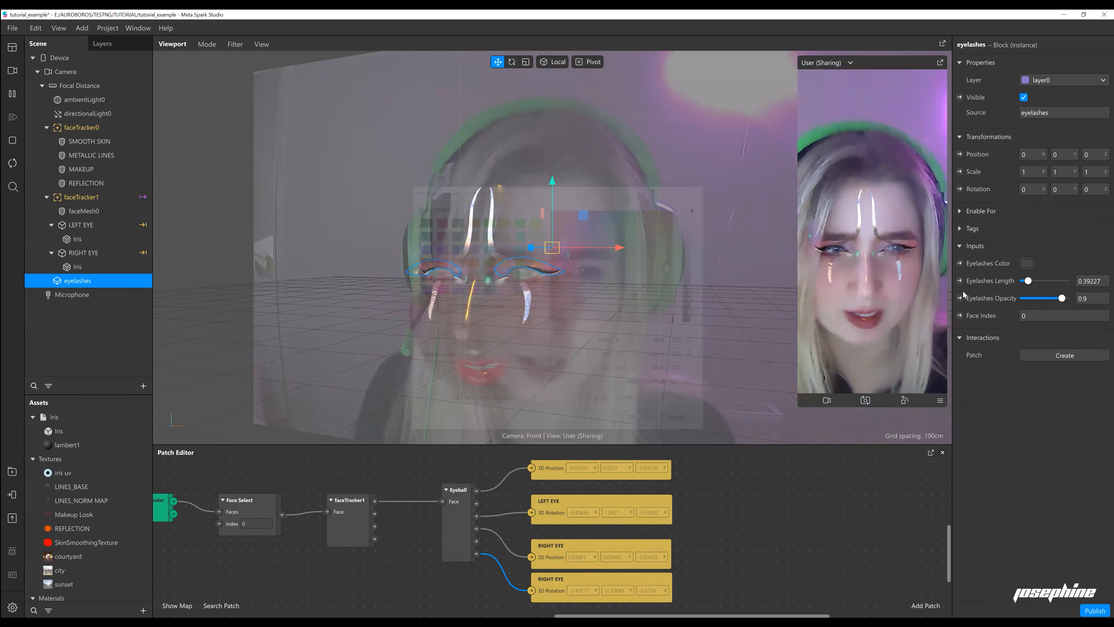
Change the Eyelashes Color to a dark grey and set the Eyelashes Opacity to about 0.92.
click(1027, 263)
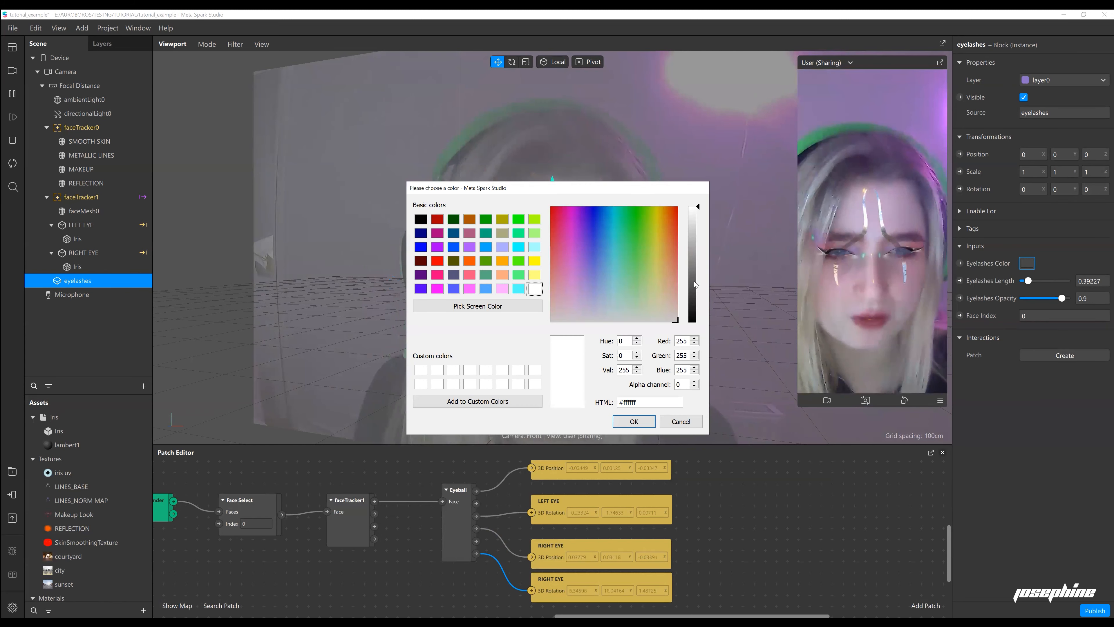
click(693, 300)
click(648, 422)
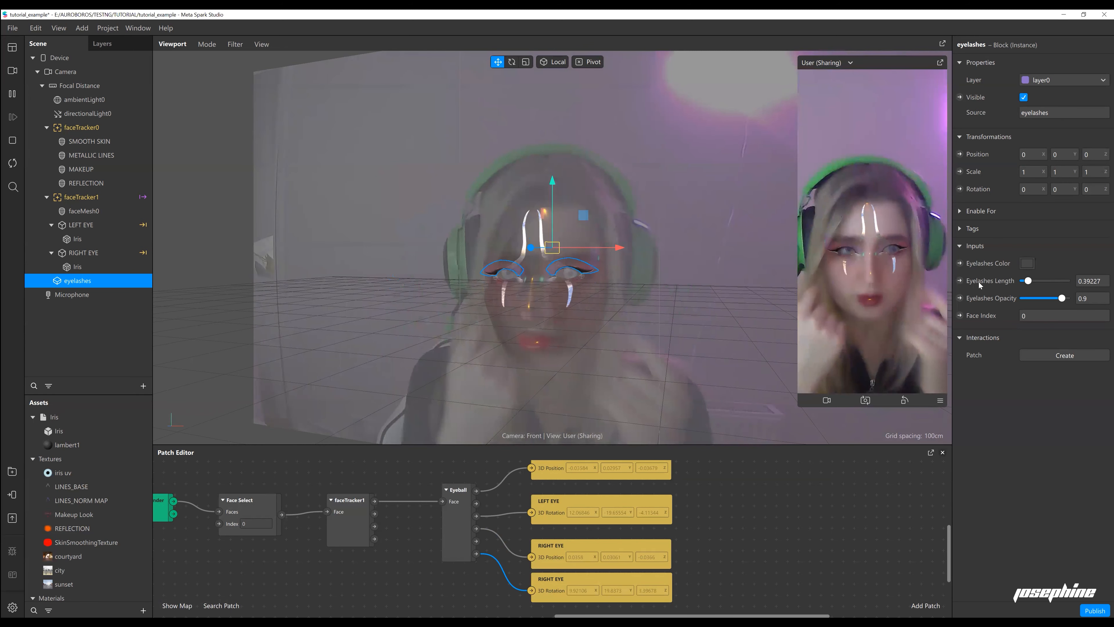
drag(1062, 298, 1063, 296)
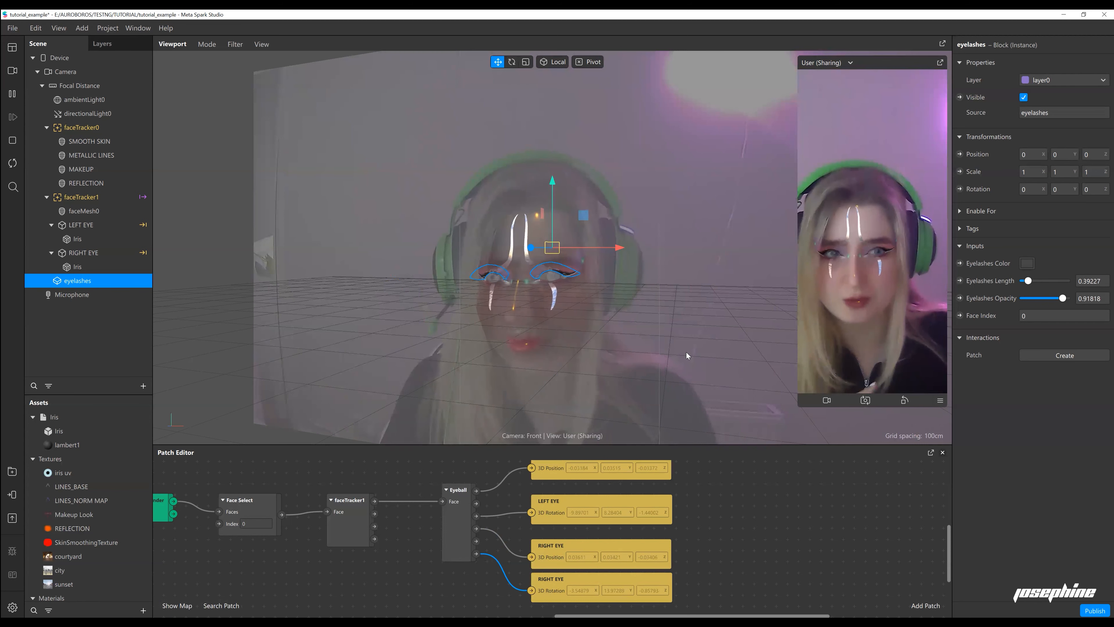
Review the project's sharing and video calling experiences and the additional Ads experience in the project properties.
click(12, 612)
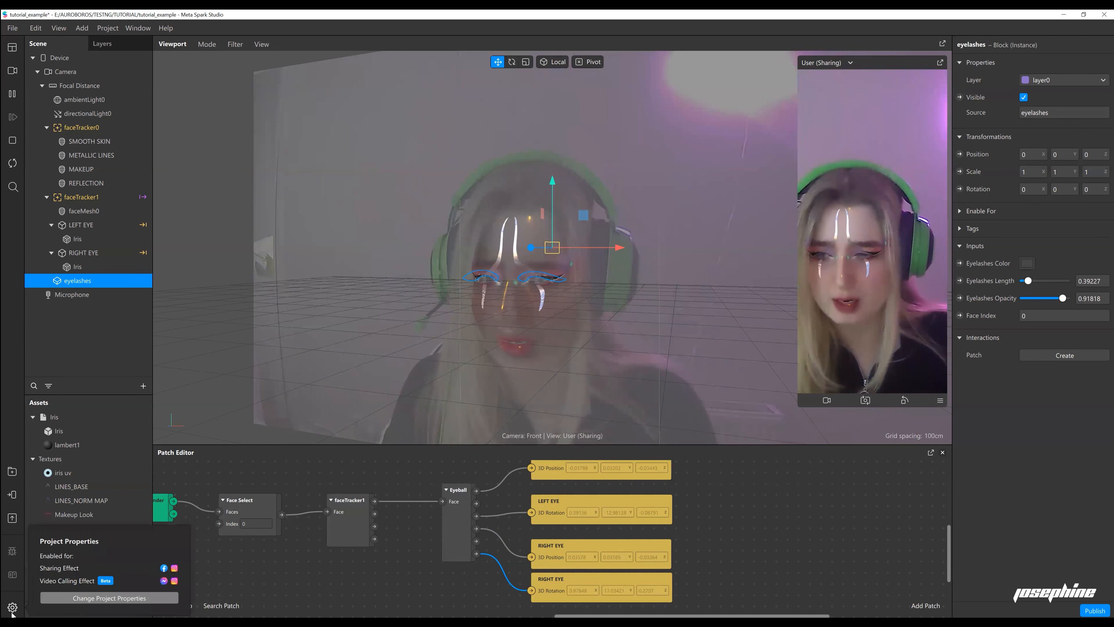
click(84, 602)
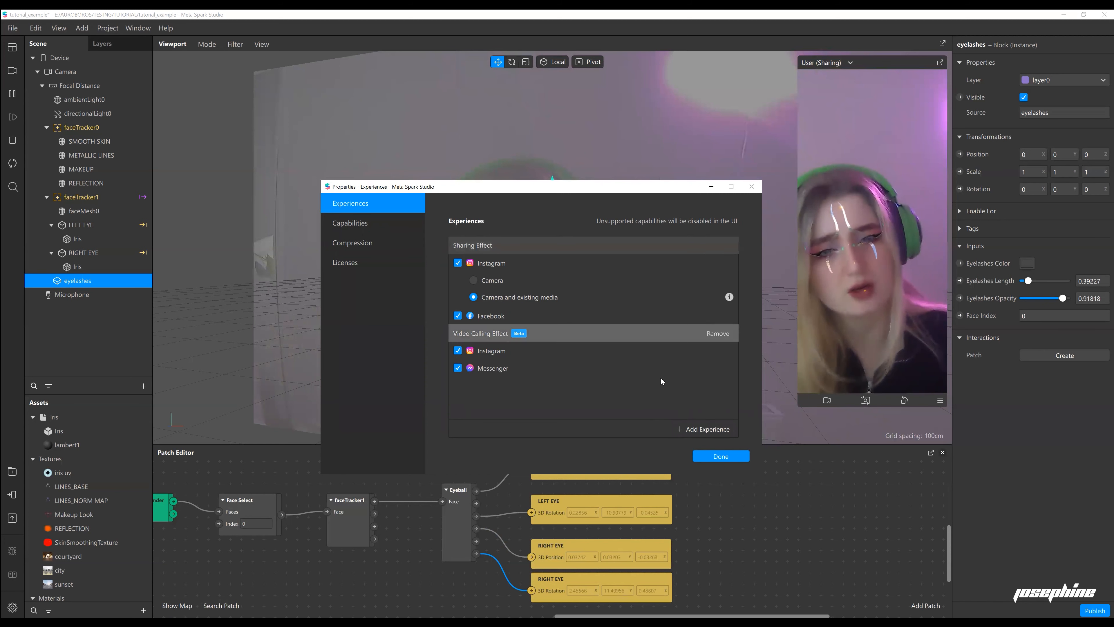
click(721, 430)
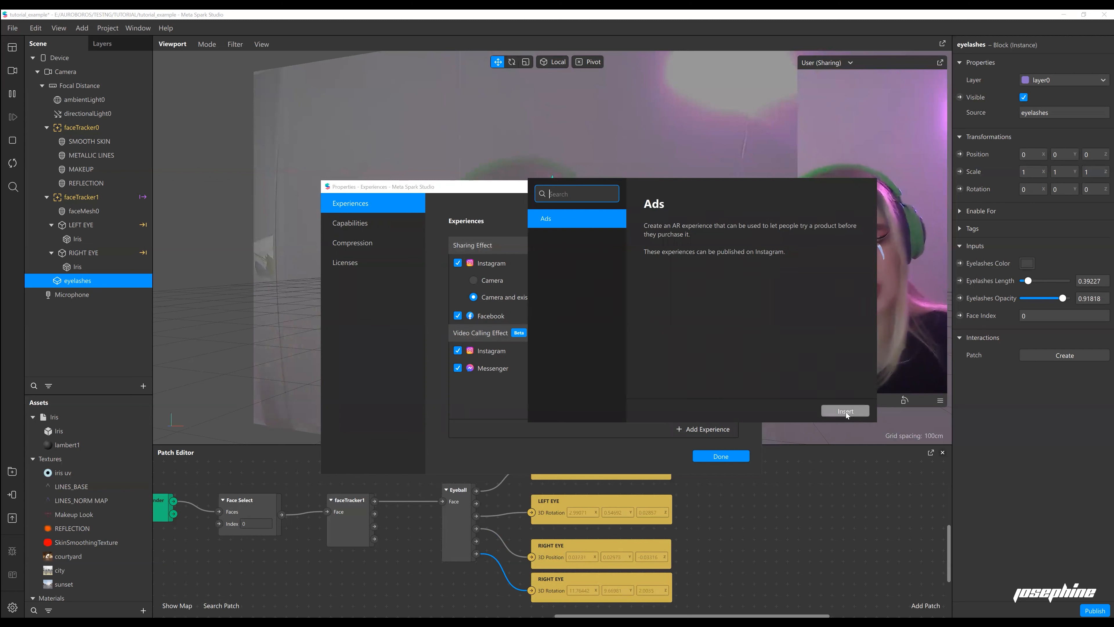
click(484, 427)
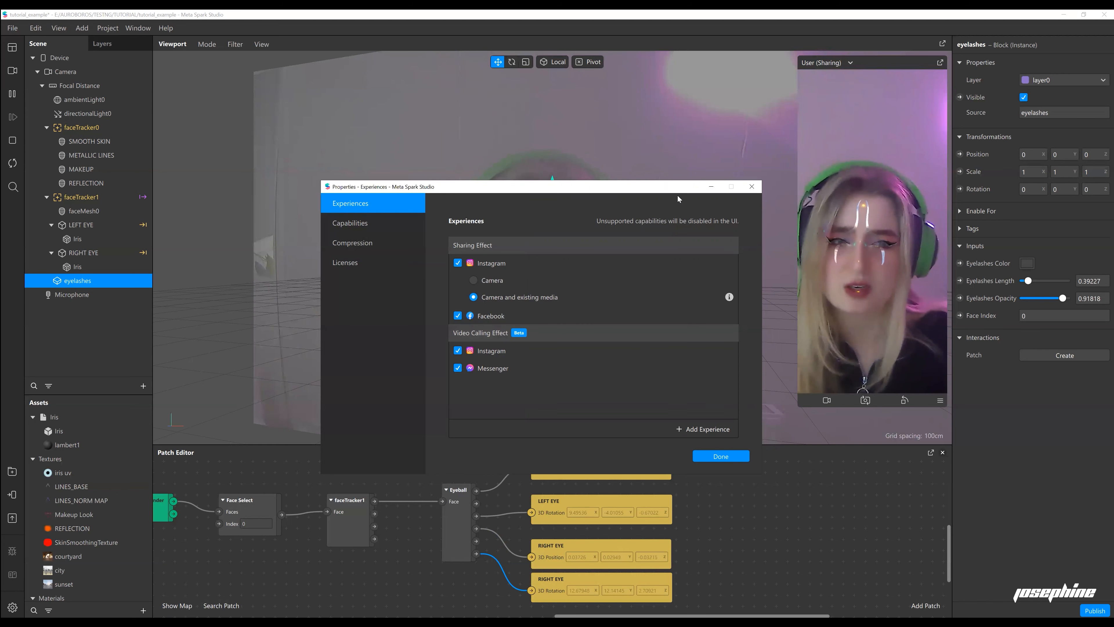
drag(682, 190, 677, 194)
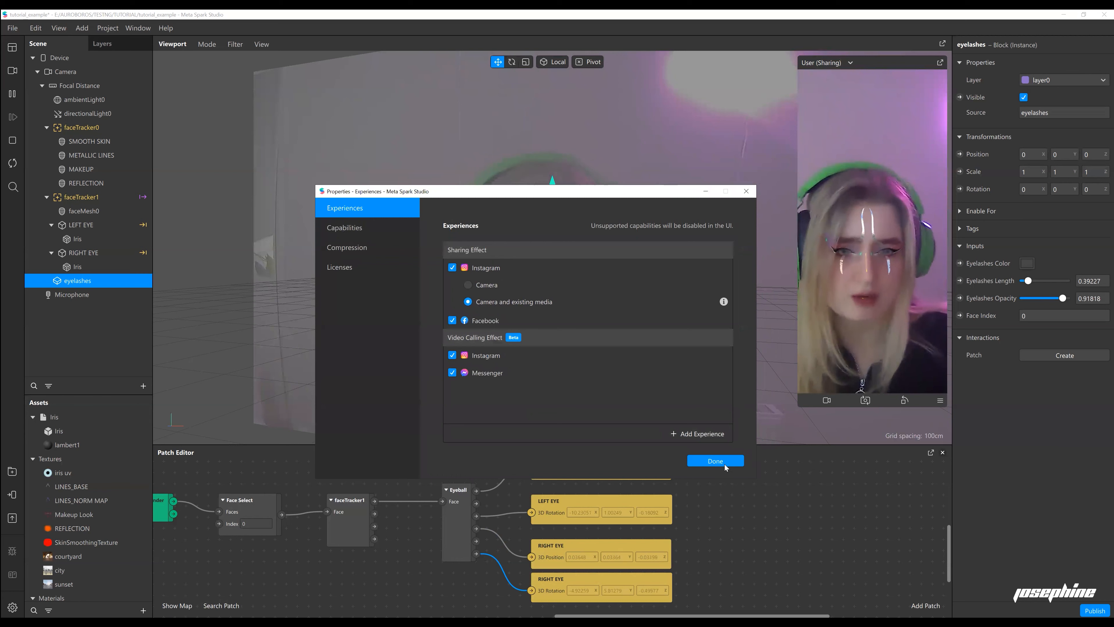
click(715, 460)
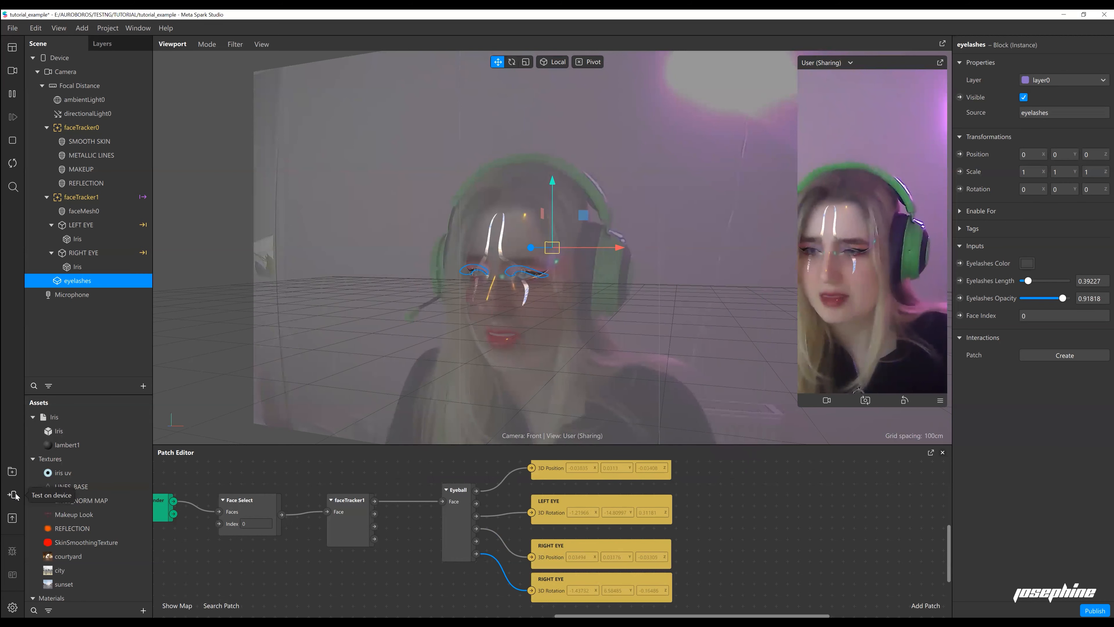
Send the sharing effect to Instagram for testing on a device.
click(12, 494)
click(215, 304)
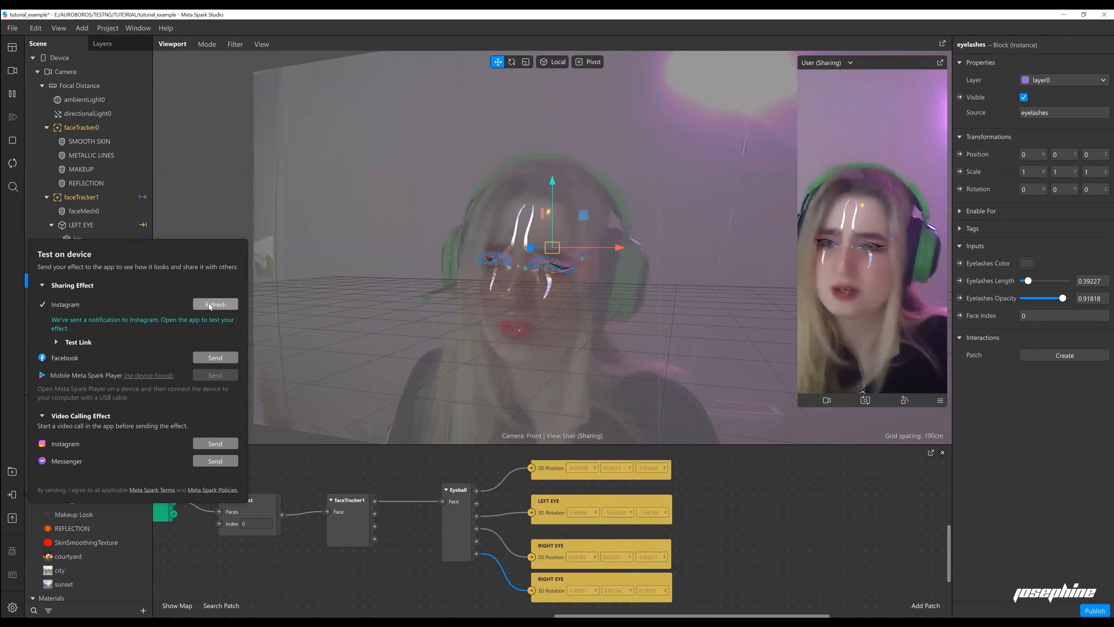
click(207, 305)
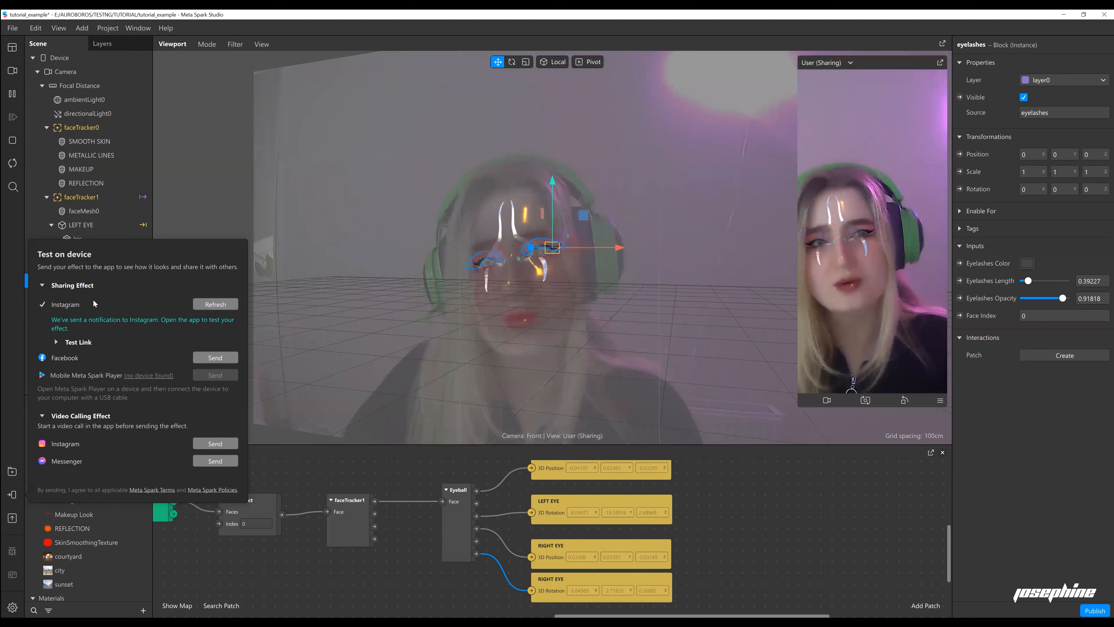
click(330, 471)
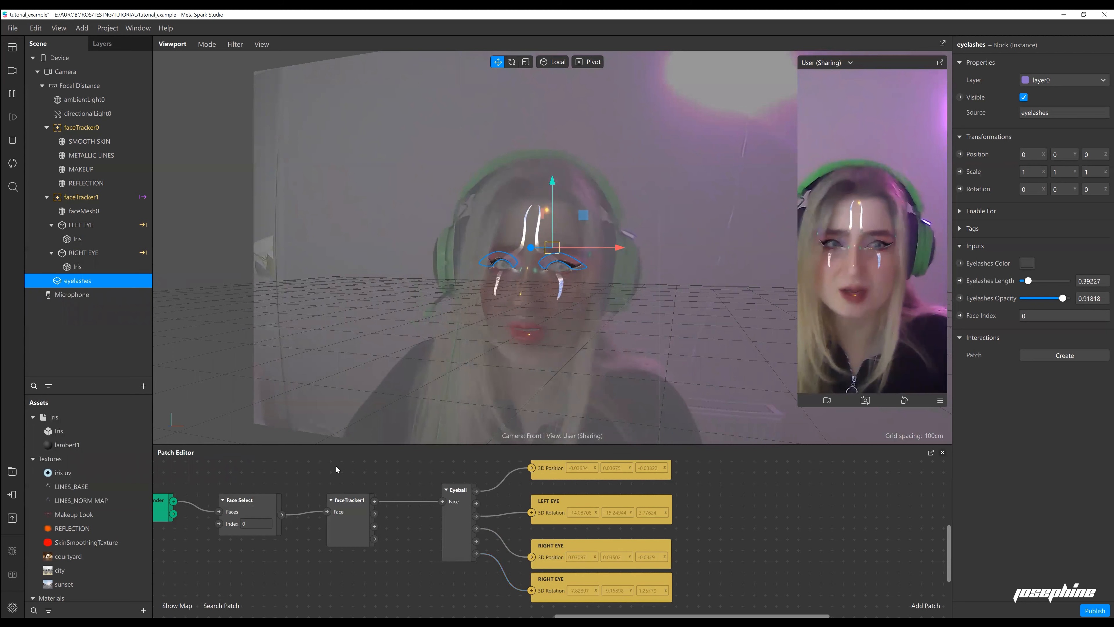